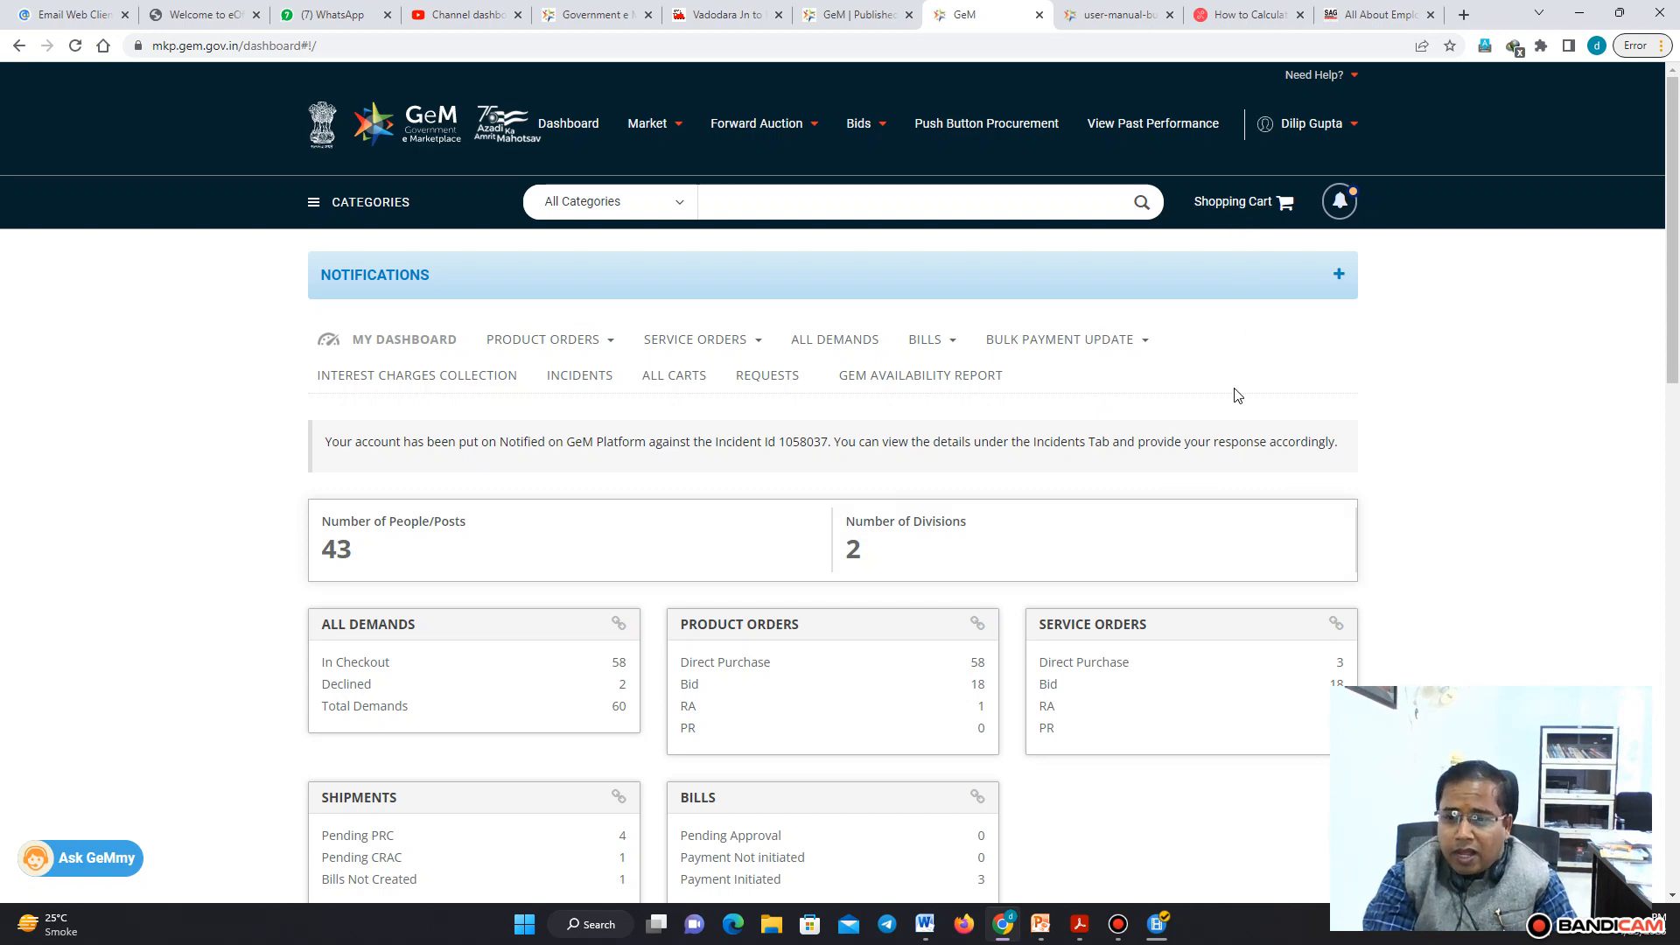
Open the list of all shopping carts and review the saved carts
left_click(1287, 203)
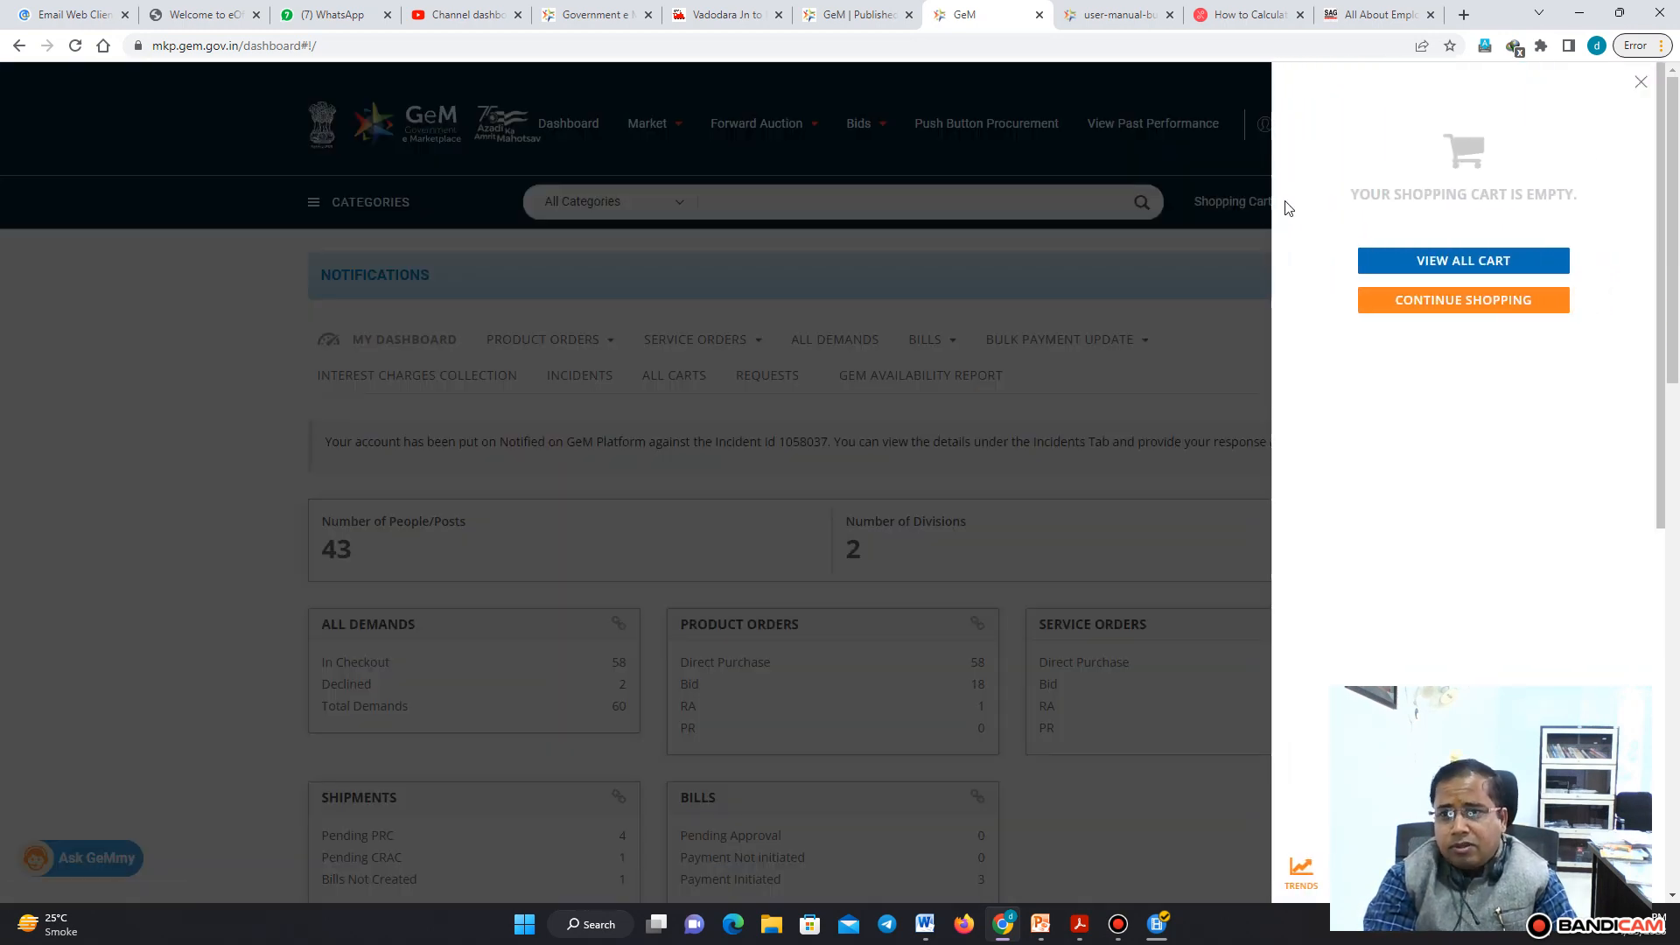
left_click(1504, 265)
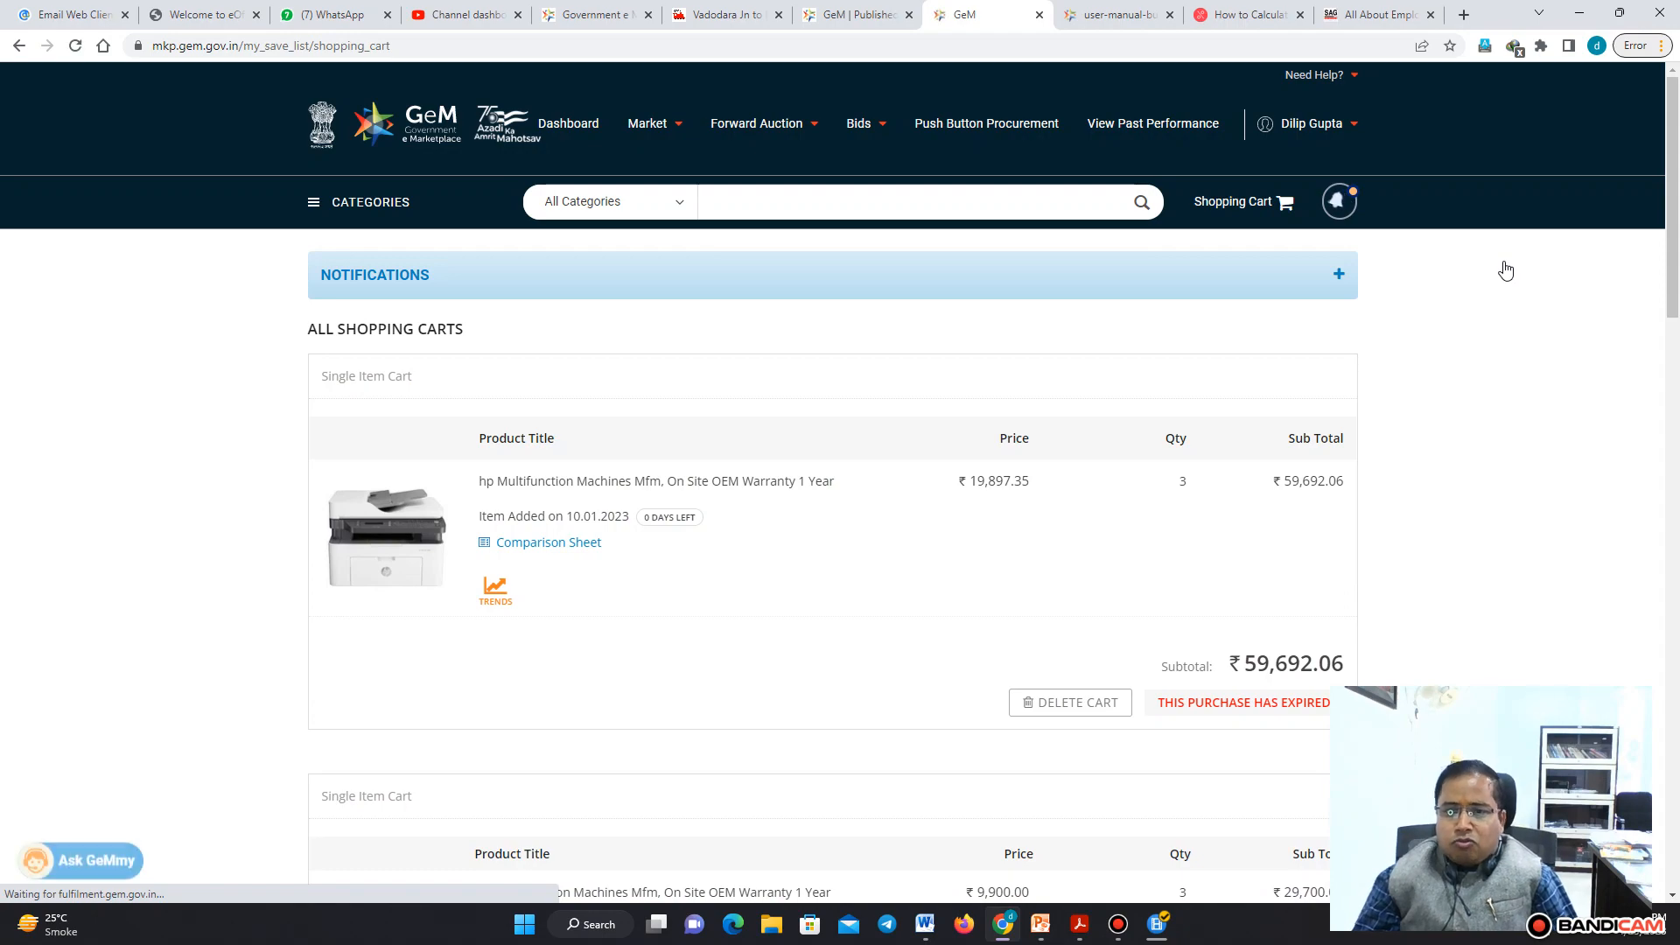
left_click_drag(1674, 250, 1676, 310)
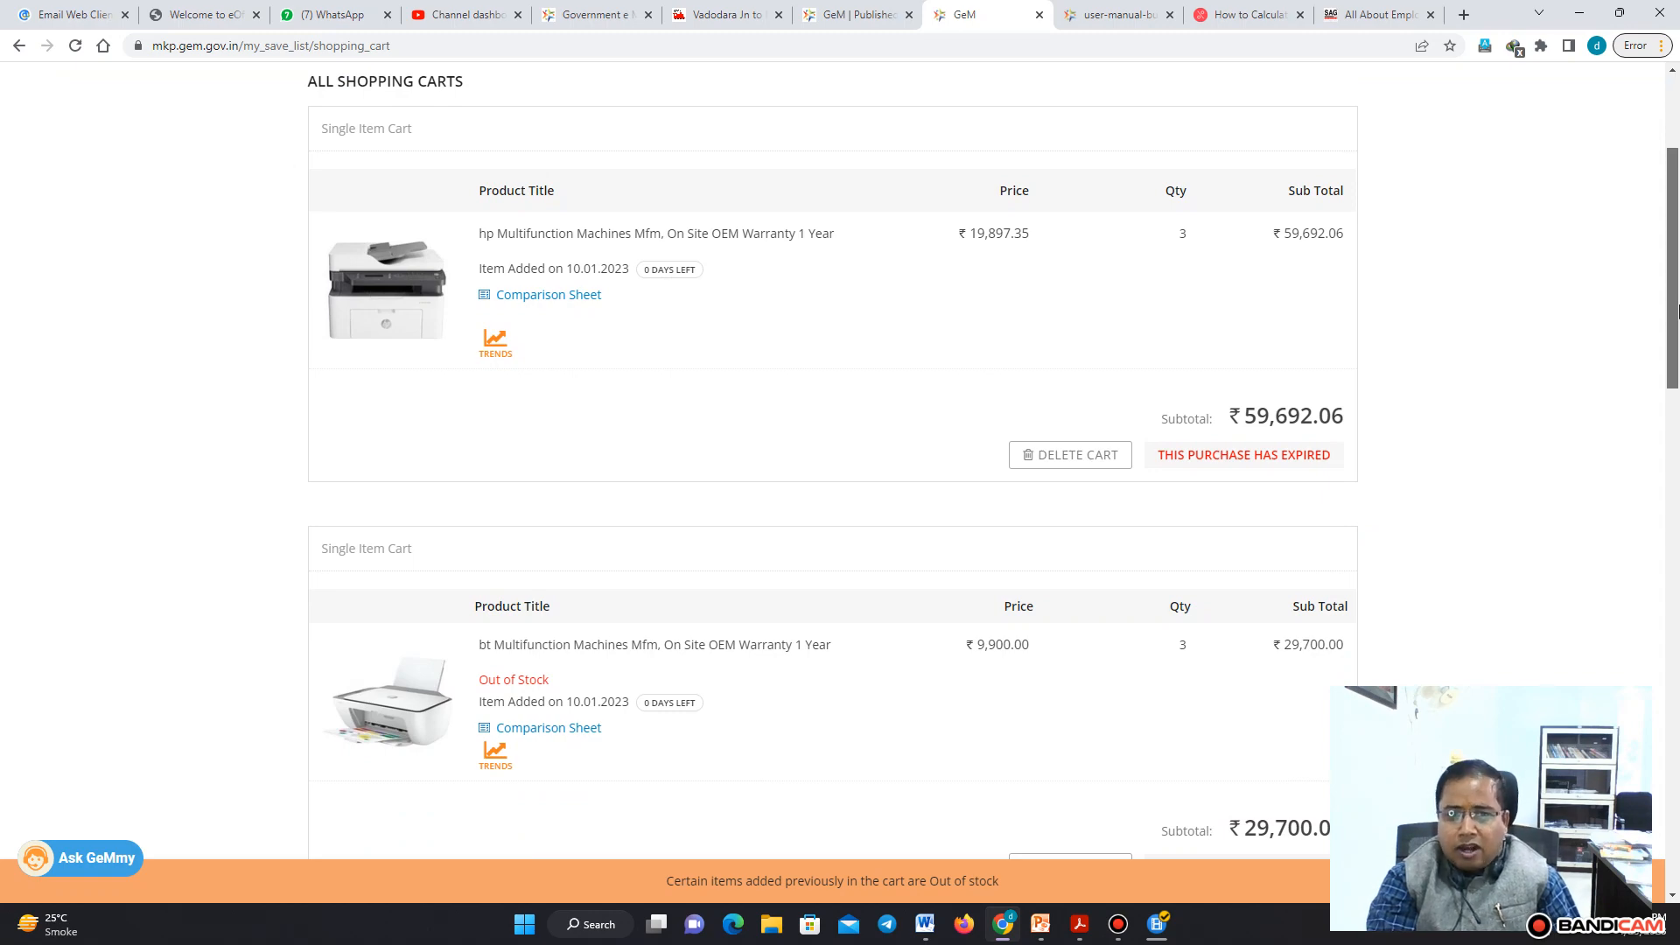
left_click_drag(1676, 310, 1676, 238)
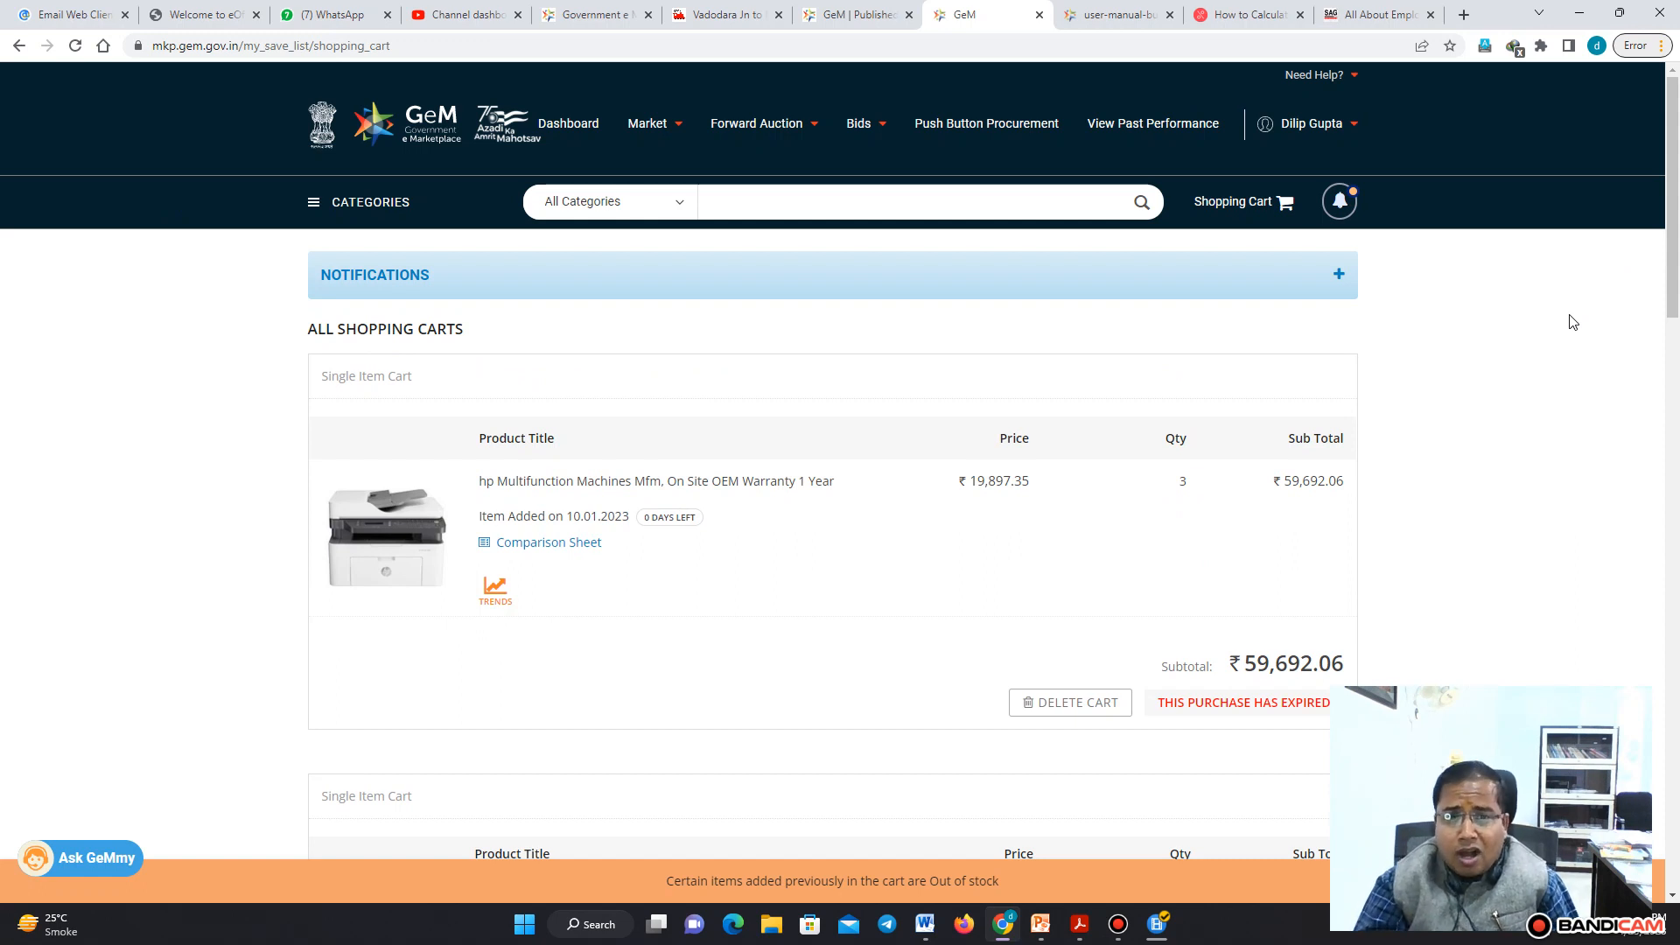
Go to the list of bids from the dashboard and filter it to show Draft Bid/RA only
left_click(569, 133)
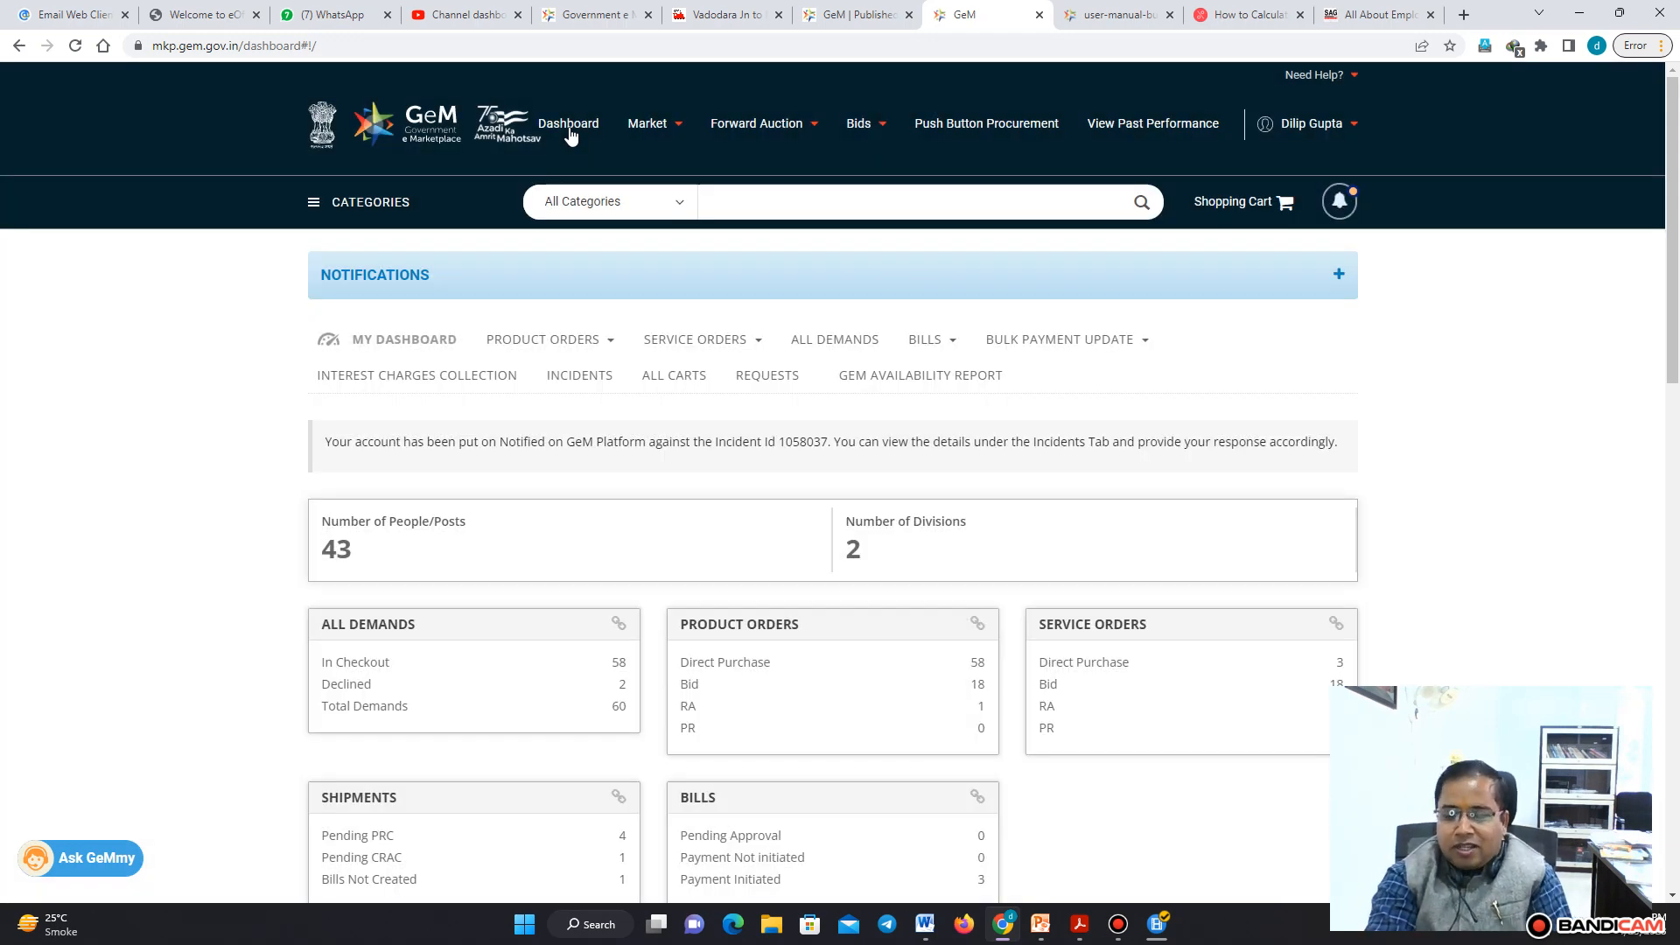
mouse_move(862, 127)
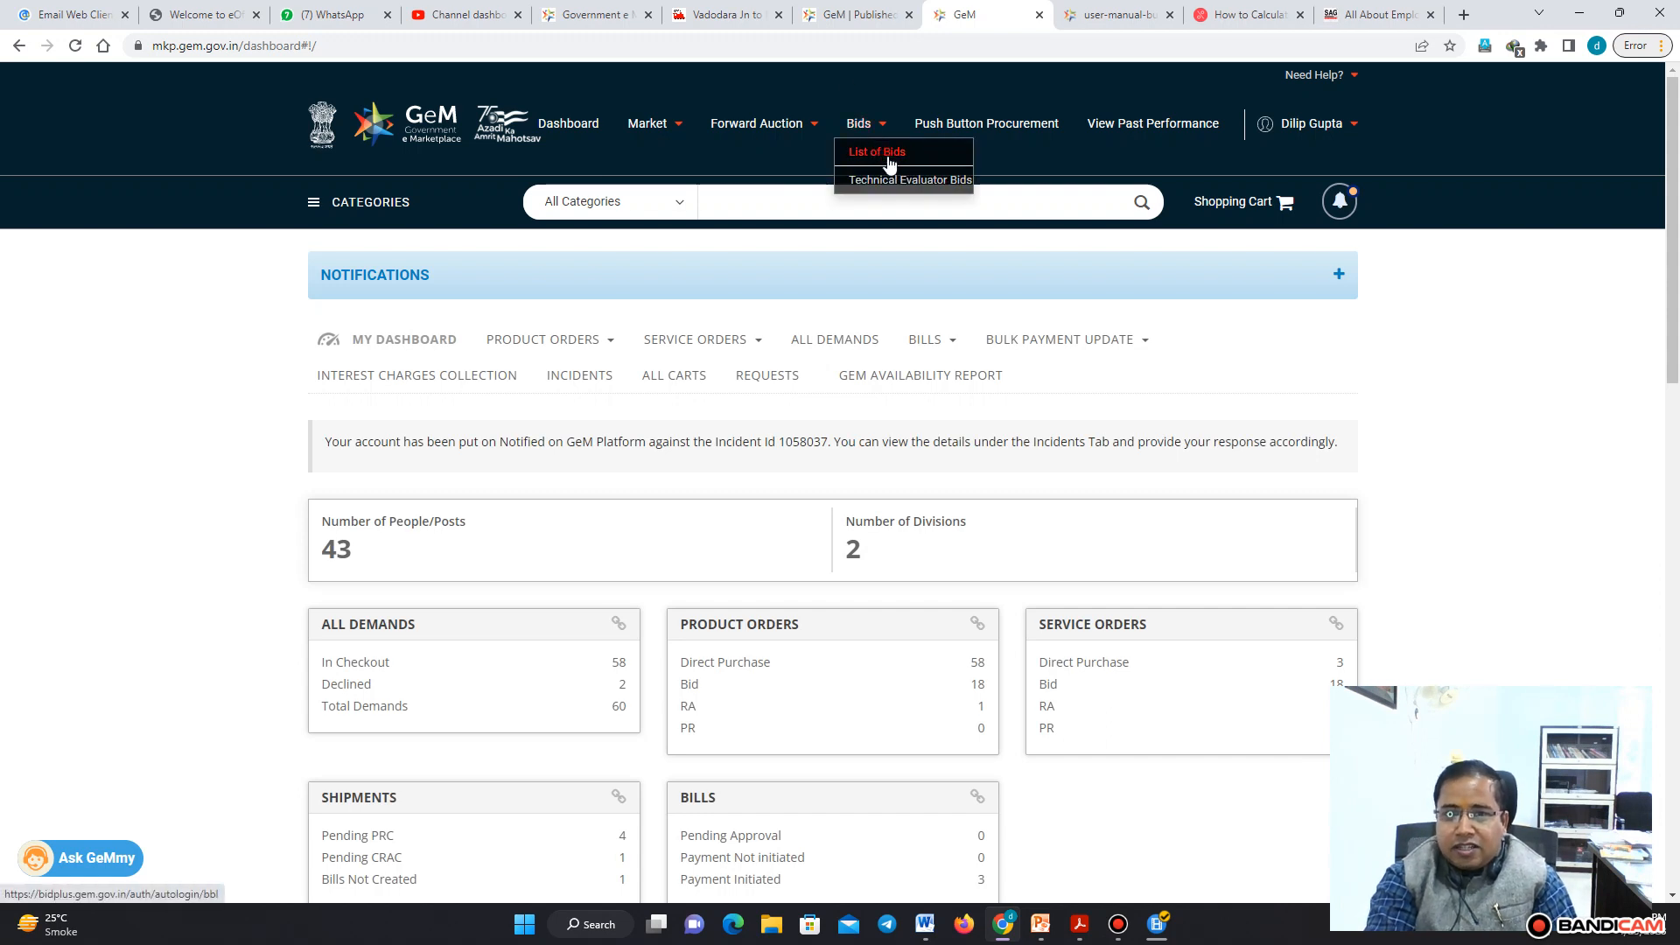
left_click(889, 160)
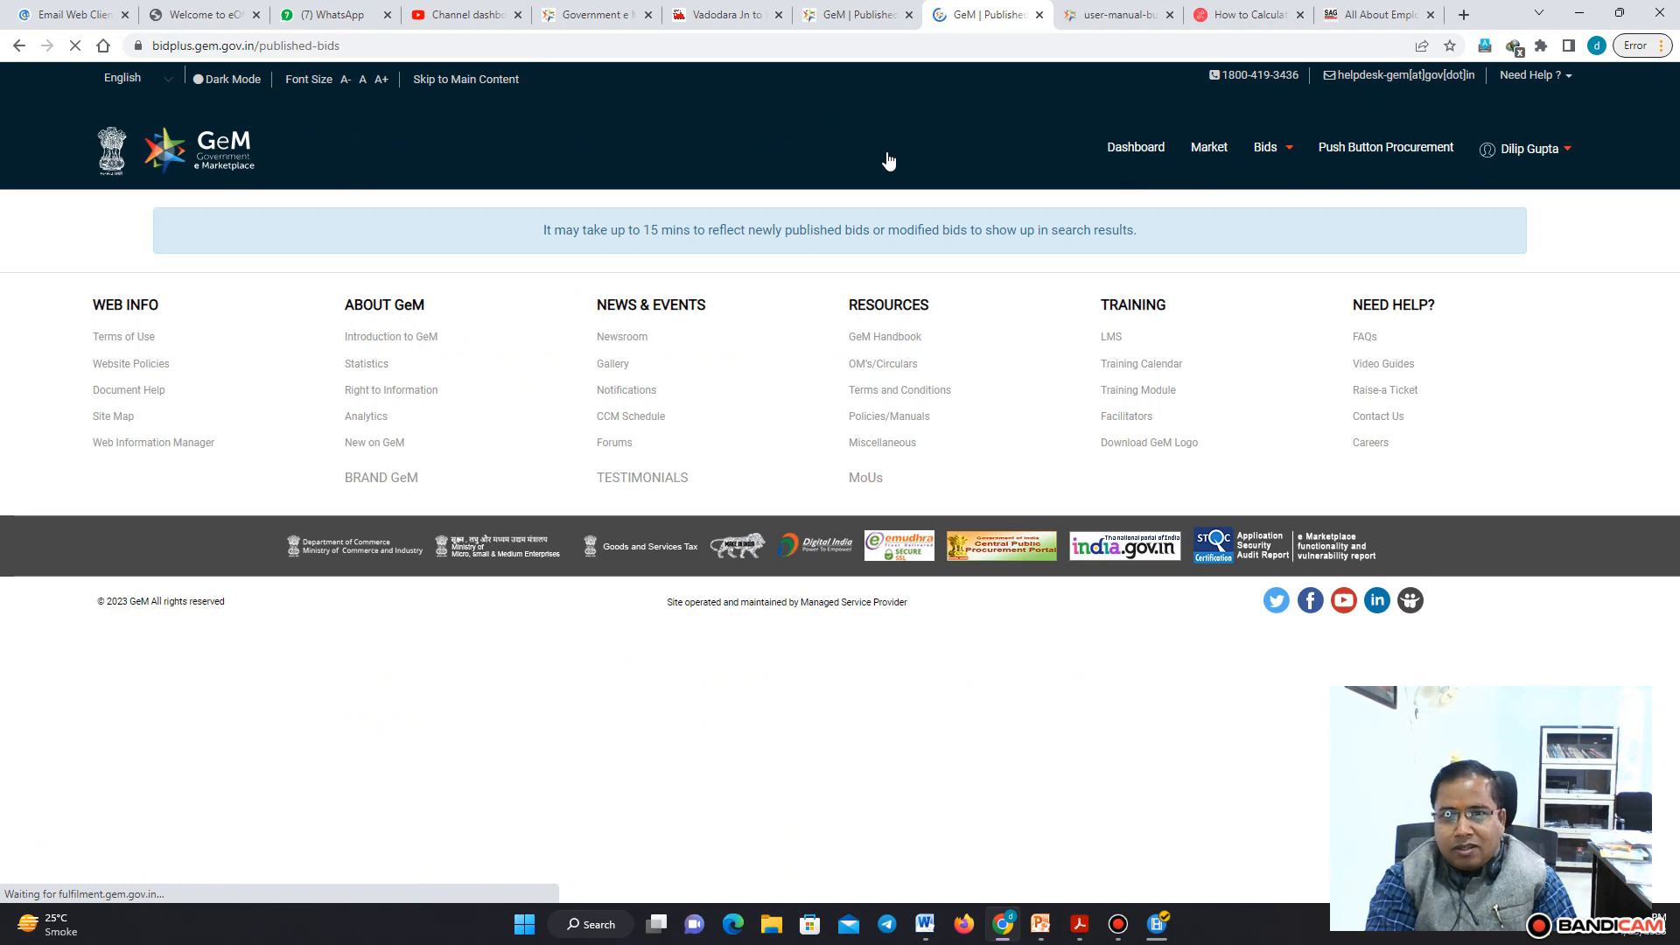
left_click_drag(1678, 236, 1678, 311)
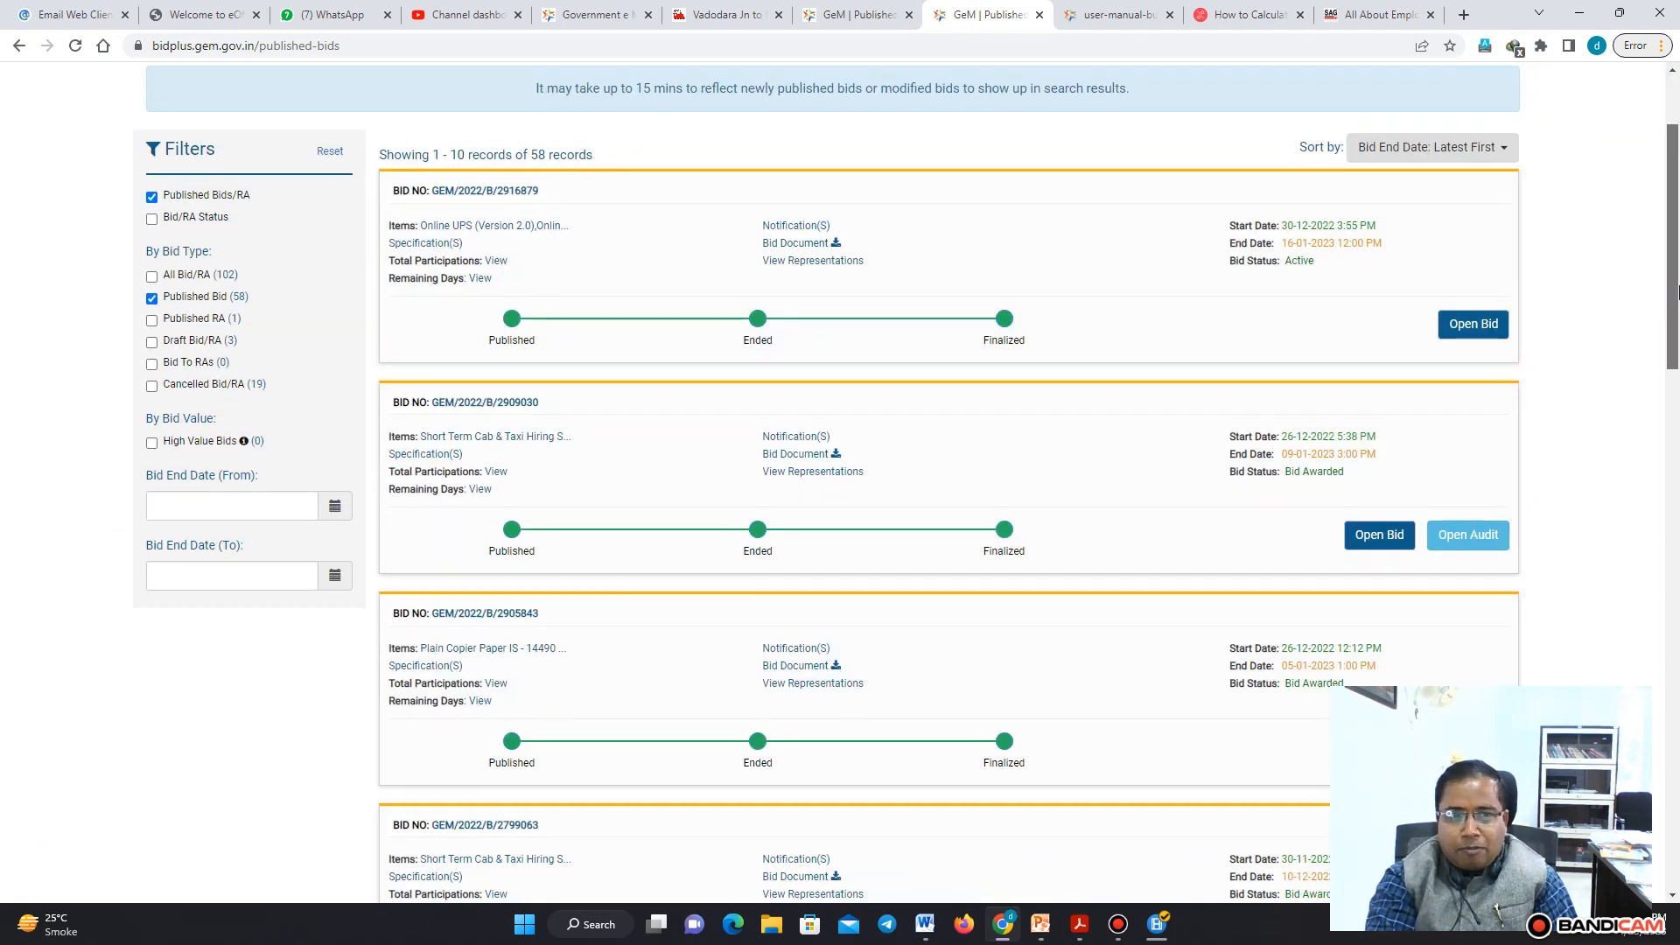
left_click(153, 342)
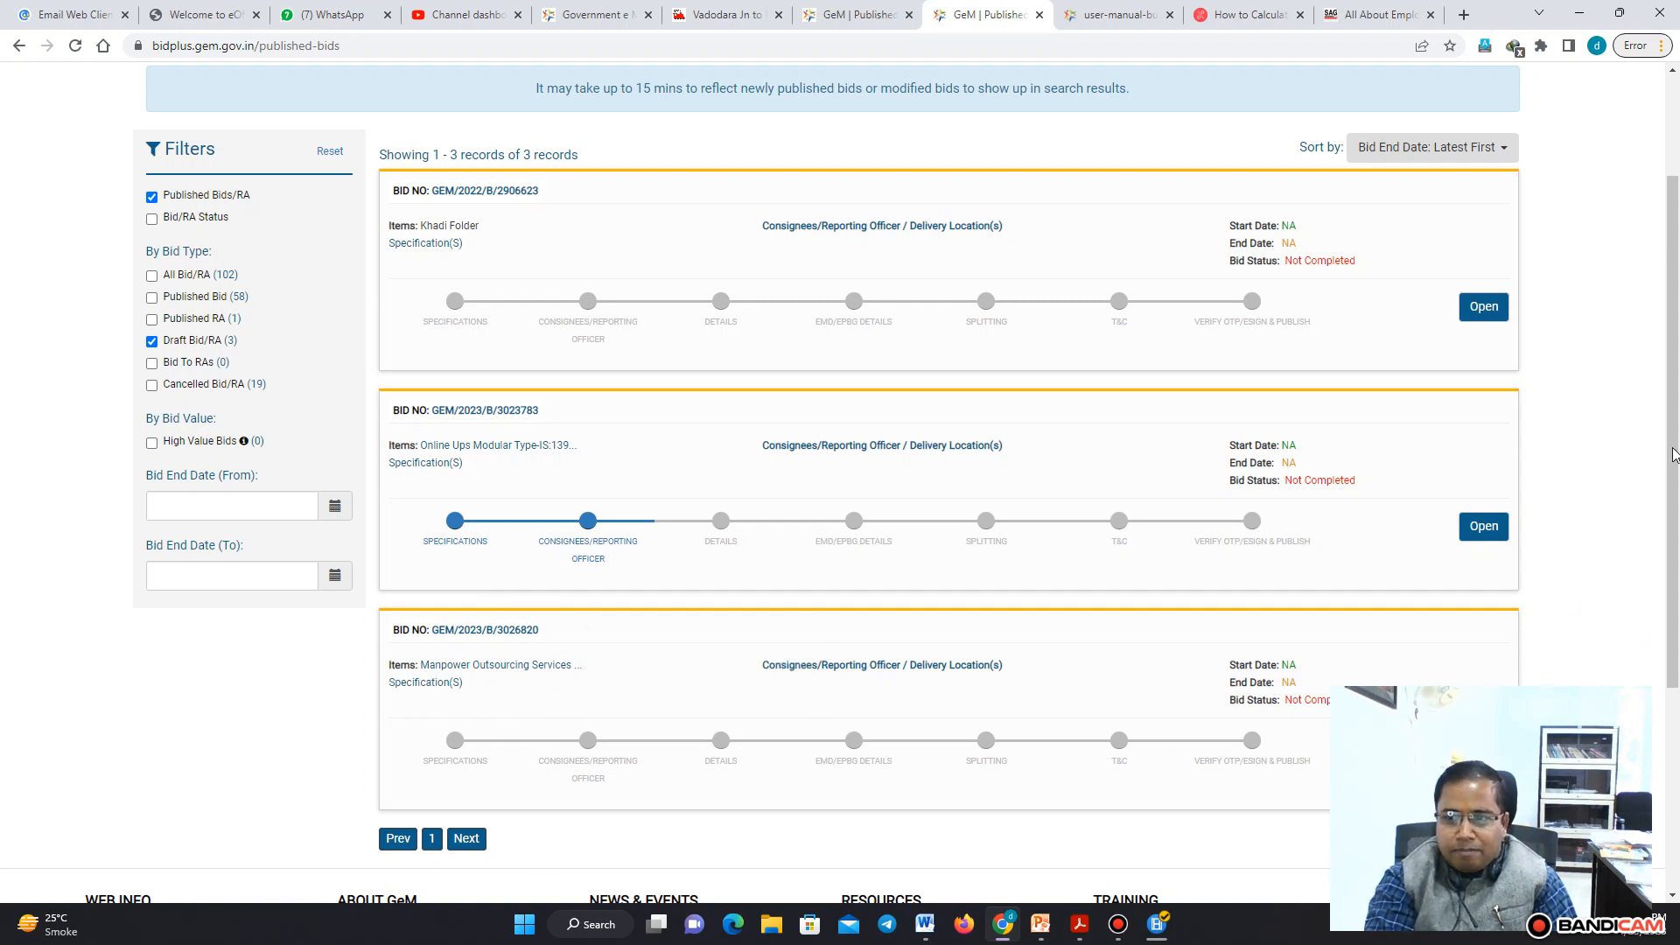
Open the Manpower Outsourcing Services draft bid and save the specification of the Stenographer item
left_click_drag(1673, 461, 1673, 561)
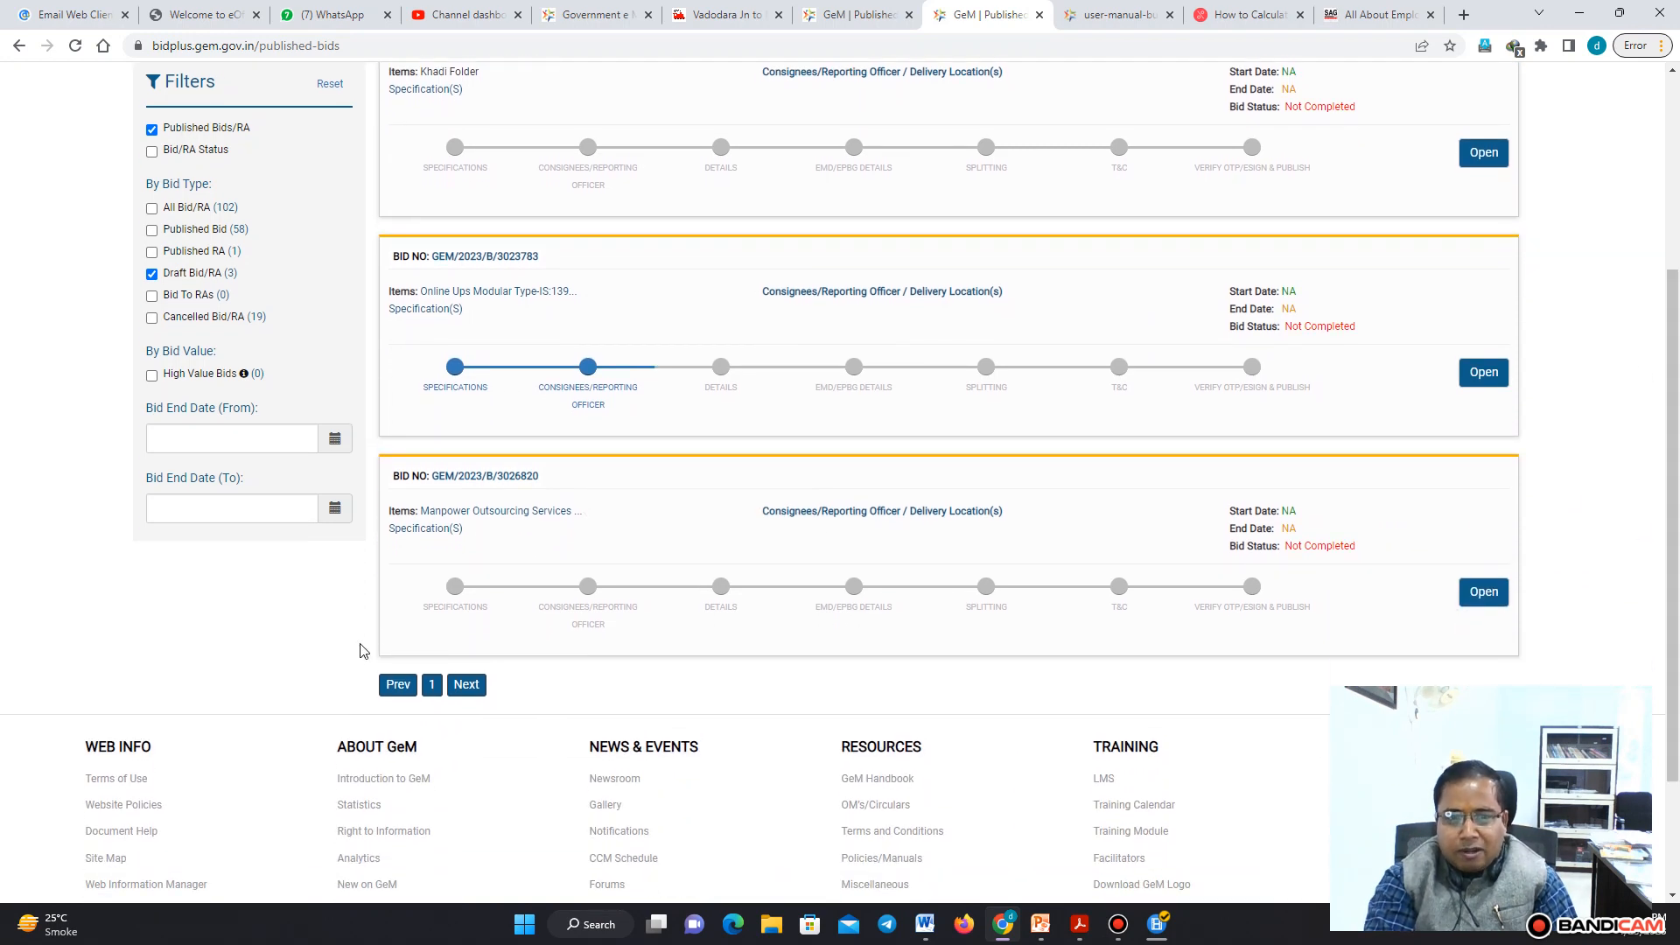
left_click(1483, 593)
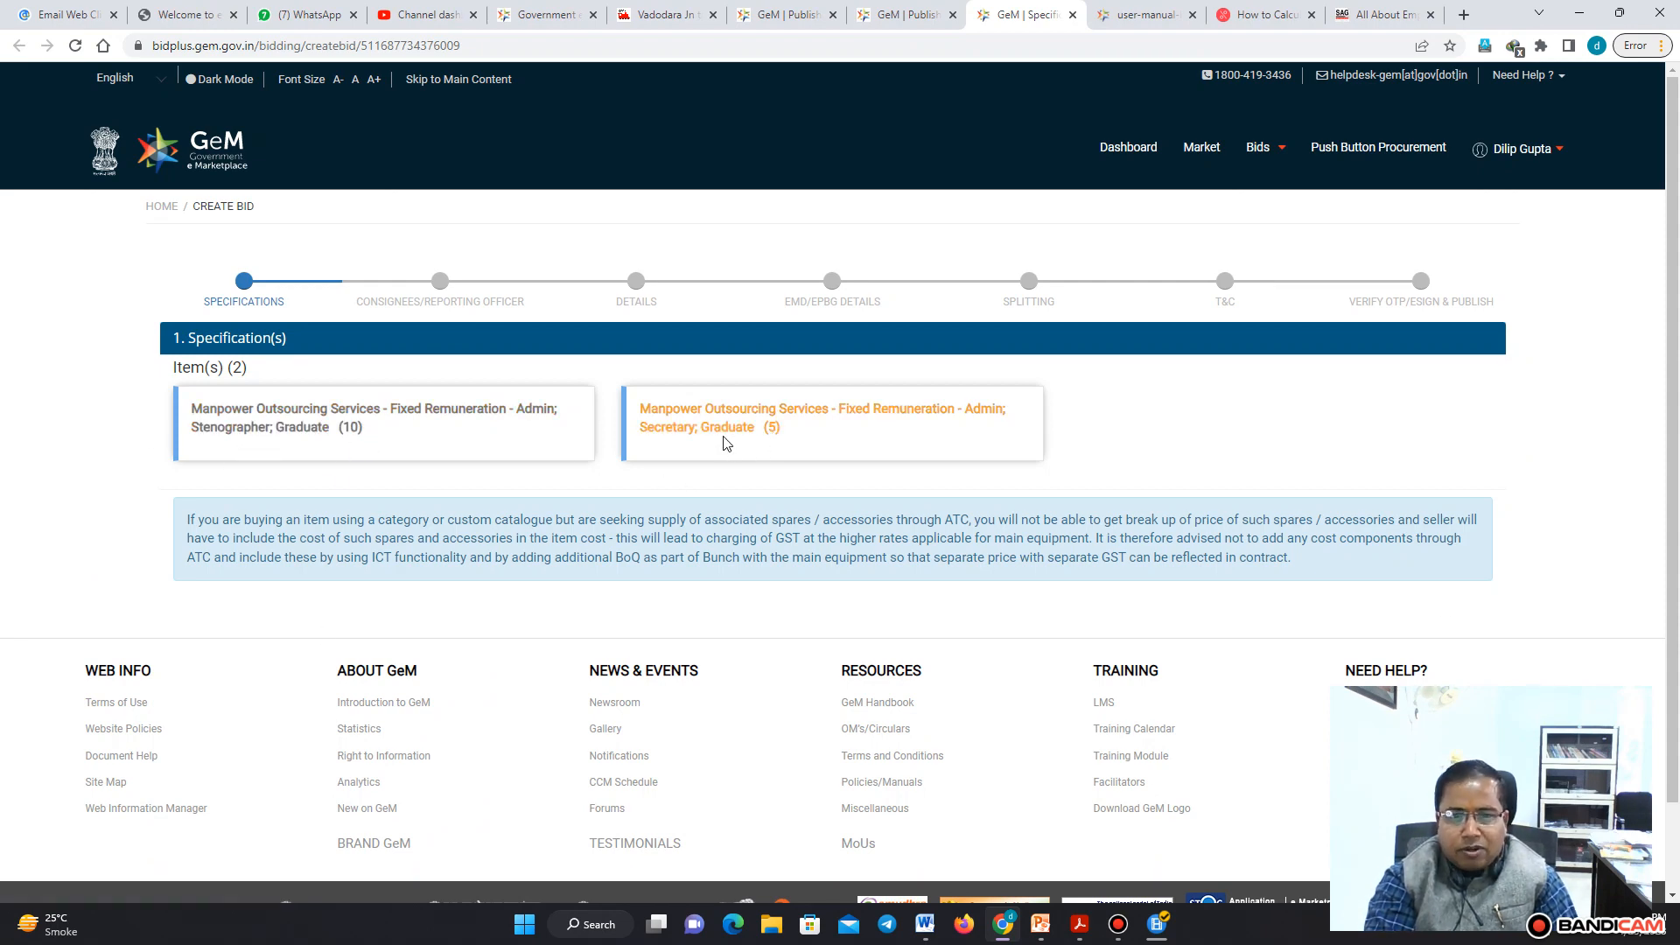
left_click(332, 418)
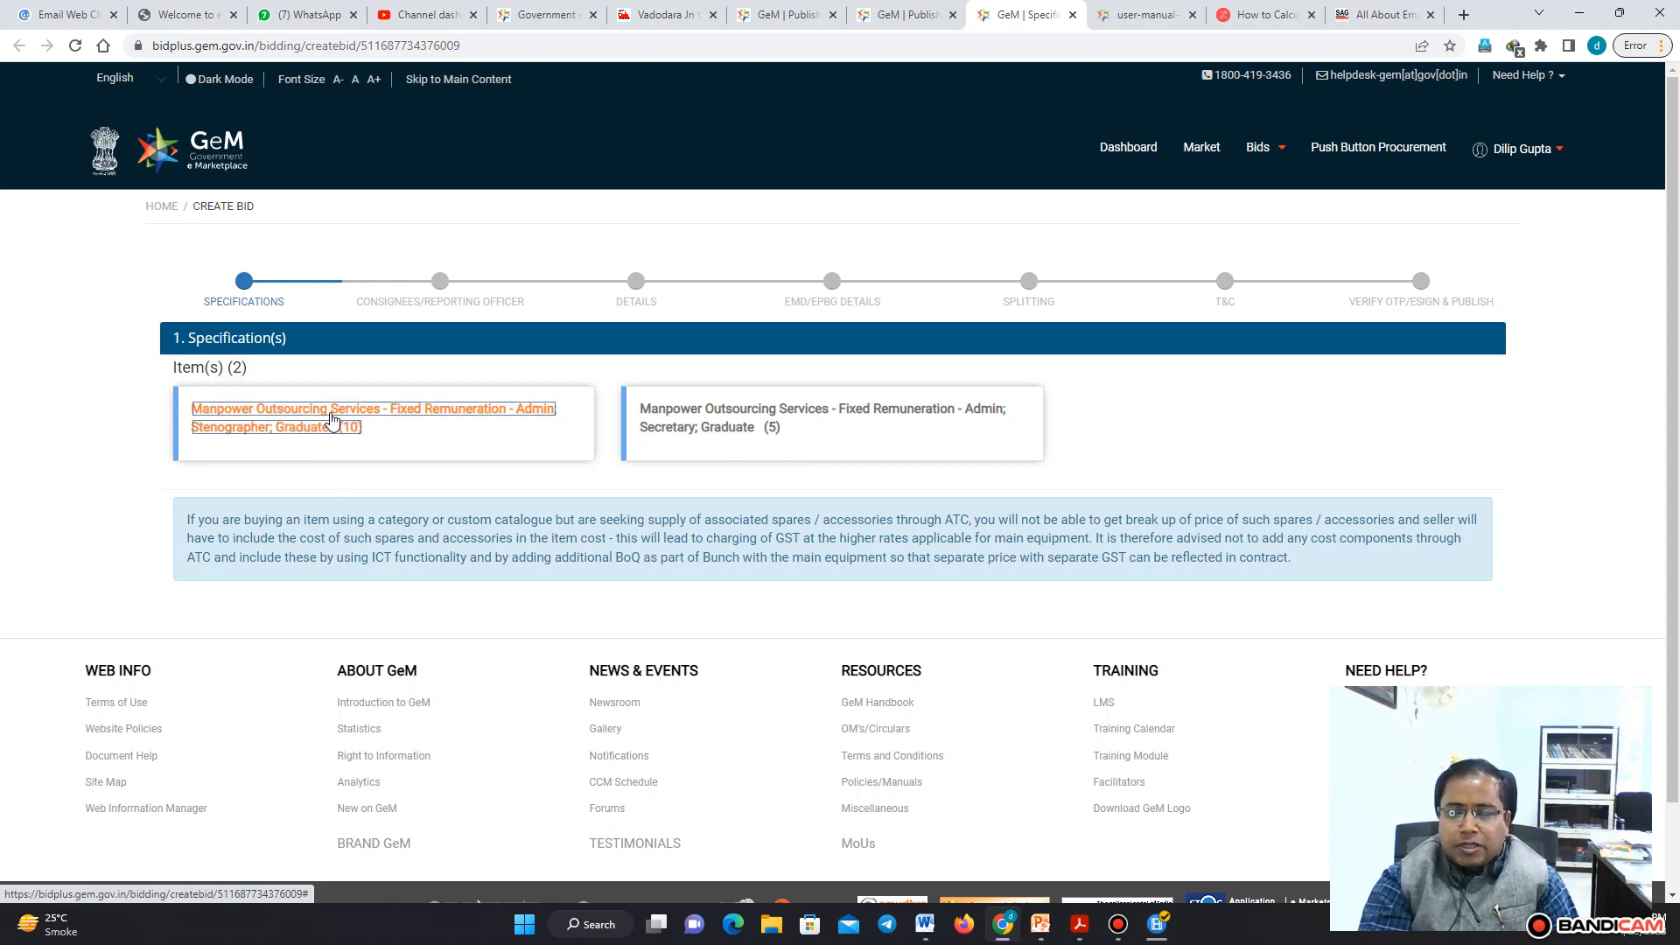
left_click(333, 418)
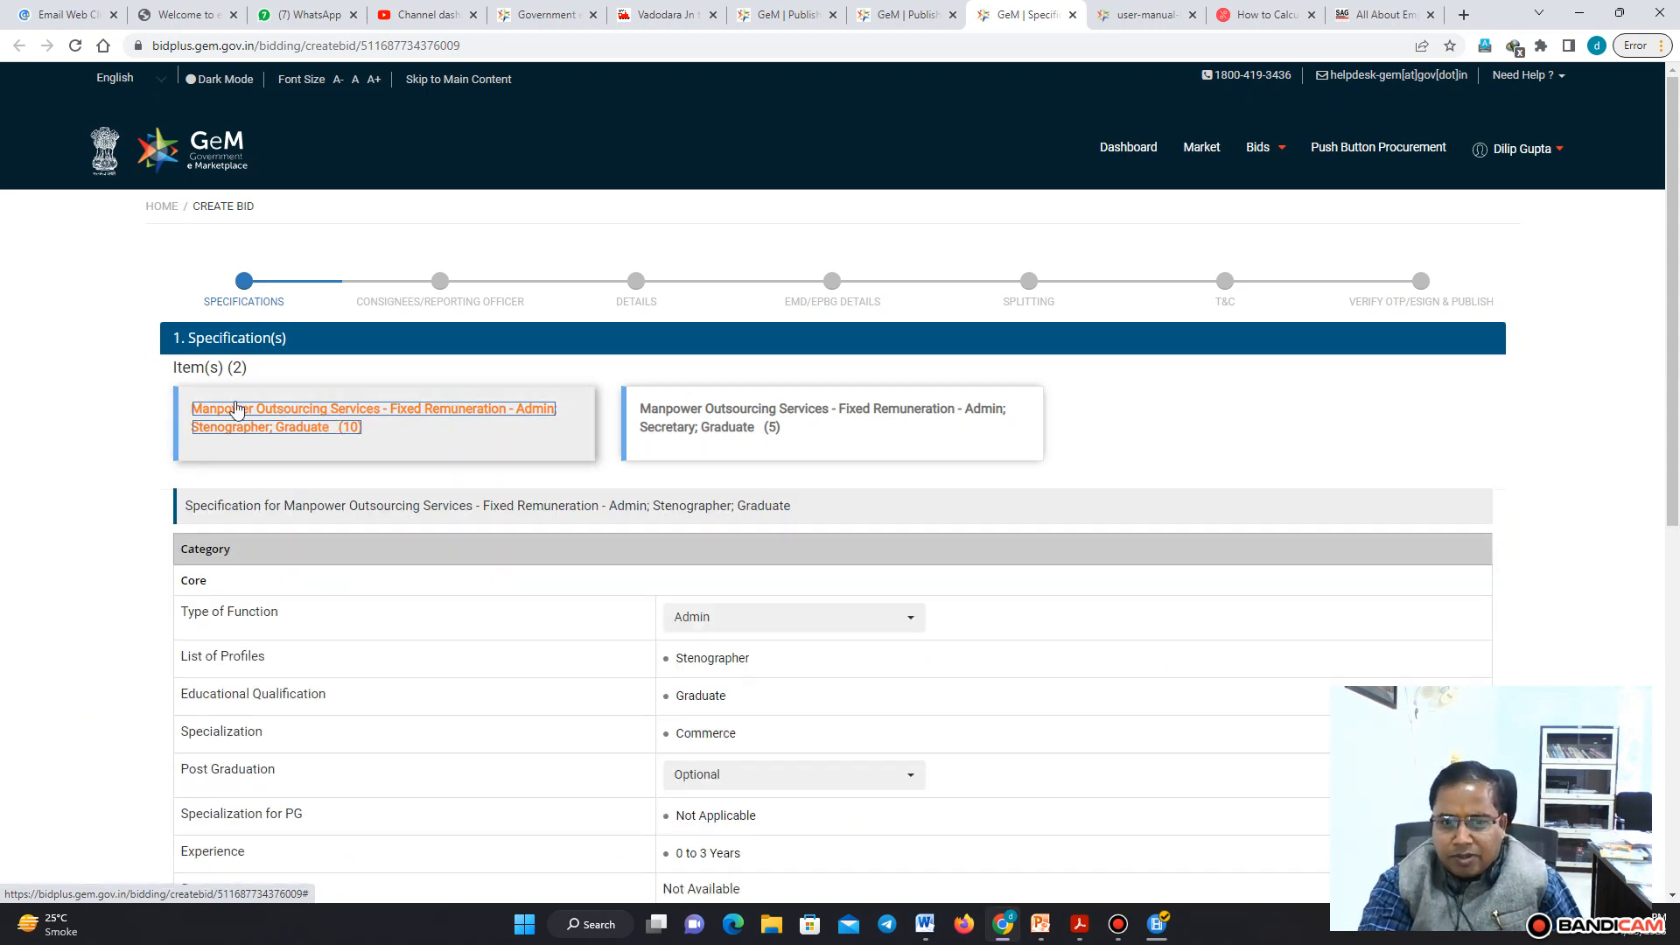
left_click_drag(1677, 255, 1678, 555)
left_click(1470, 524)
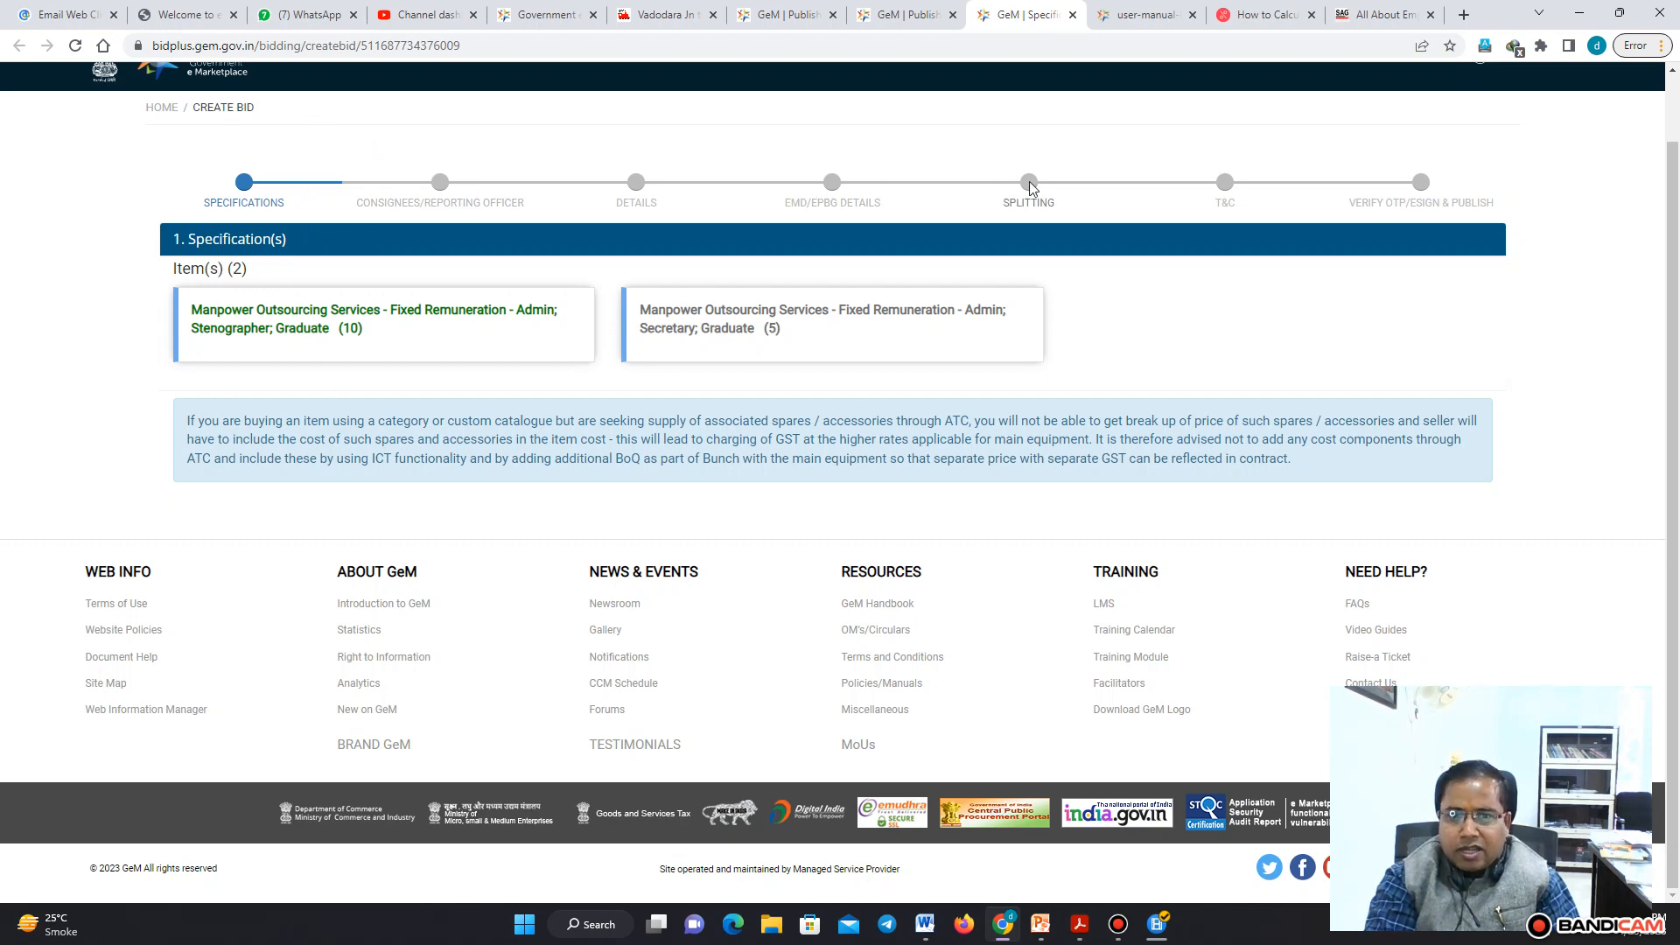
Save the specification of the Secretary item and continue to the consignee/reporting officer stage
left_click(723, 317)
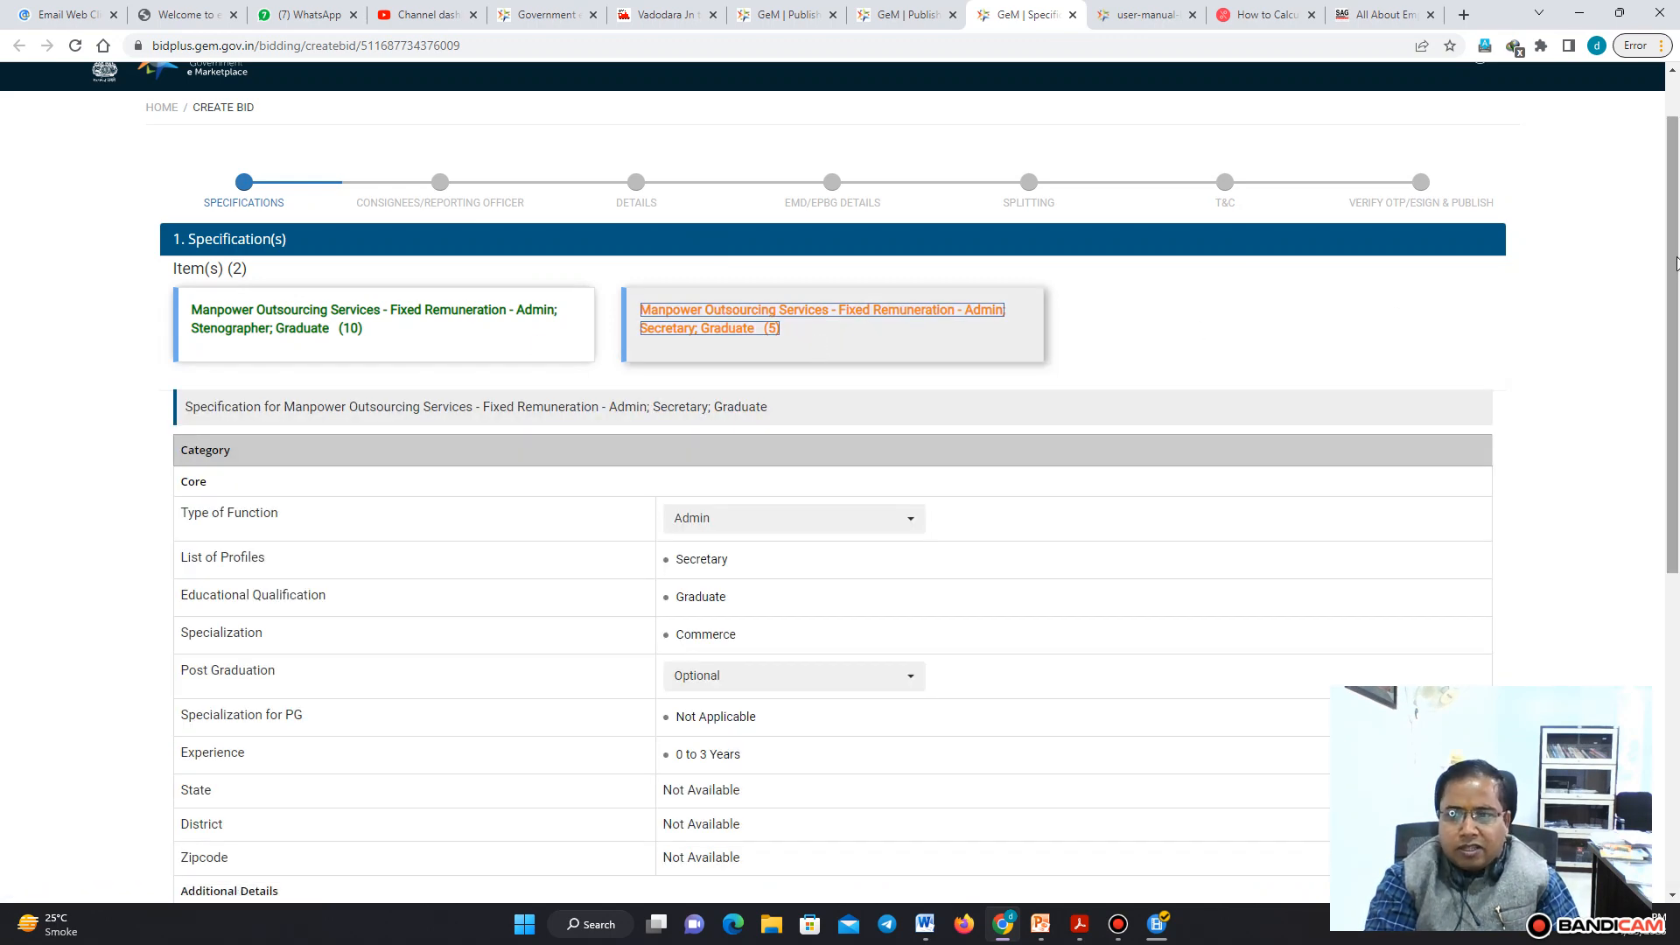
scroll(1662, 470, "down", 6)
left_click(1463, 467)
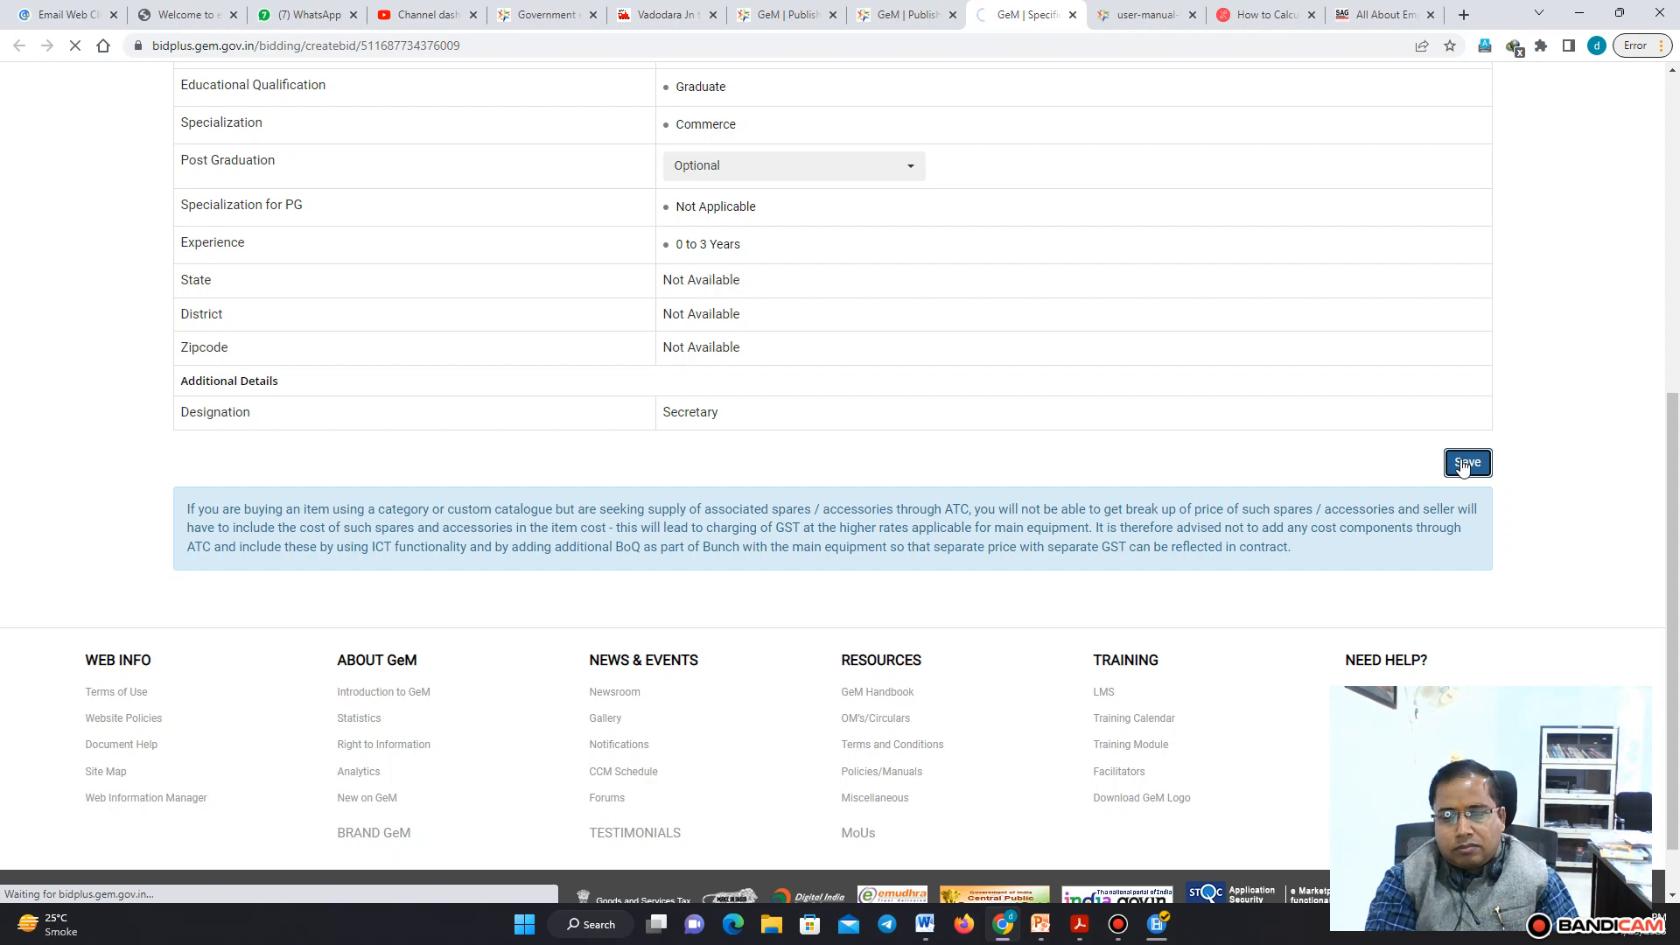
scroll(1676, 390, "up", 1)
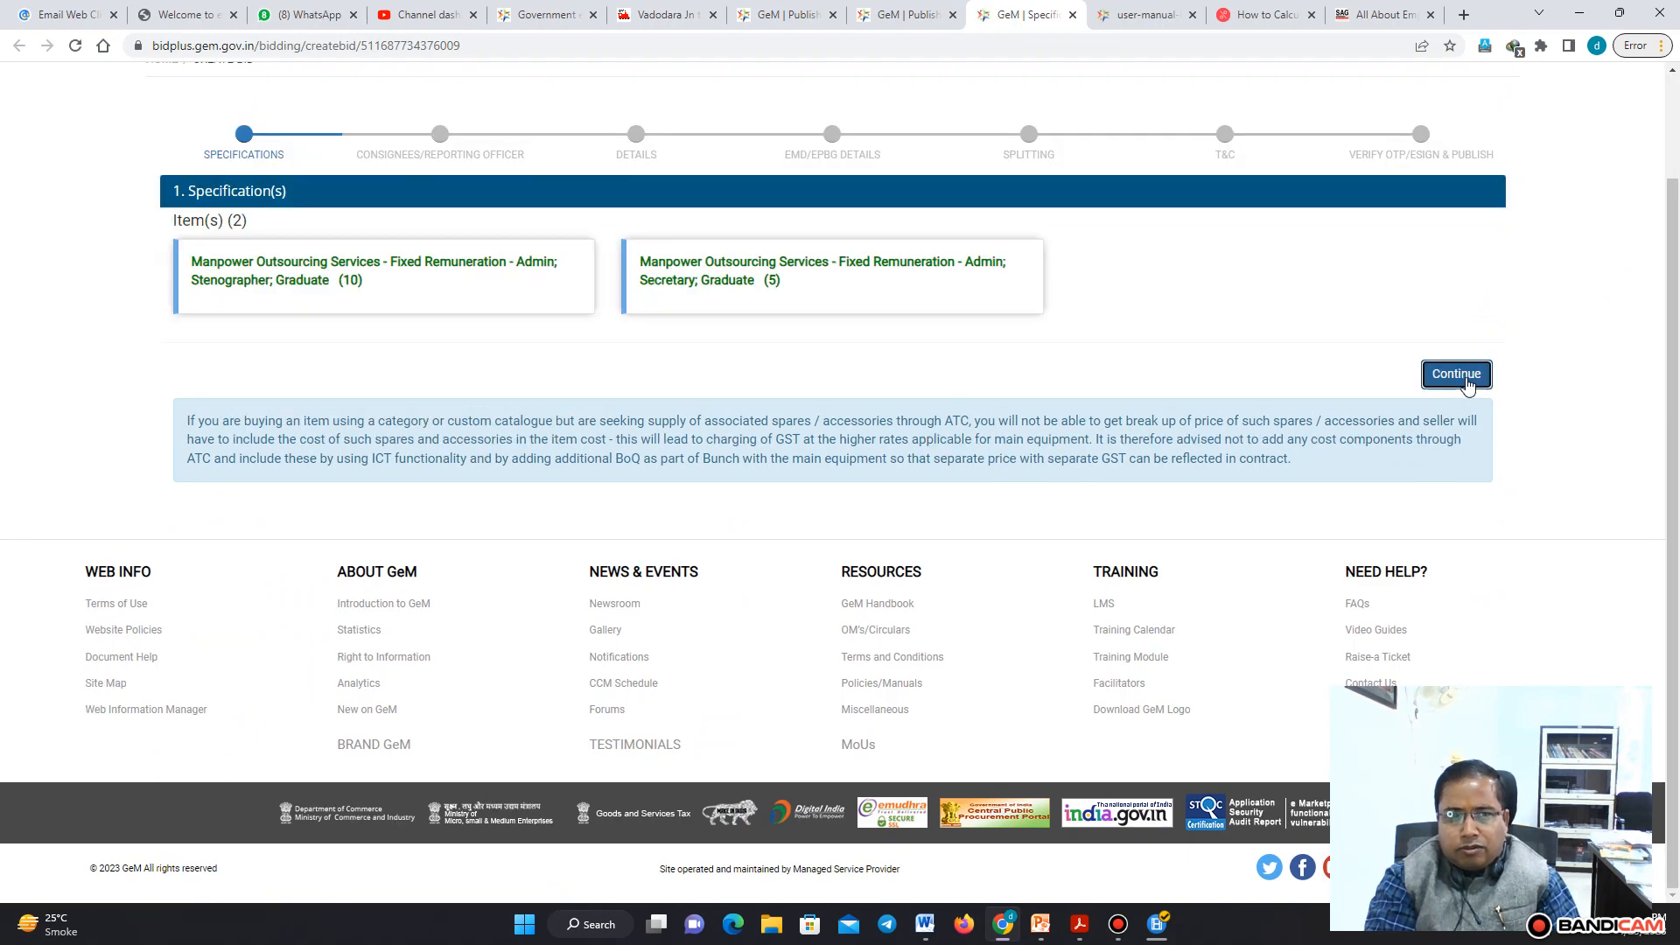
left_click(1467, 383)
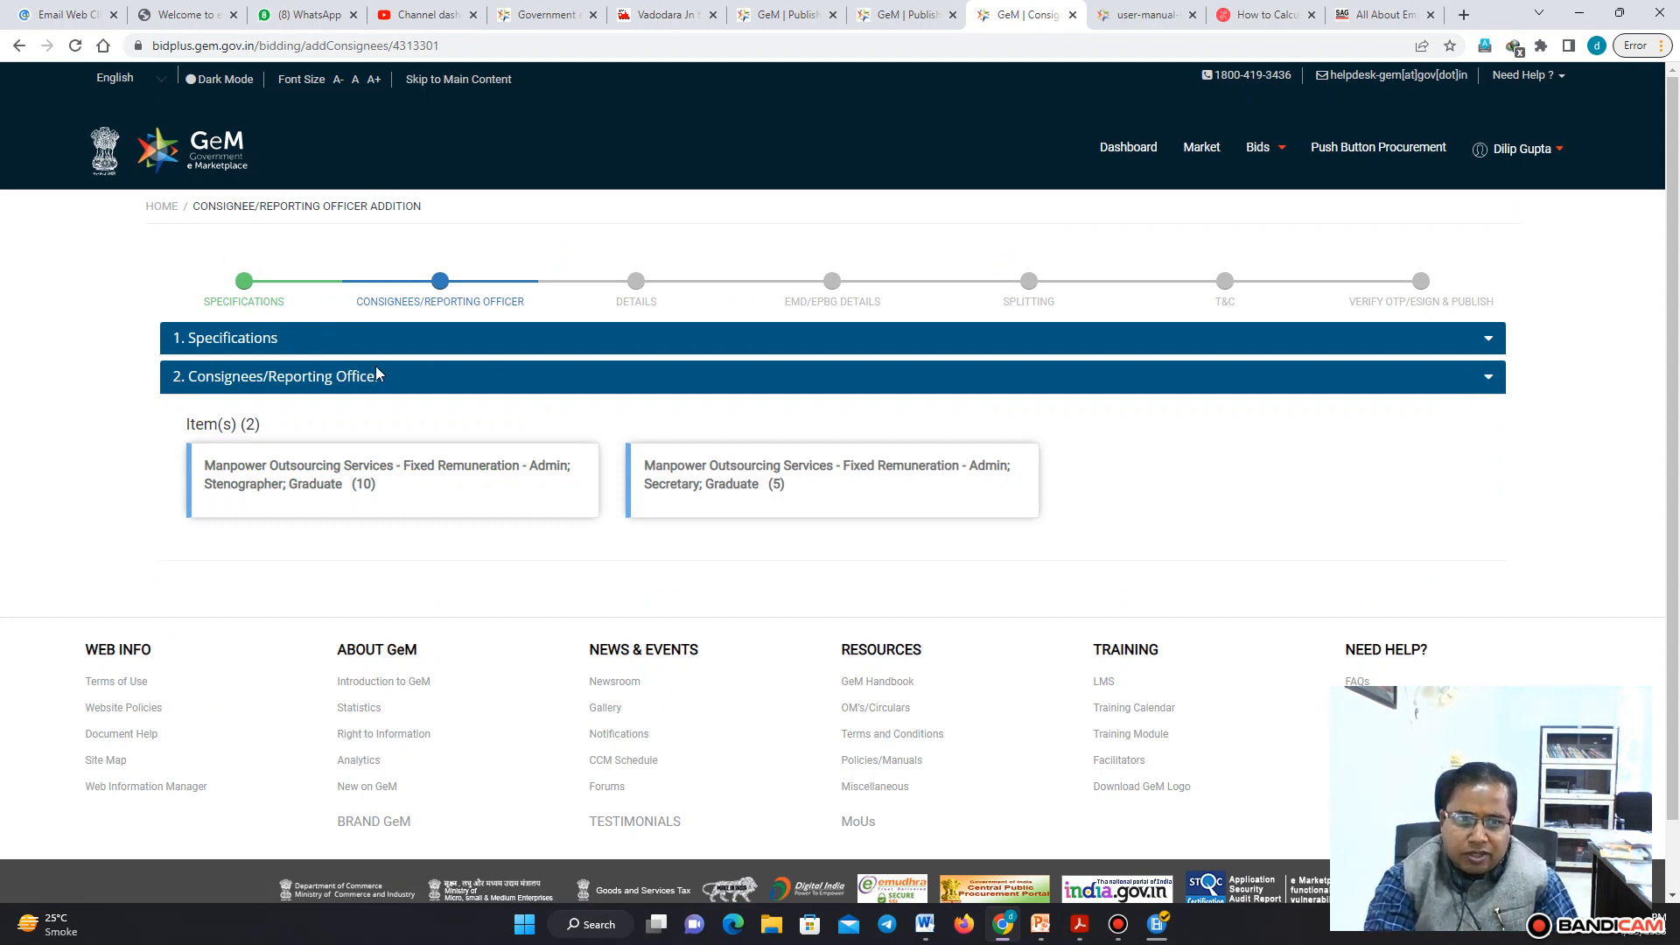
Save and confirm the consignee/reporting officer details for the Stenographer item
left_click(308, 477)
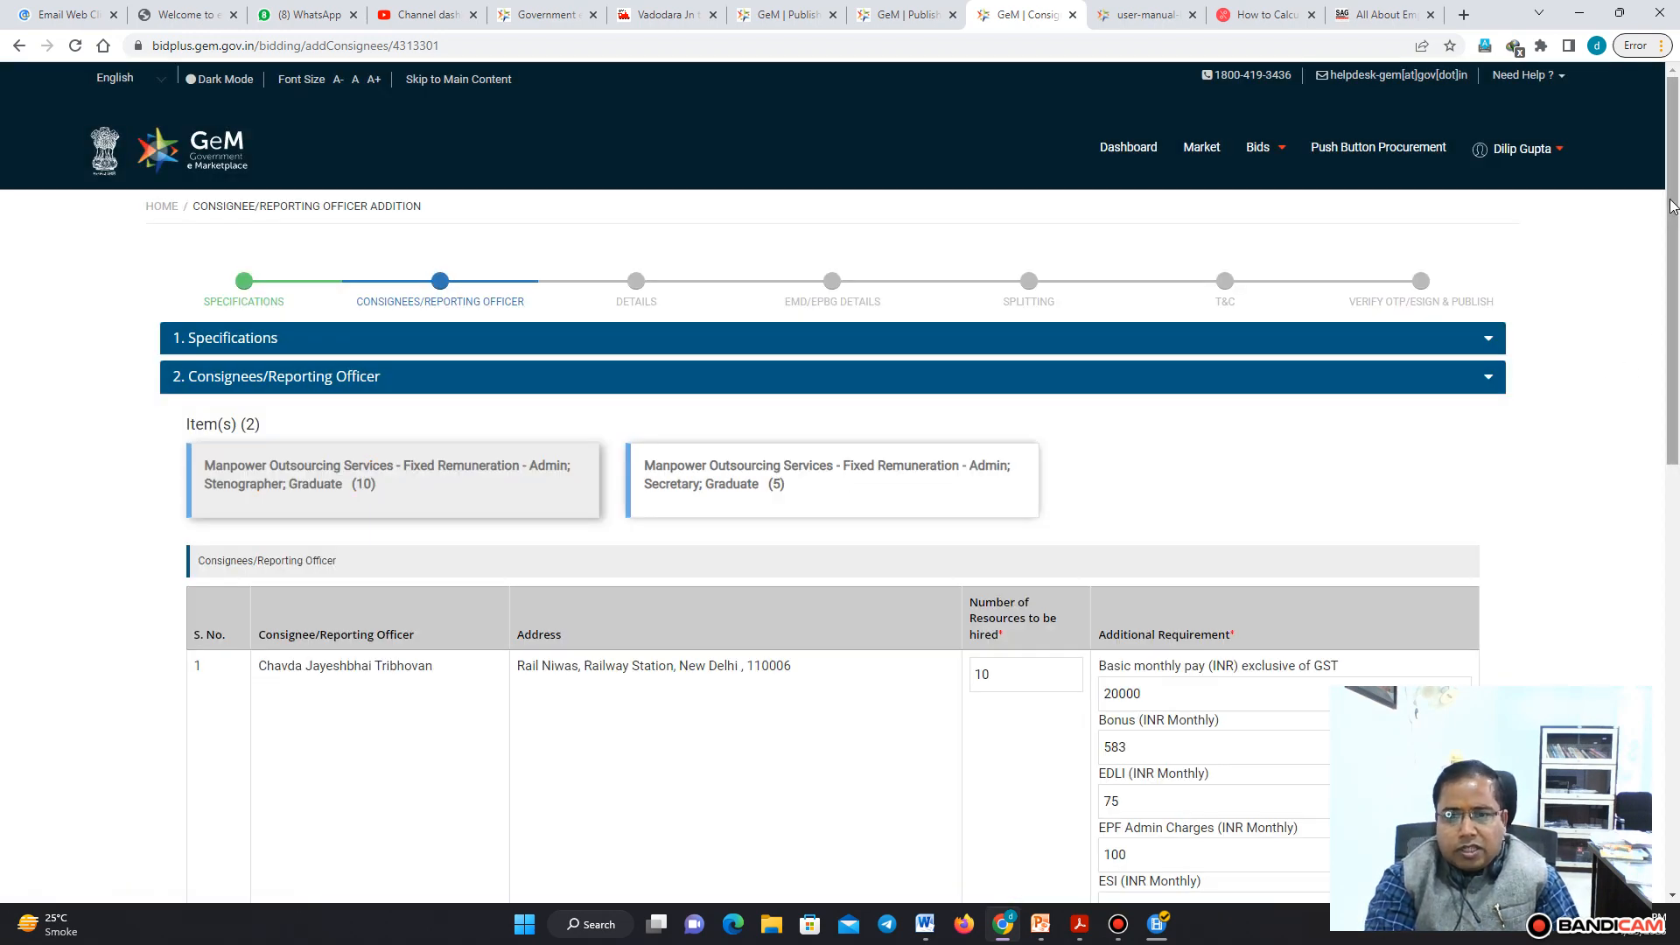
scroll(1672, 205, "down", 5)
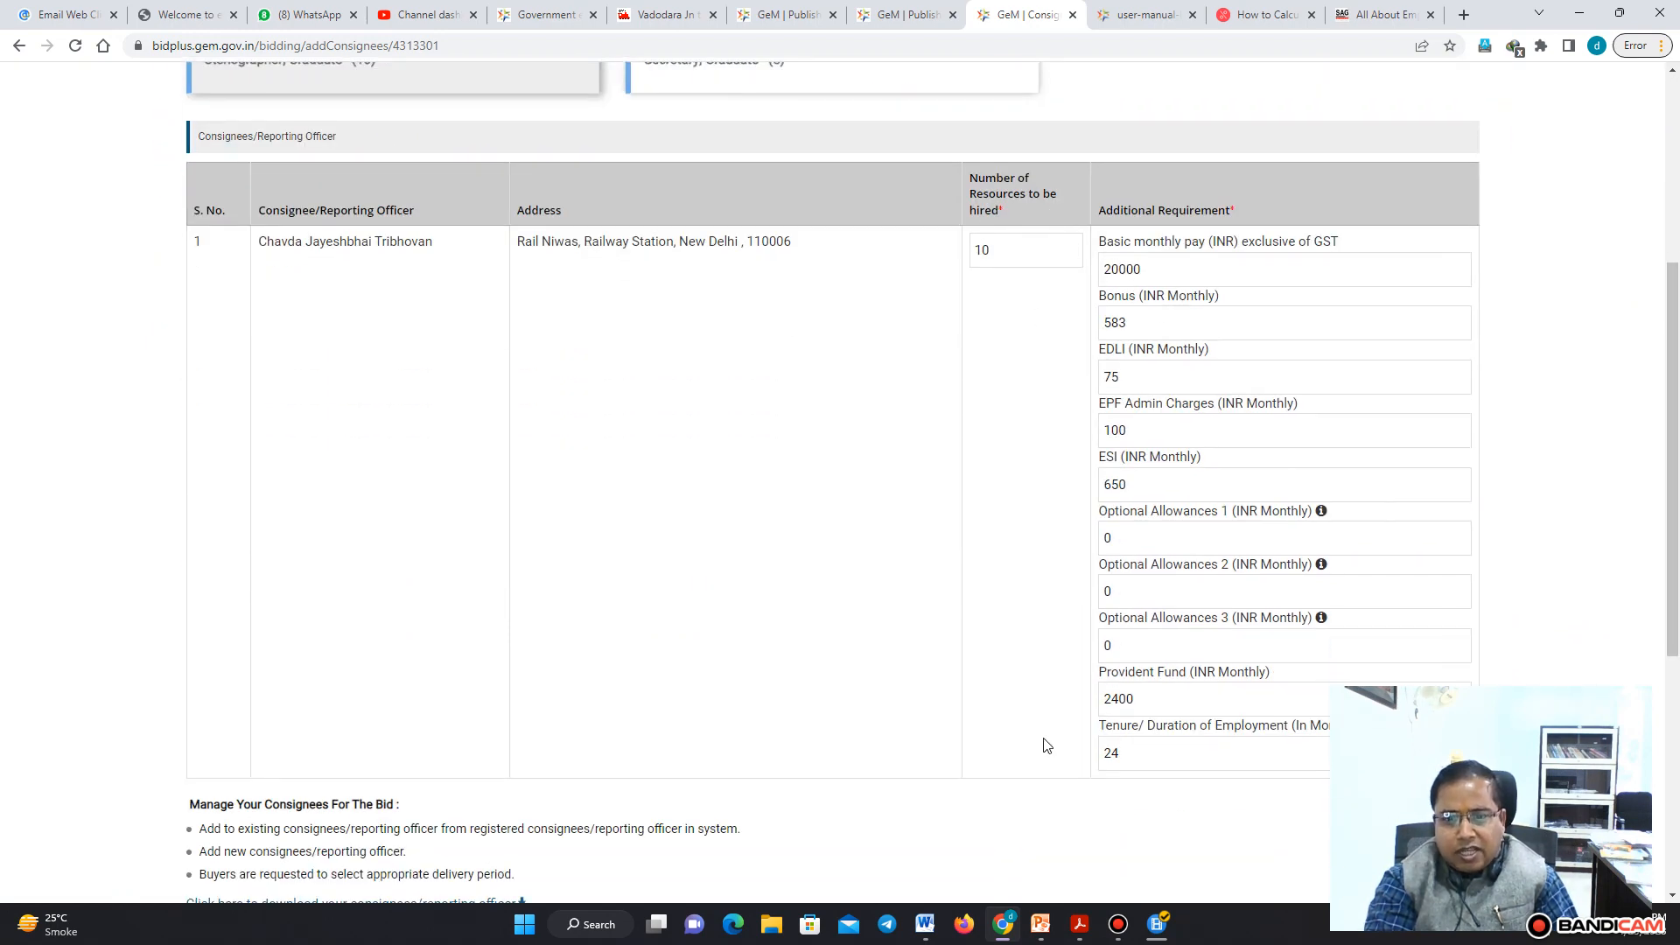
scroll(1672, 368, "down", 5)
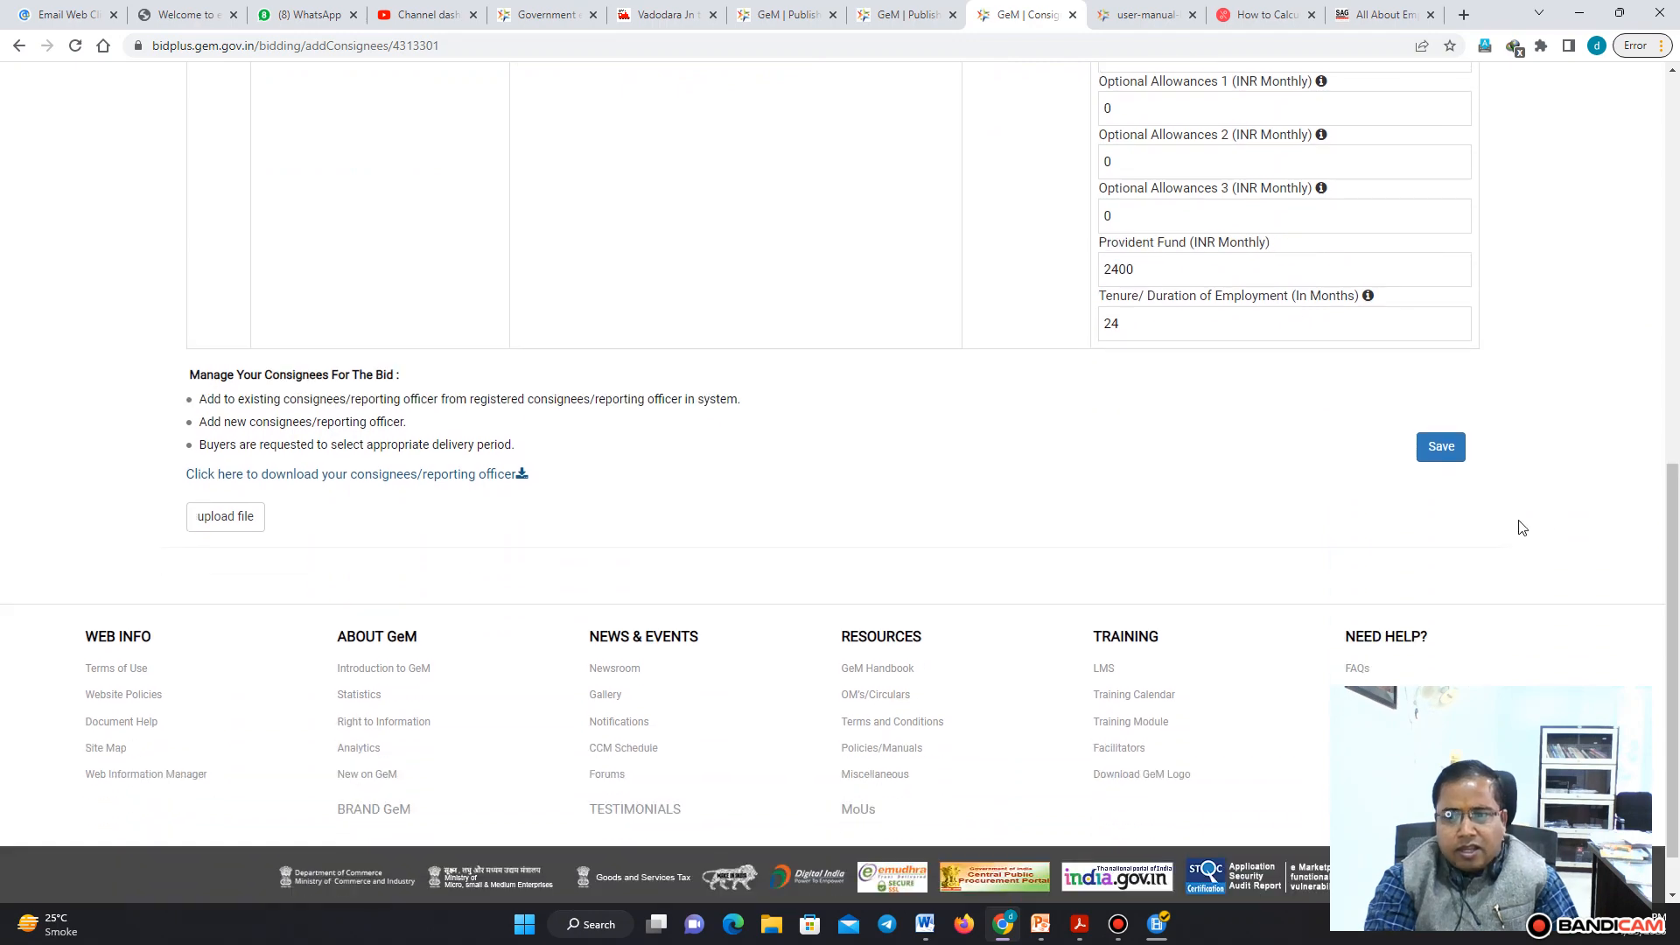
left_click(1441, 447)
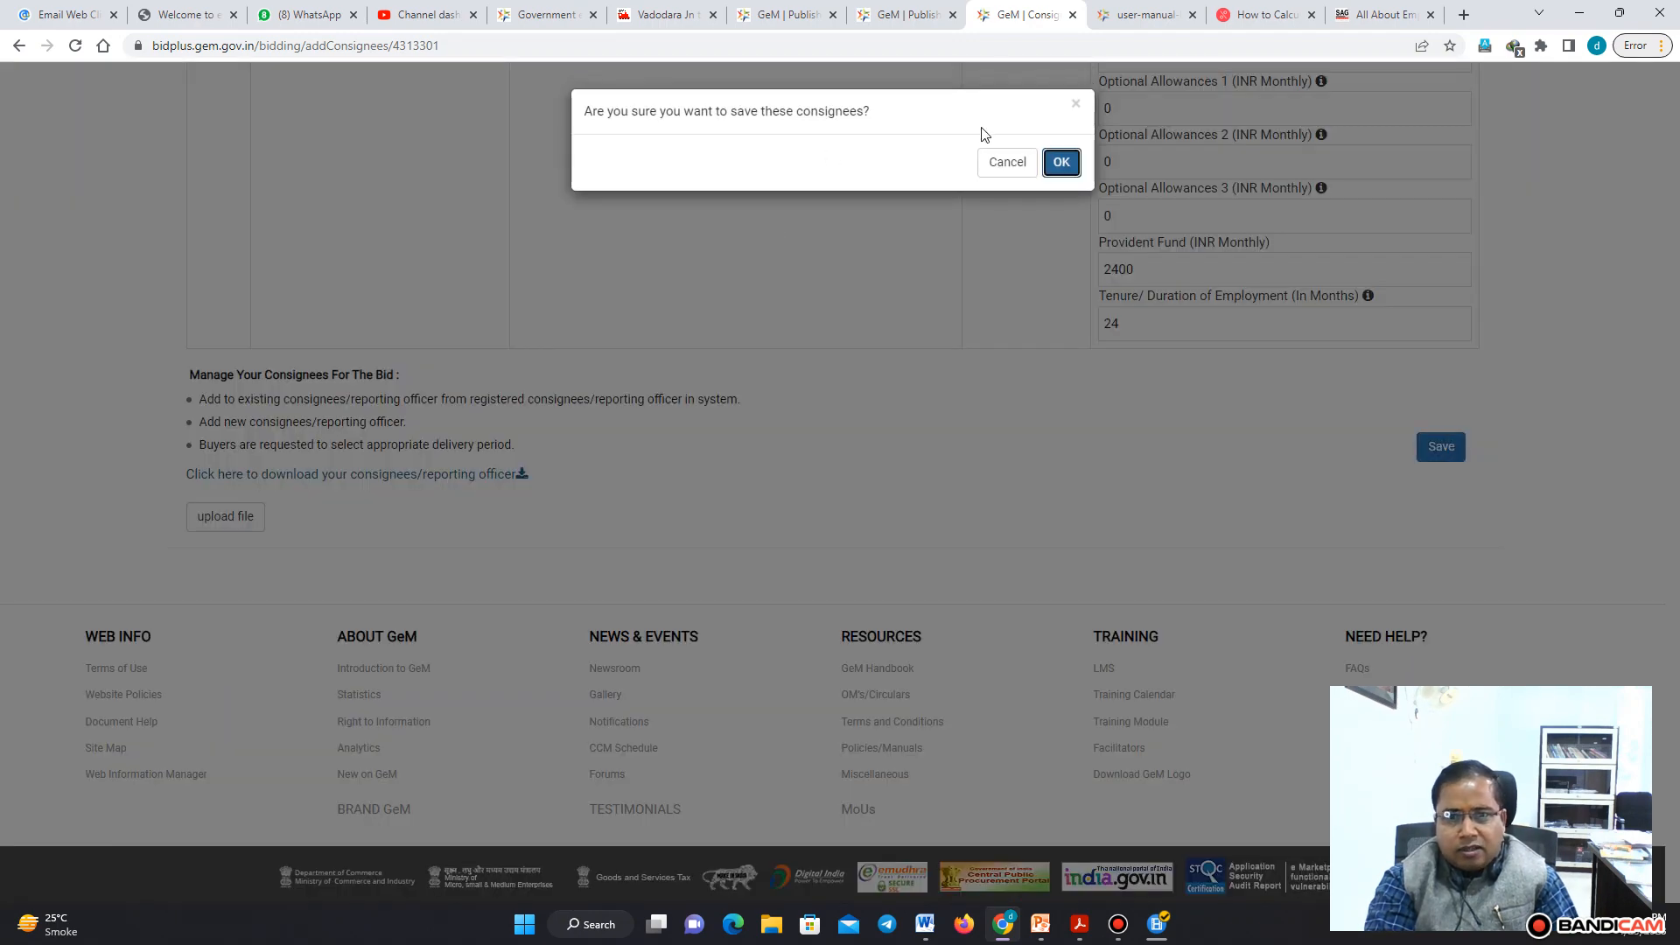
left_click(1062, 165)
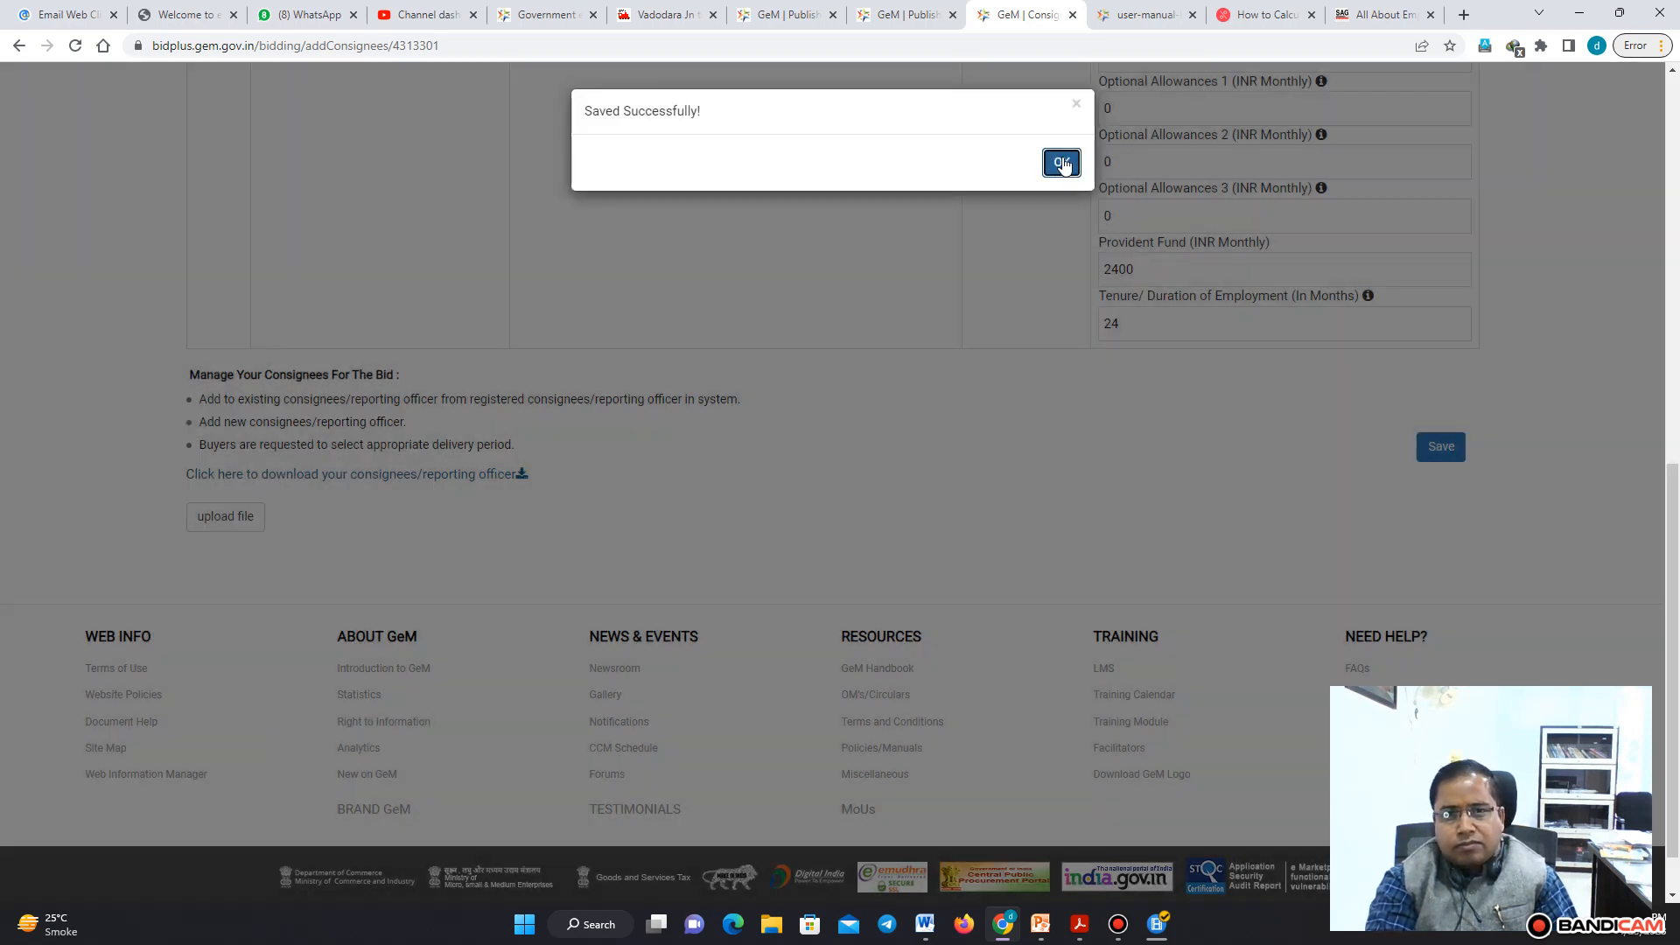
left_click(1062, 163)
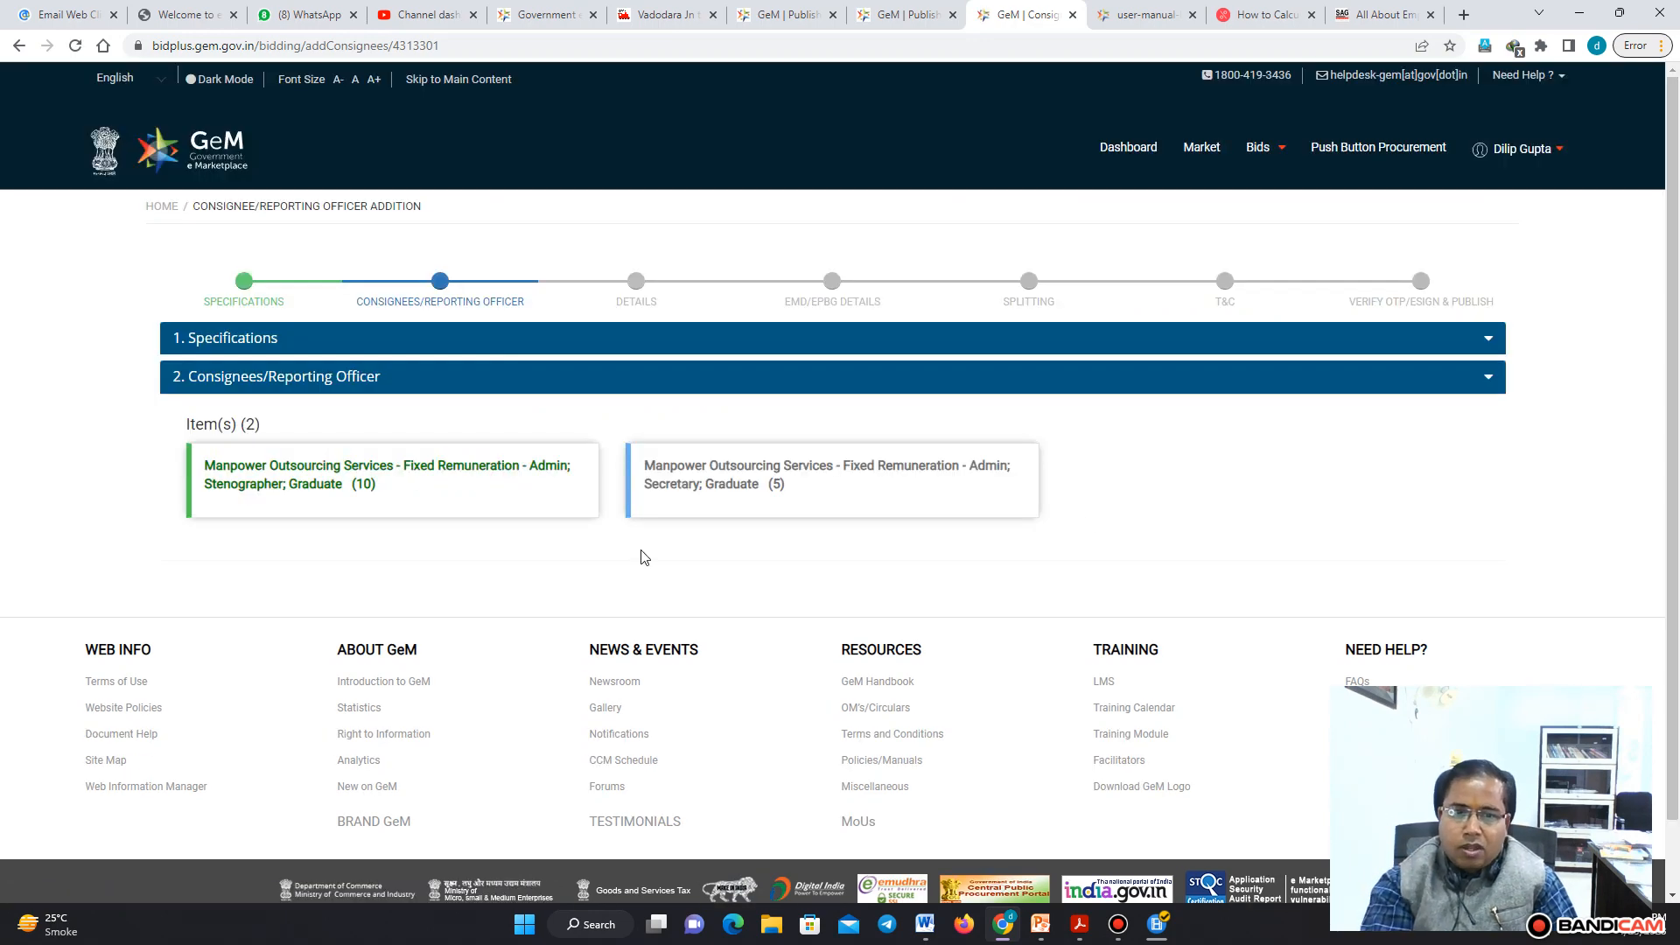
Save and confirm the consignee details for the Secretary item, then continue to the bid details stage
left_click(732, 471)
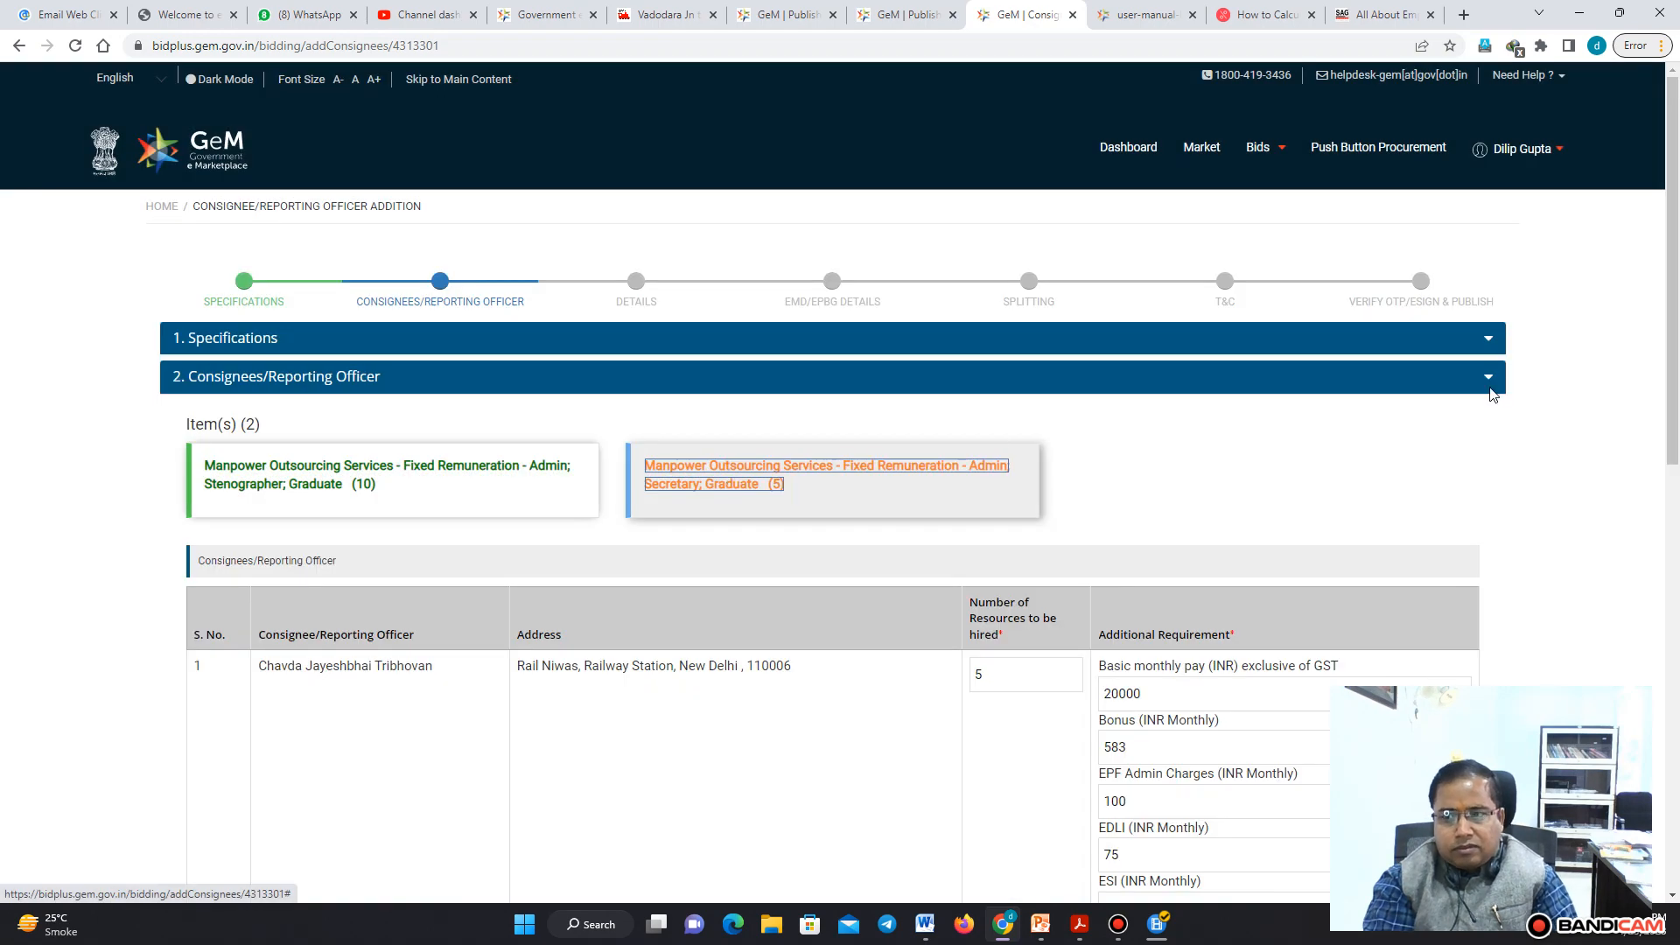
scroll(1671, 372, "down", 7)
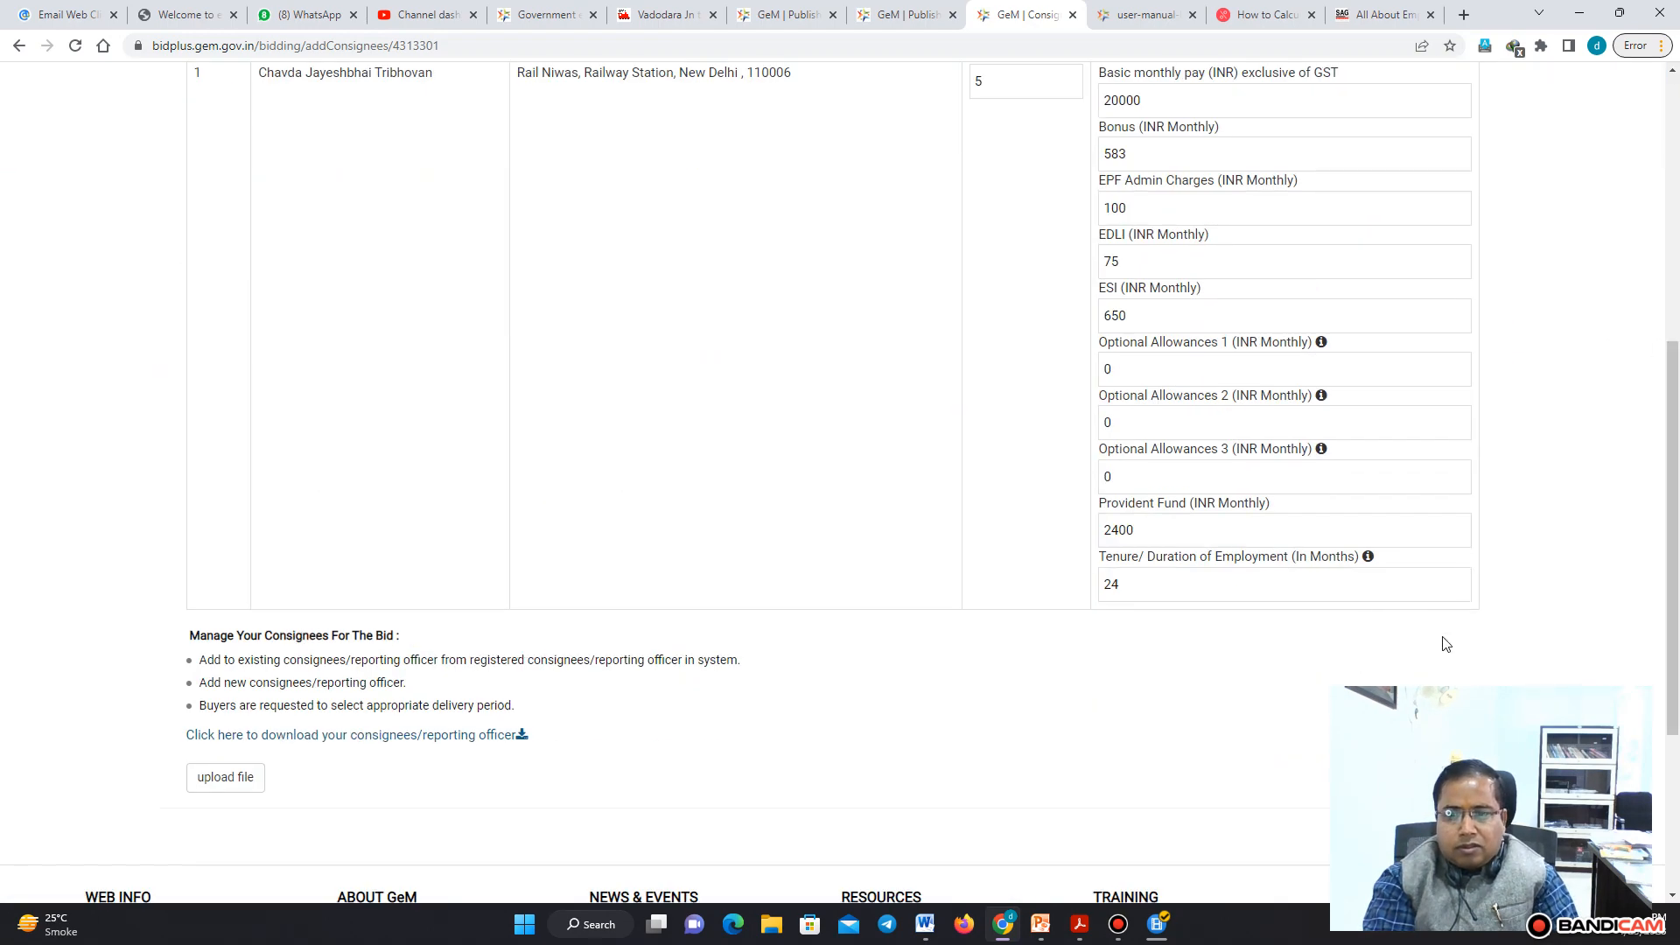
scroll(1672, 479, "down", 2)
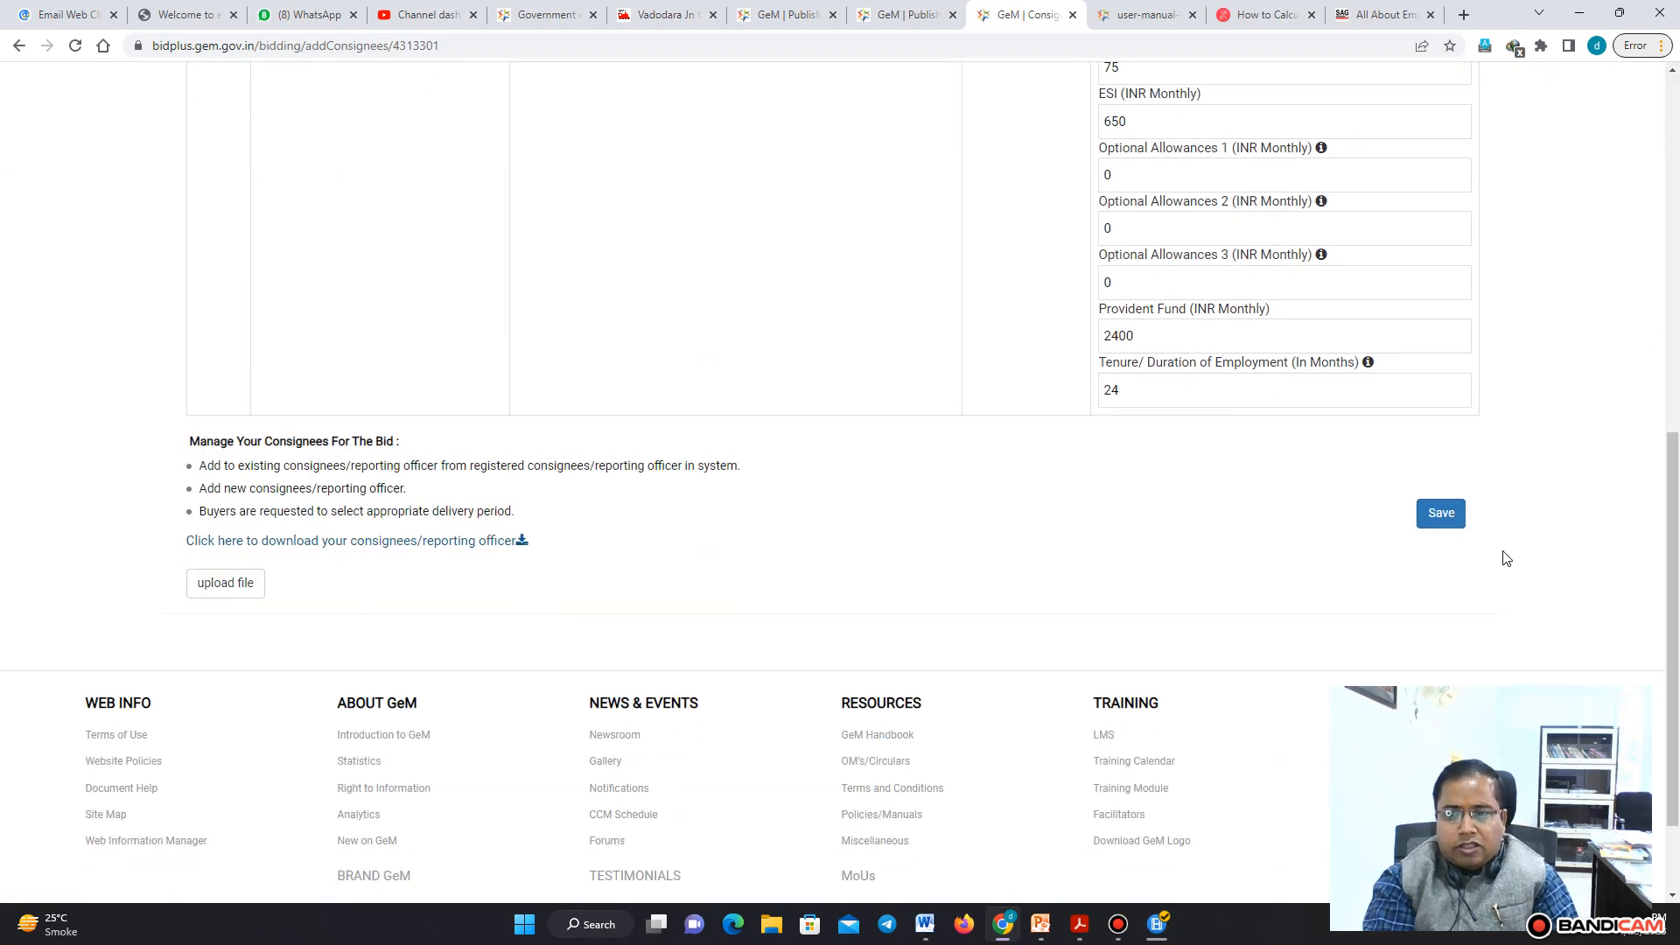
left_click(1444, 514)
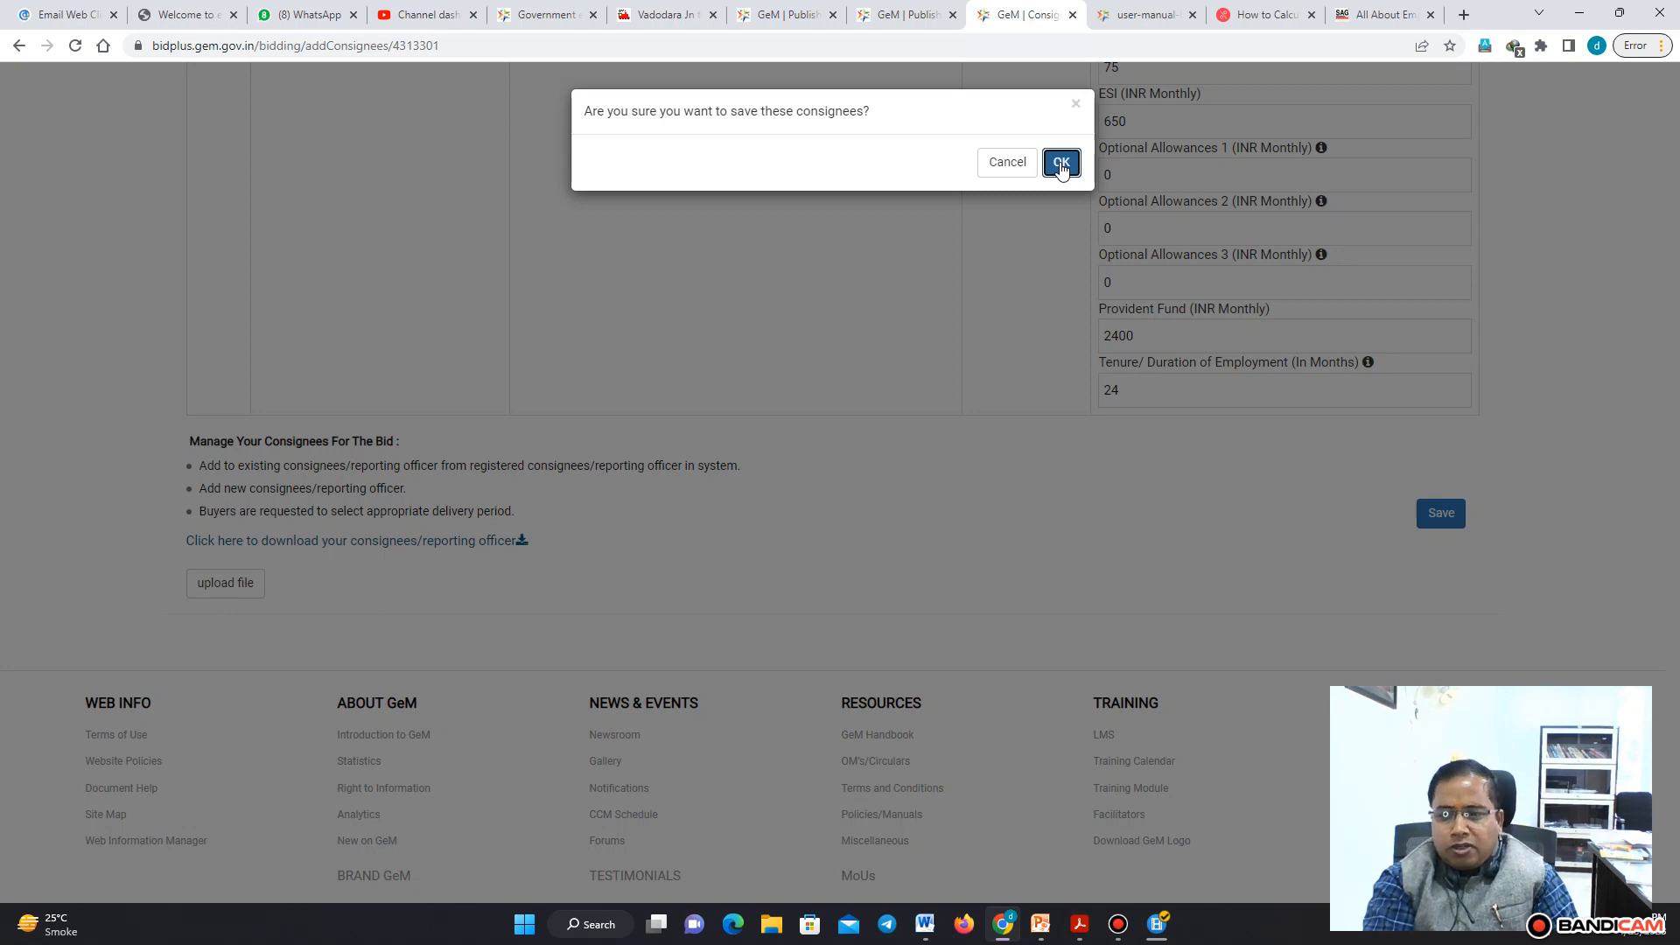
left_click(1060, 164)
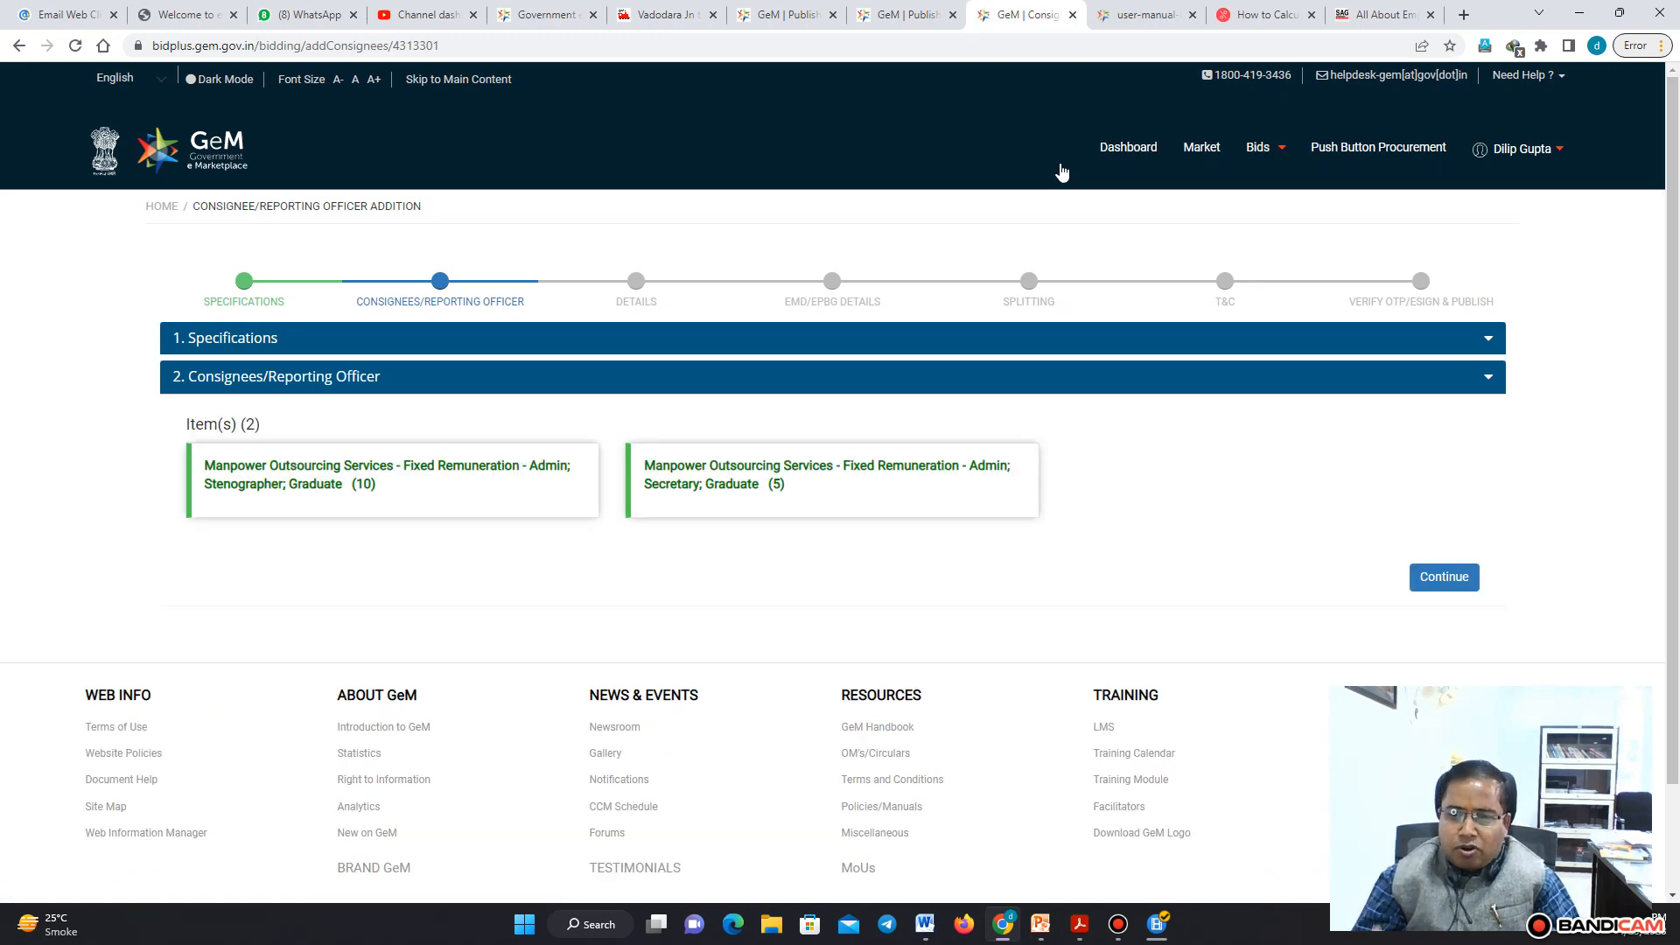
left_click(1446, 580)
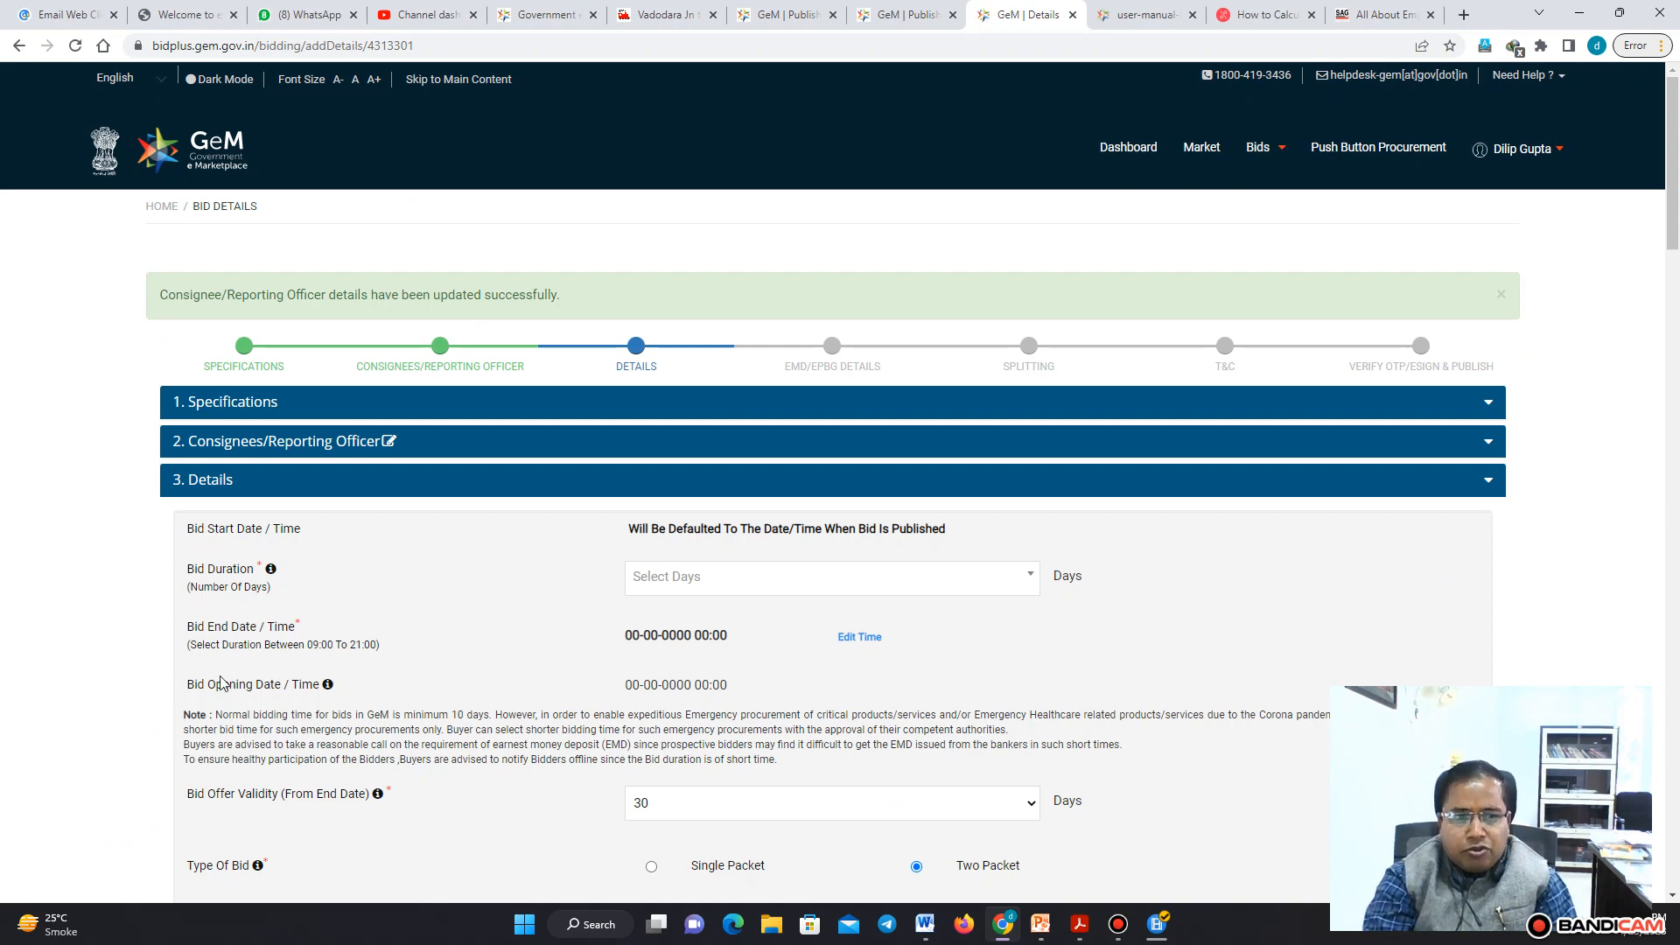
Set the bid duration to 10 days and acknowledge the updated end date
left_click_drag(1674, 213, 1673, 243)
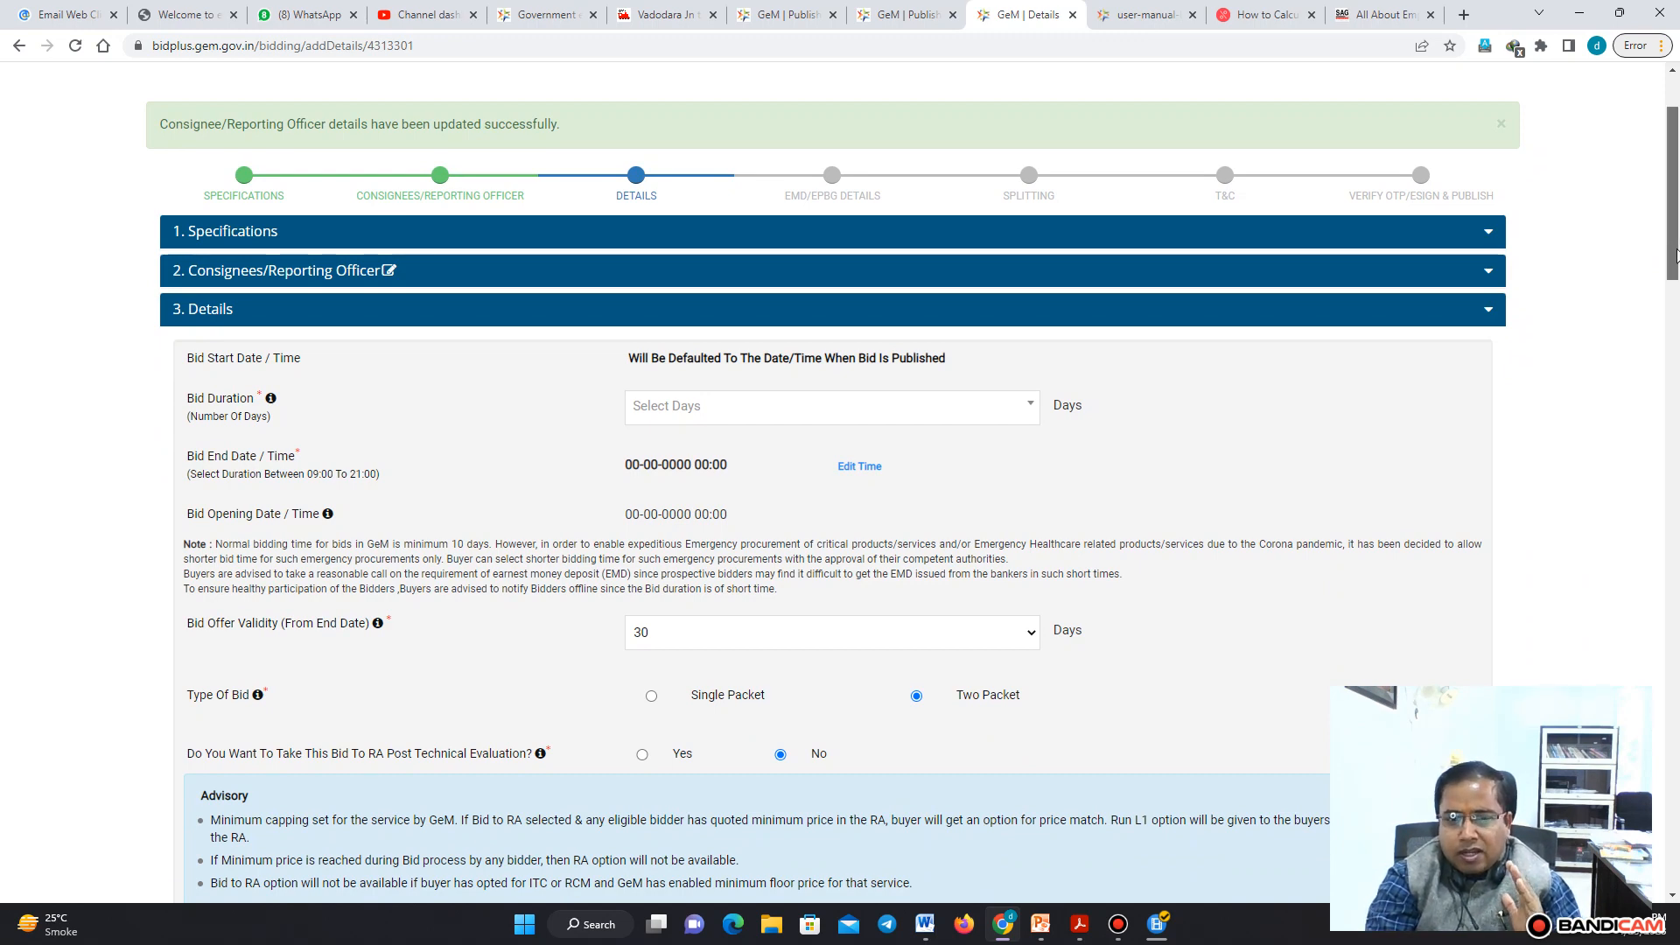
scroll(787, 368, "down", 1)
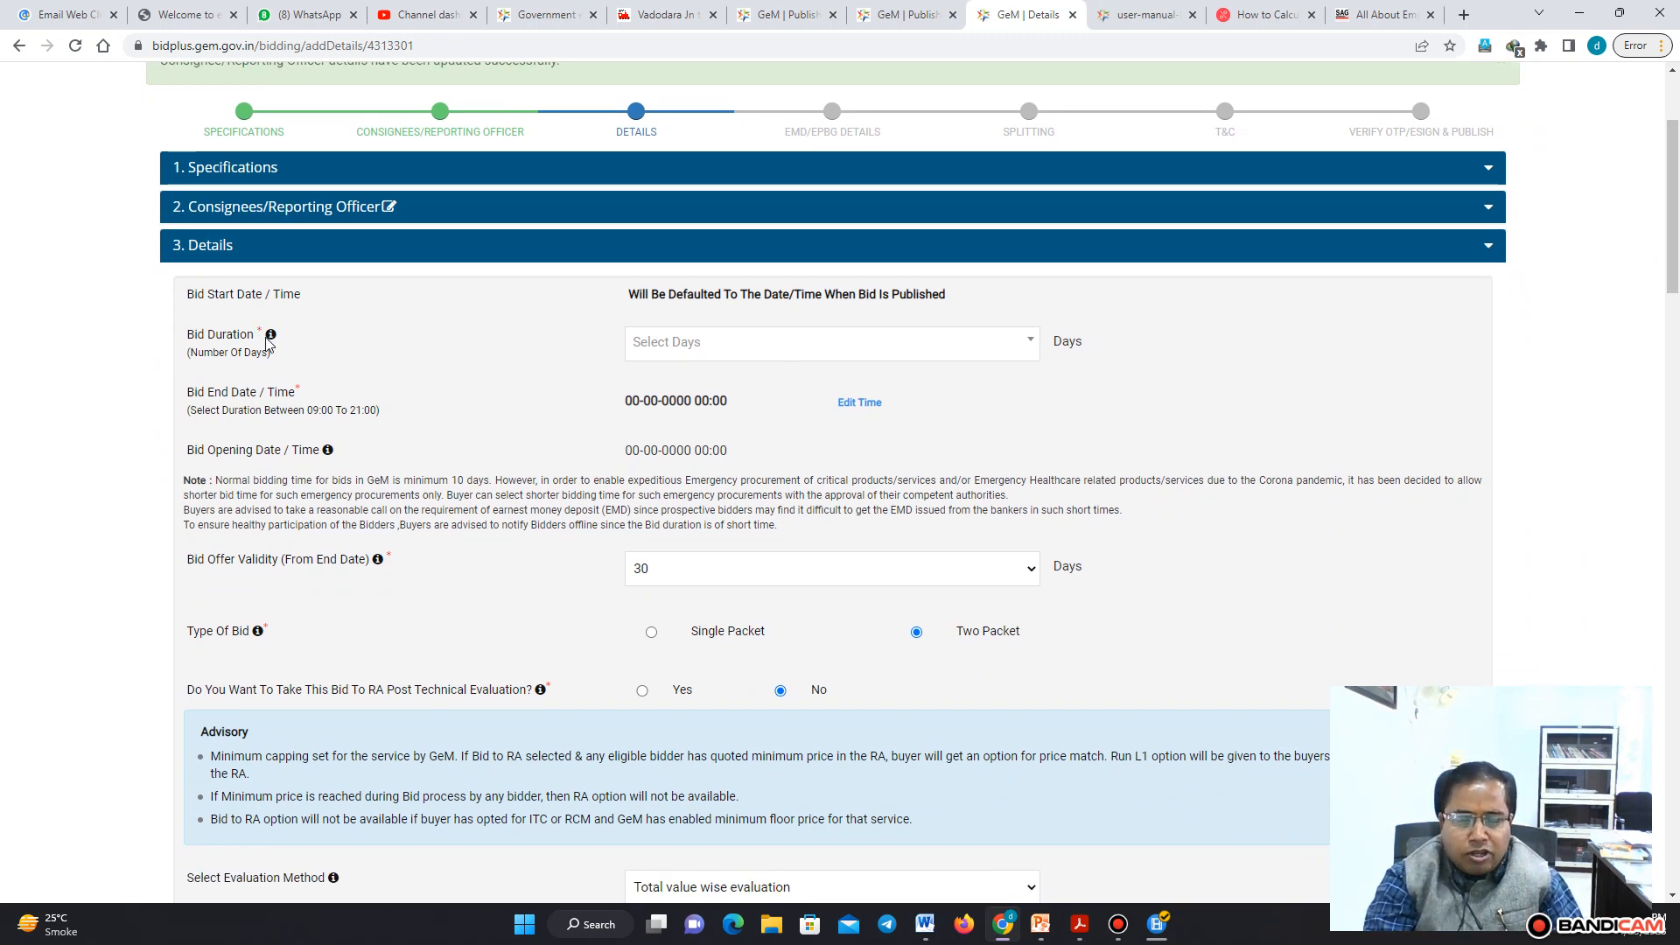
mouse_move(269, 346)
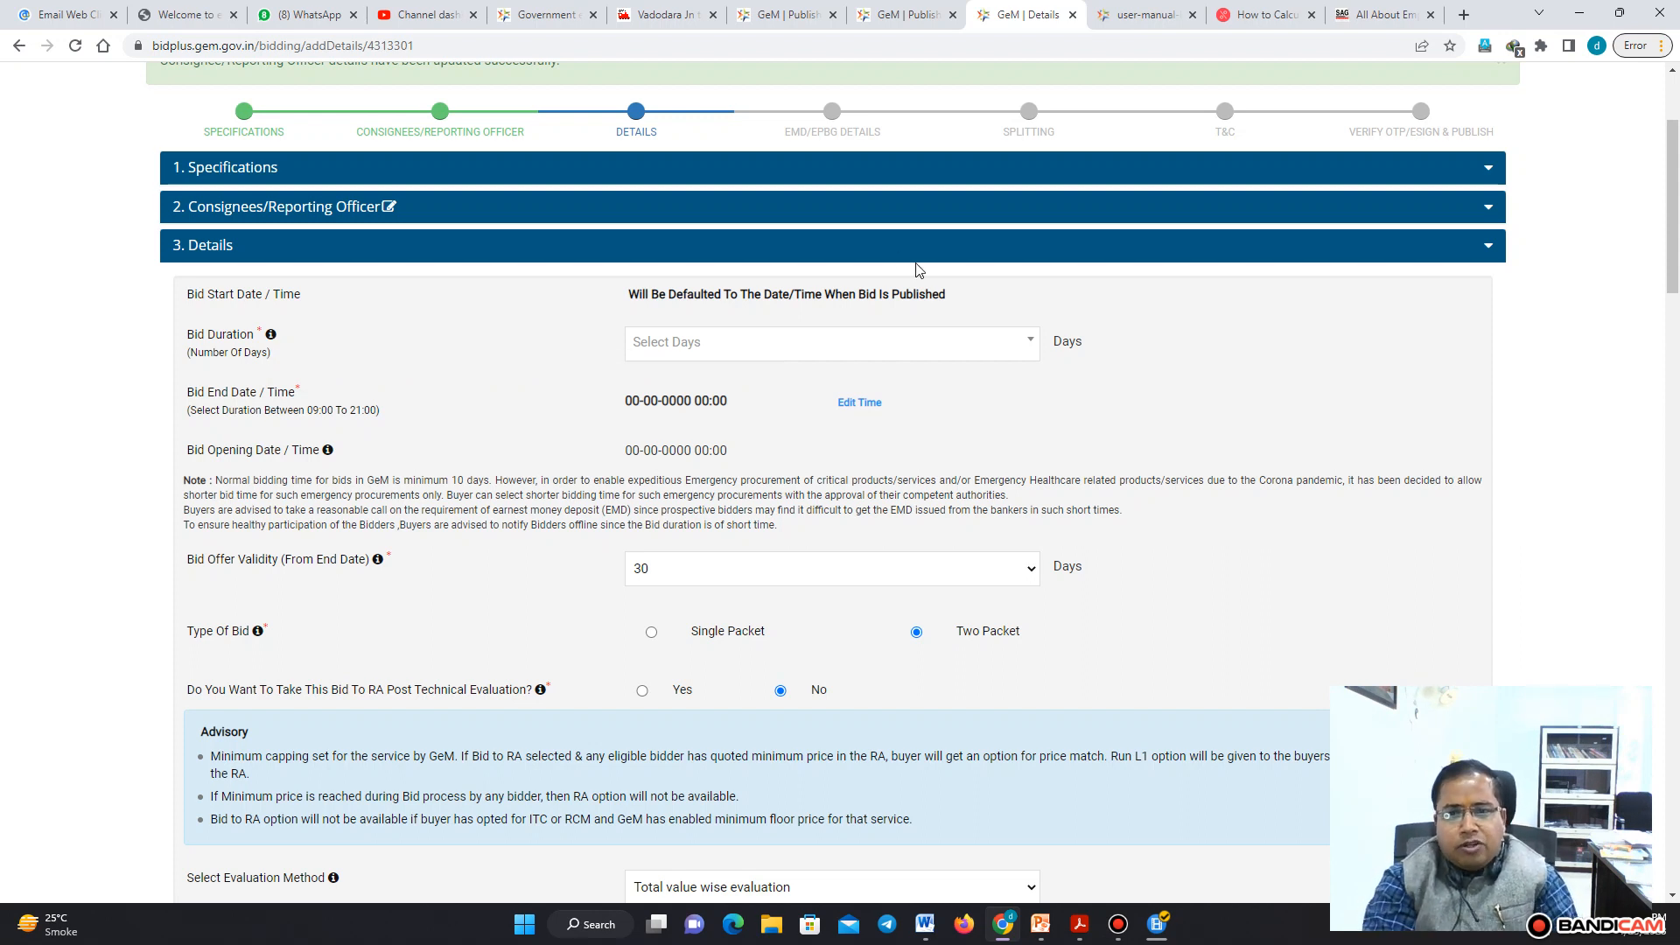
left_click(1027, 353)
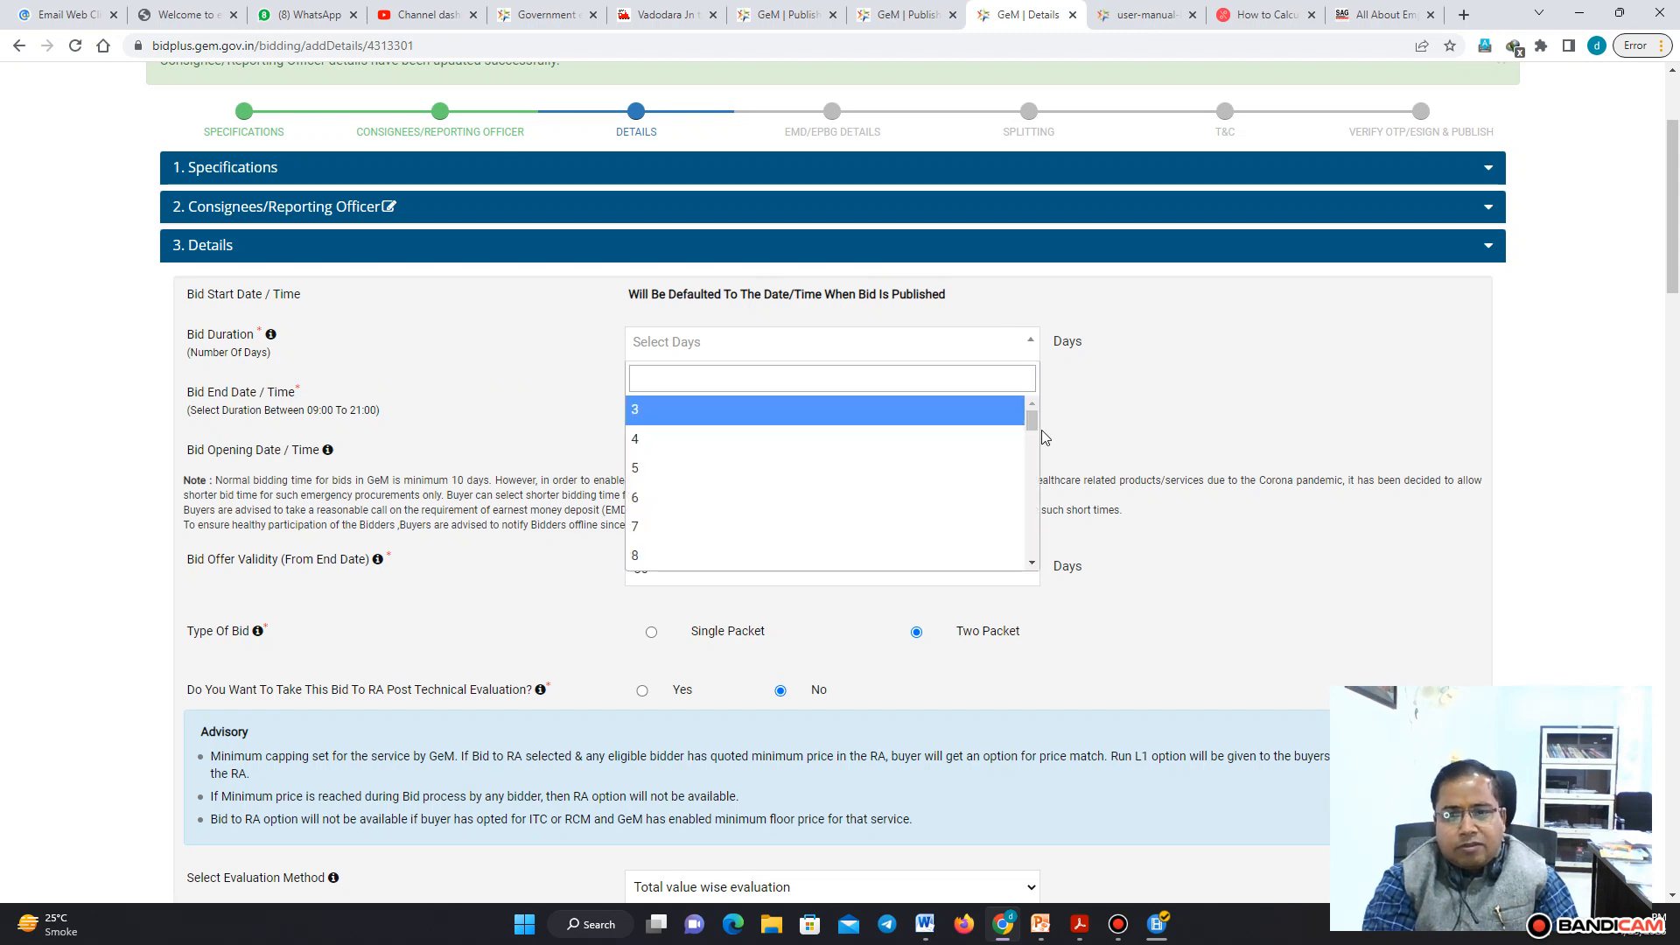
left_click_drag(1033, 422, 1036, 434)
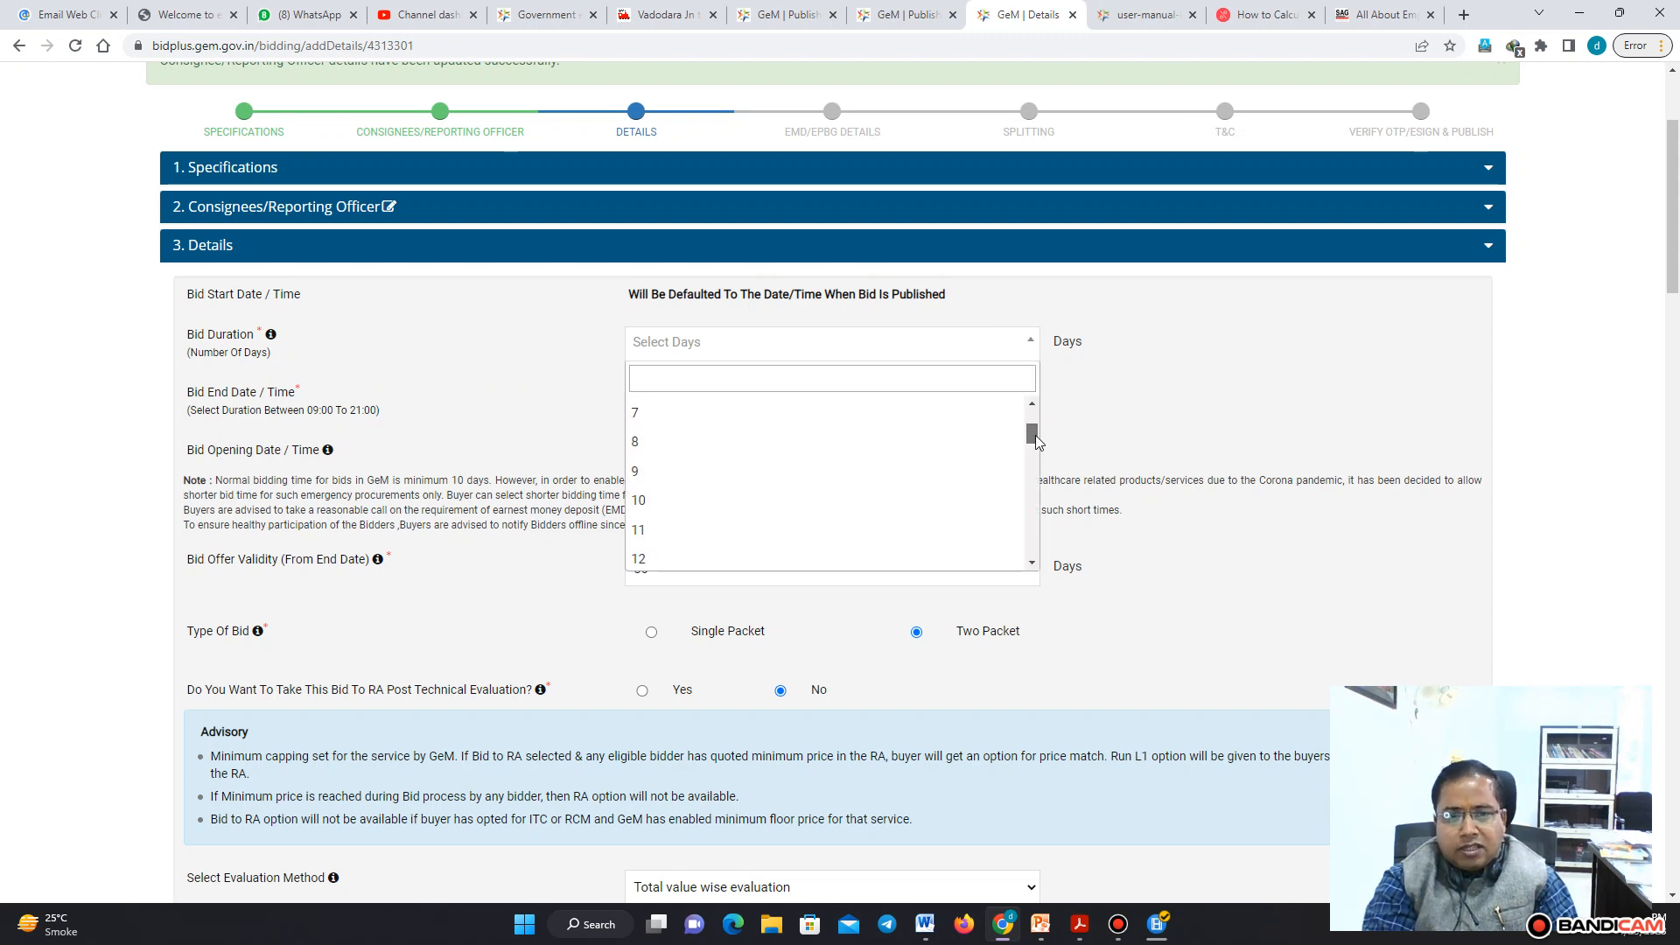
left_click(703, 500)
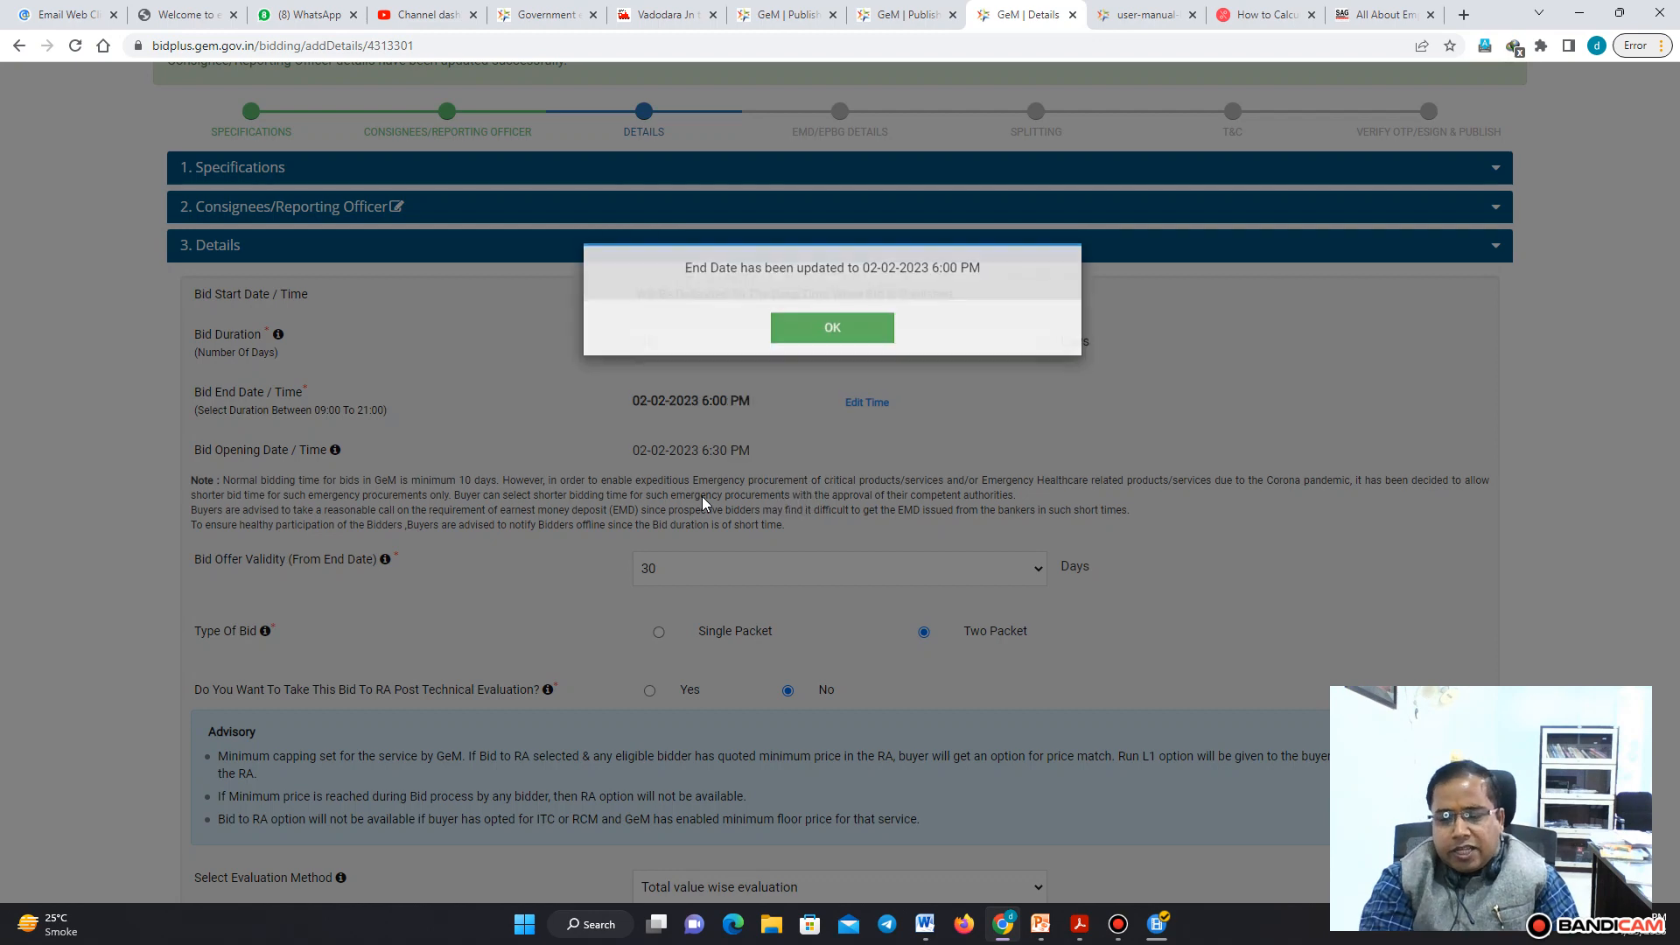
left_click(833, 337)
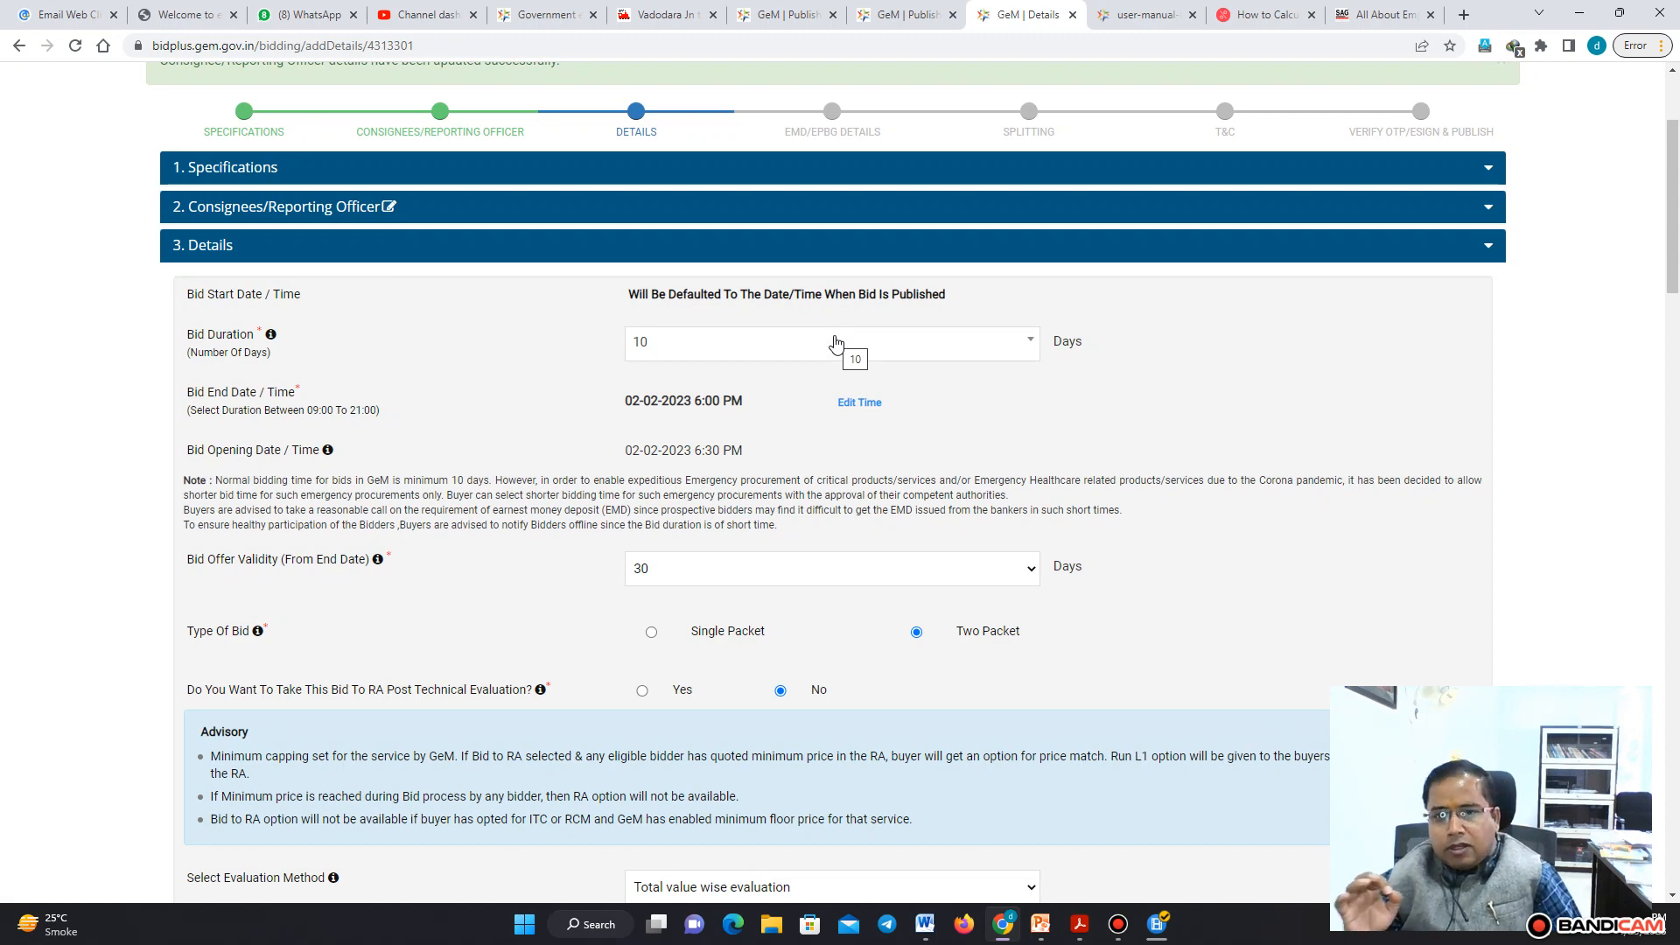
left_click(835, 342)
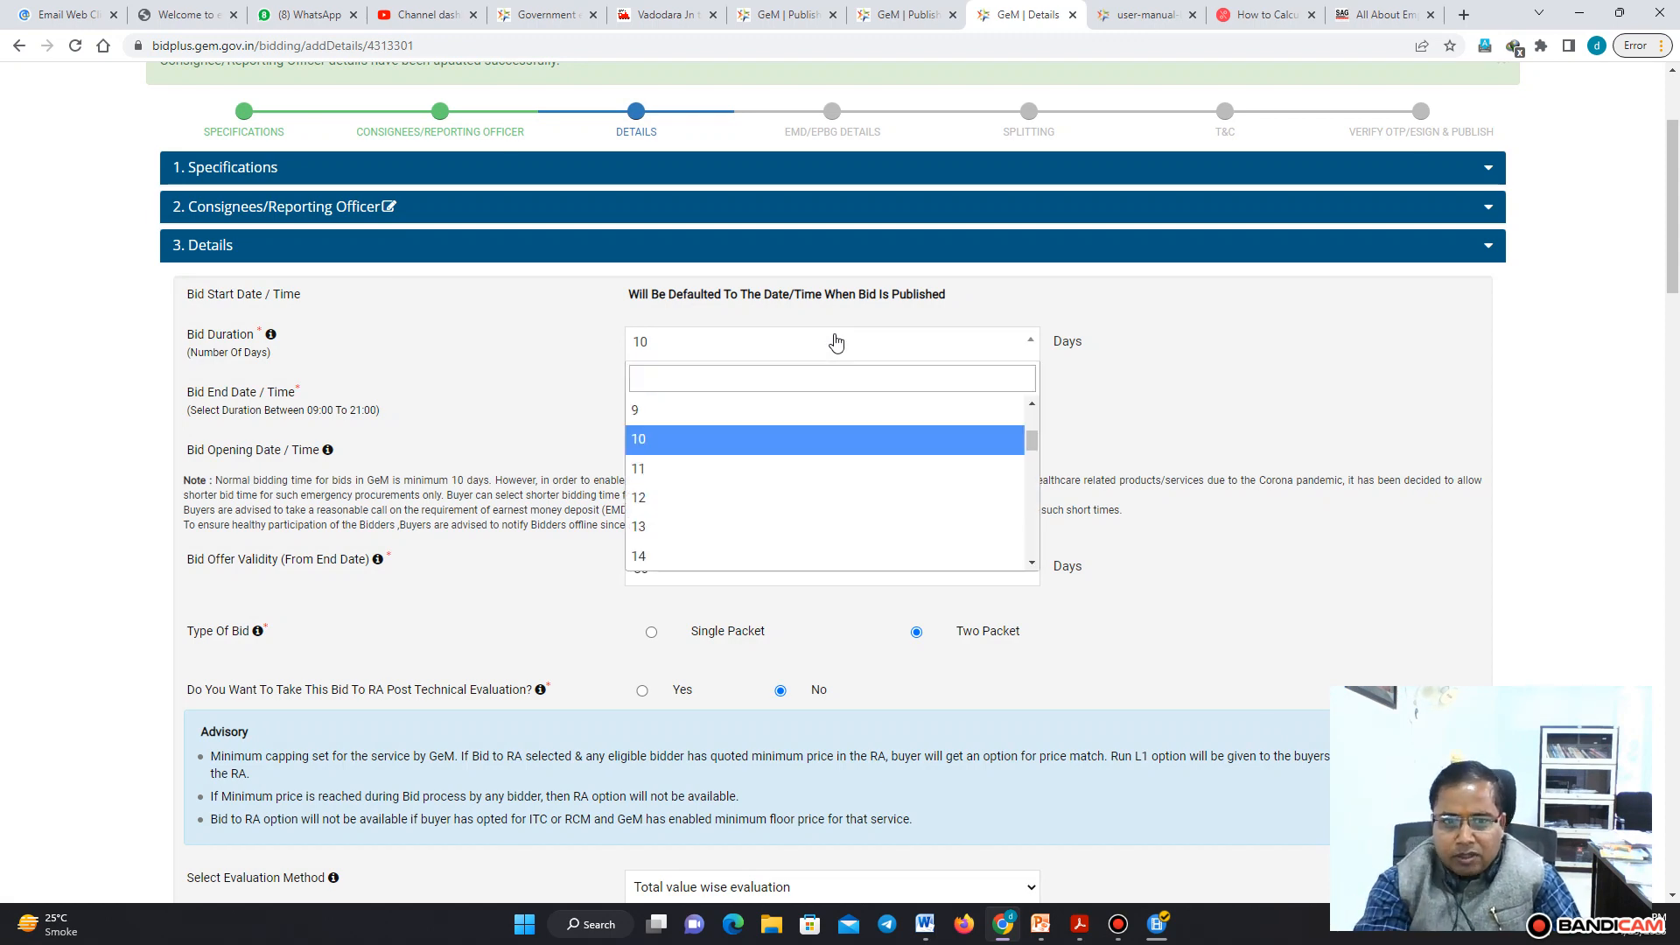
scroll(1035, 448, "up", 3)
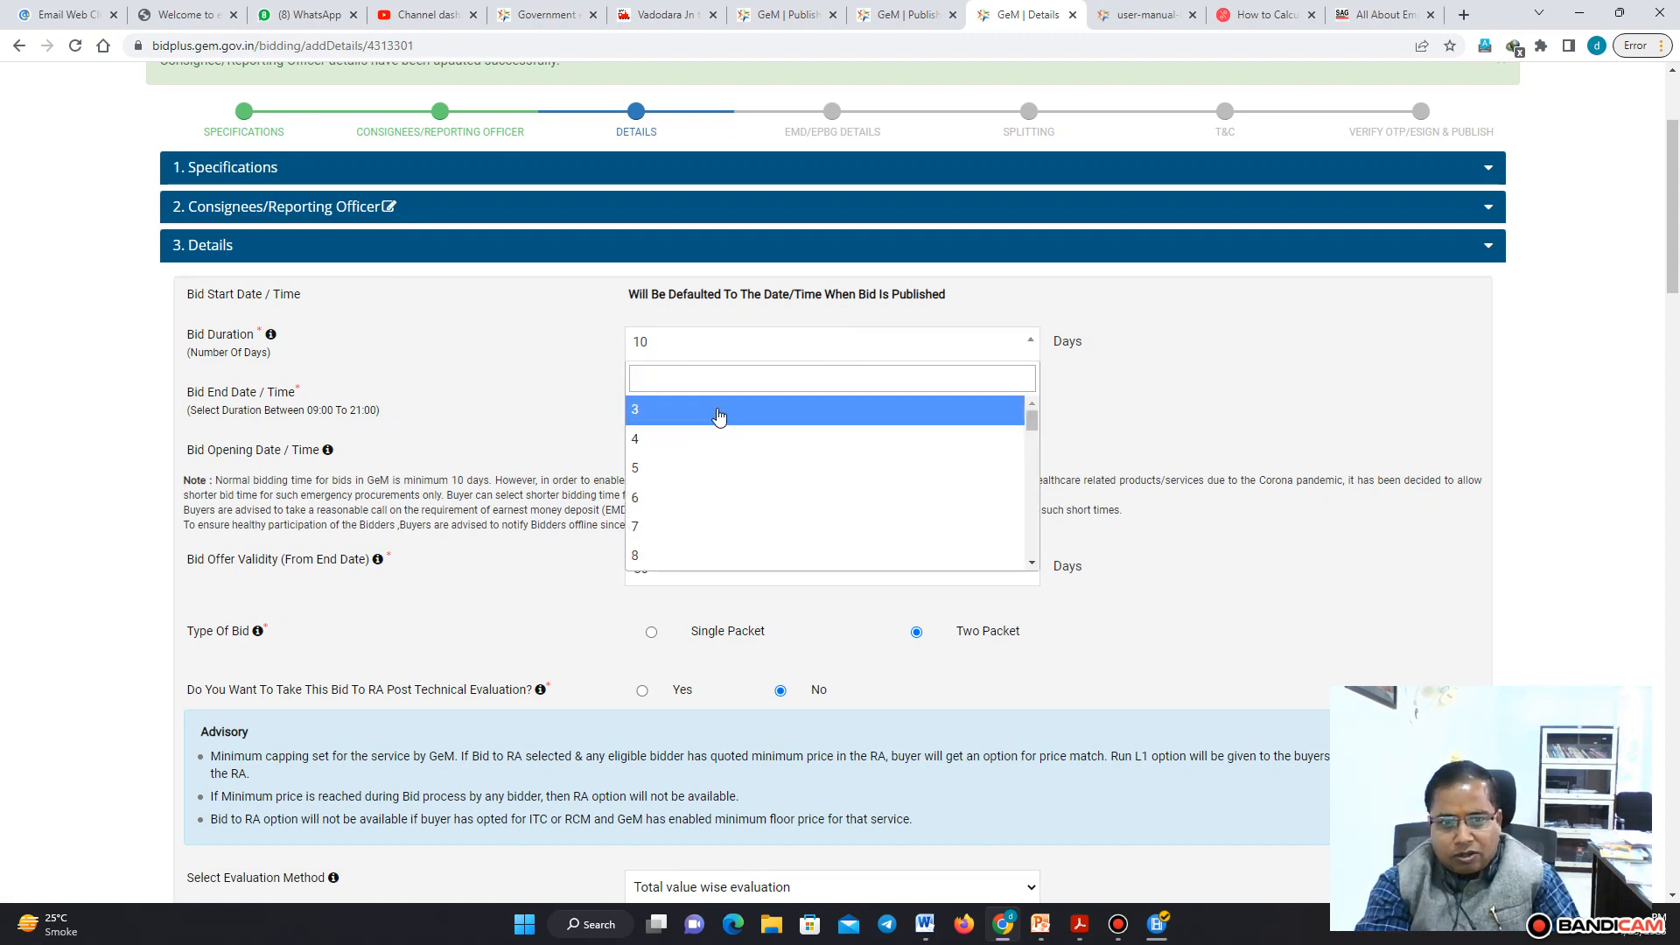
left_click(1152, 379)
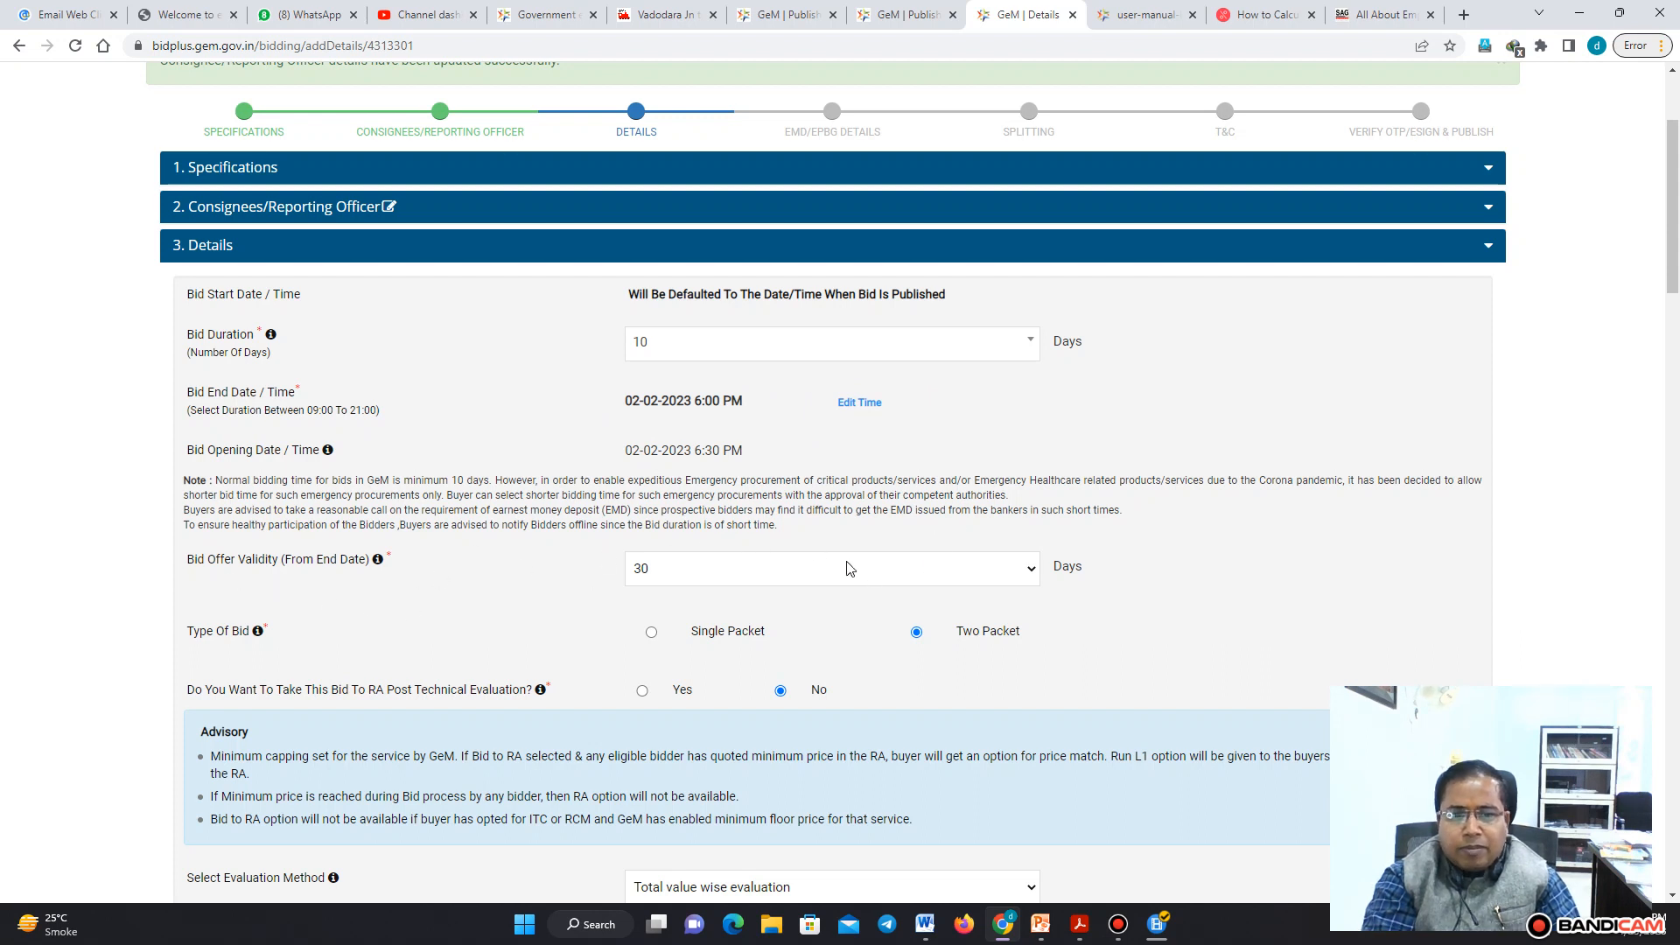
Set the bid offer validity to 60 days
left_click(1015, 578)
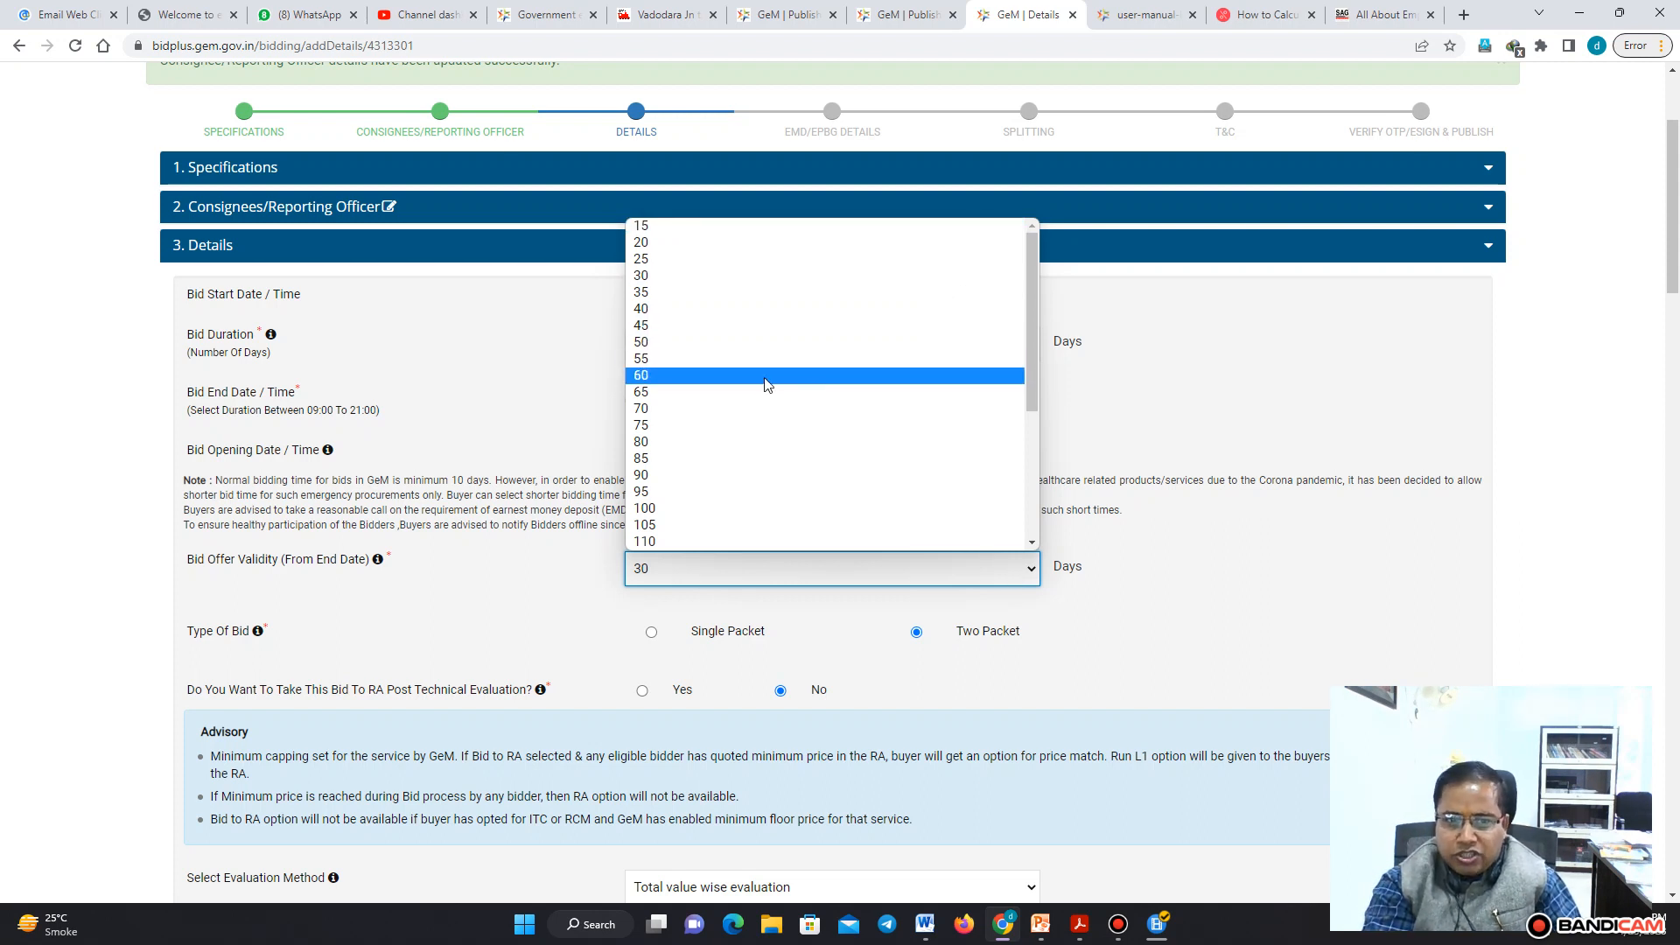
left_click(765, 376)
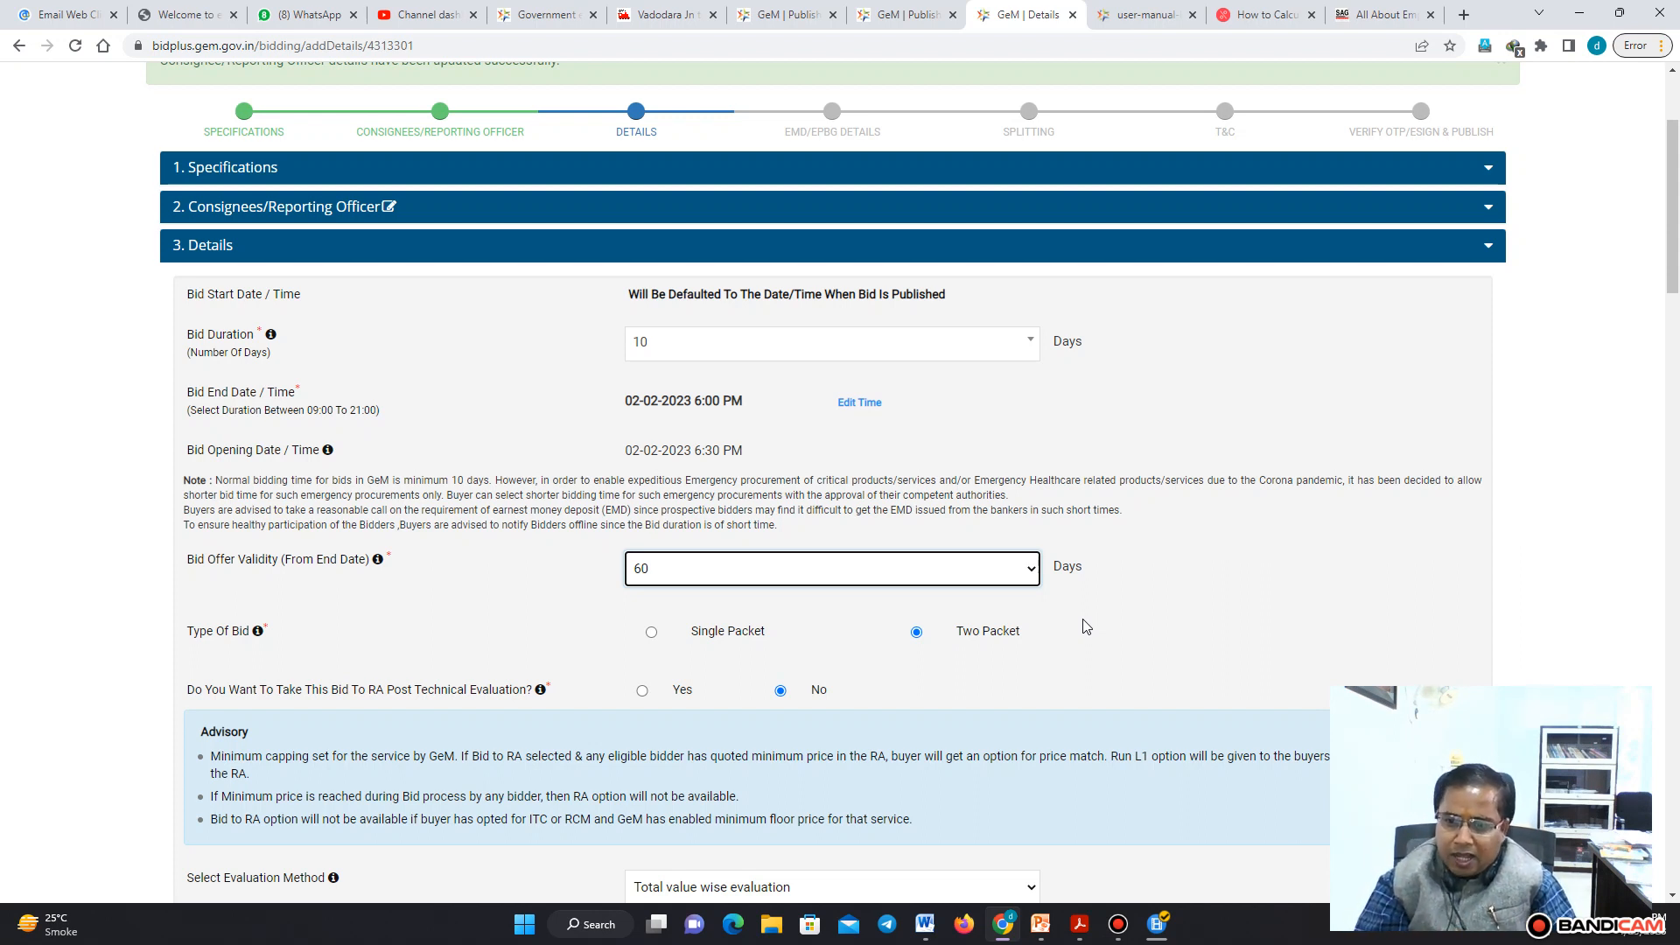
Set the type of bid to Single Packet, comparing it against the Two Packet option
left_click(653, 633)
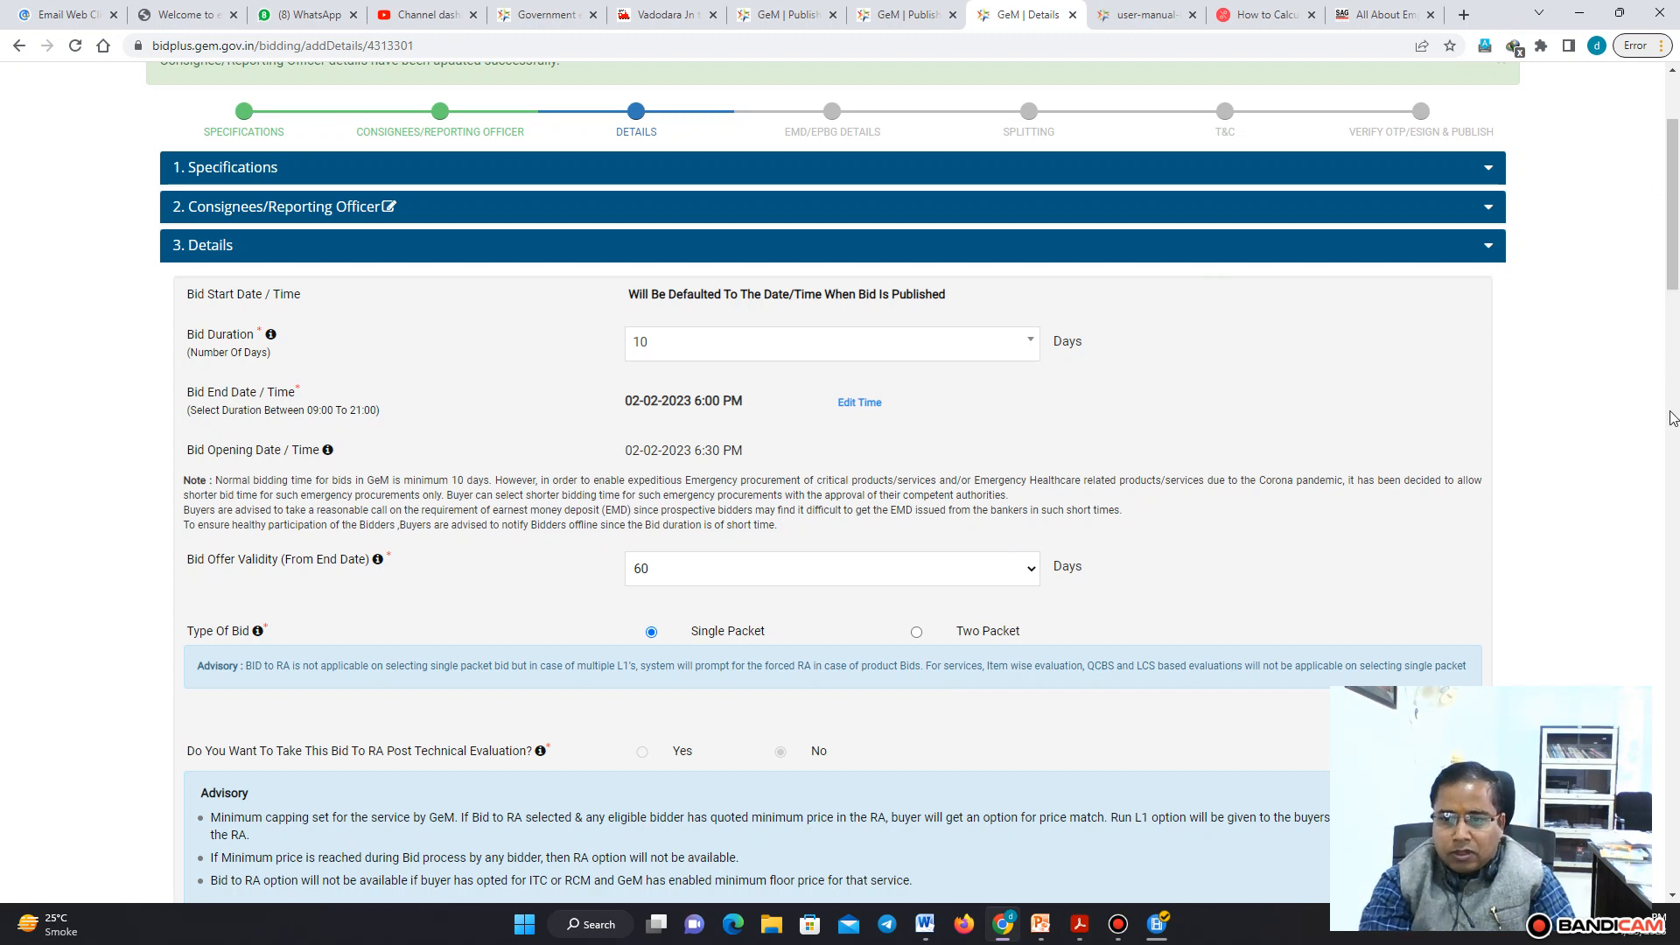
left_click_drag(1676, 263, 1677, 280)
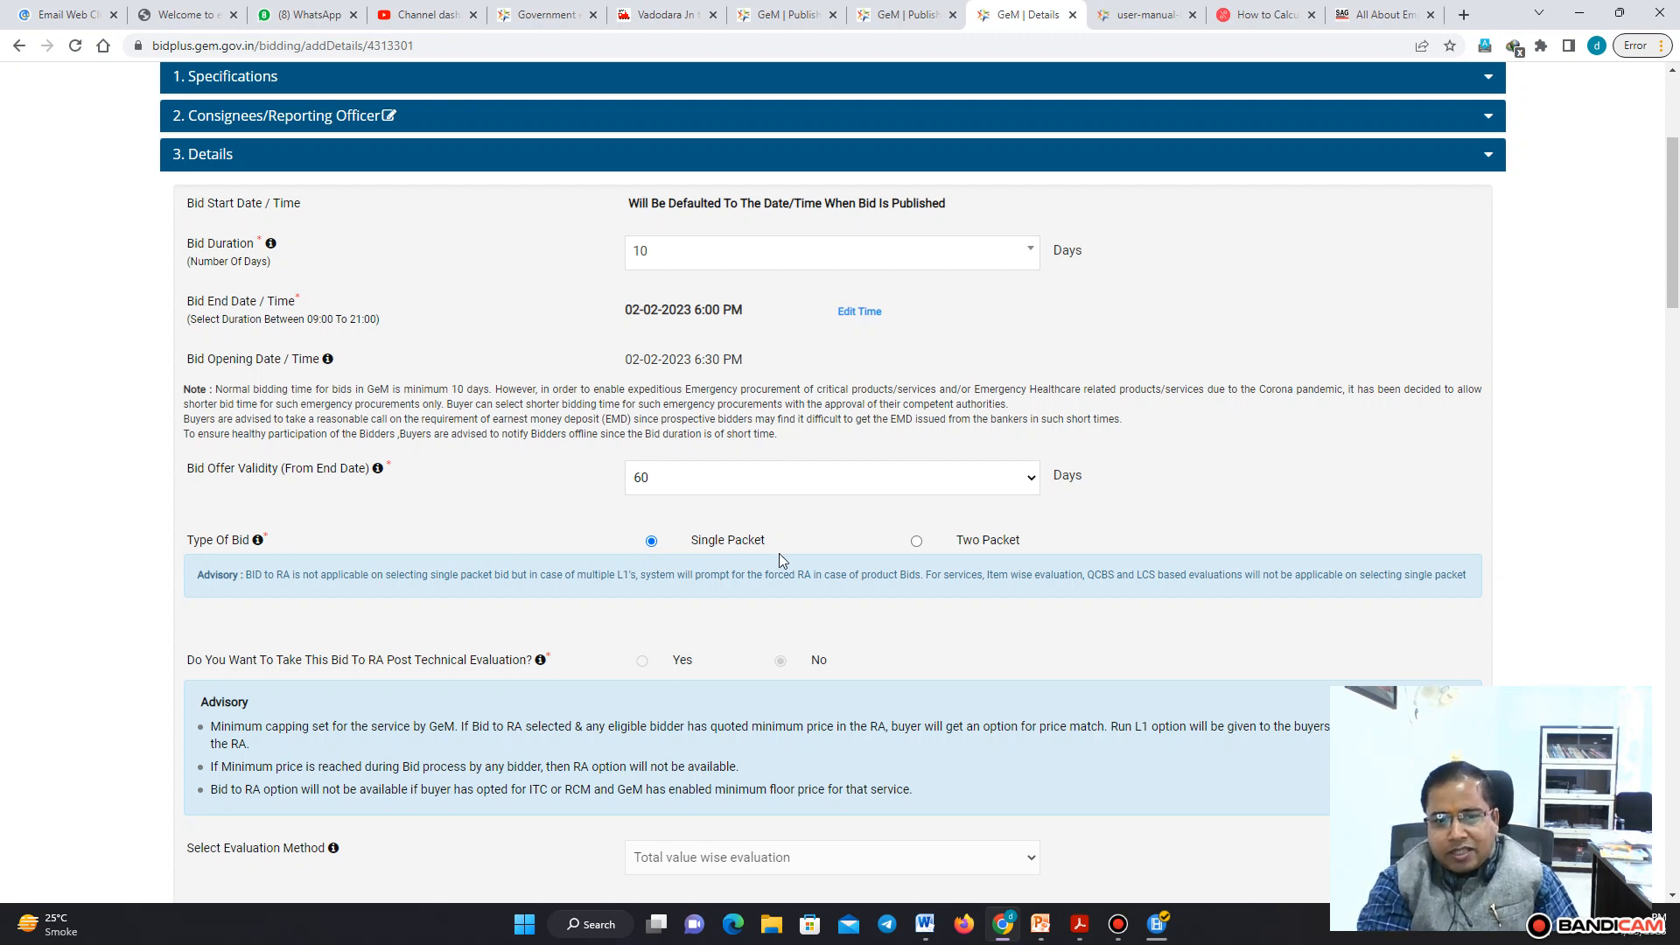
left_click(916, 541)
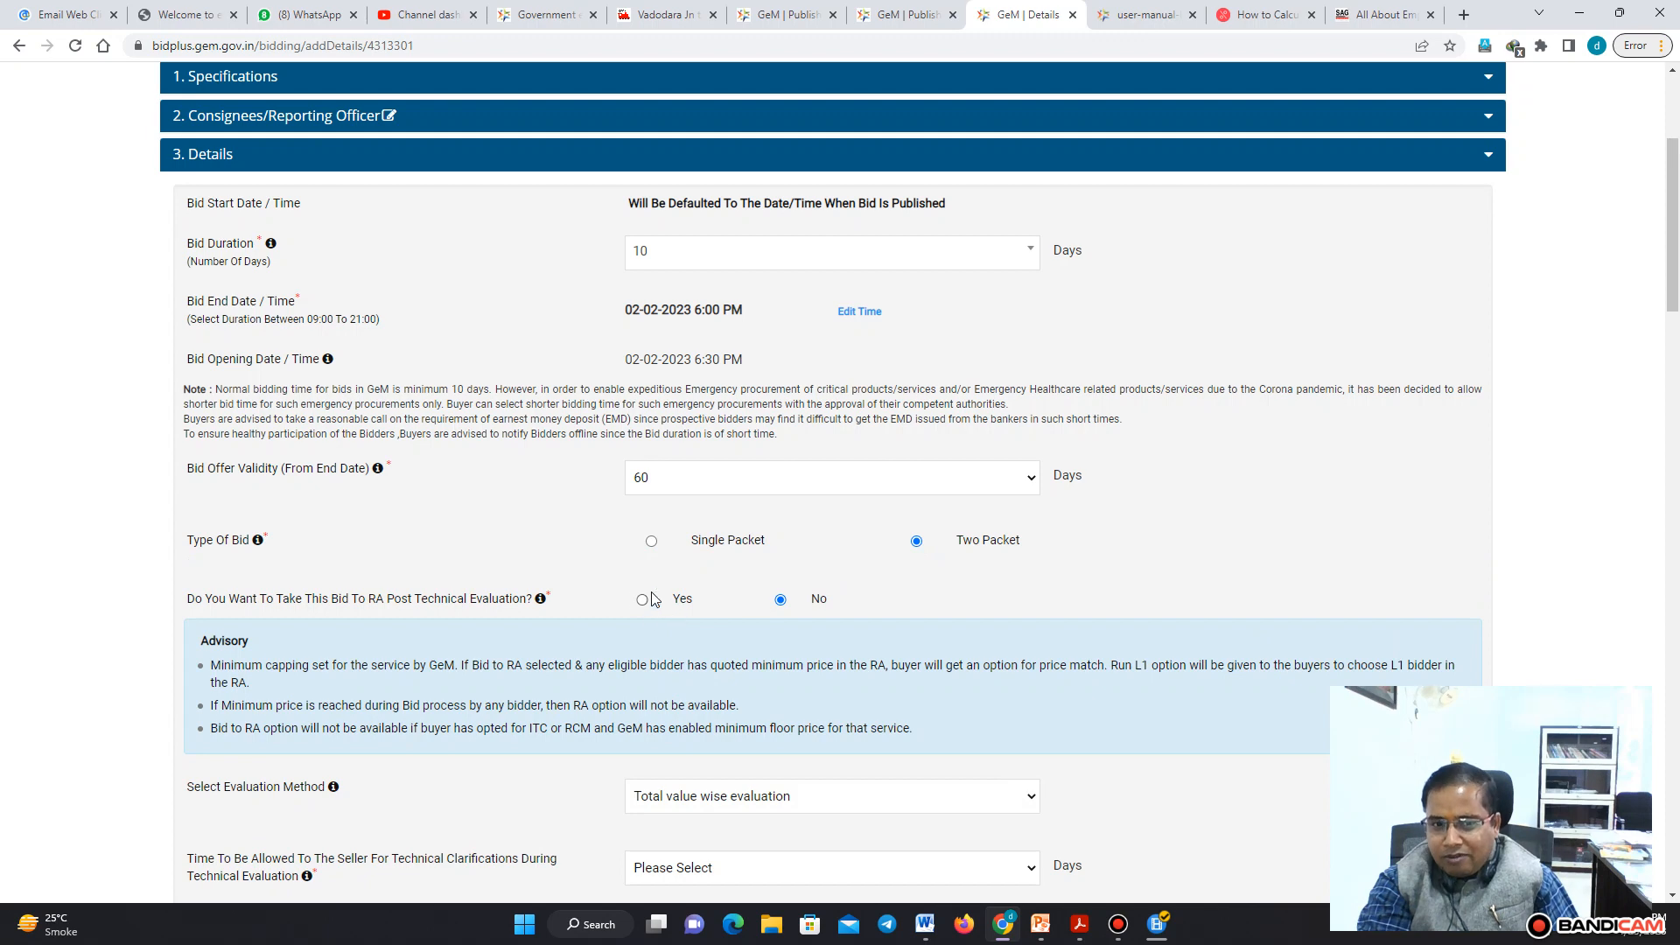
left_click(652, 542)
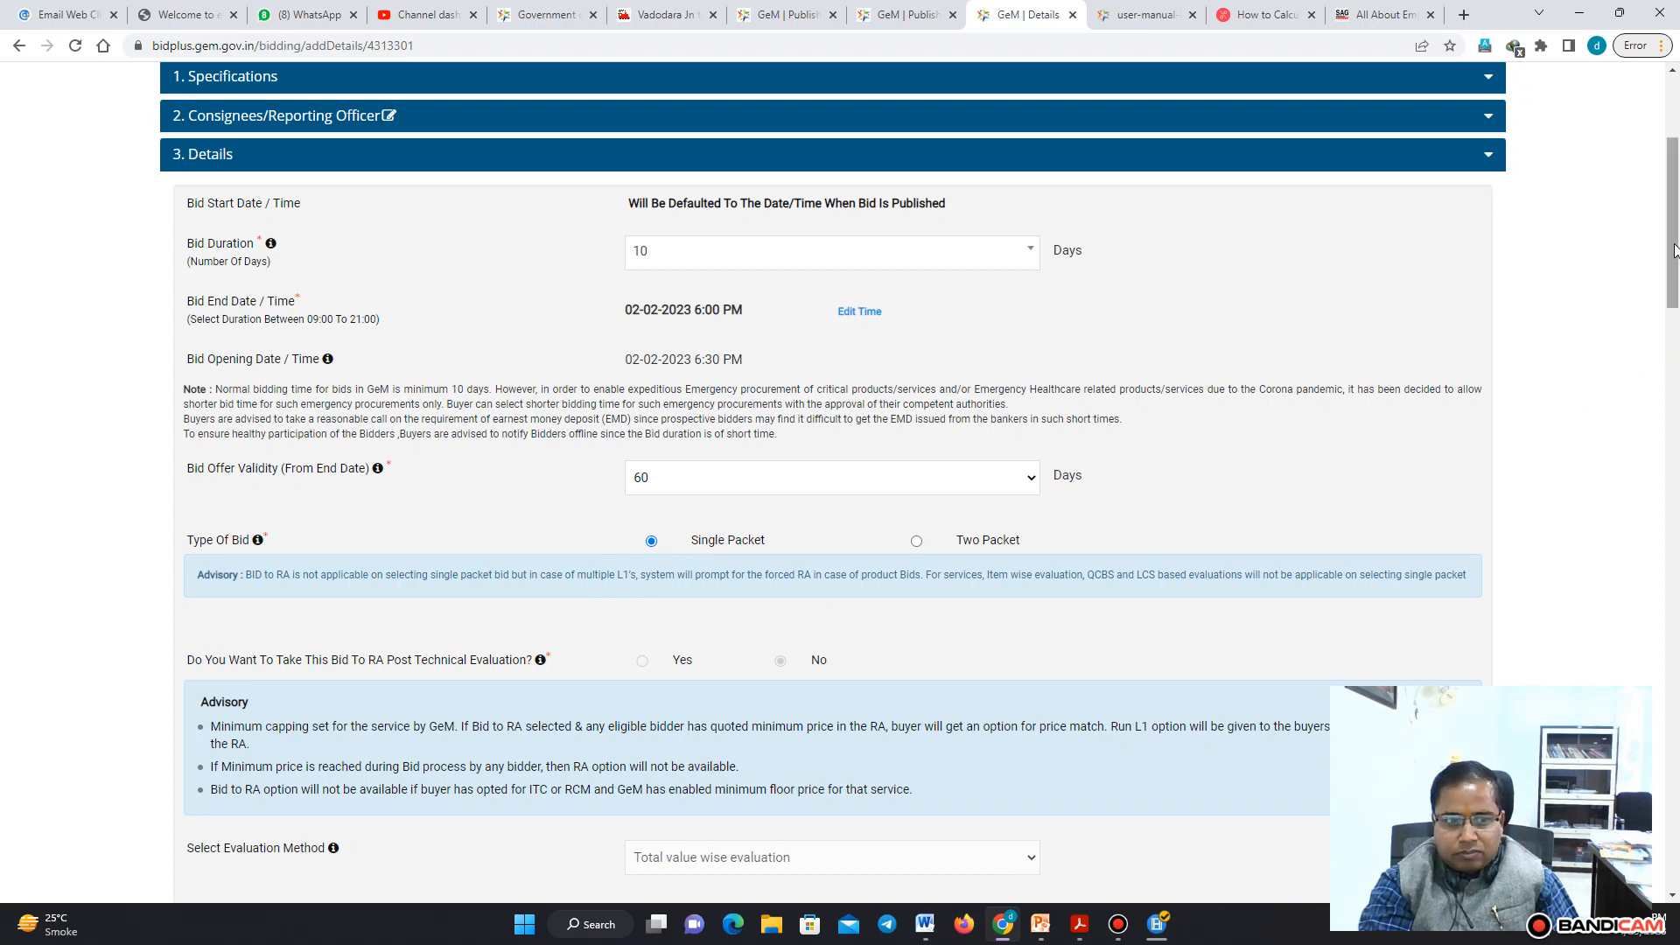
left_click_drag(1677, 260, 1677, 324)
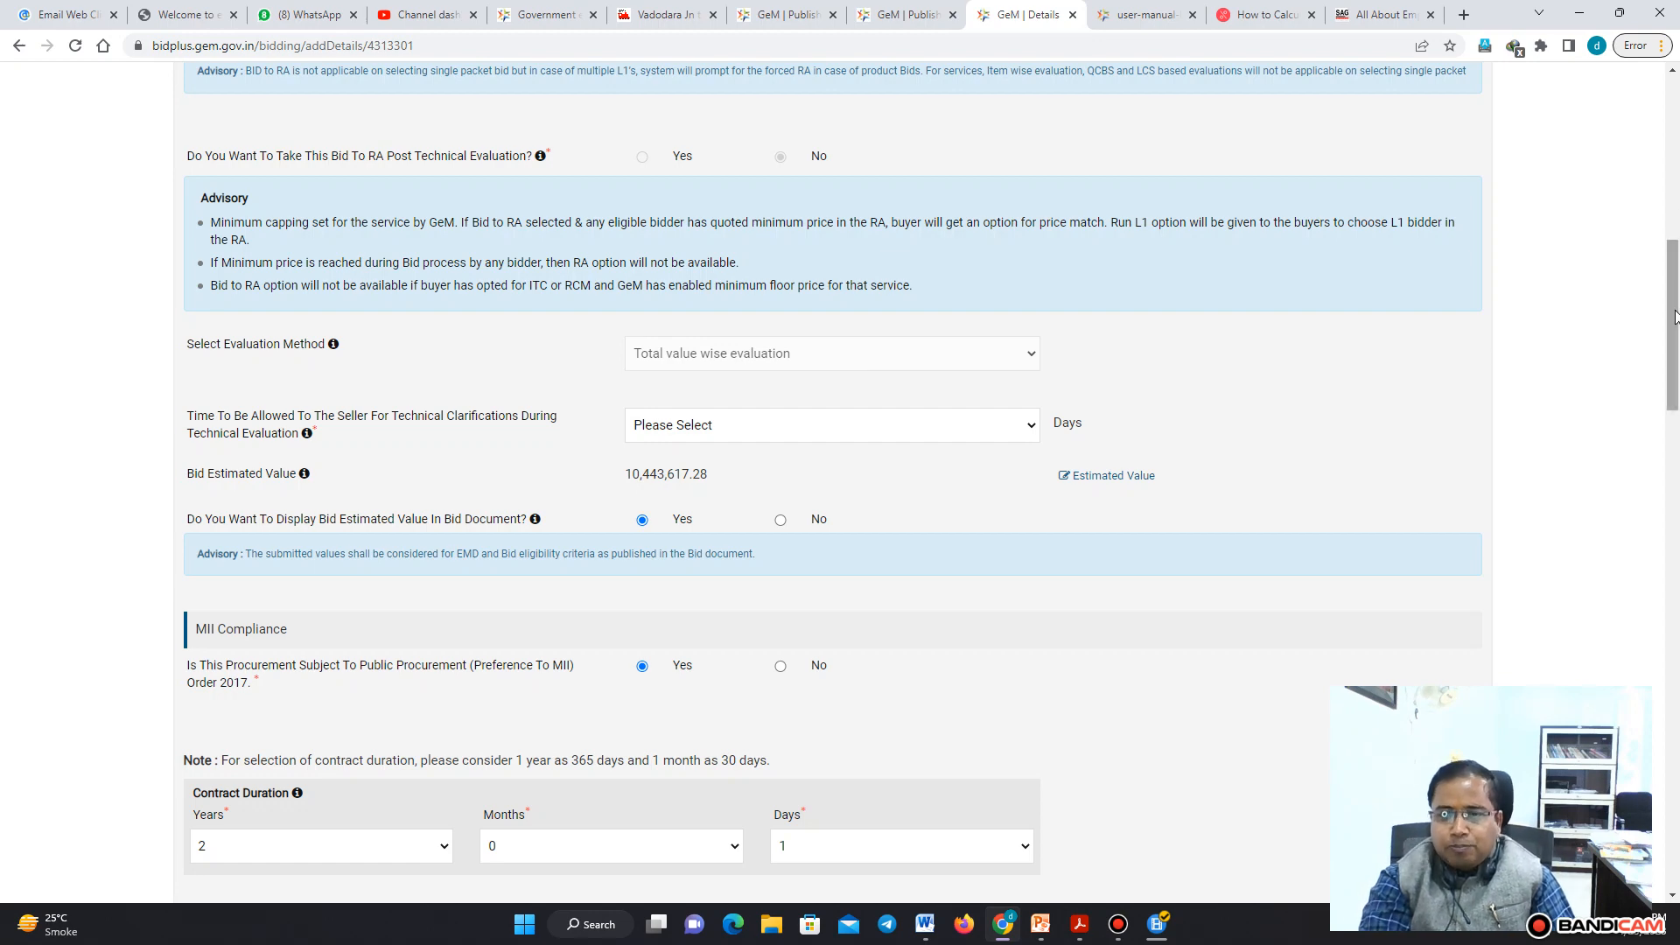
scroll(937, 328, "up", 2)
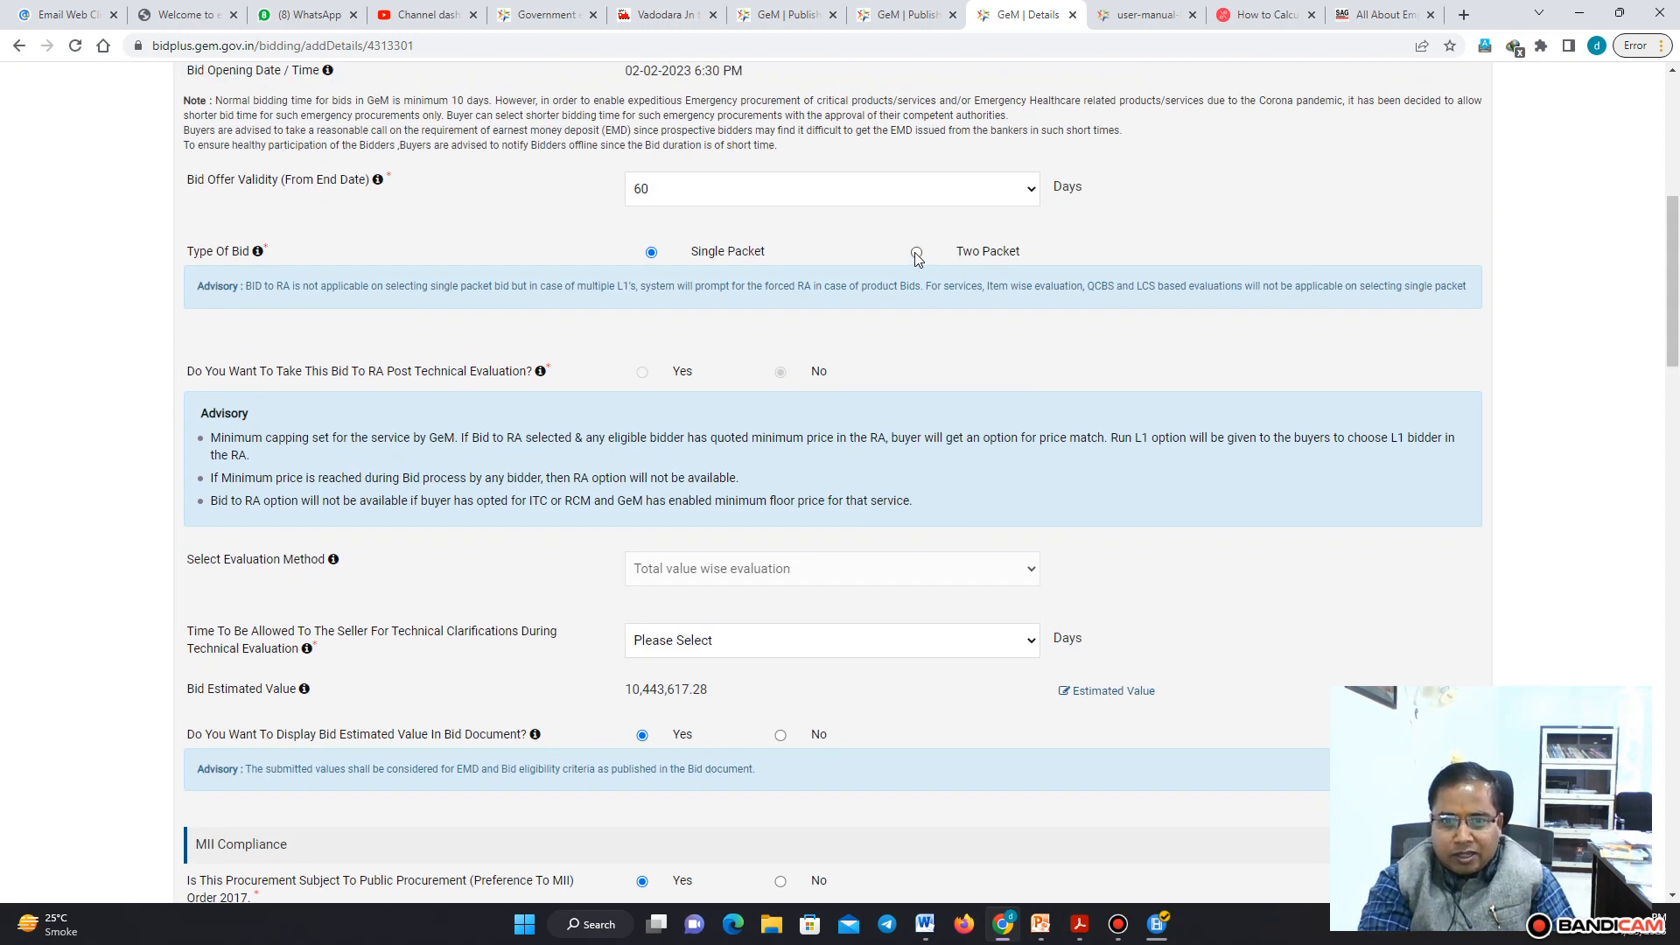
left_click(916, 253)
left_click(905, 511)
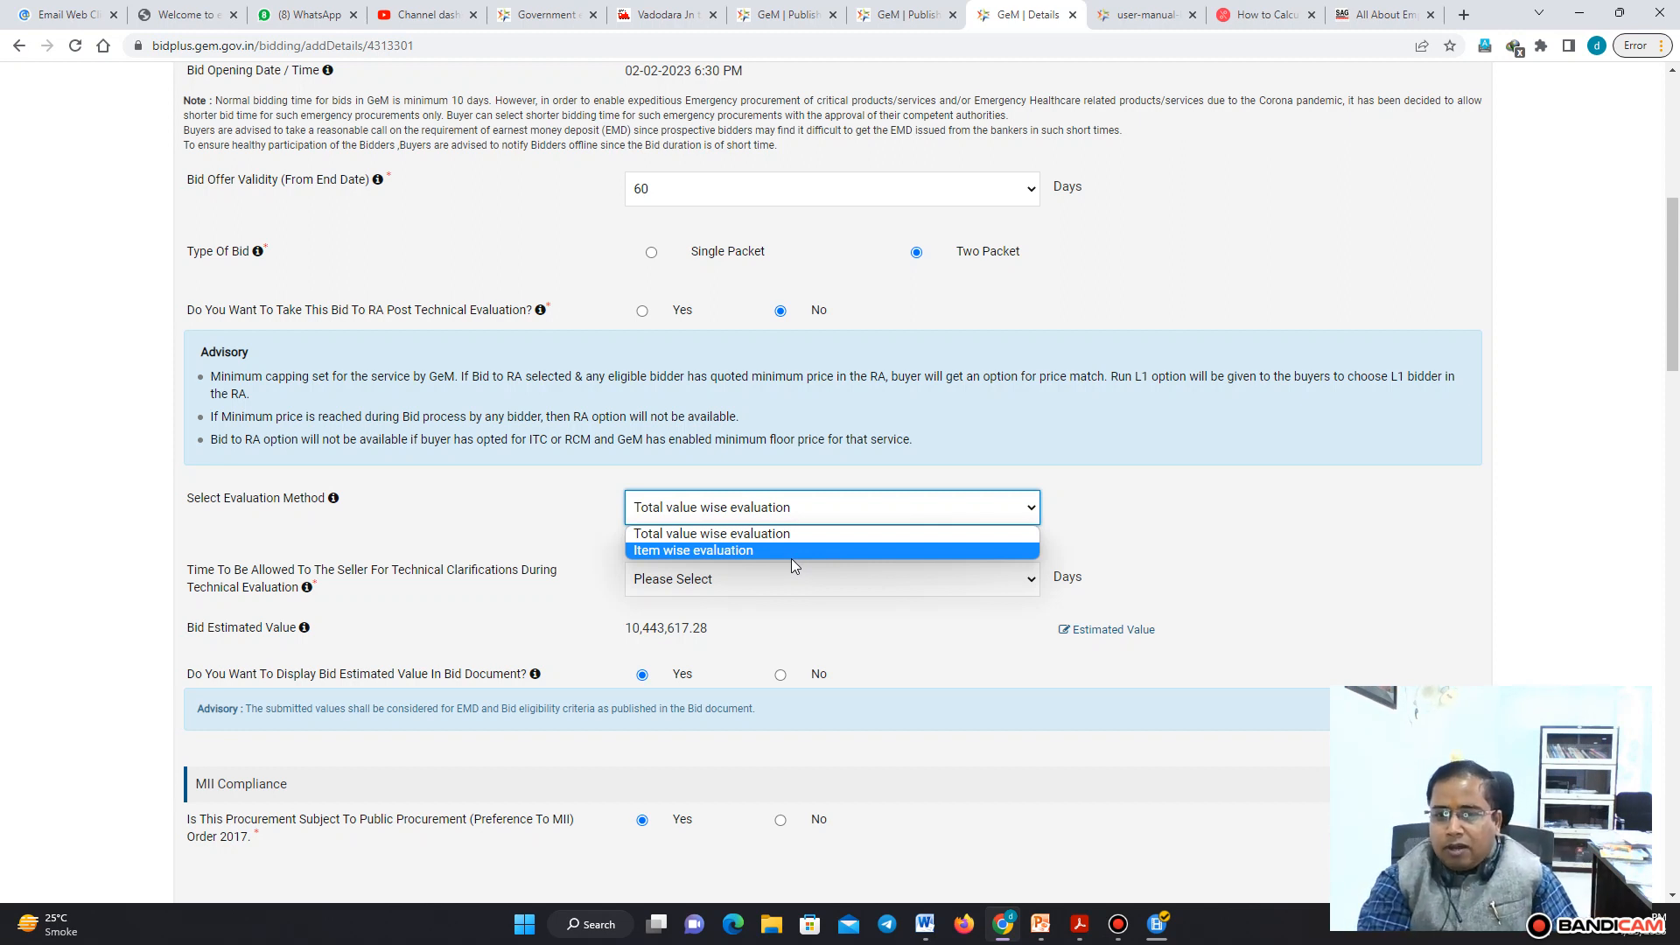
left_click(651, 252)
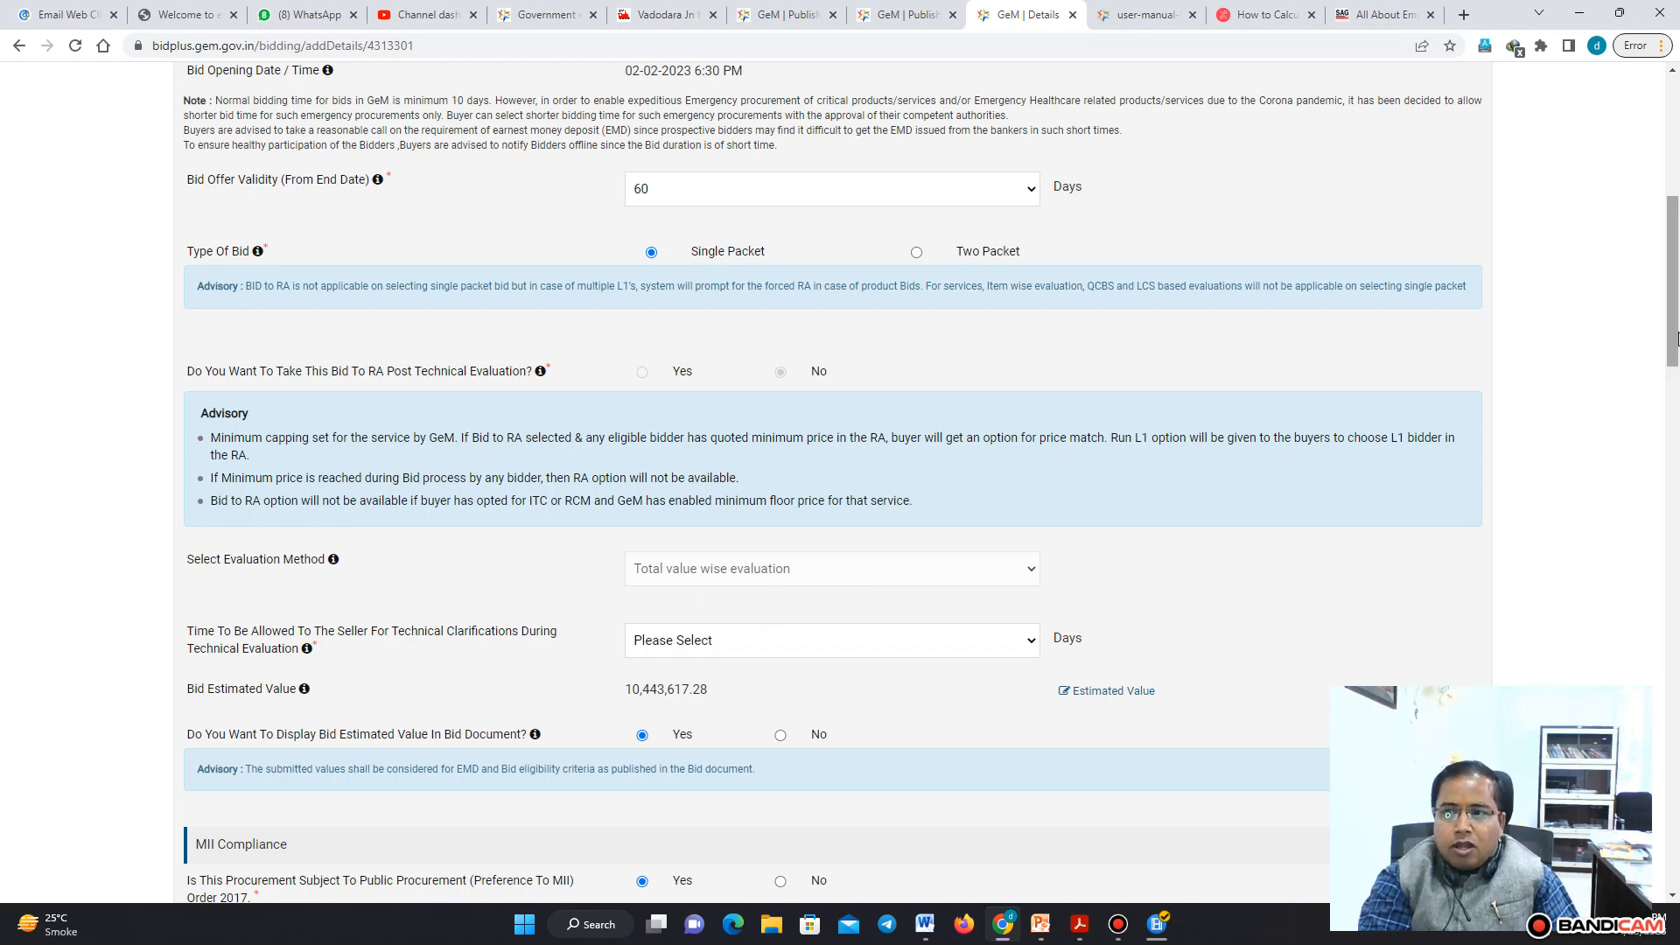
Set the time allowed to the seller for technical clarifications to 2 days
scroll(612, 420, "down", 4)
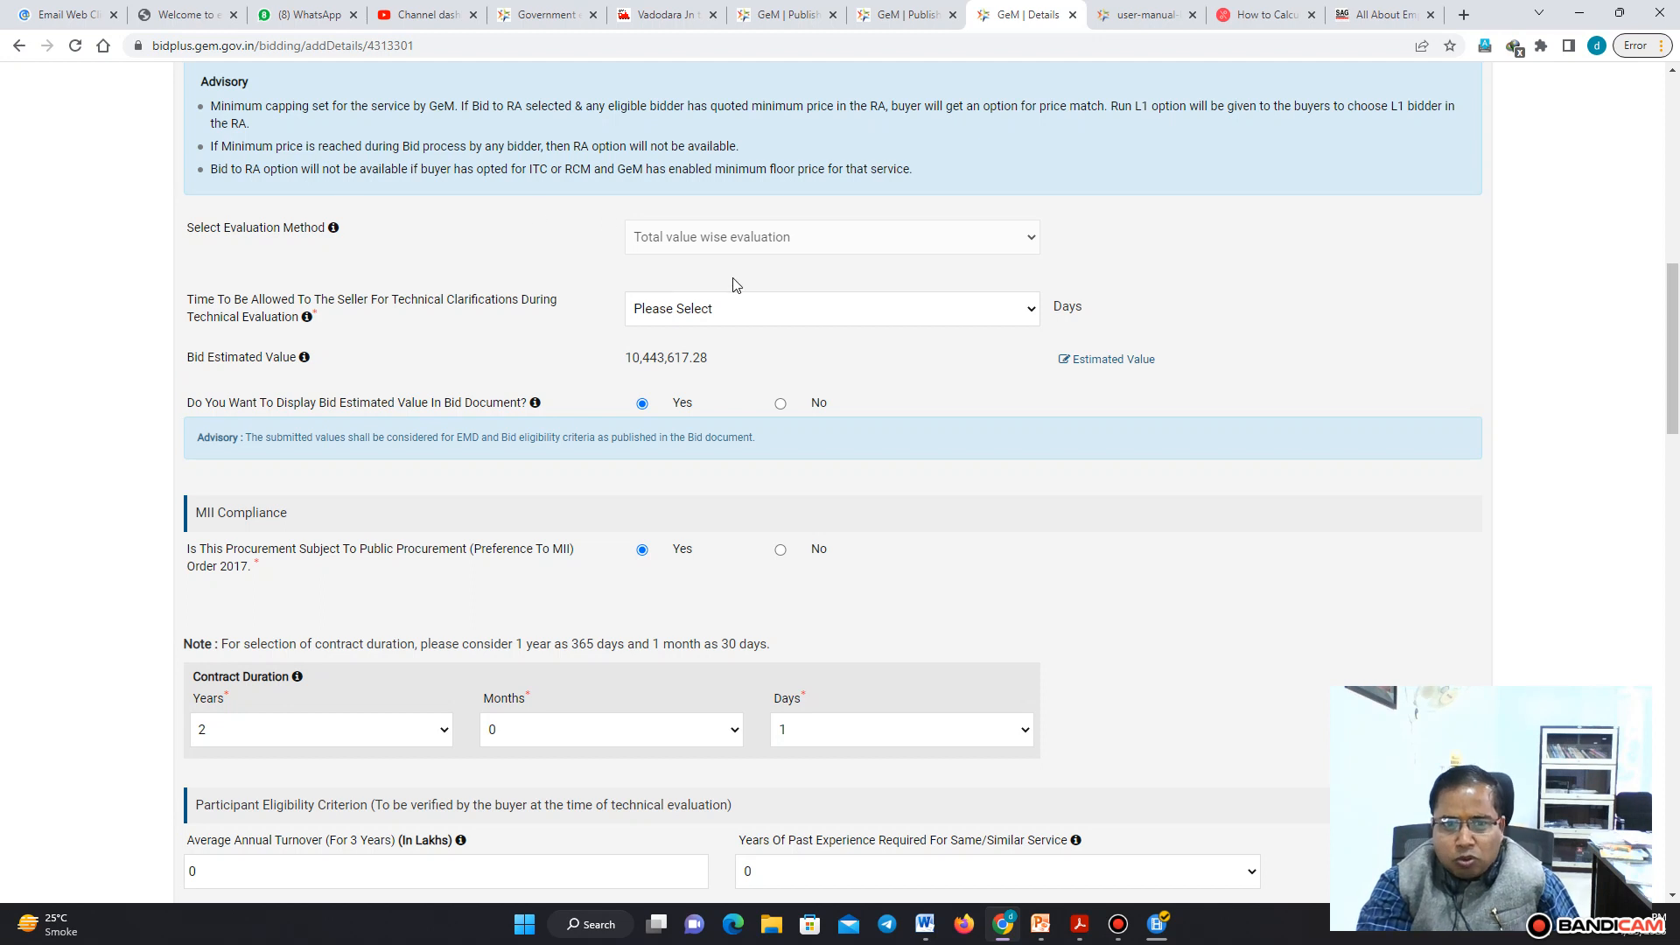
left_click(744, 306)
left_click(709, 355)
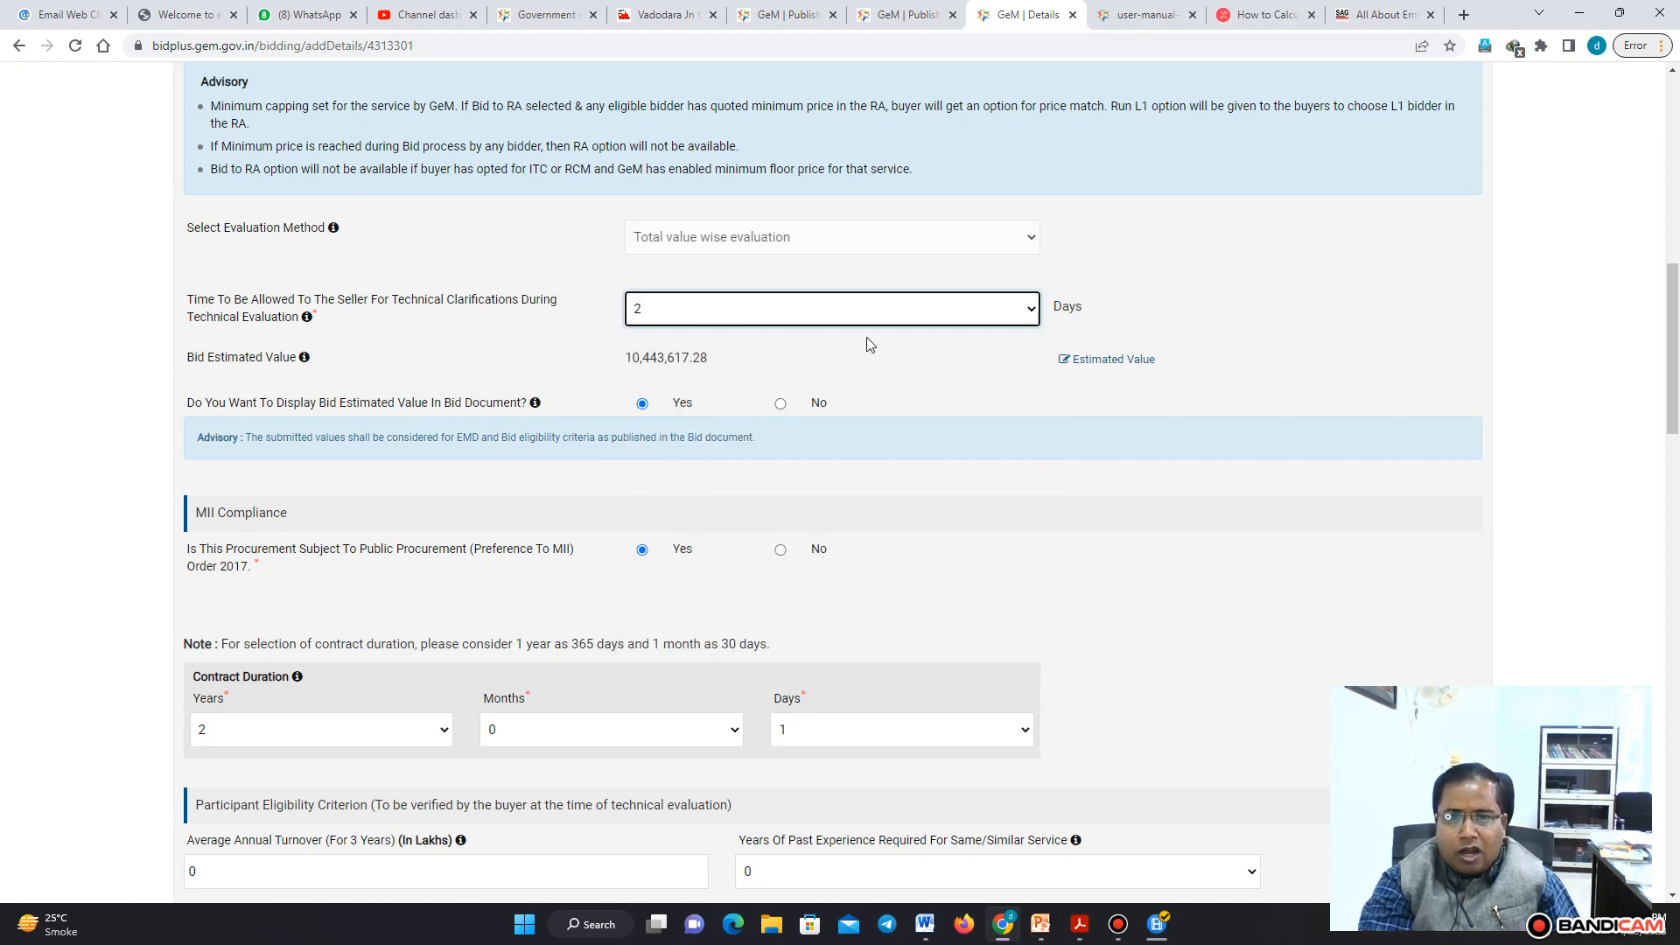
left_click(897, 313)
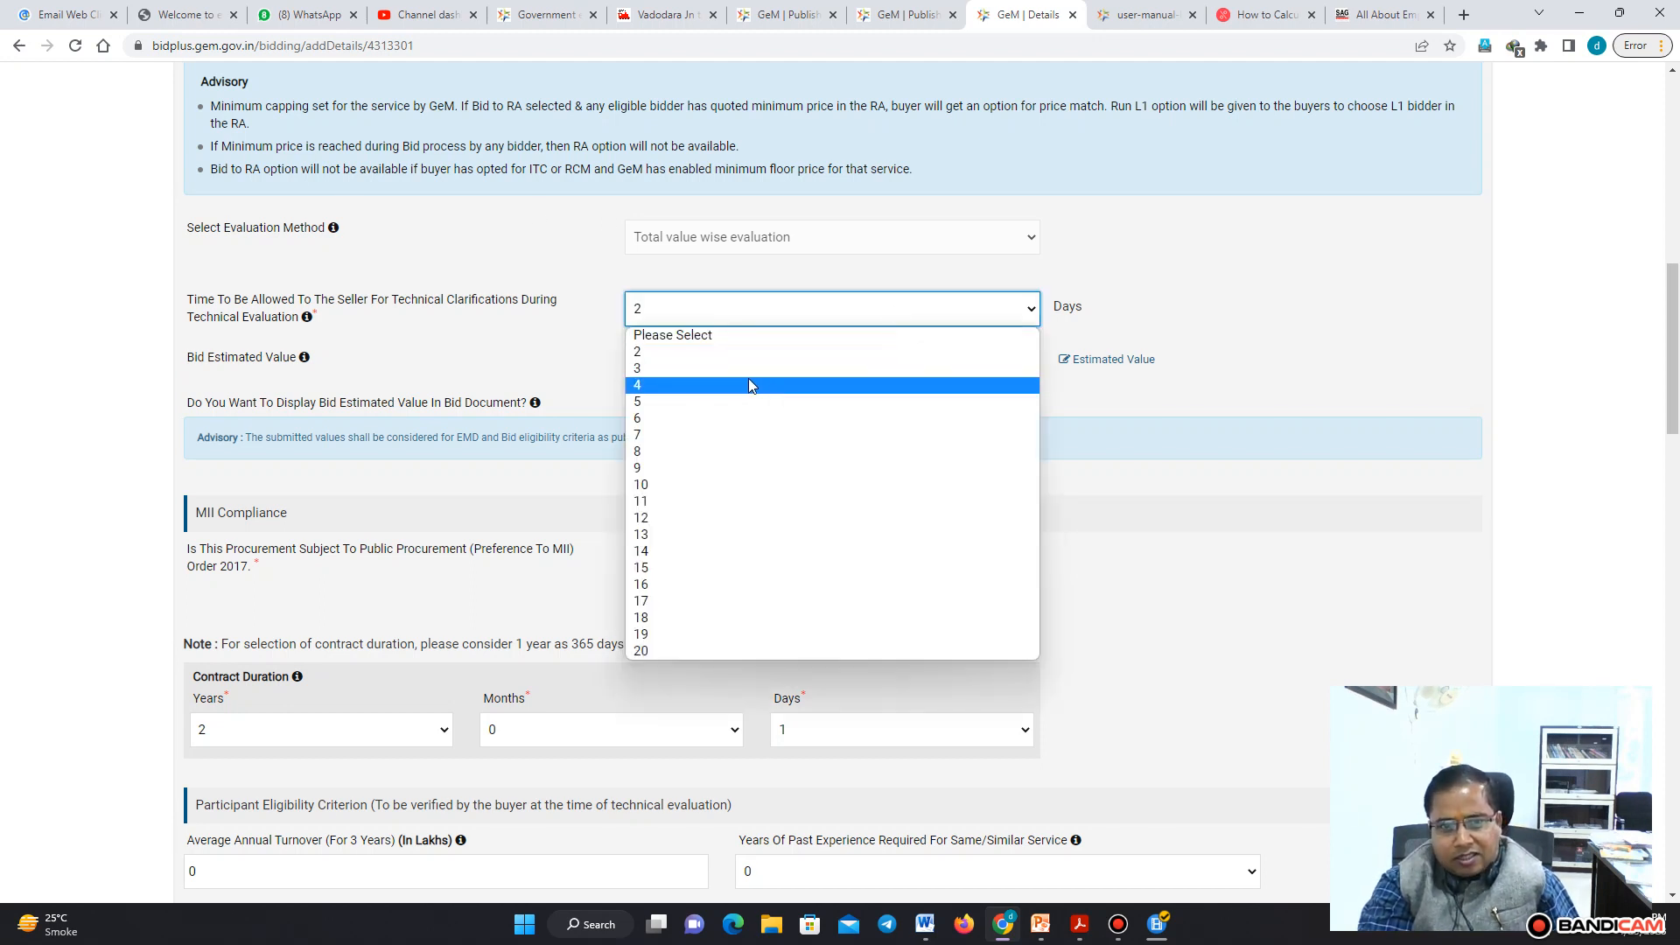
left_click(692, 354)
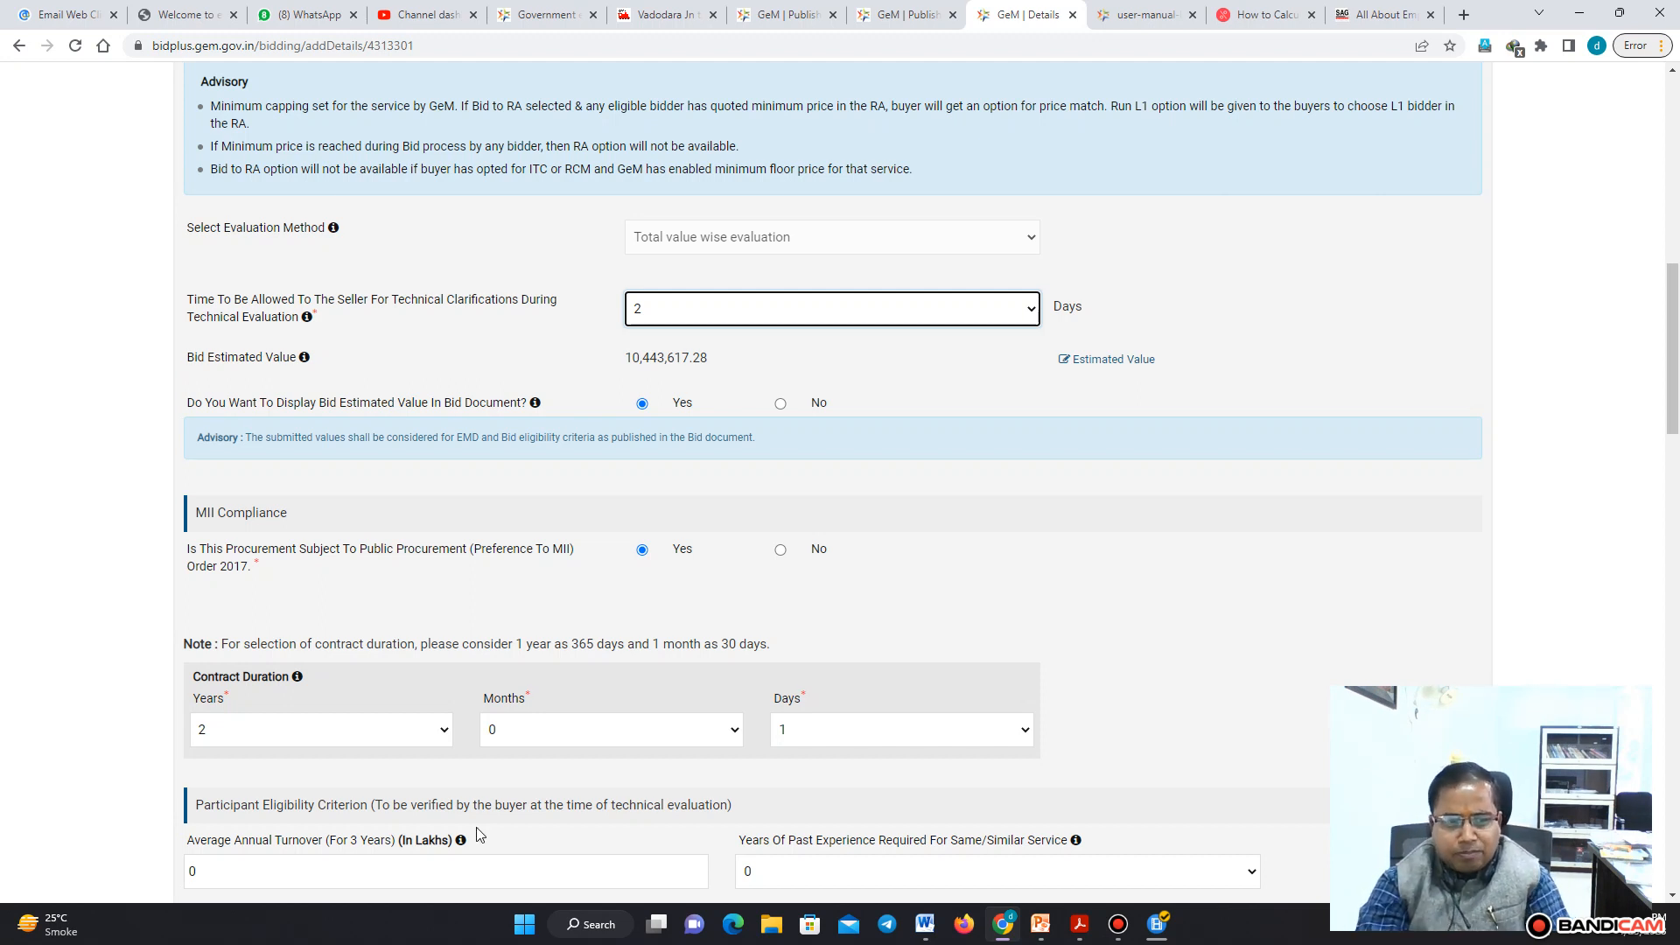
Set the average annual turnover requirement for 3 years to 300 lakhs
left_click_drag(1672, 340, 1676, 429)
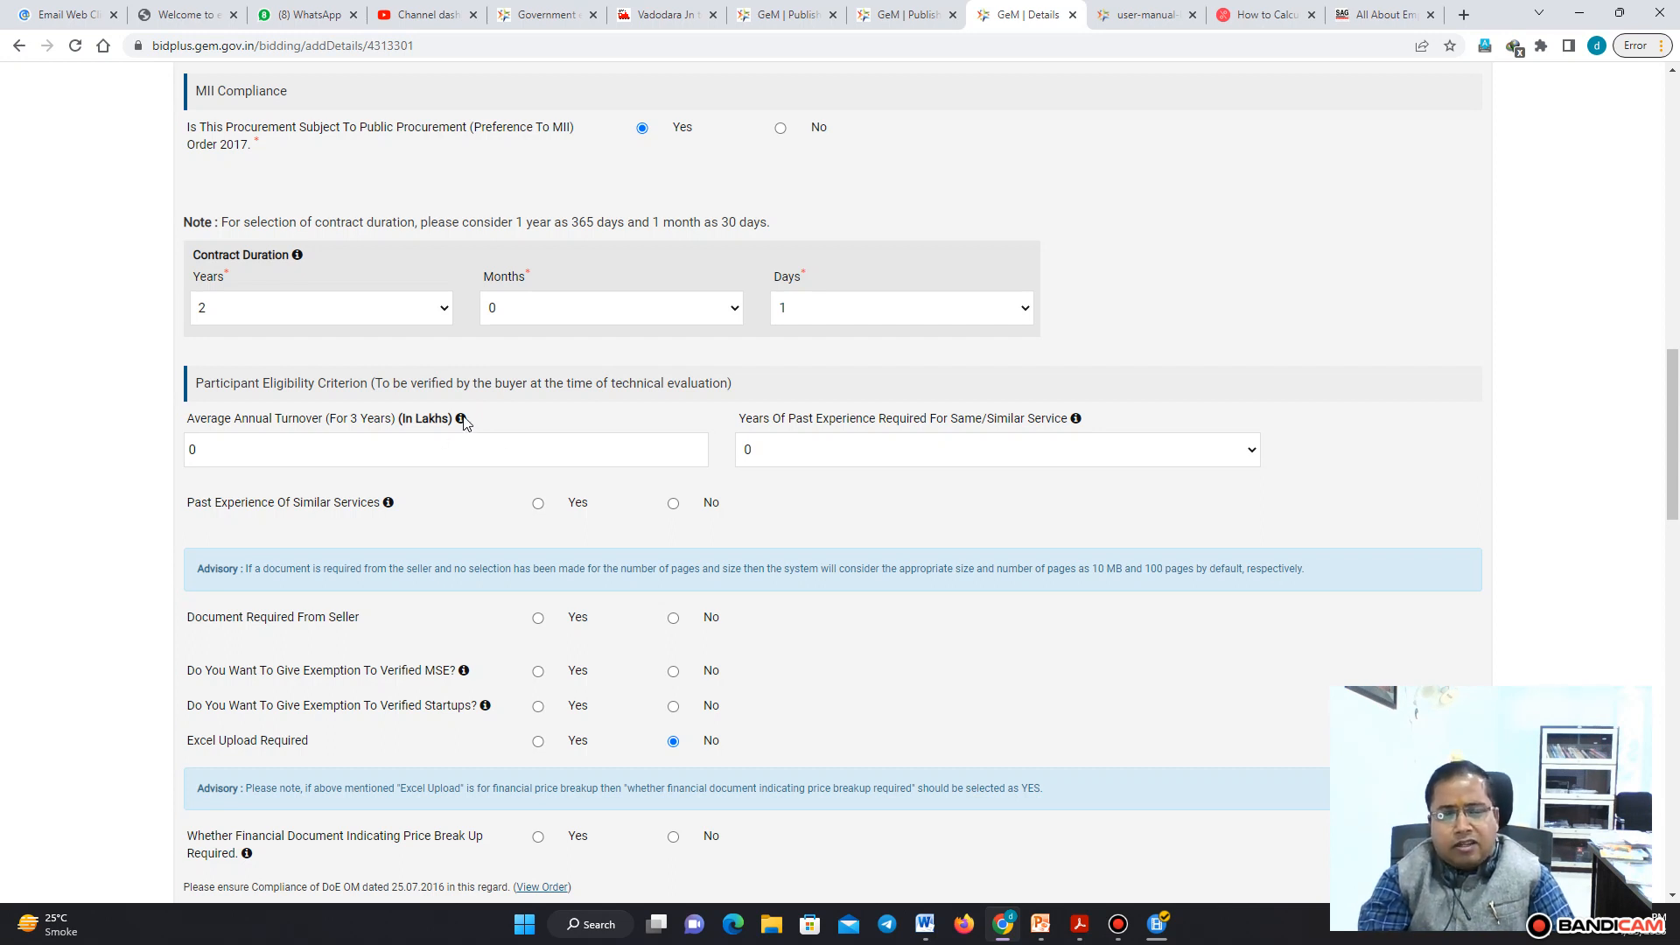
mouse_move(464, 422)
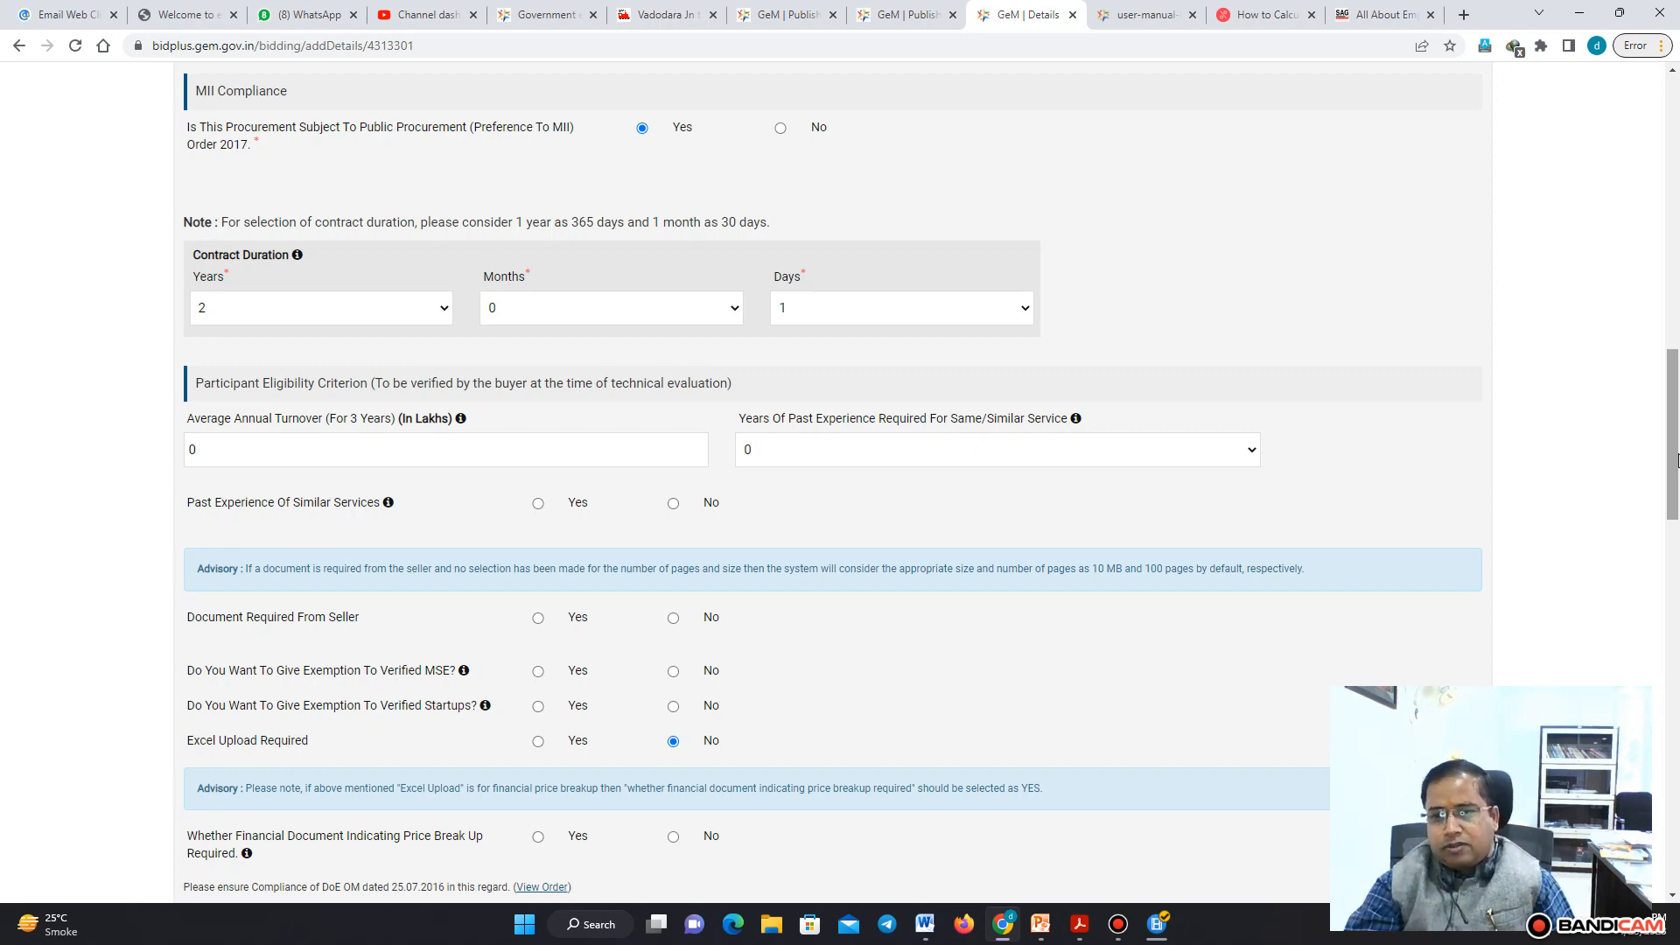
scroll(1677, 405, "up", 5)
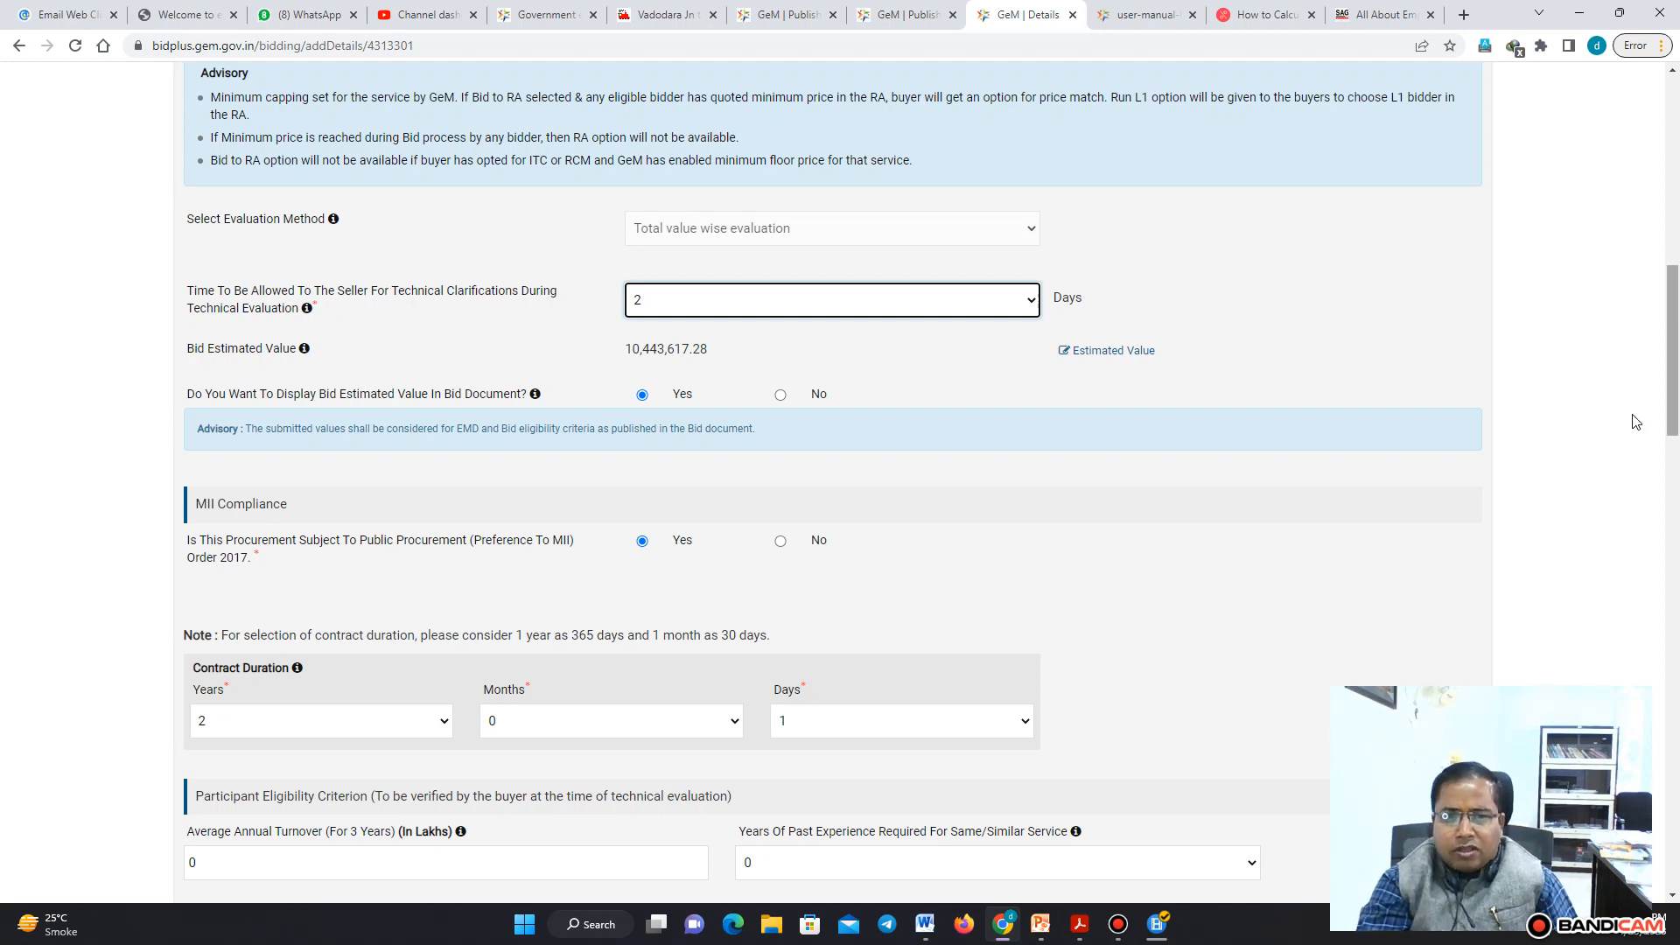
scroll(1257, 532, "down", 4)
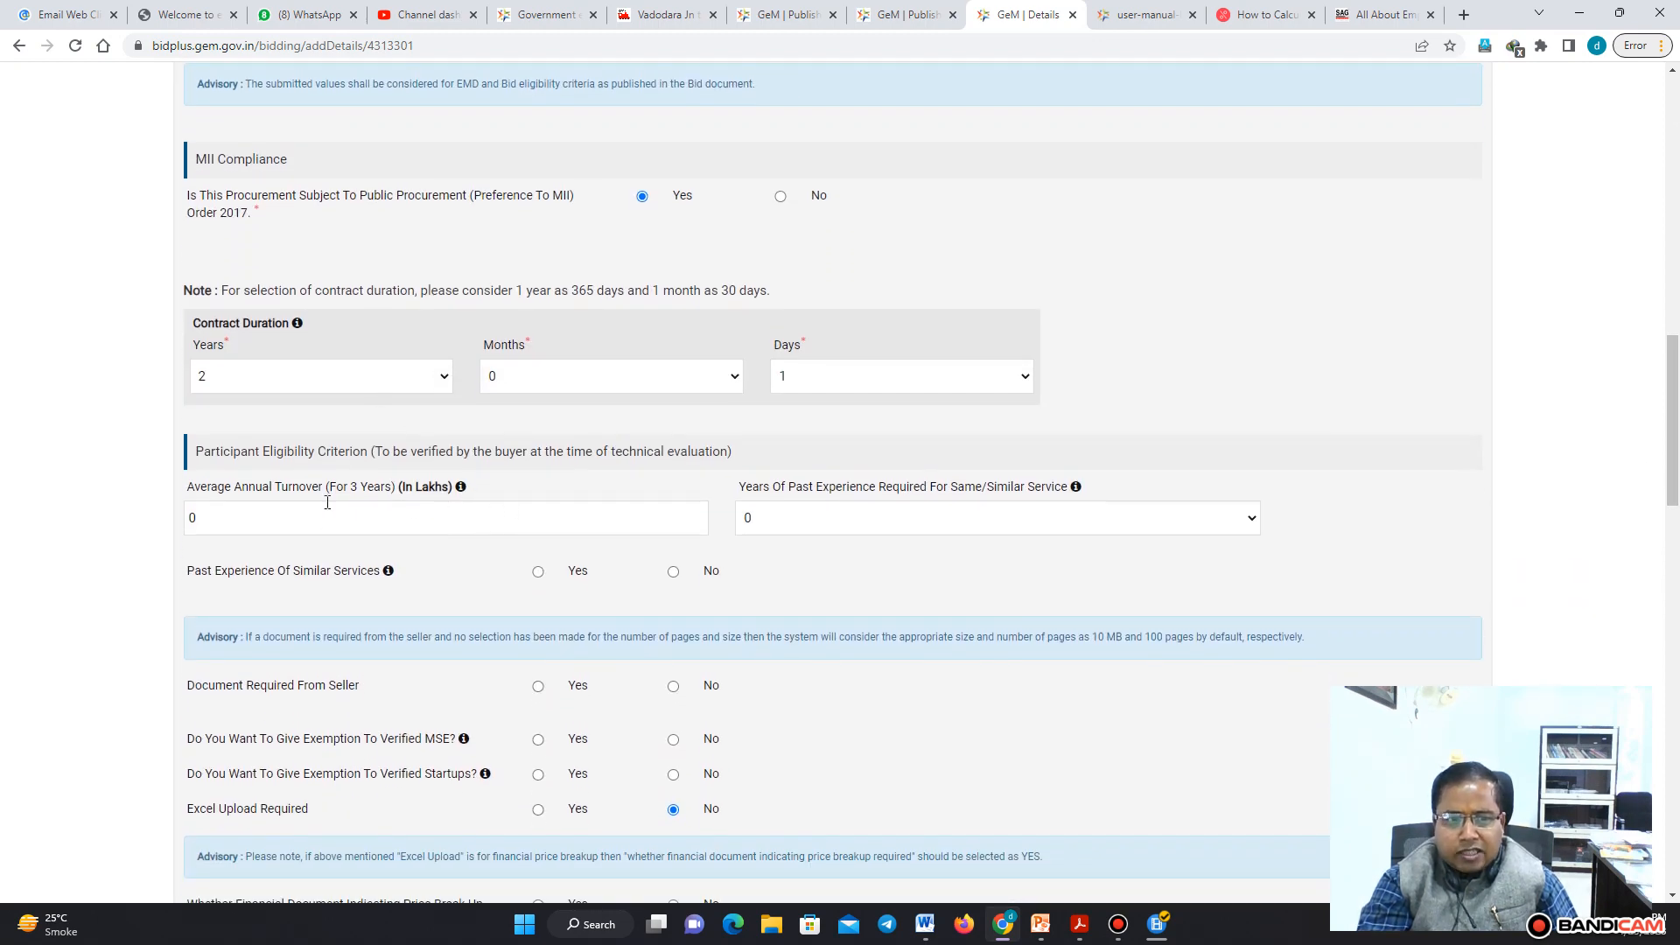
left_click(294, 514)
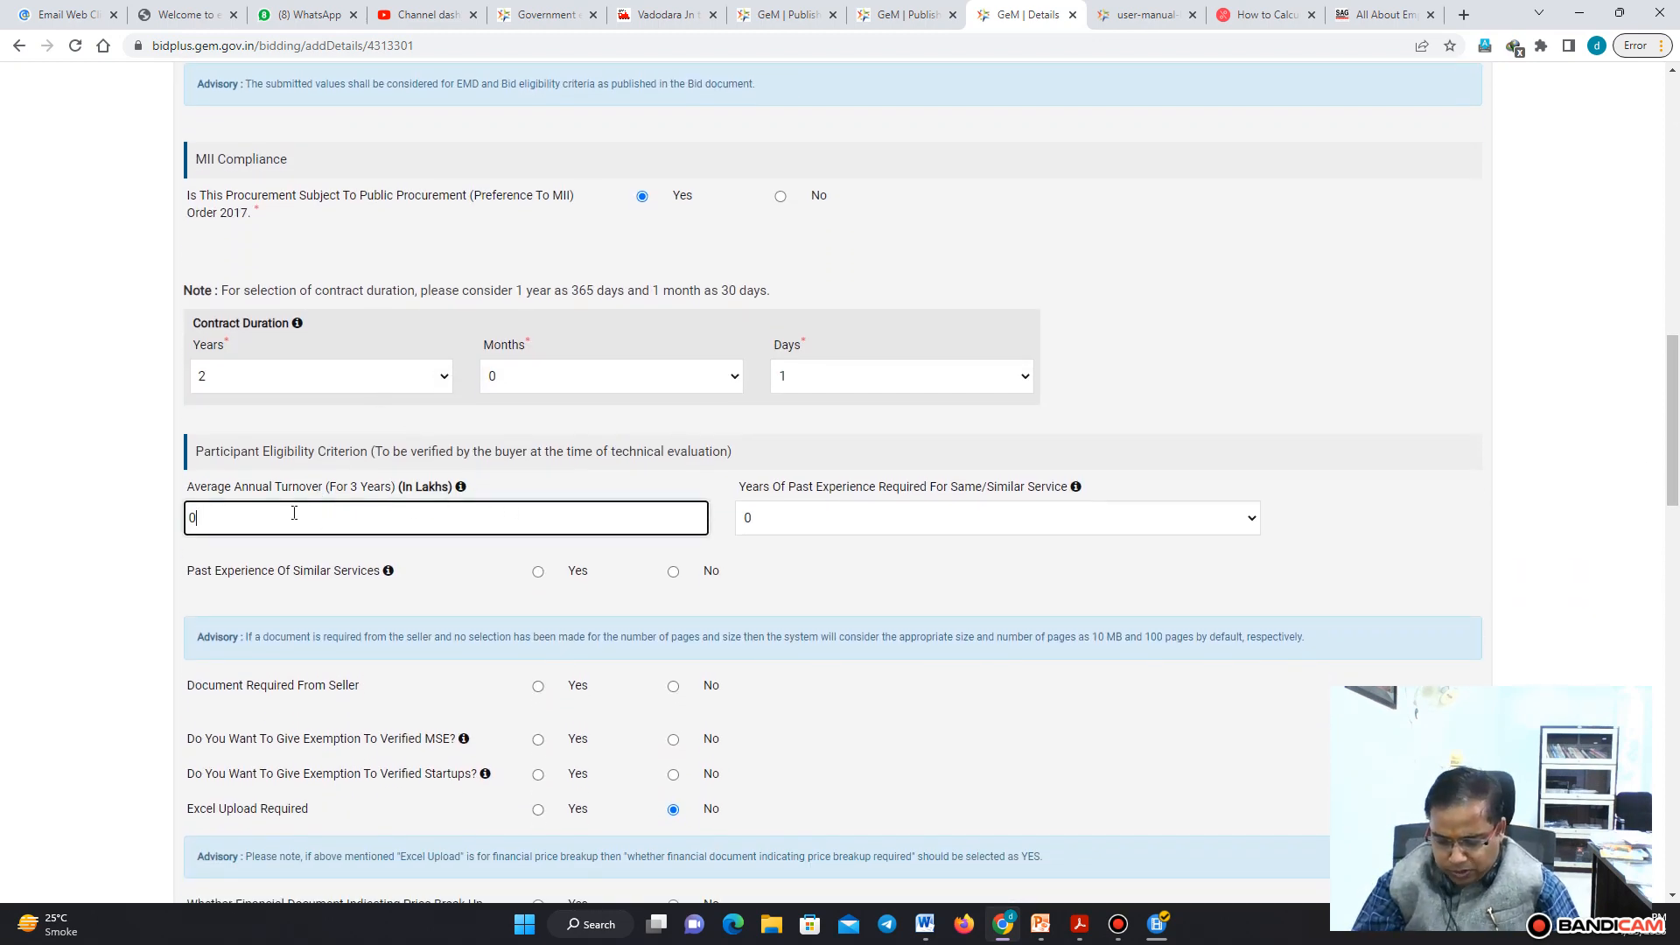
key("BackSpace")
type("500")
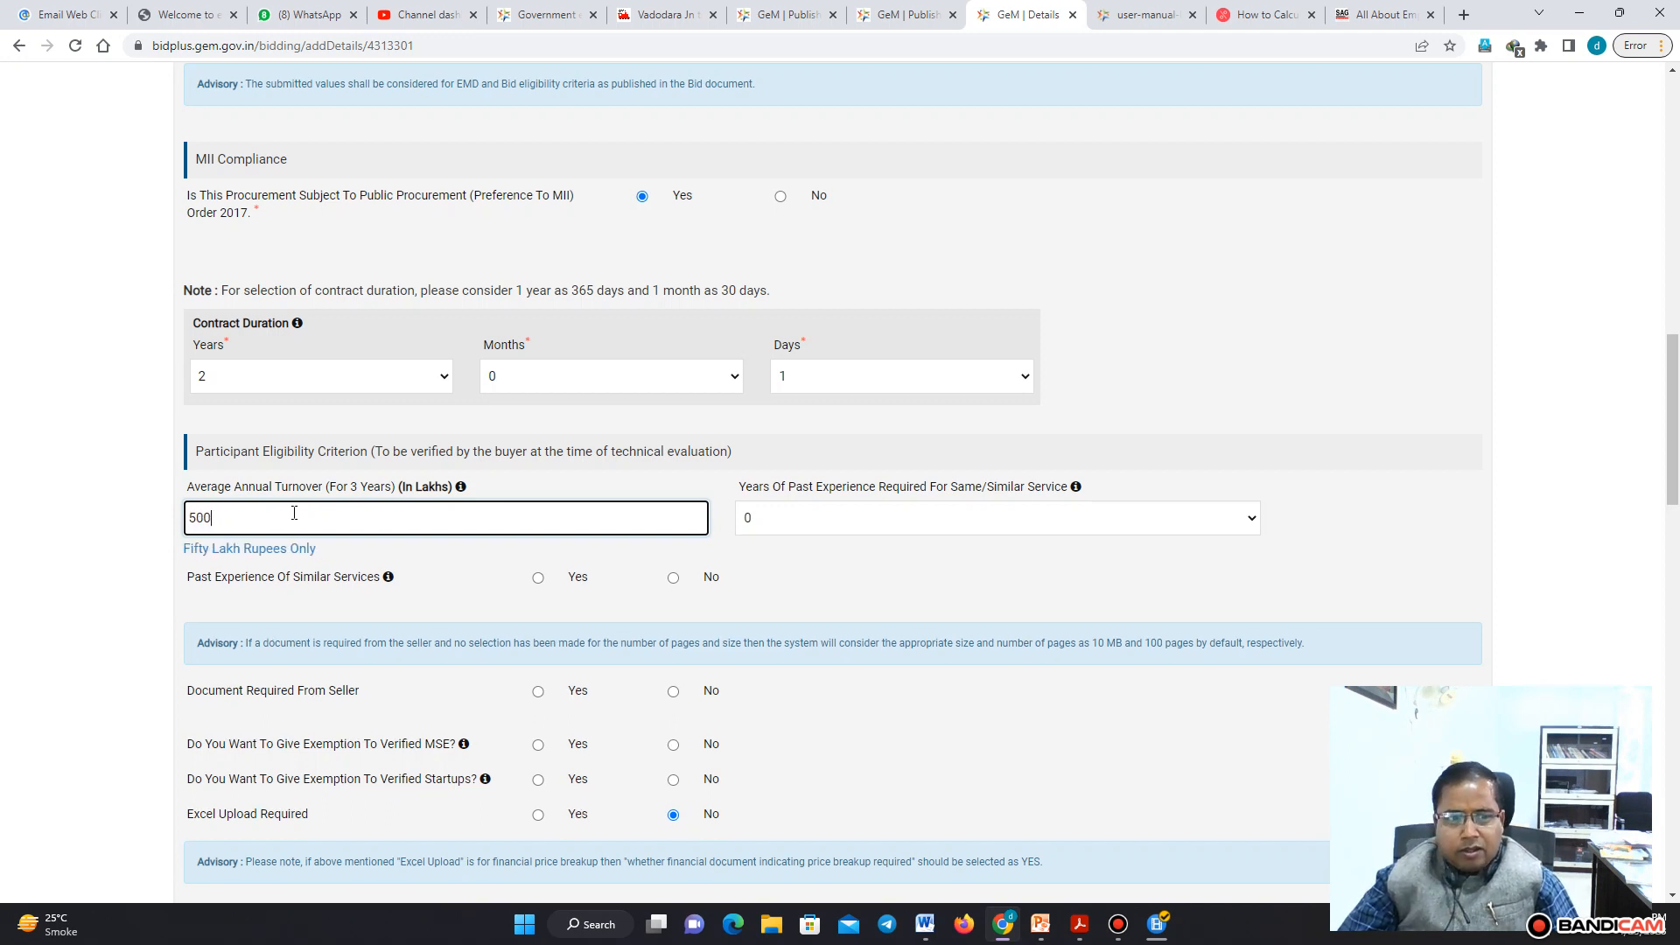
left_click(797, 560)
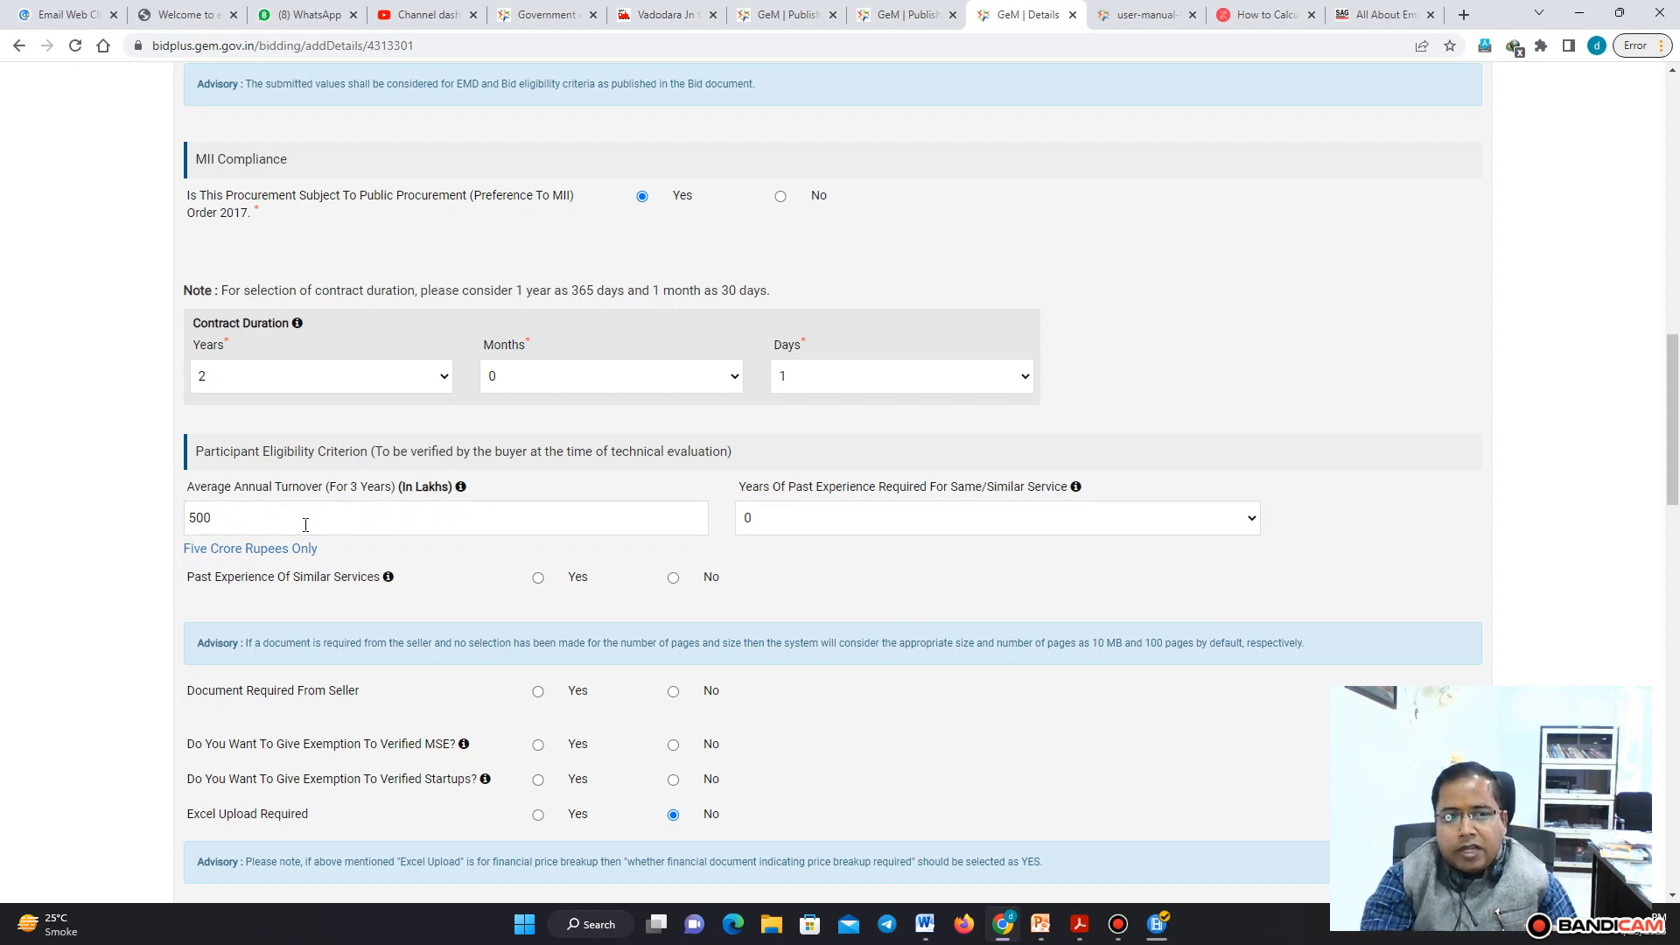
left_click(198, 517)
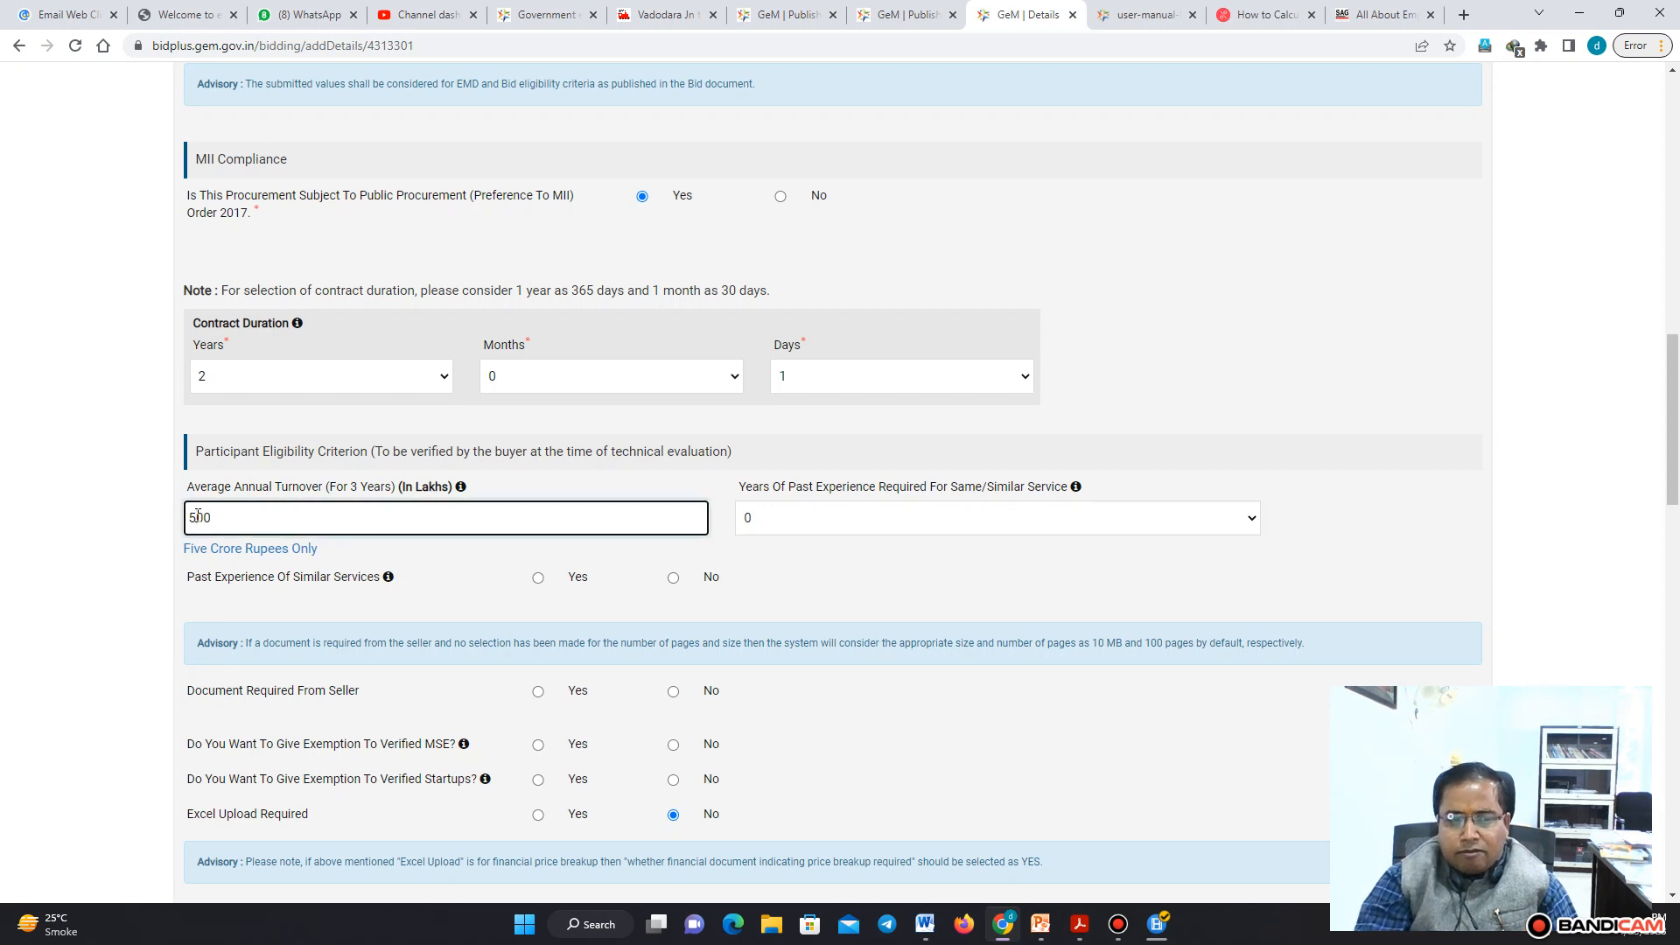
key("BackSpace")
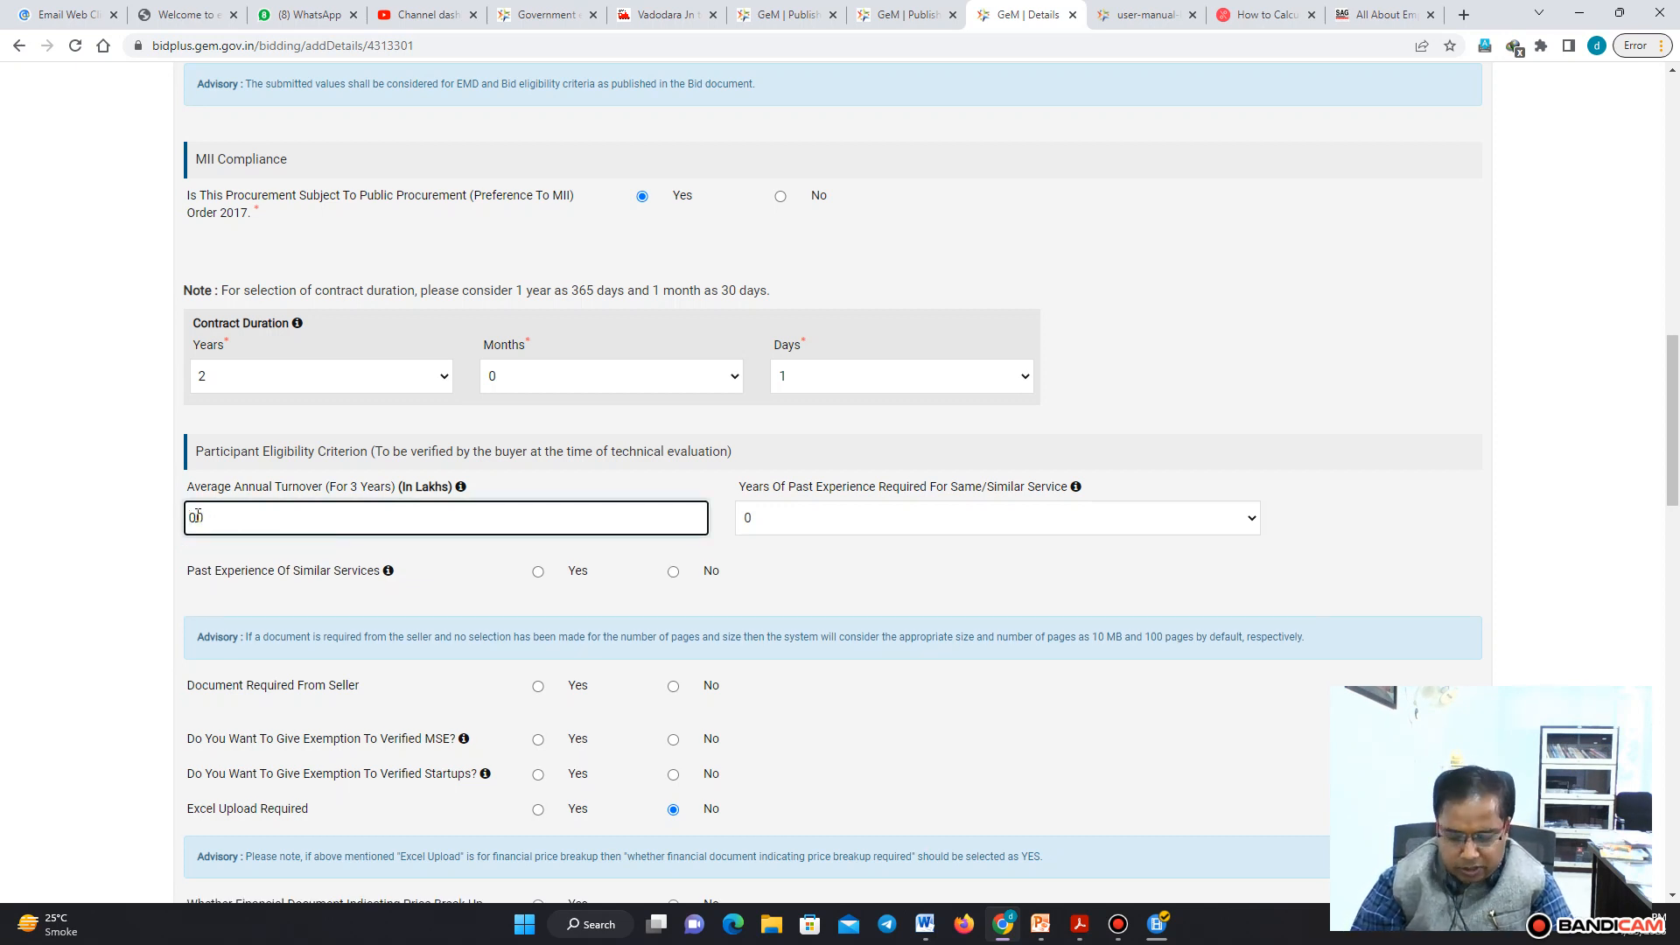
type("3")
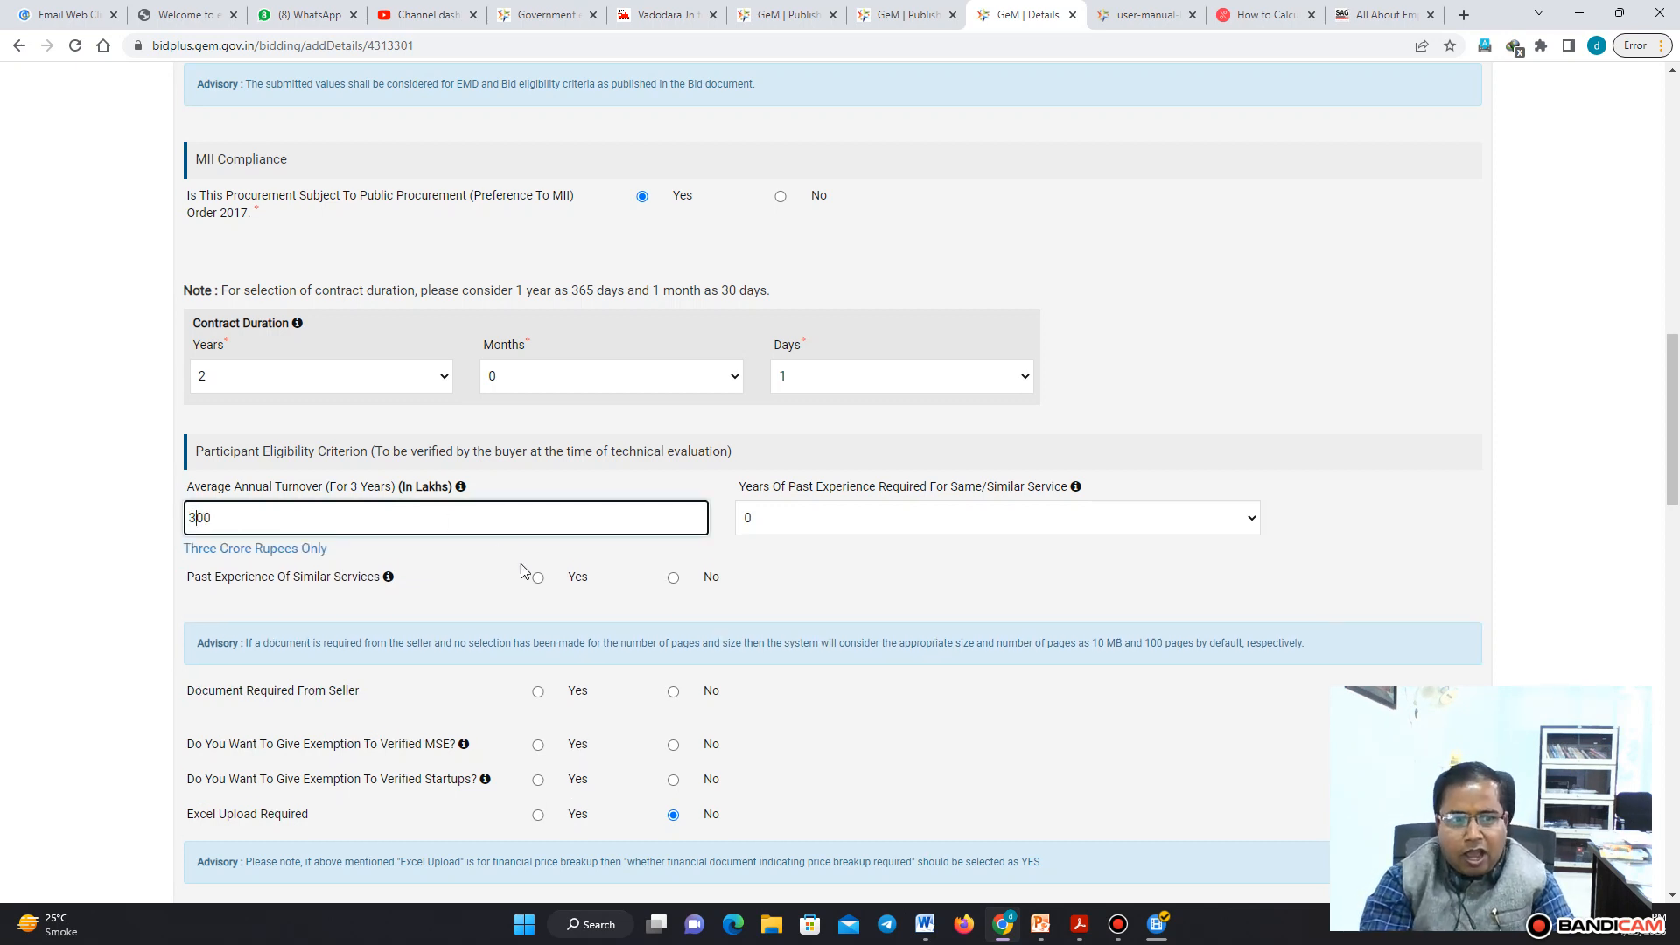
Set the years of past experience required to 3 and mark past experience of similar services as required
left_click(1066, 521)
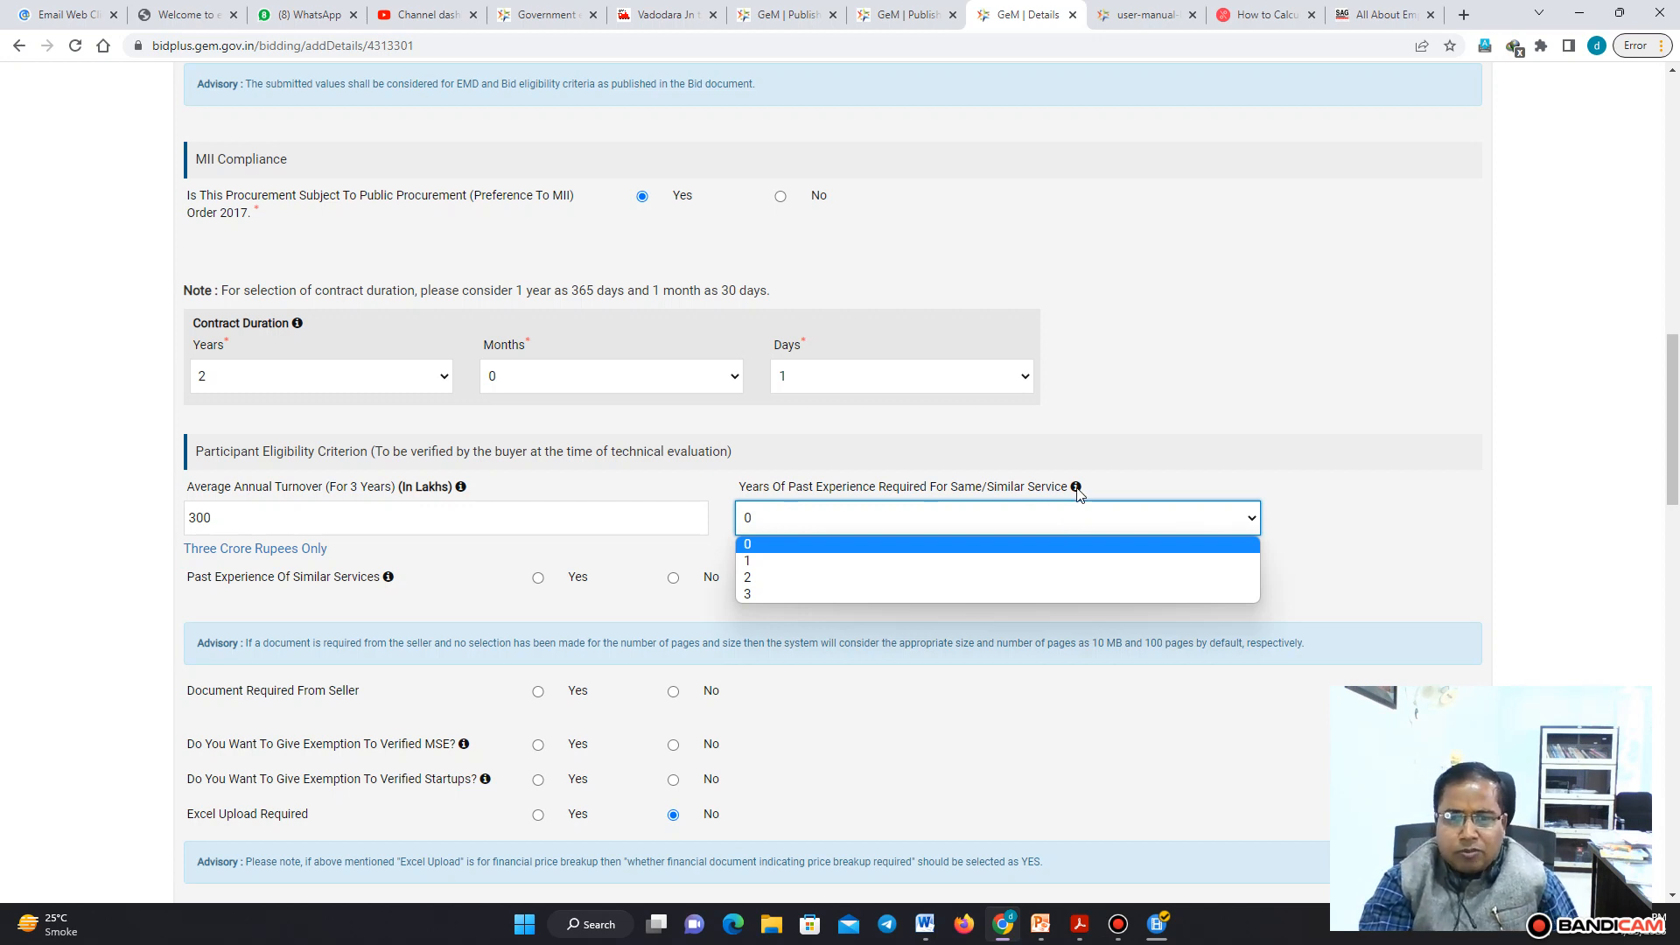
mouse_move(1079, 494)
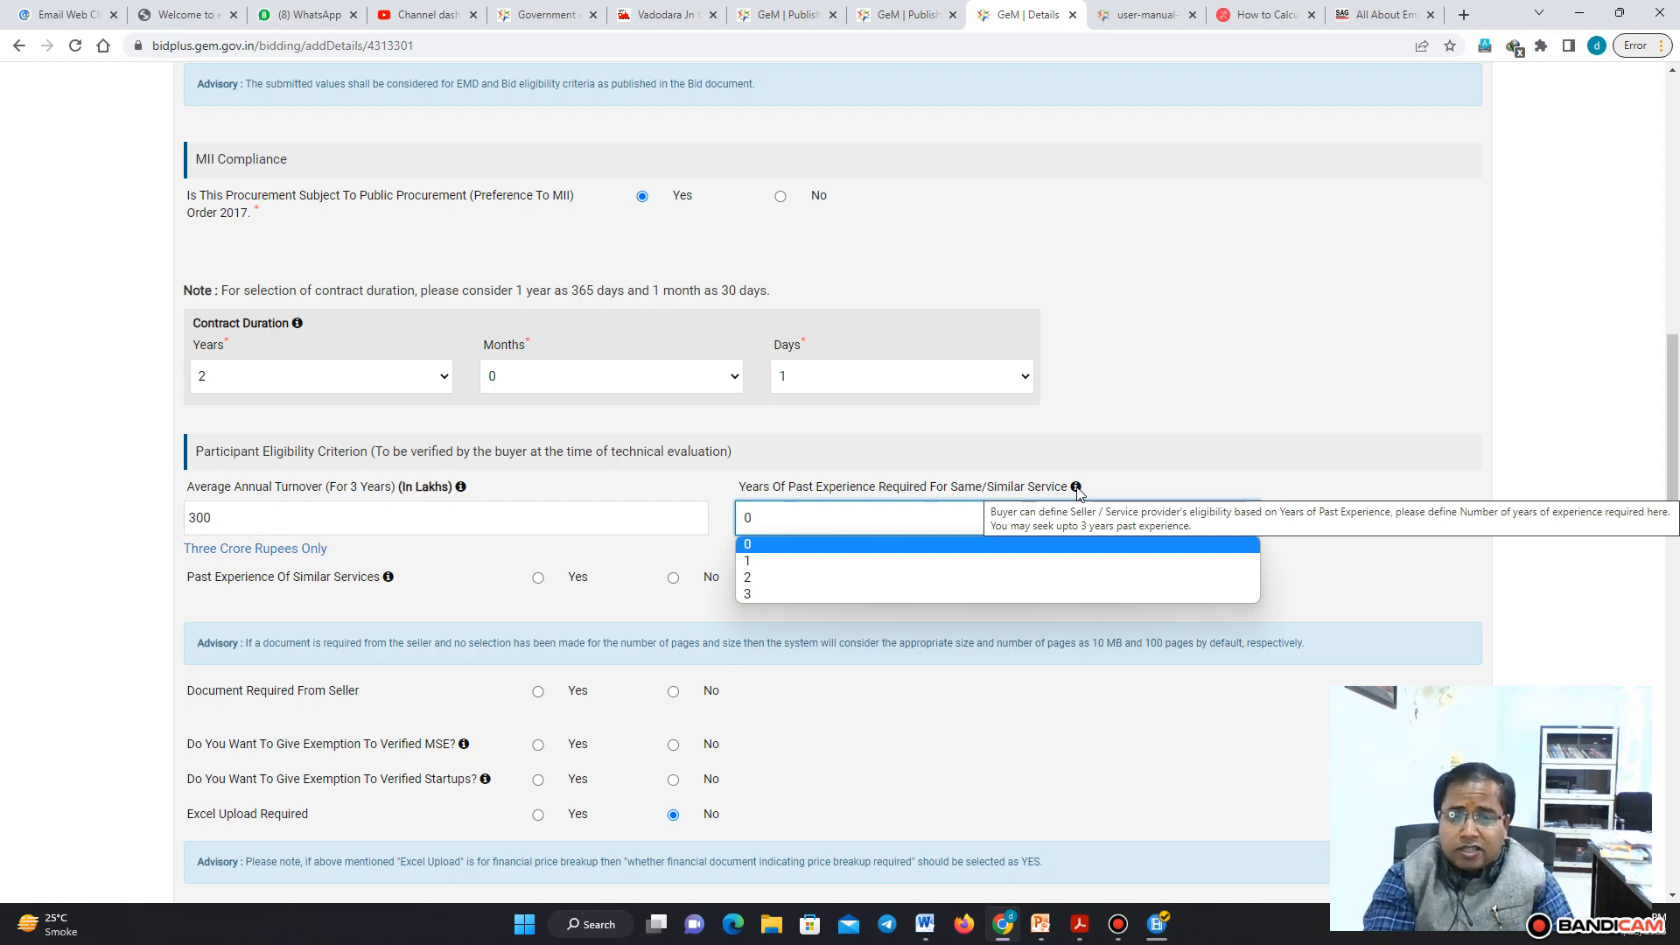
left_click(762, 597)
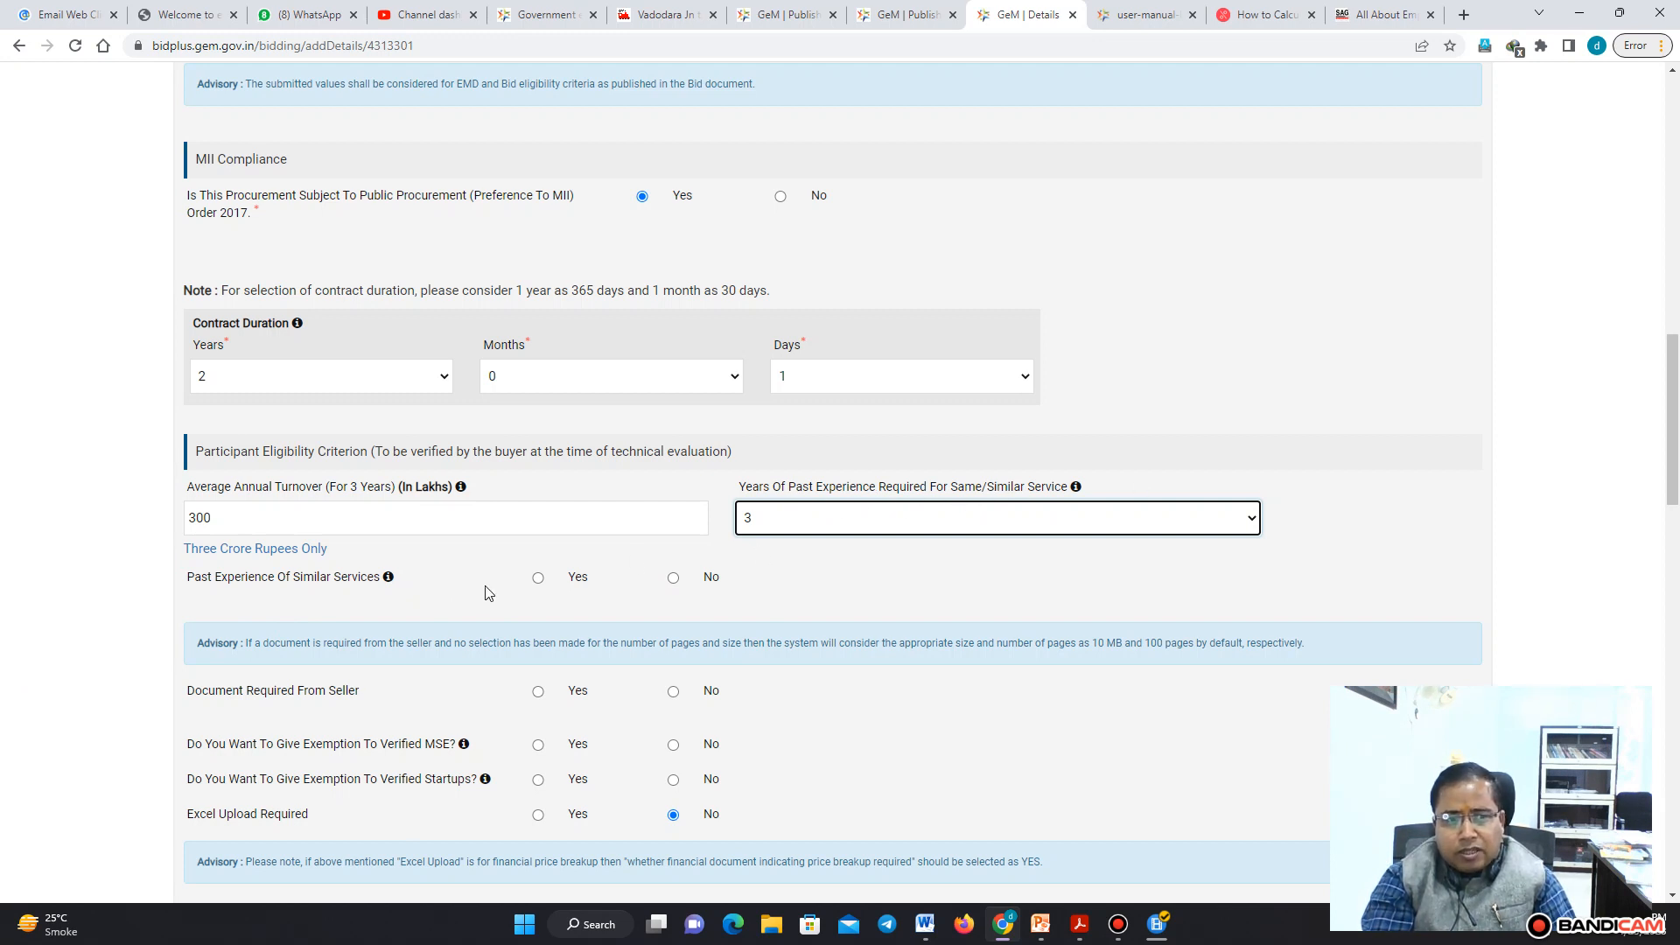
left_click(537, 579)
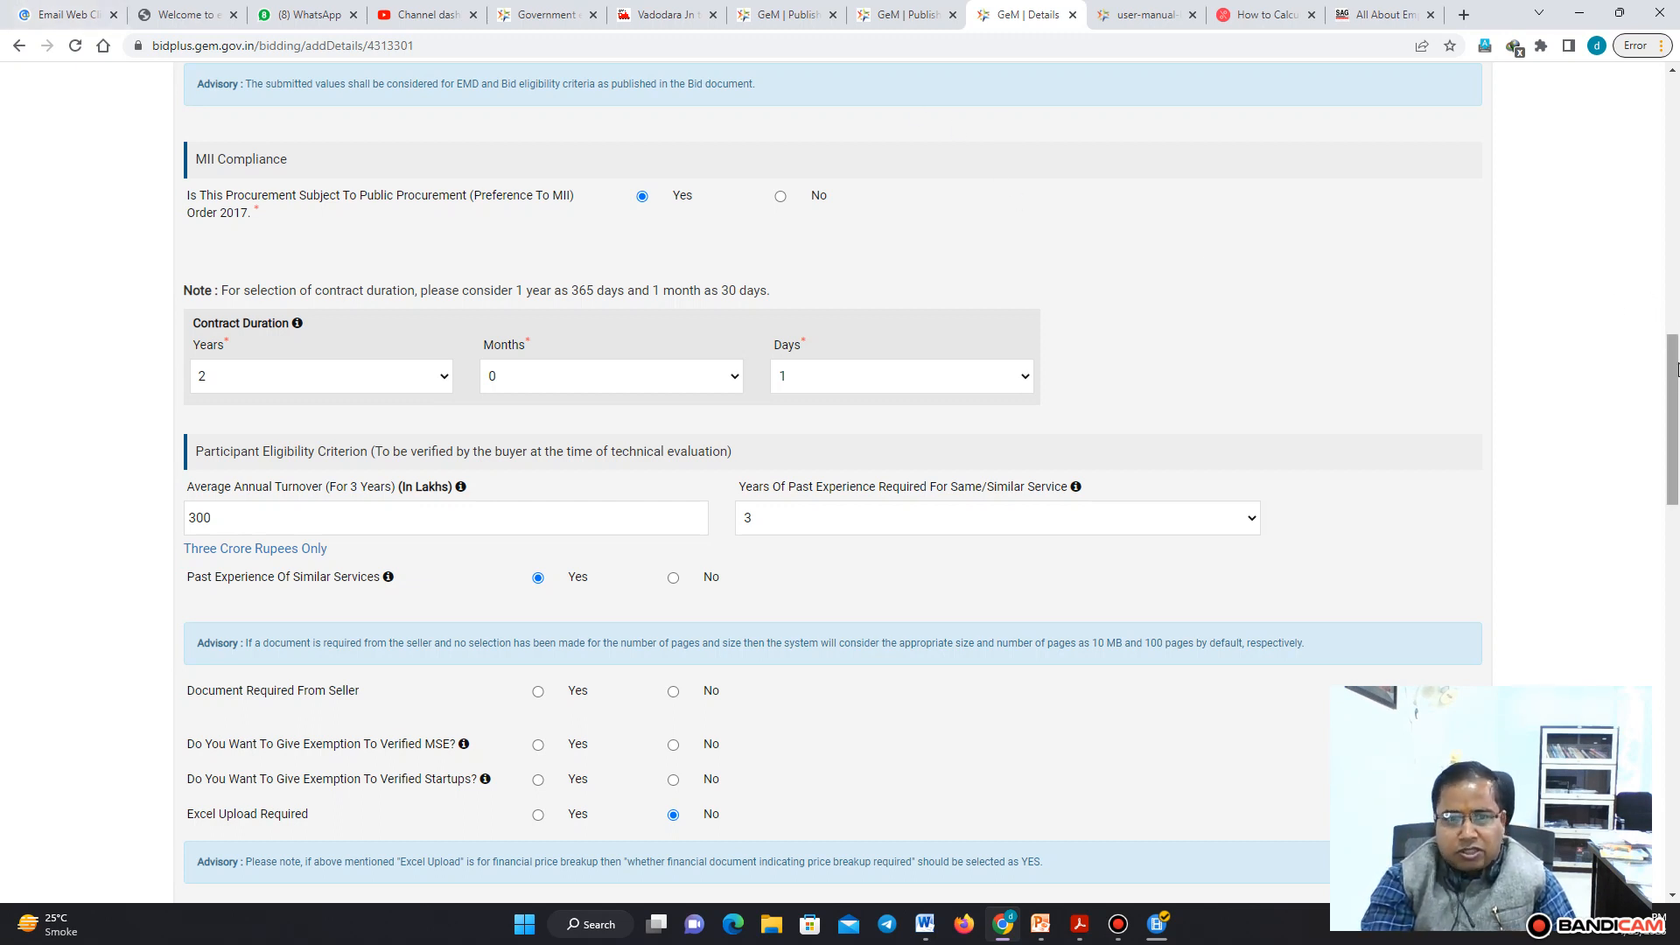
Require documents from the seller: Experience Criteria, Bidder Turnover and Certificate (Requested in ATC)
left_click_drag(1672, 363, 1672, 414)
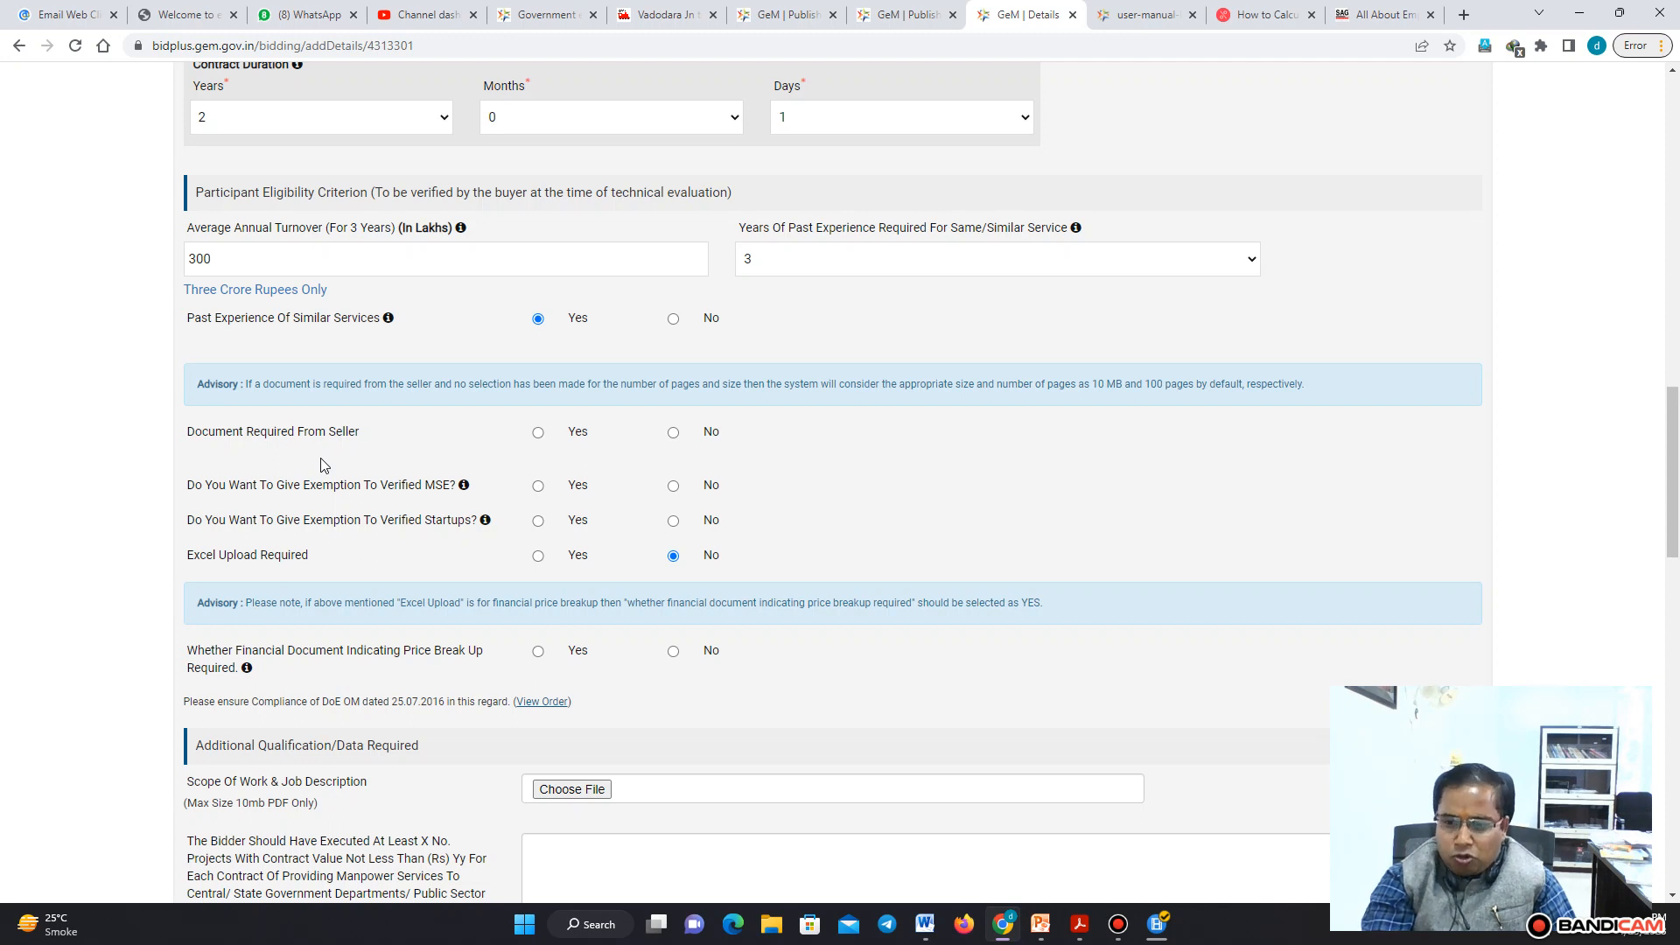
left_click(538, 433)
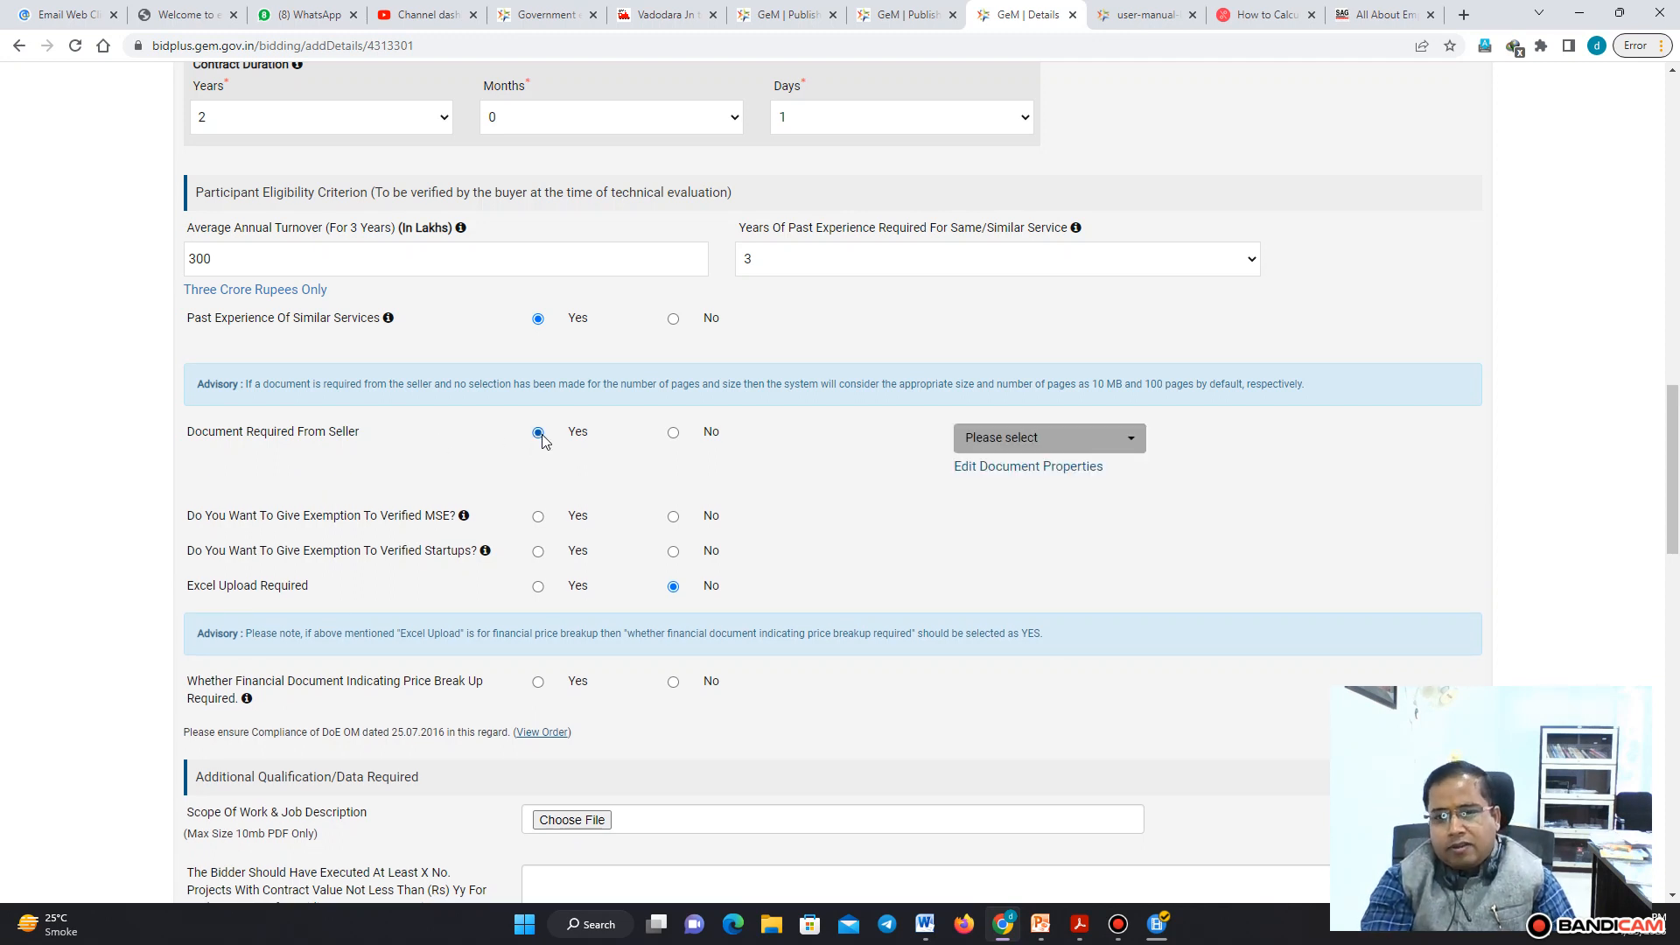
left_click(1129, 442)
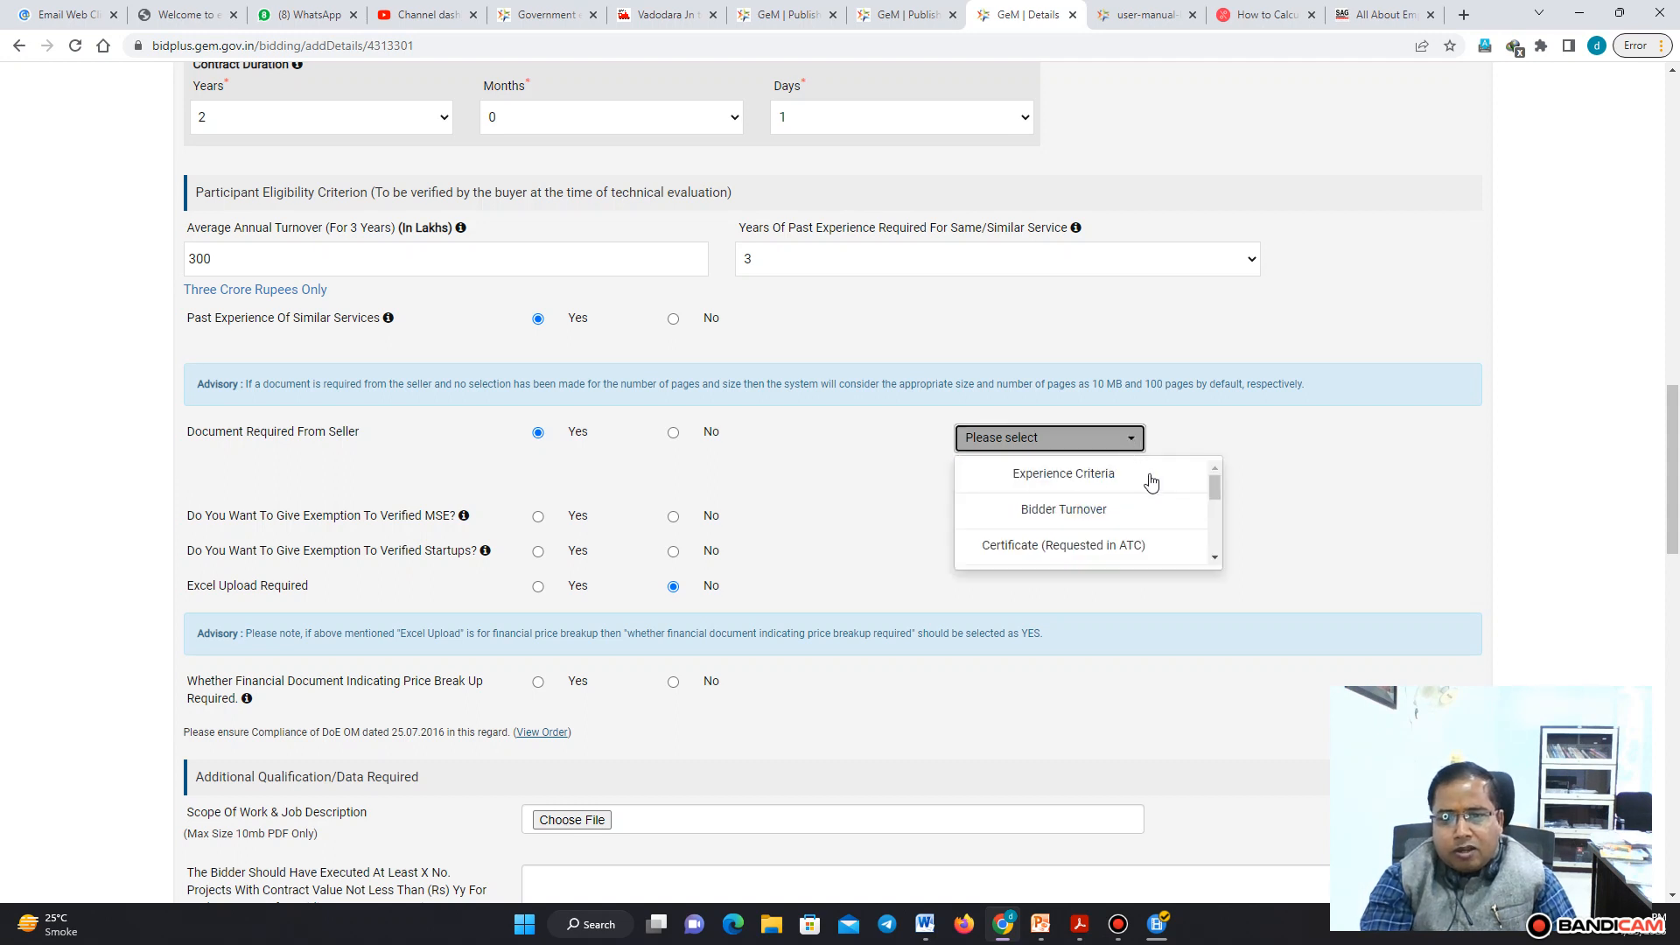
left_click(1151, 482)
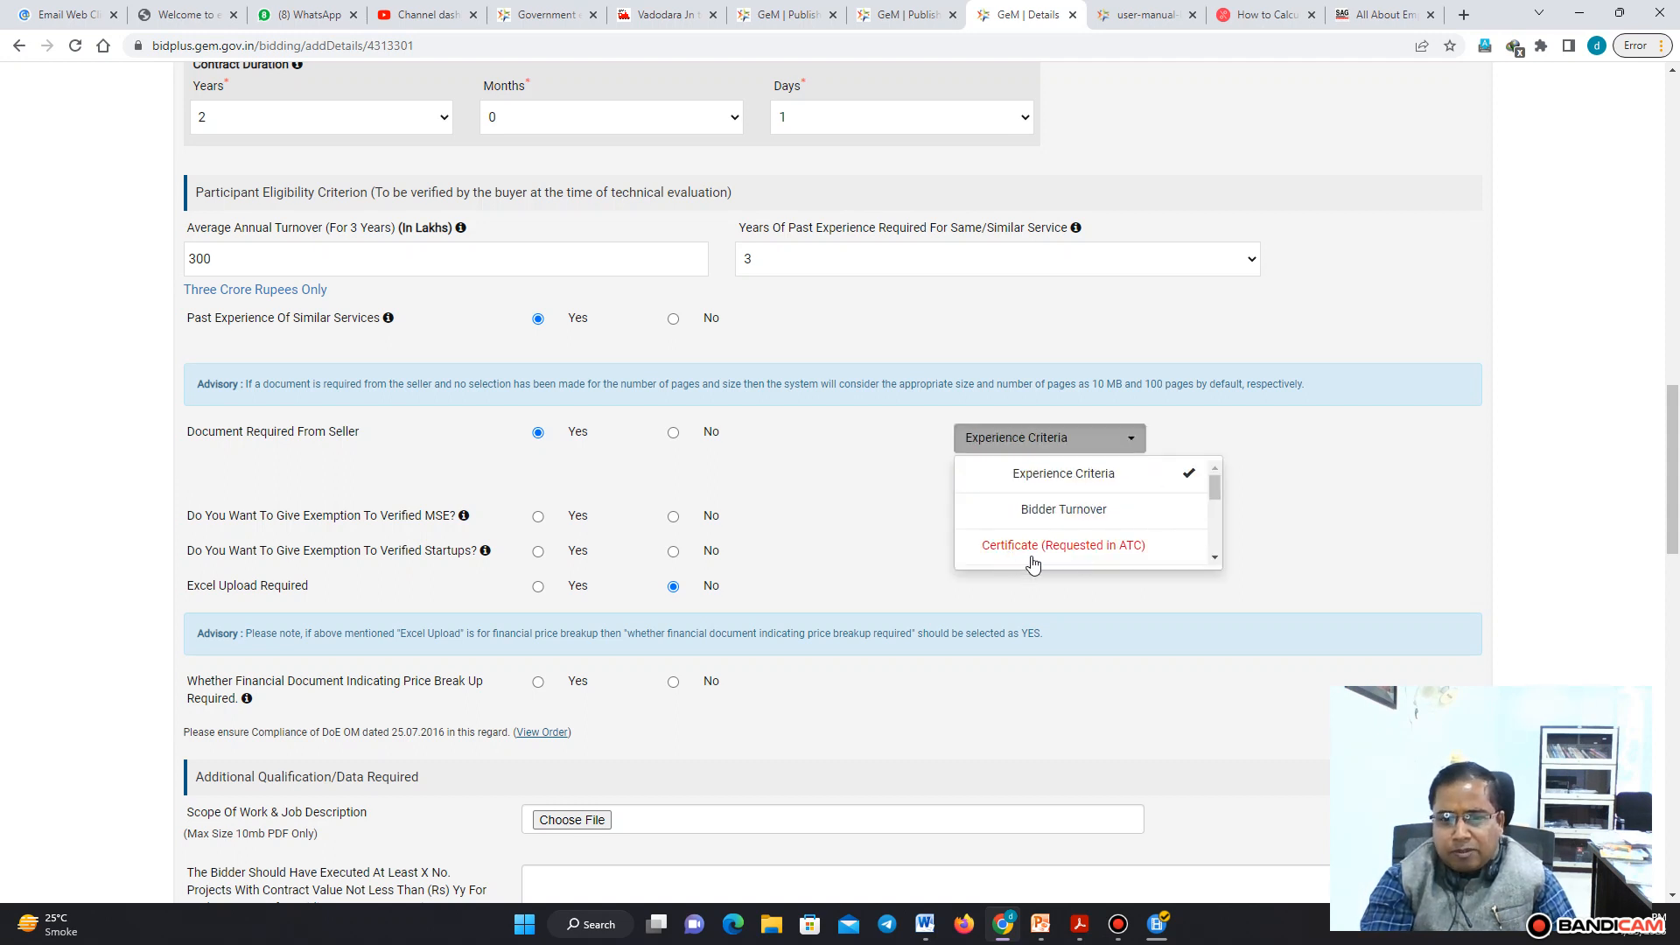
left_click(1114, 515)
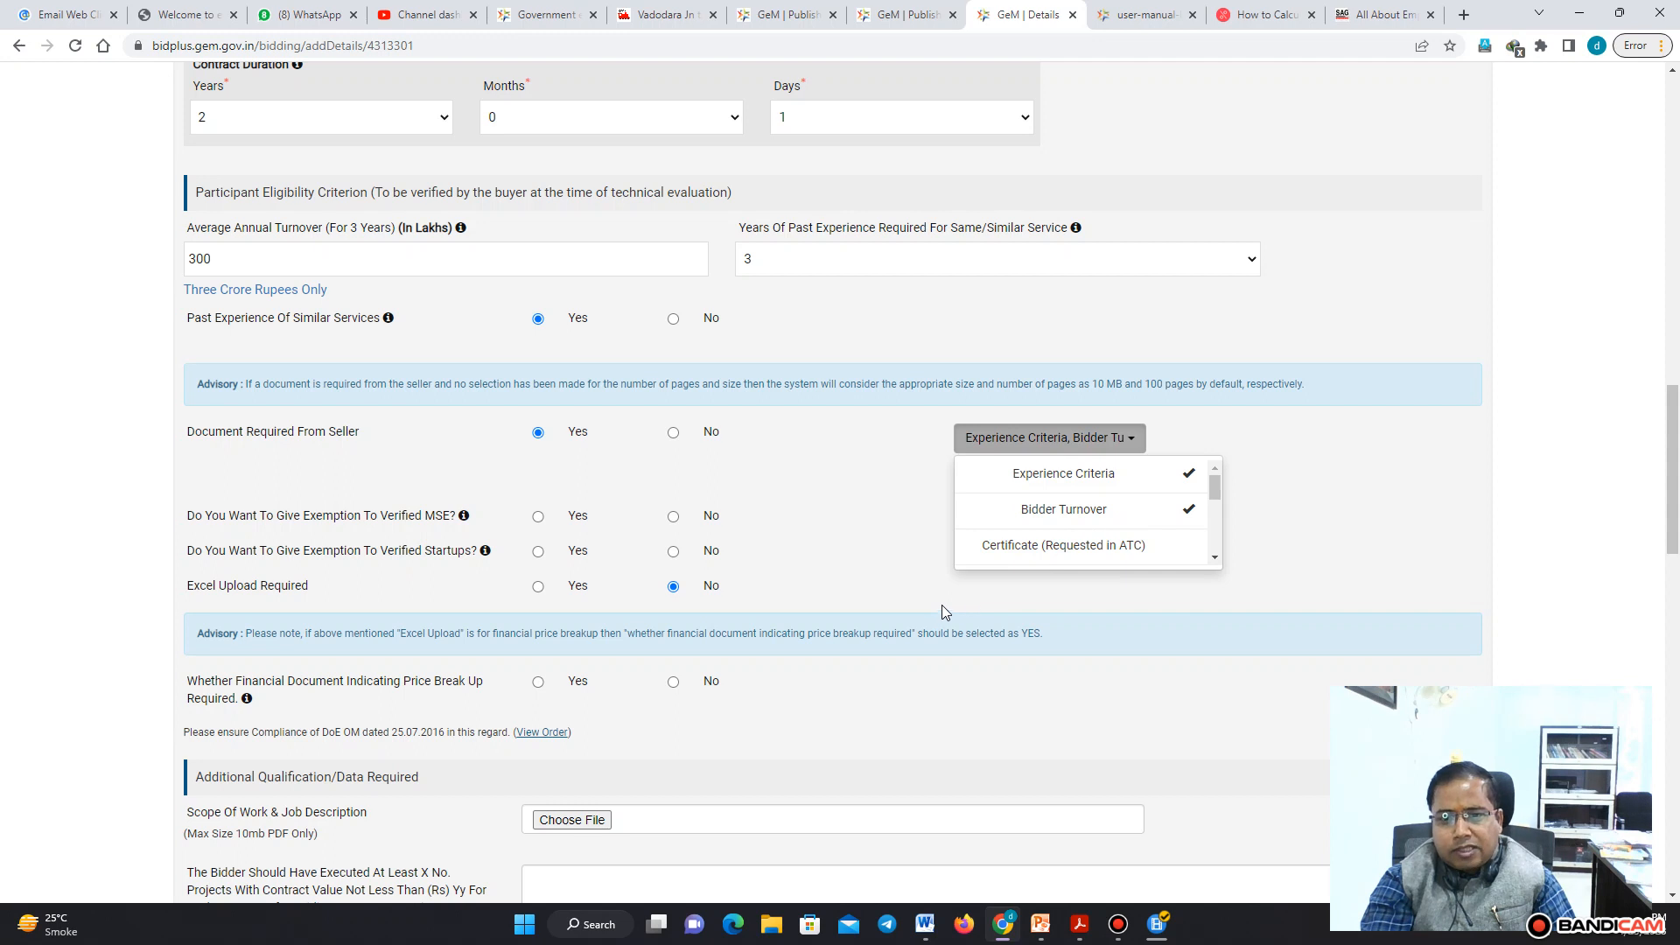
left_click(1178, 550)
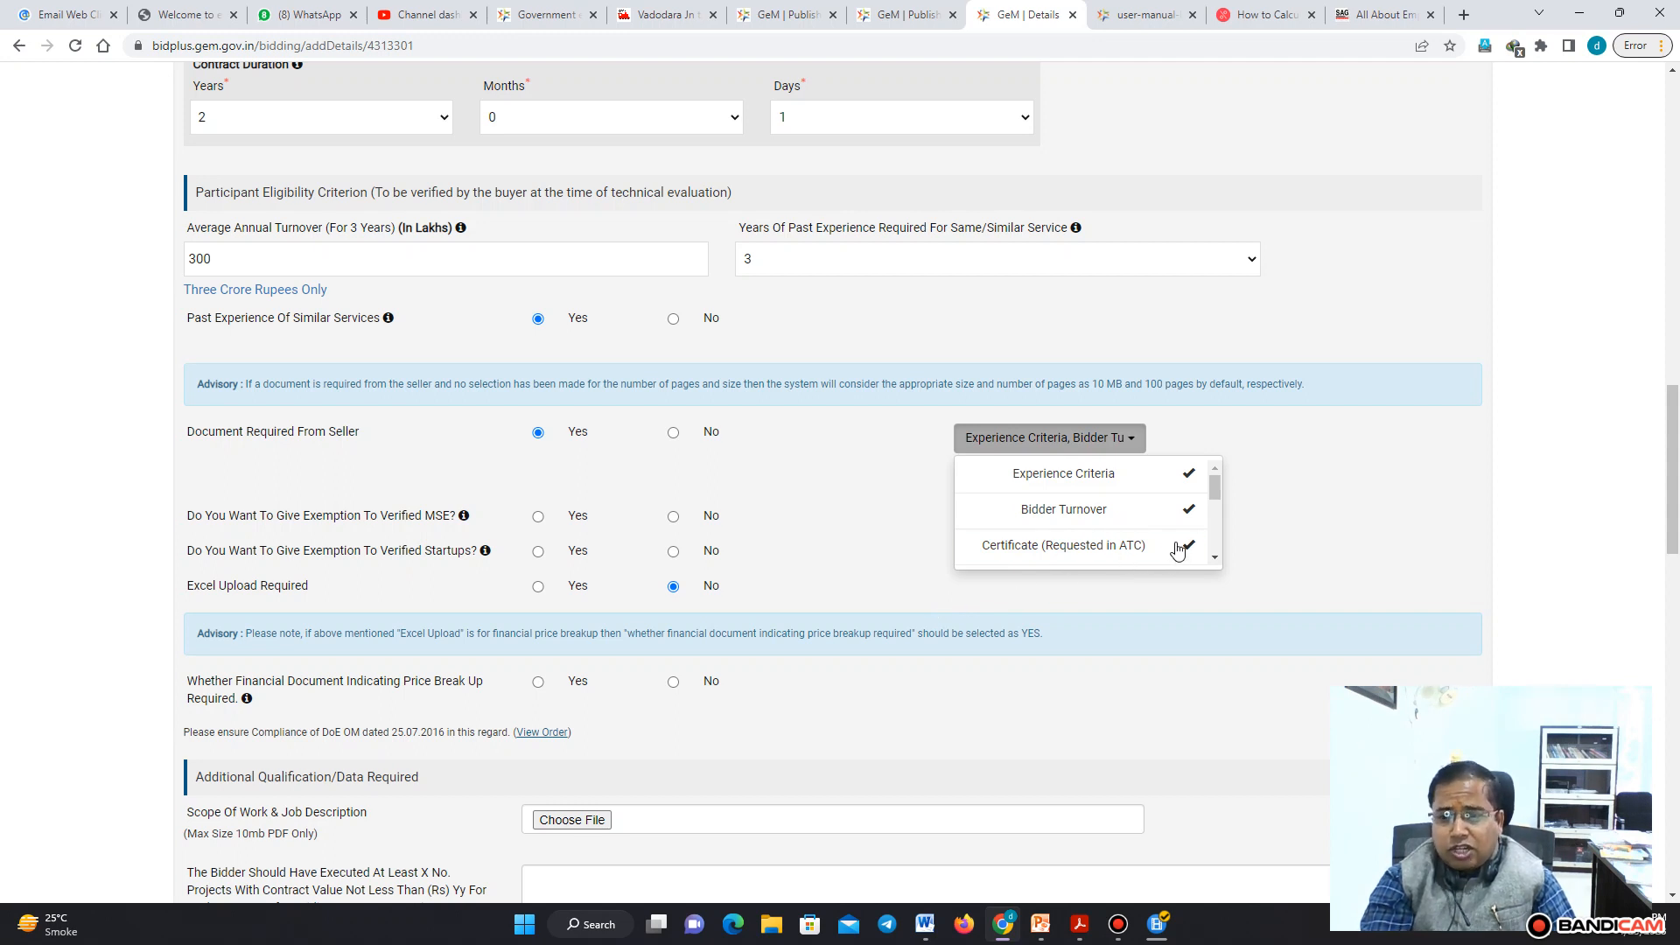
left_click(886, 507)
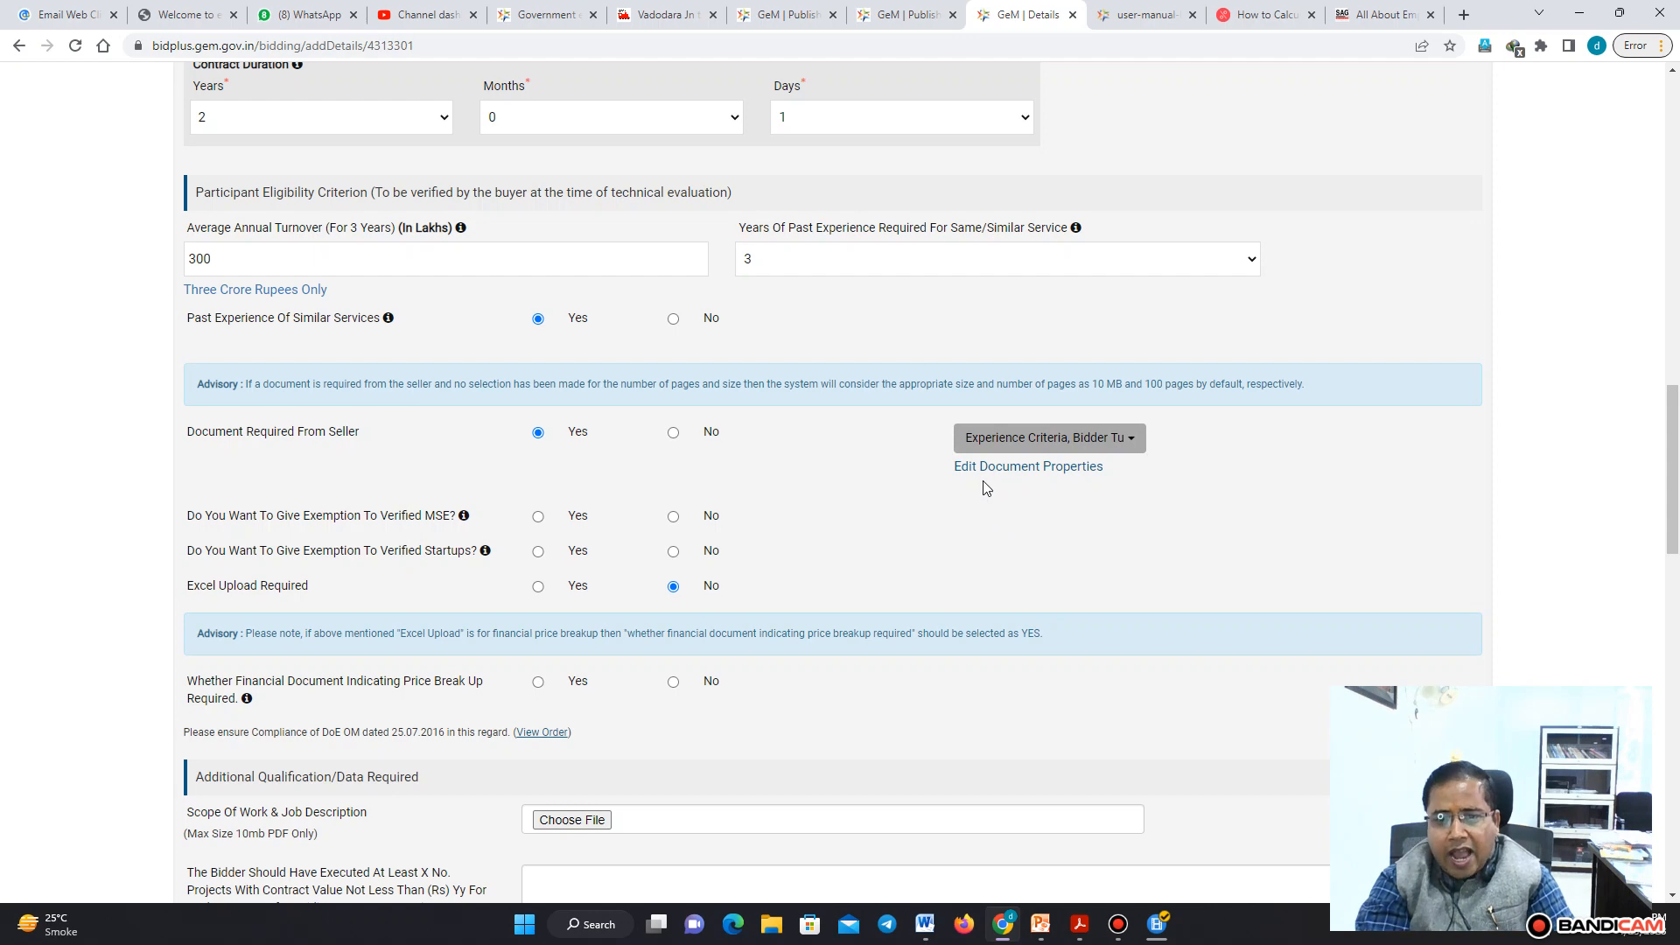
Edit the document properties to allow 5 pages for Experience Criteria, 5 for Bidder Turnover and 10 for Certificate, and save
left_click(1068, 469)
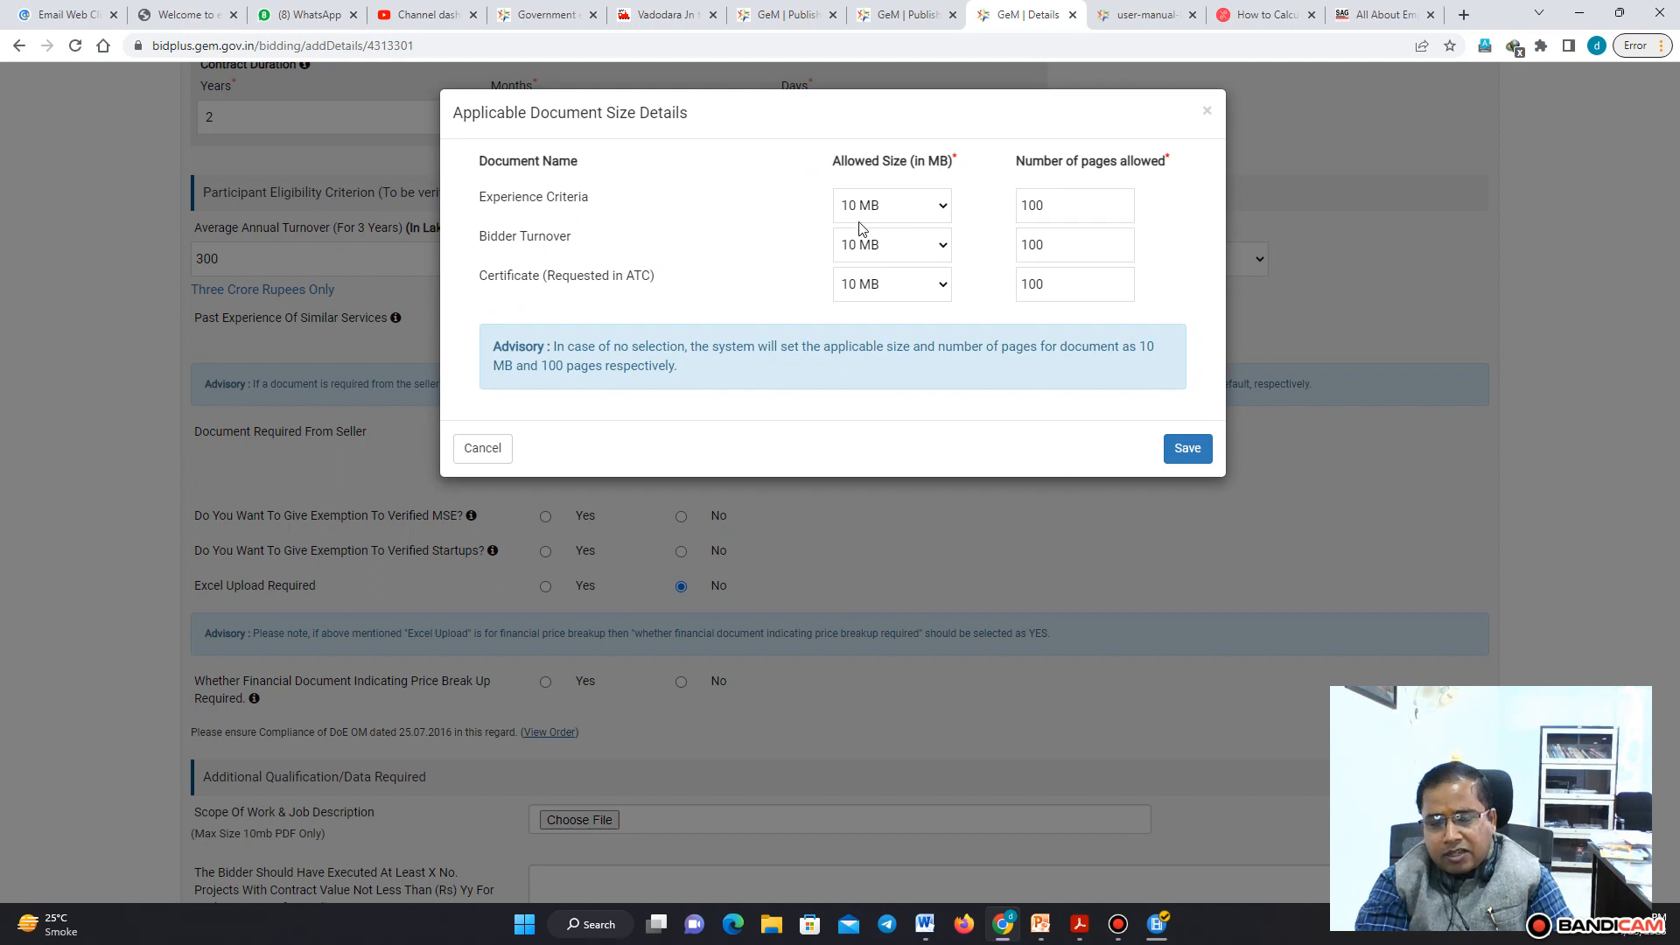
double_click(1047, 207)
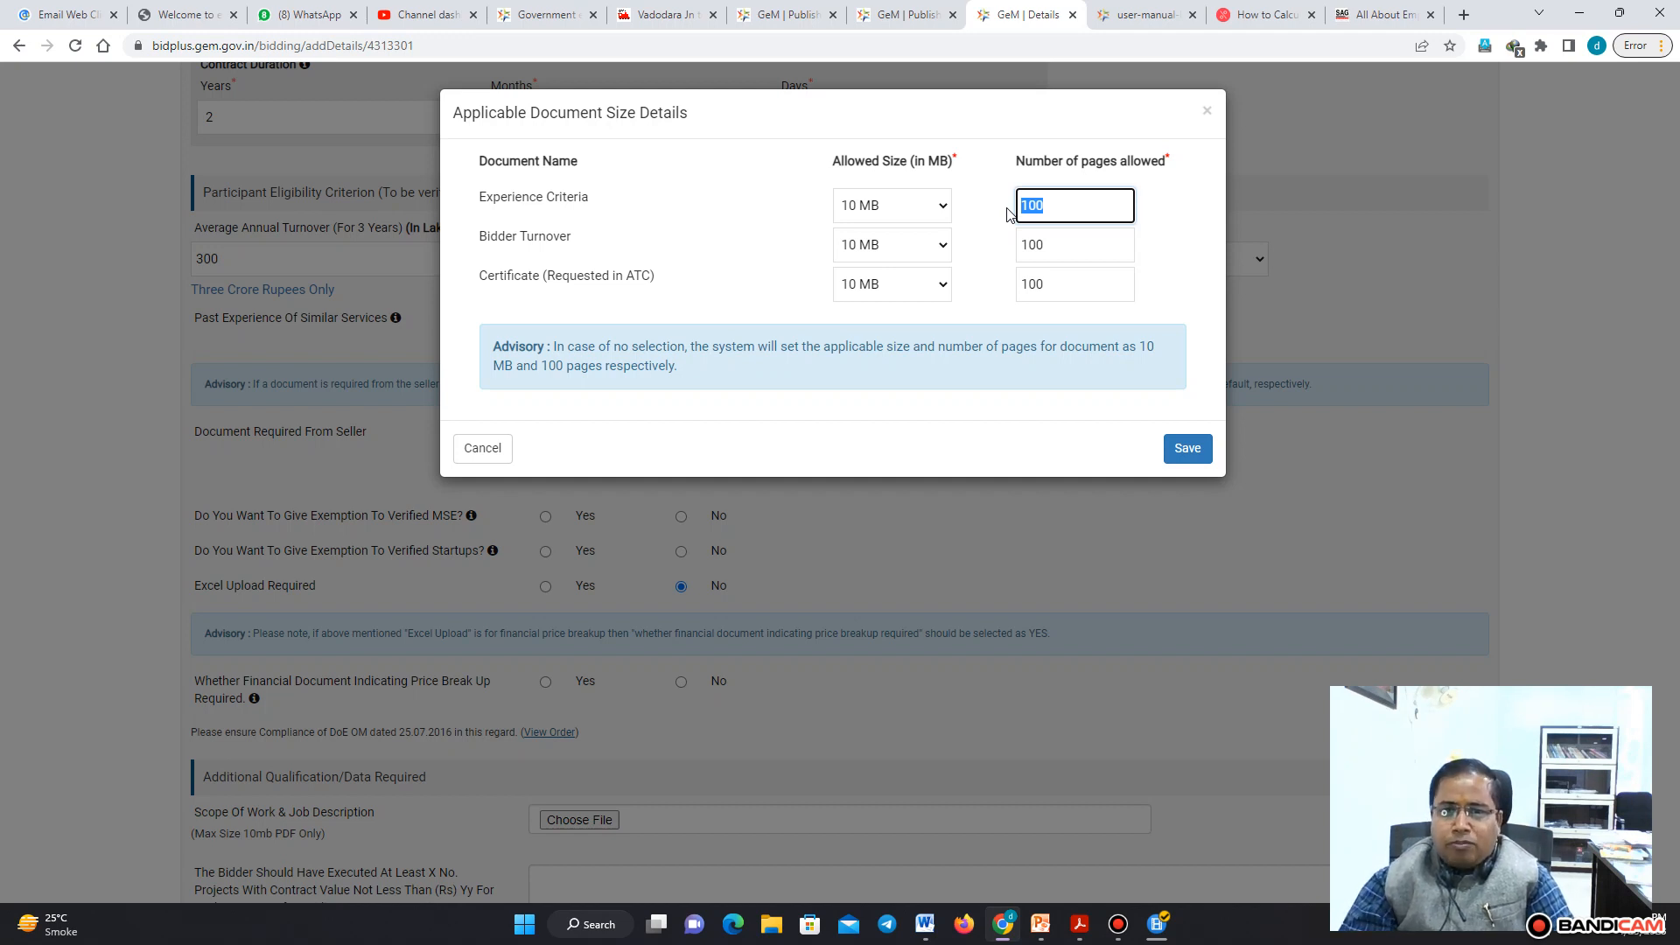
type("20")
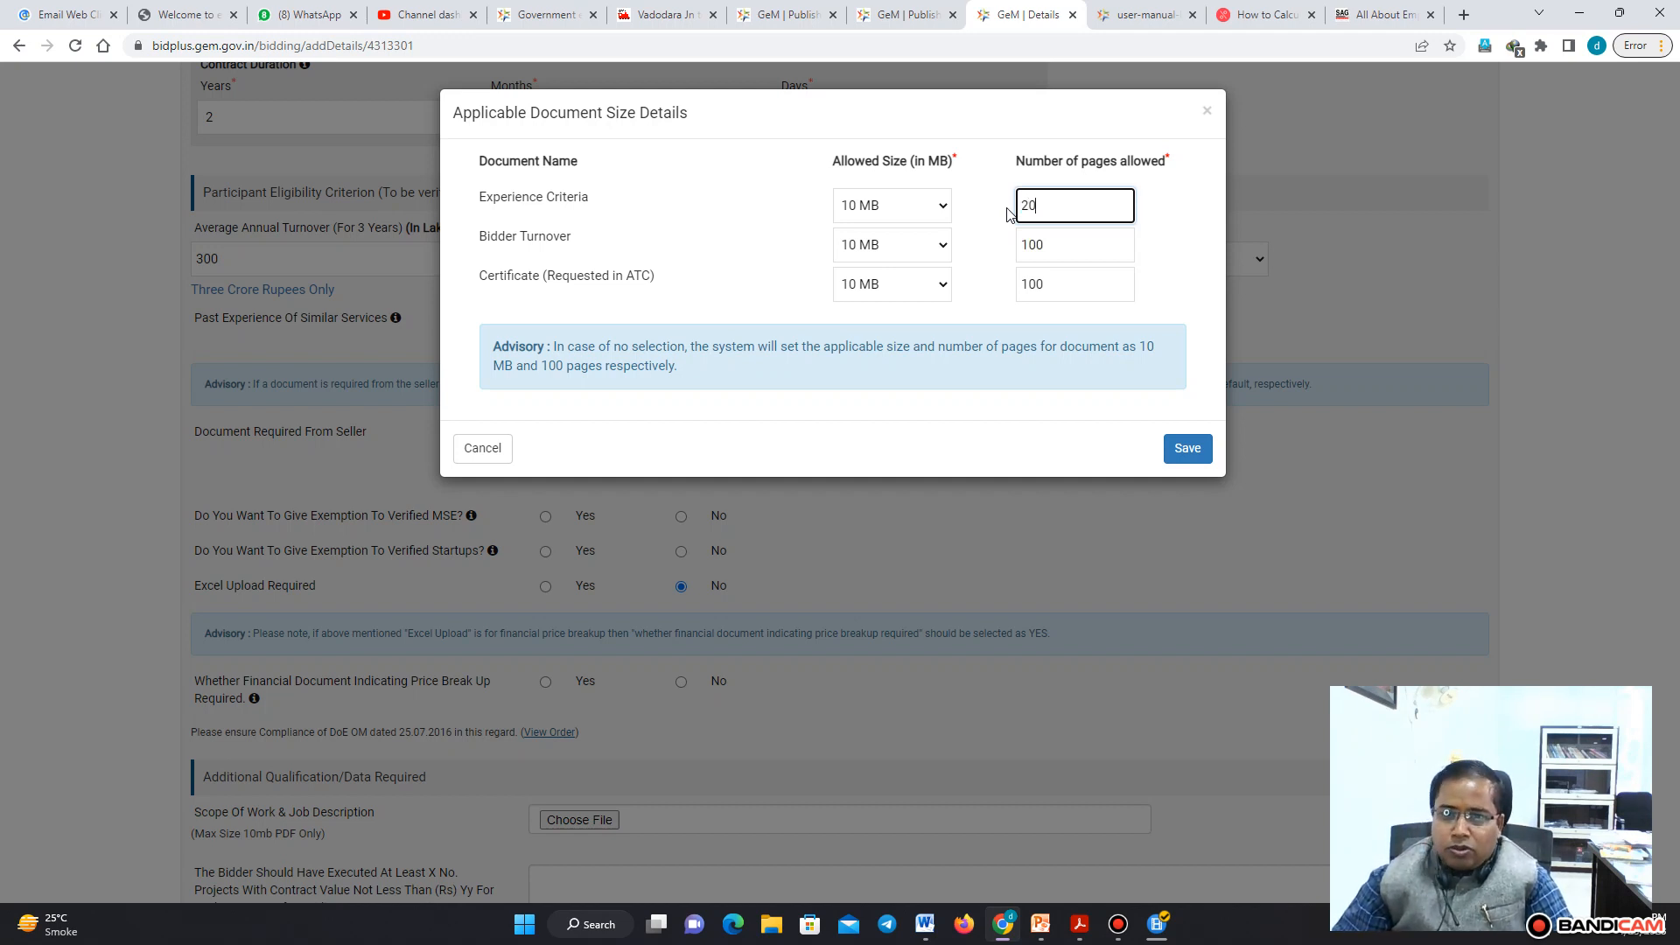
left_click_drag(1065, 207, 1010, 204)
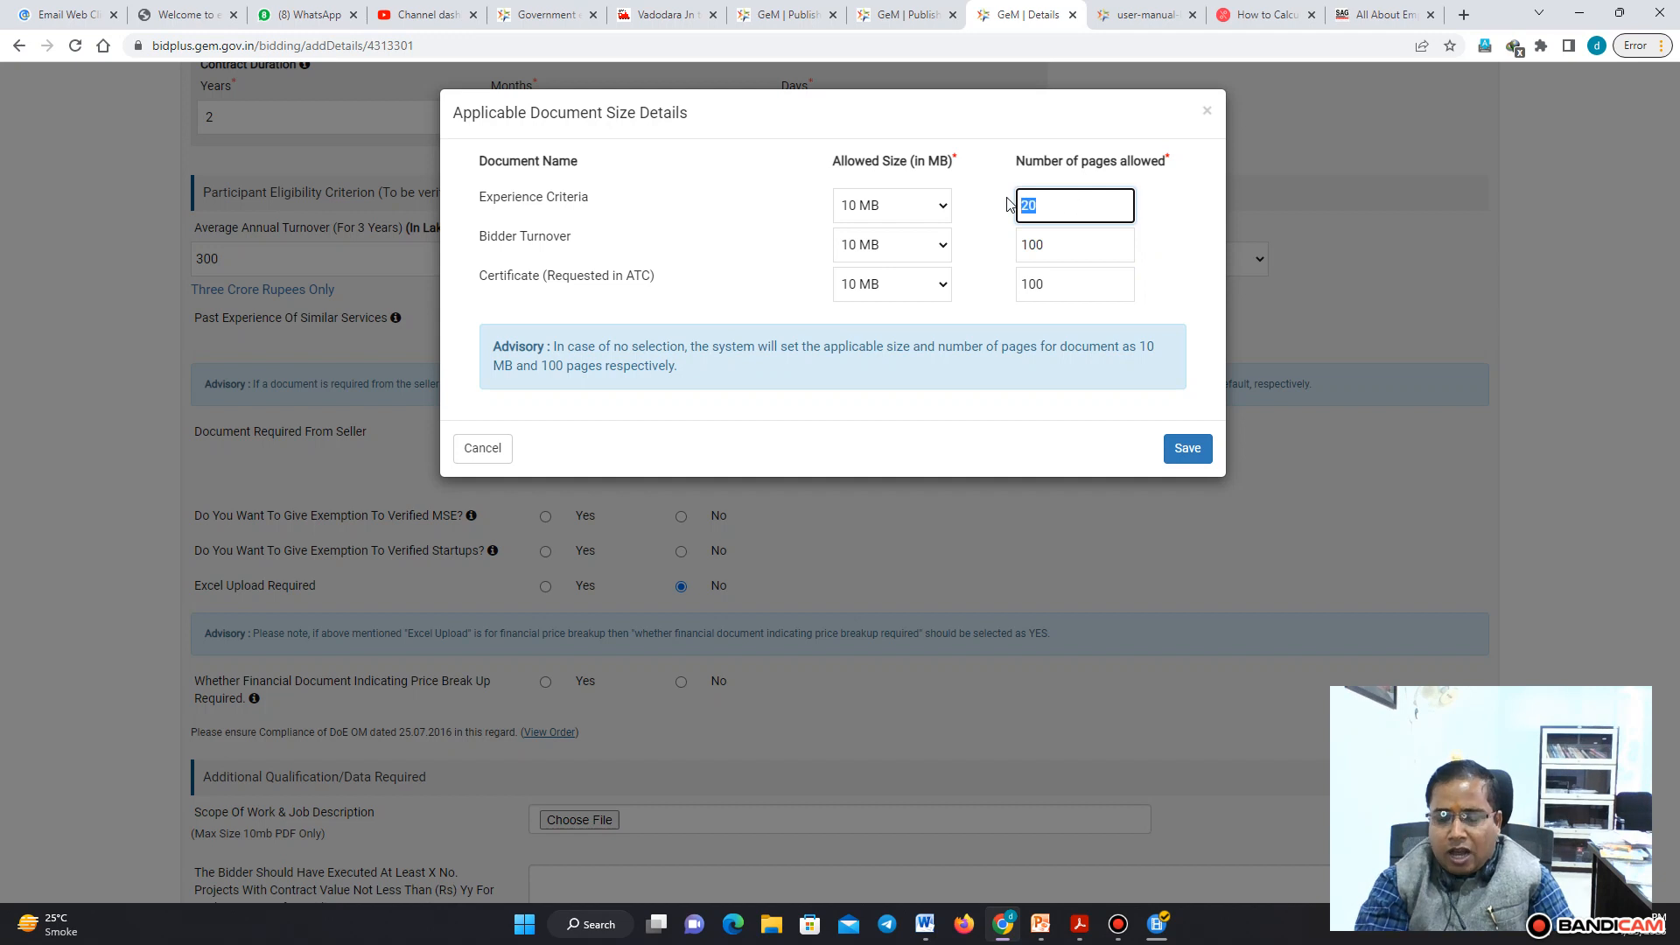
type("5")
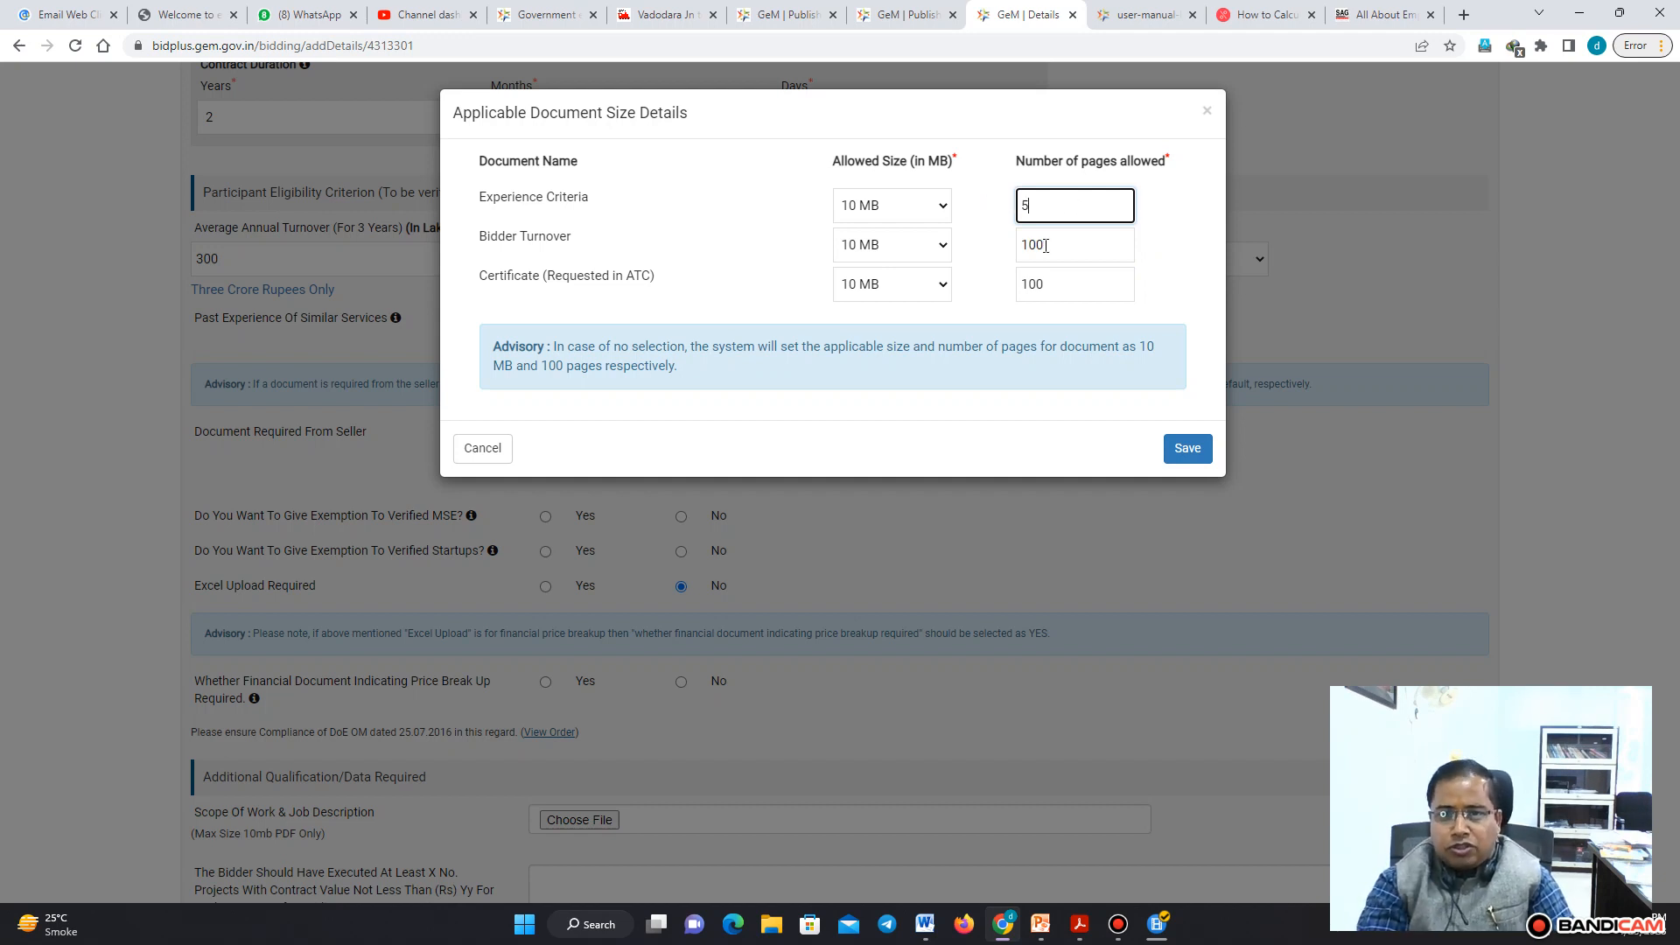
key("Tab")
type("5")
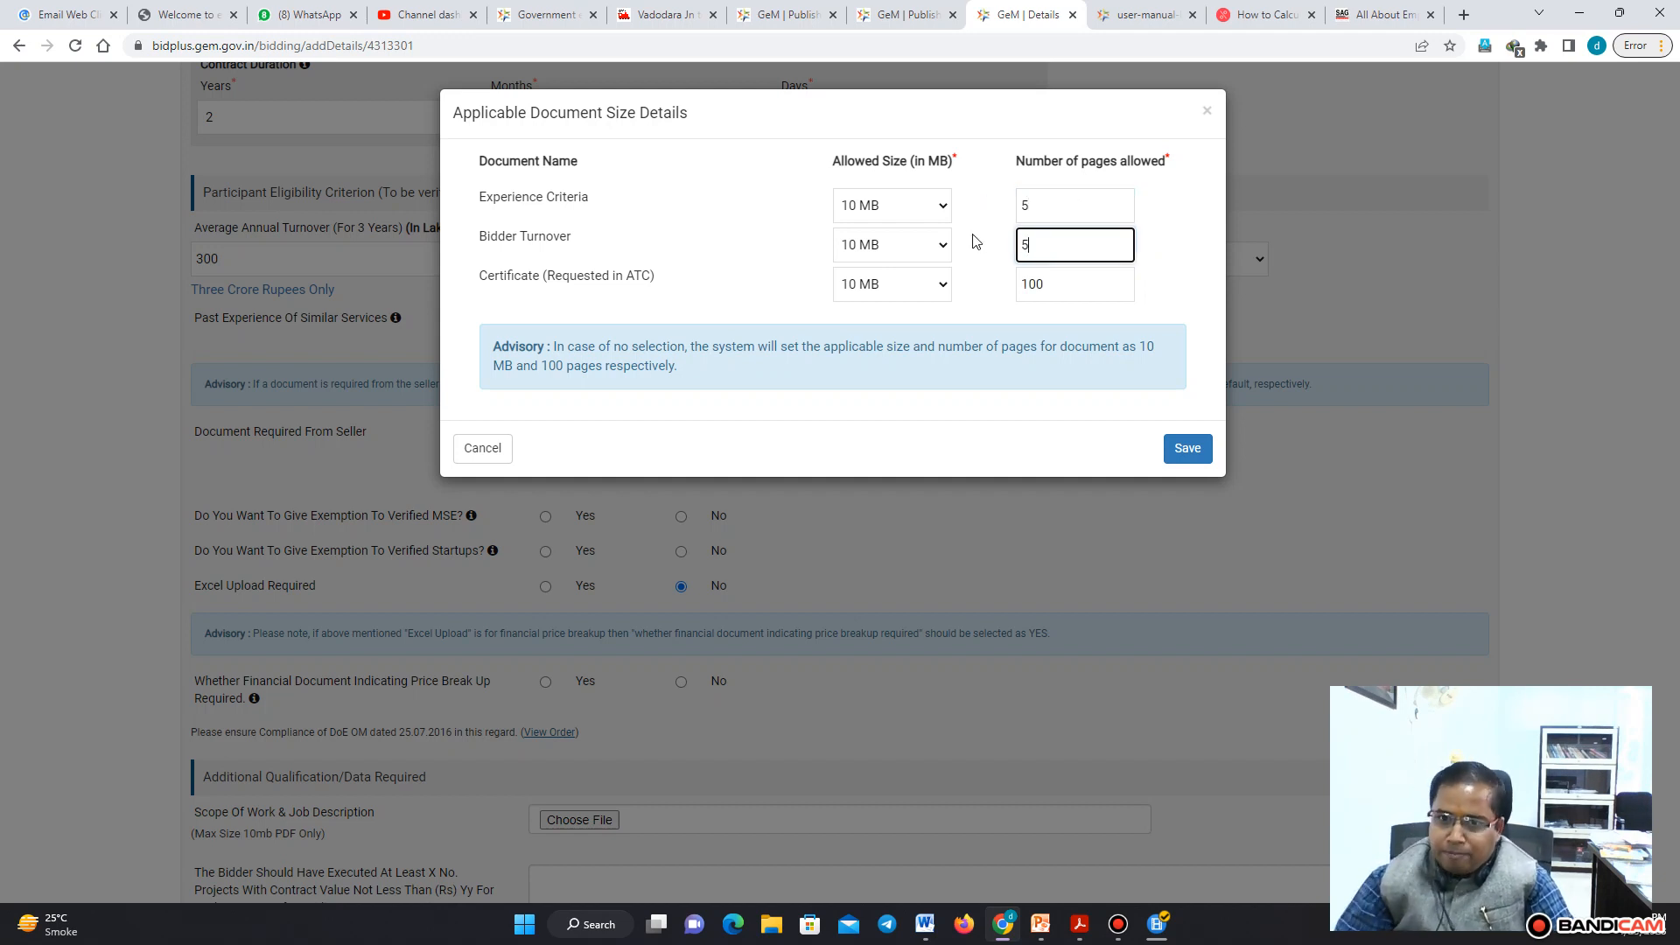
key("Tab")
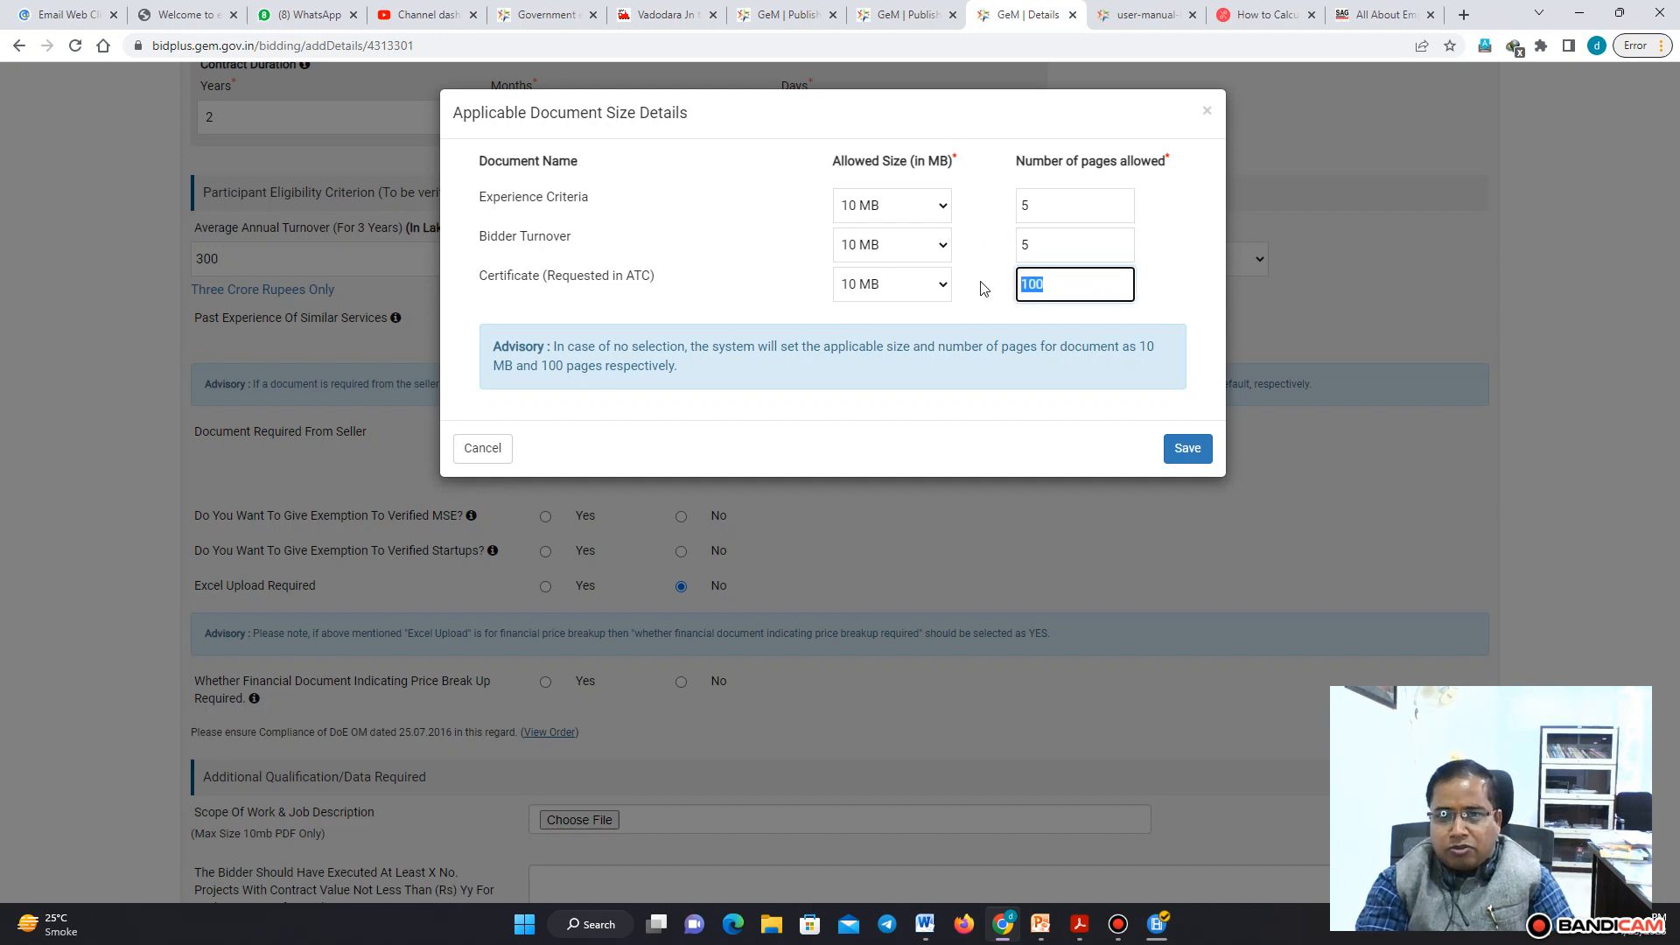
type("10")
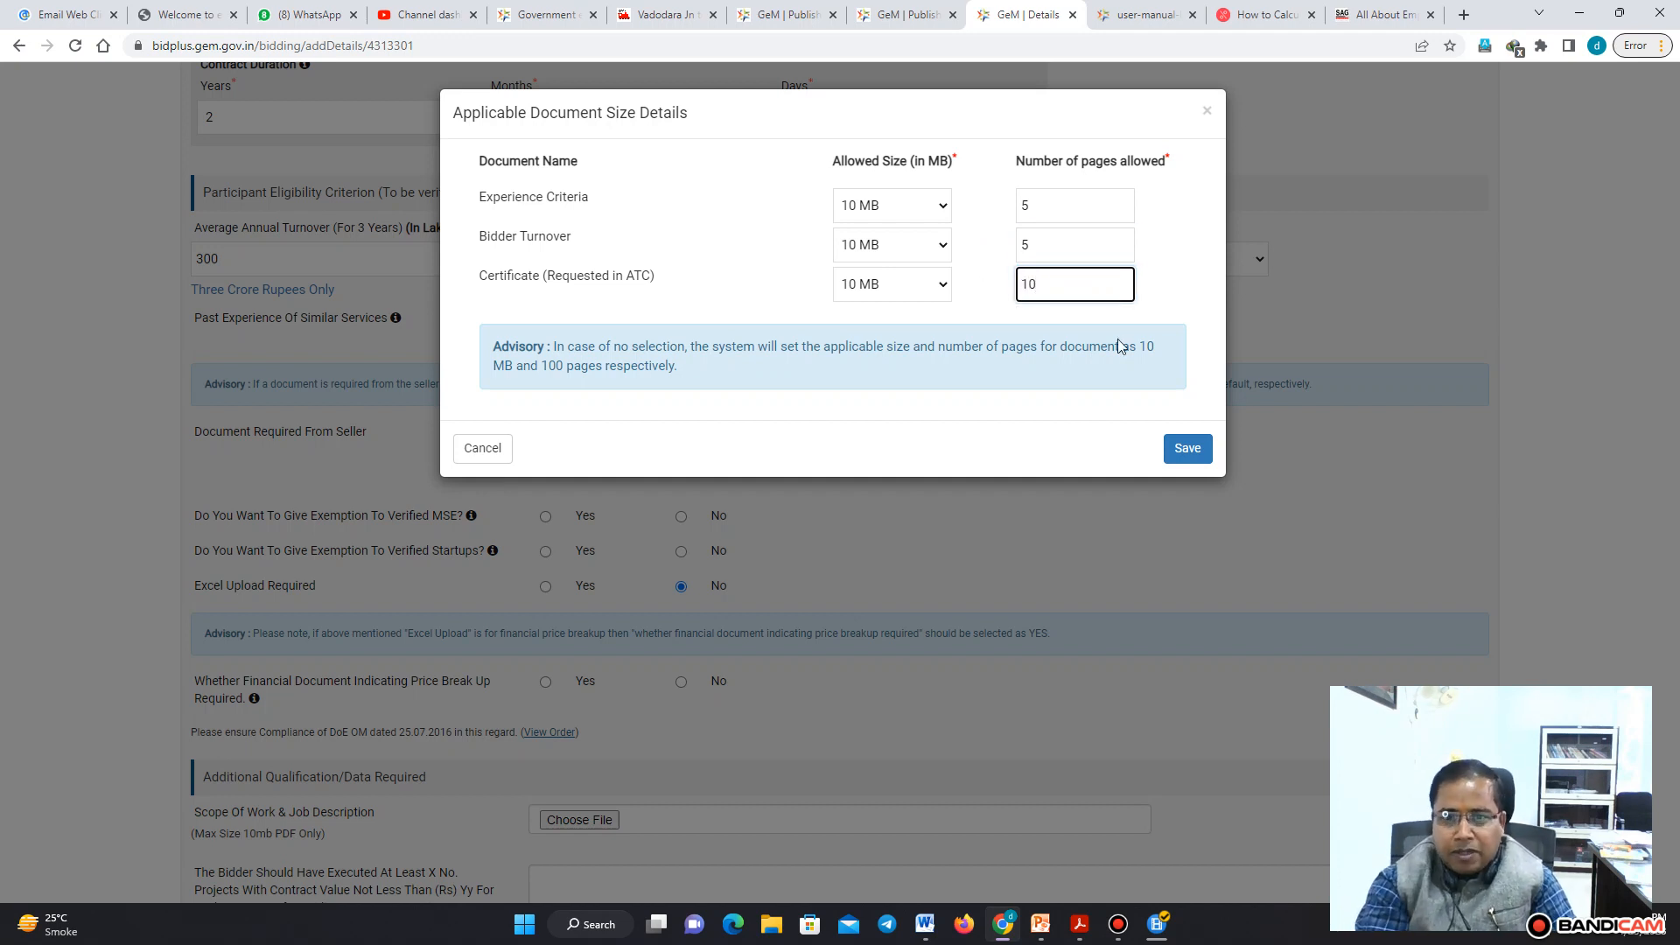
left_click(1188, 451)
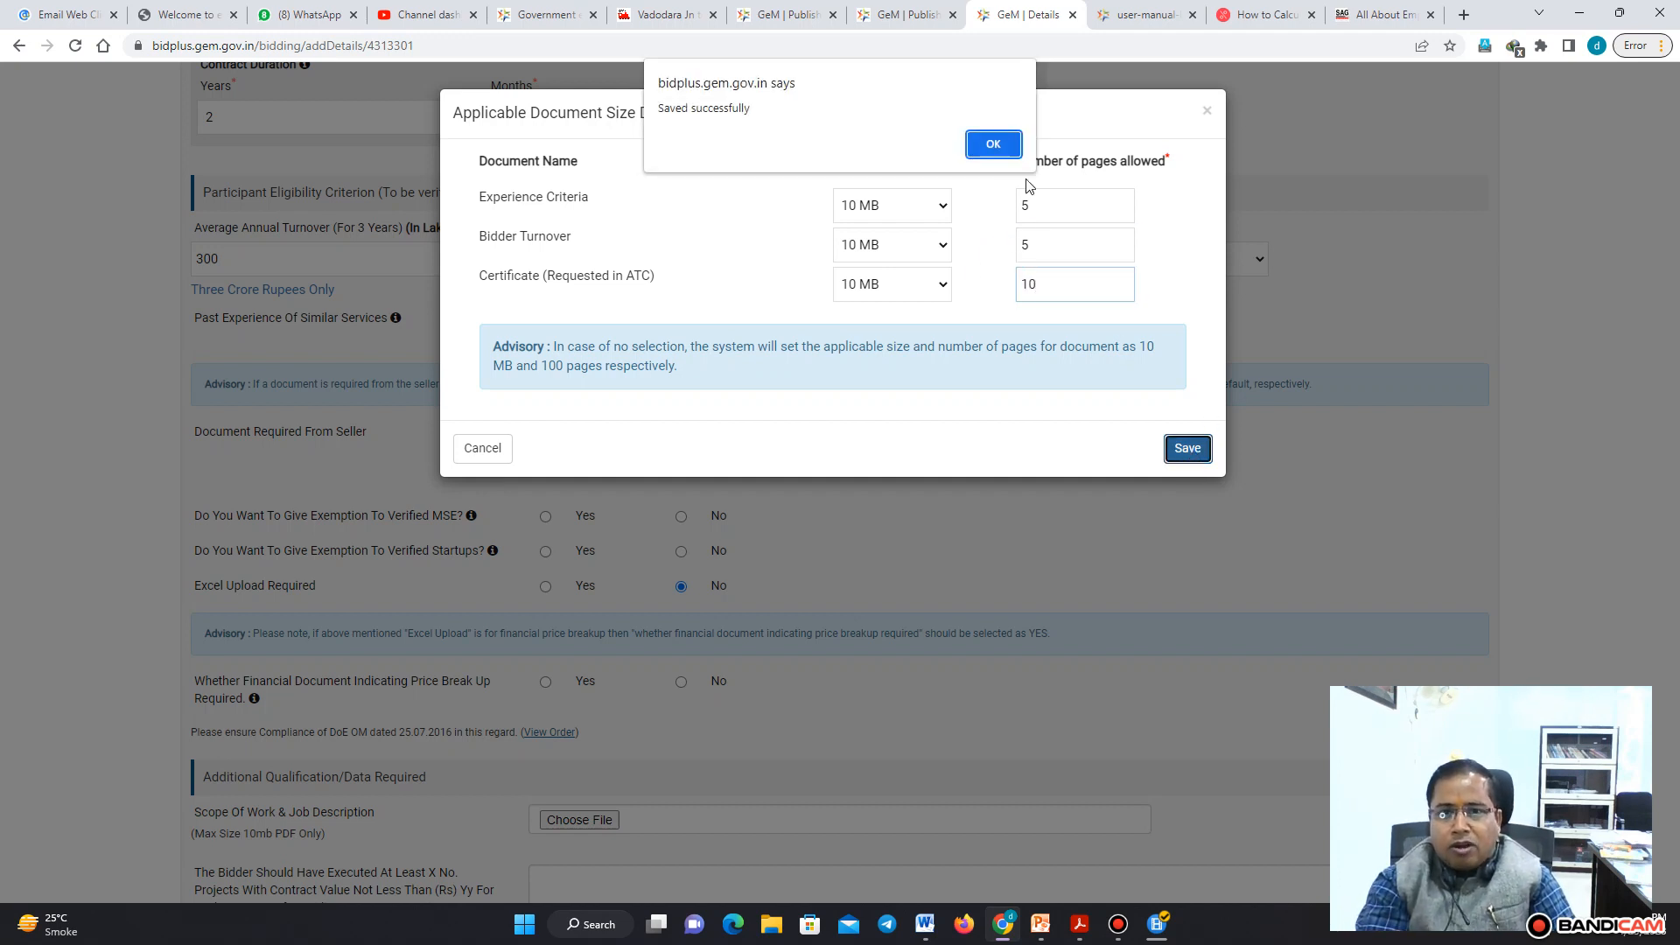
left_click(994, 145)
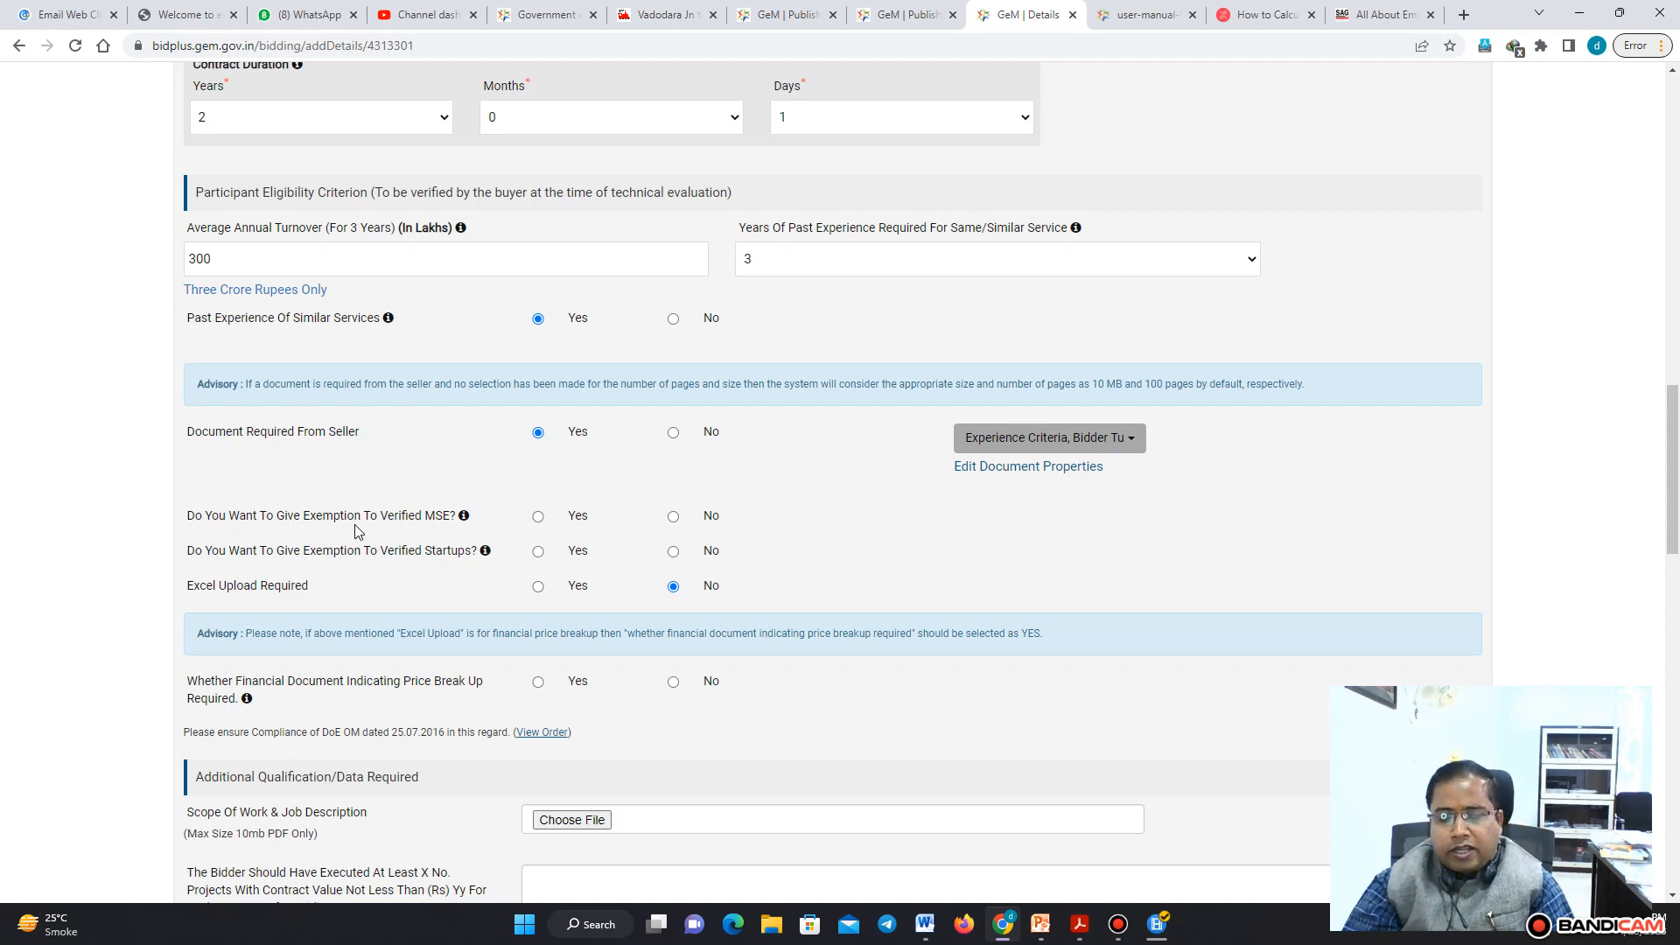
left_click(539, 518)
left_click(1136, 519)
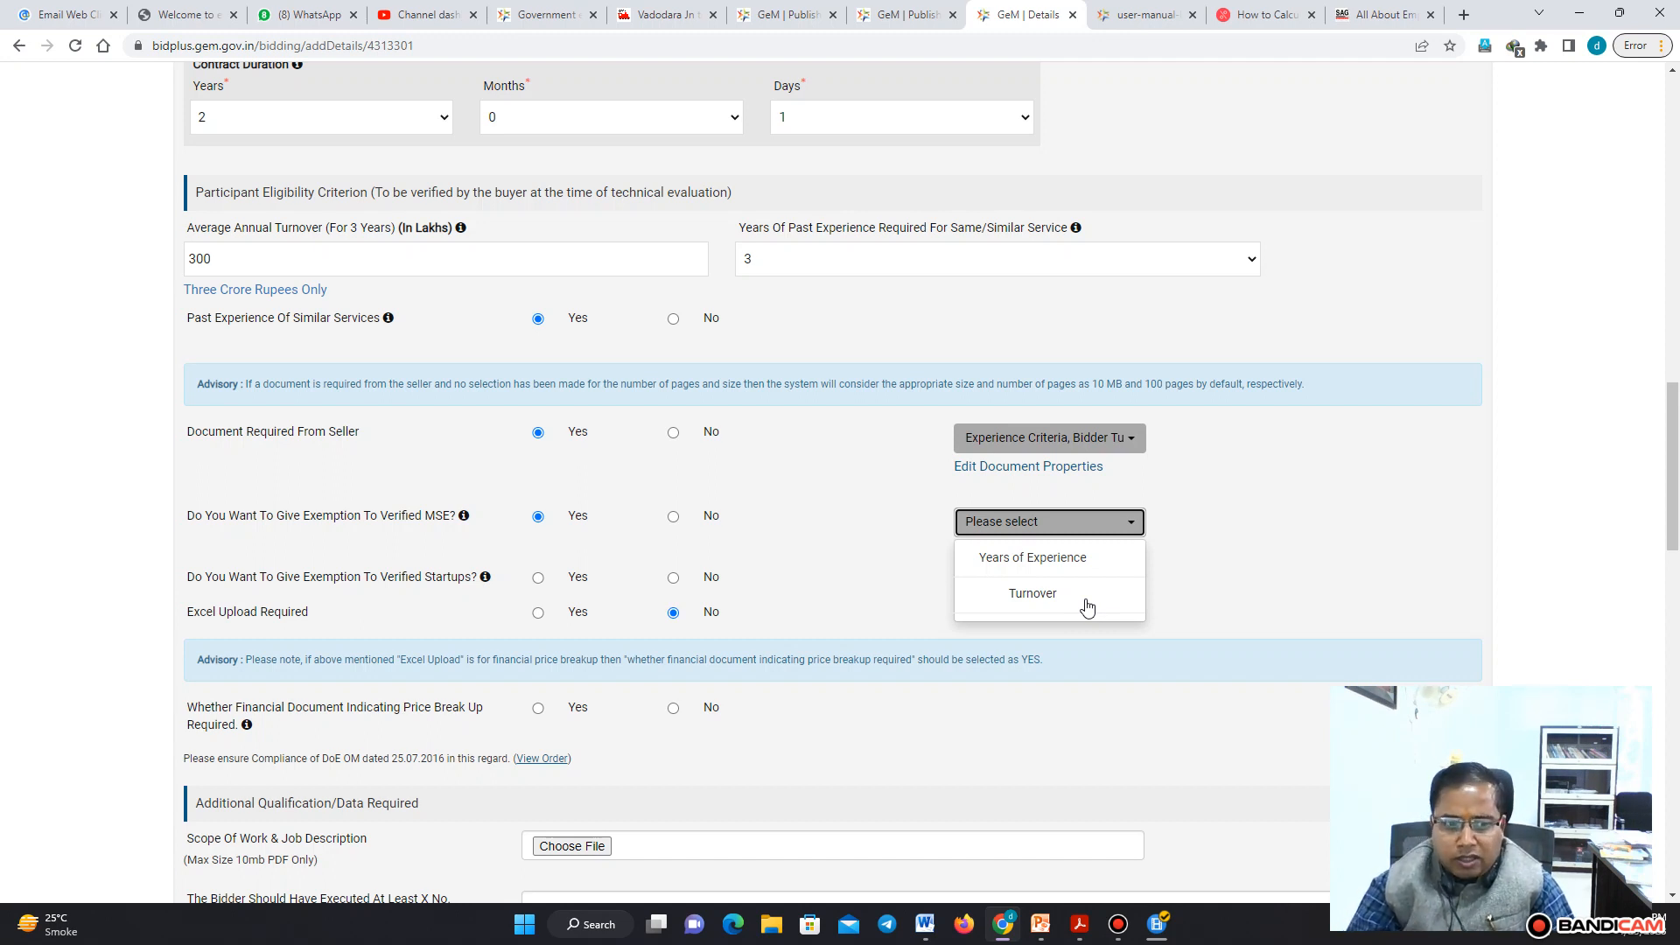
left_click(1121, 525)
Decline exemptions for verified MSEs and startups and set the financial price-breakup document requirement to No
left_click(673, 516)
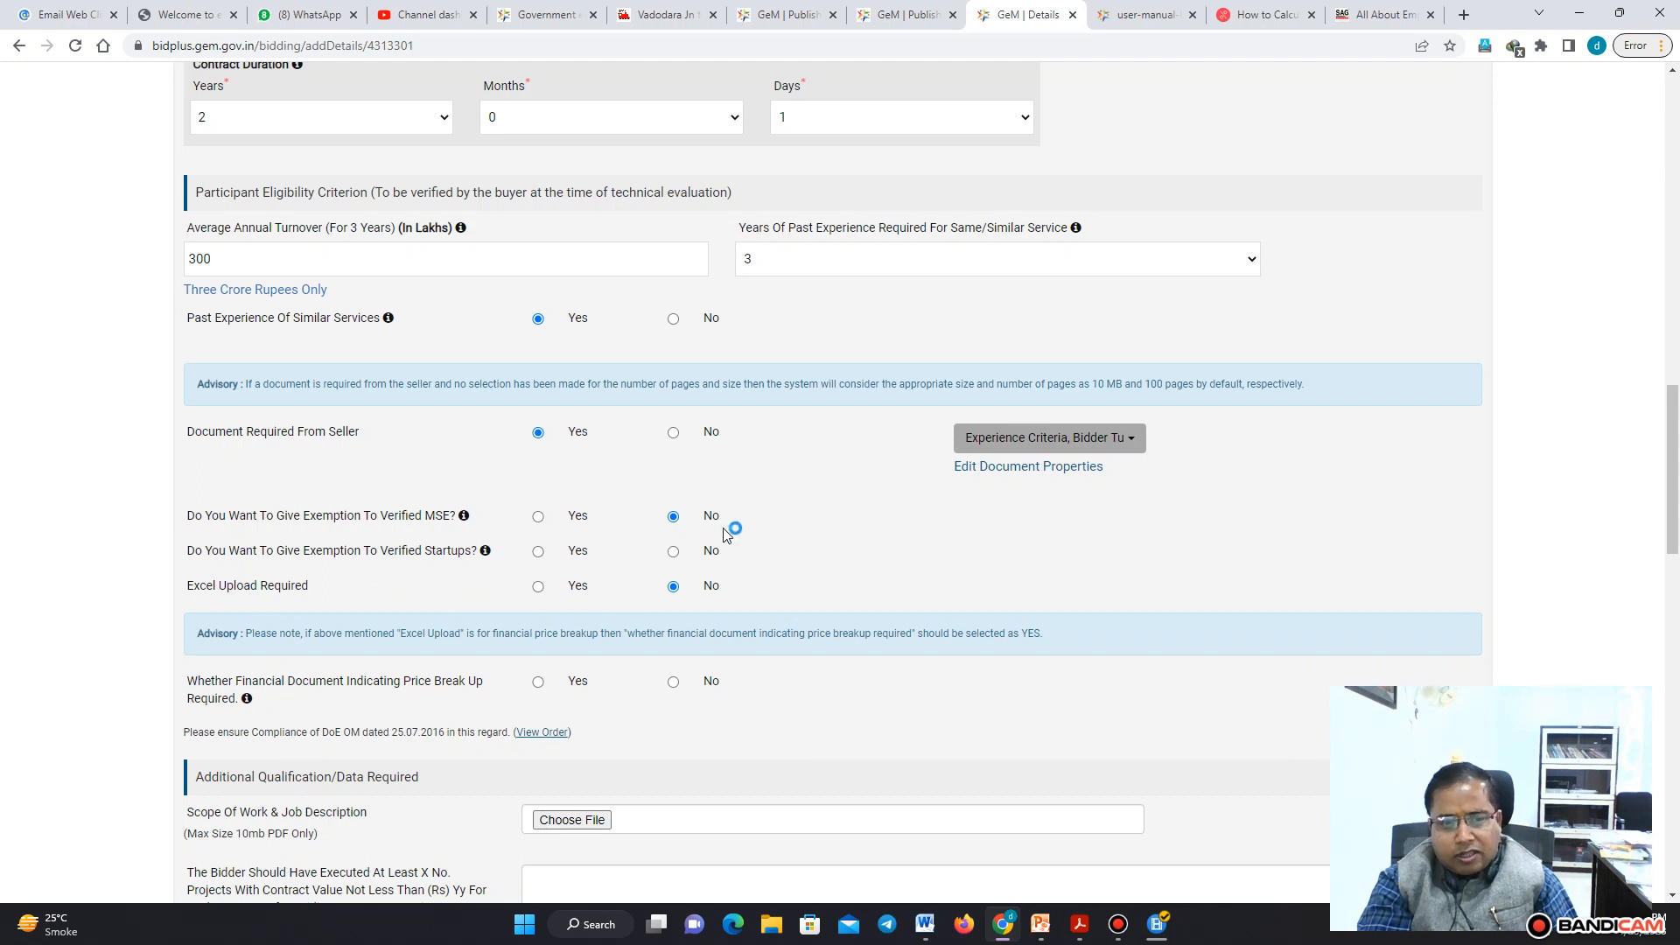
left_click(673, 552)
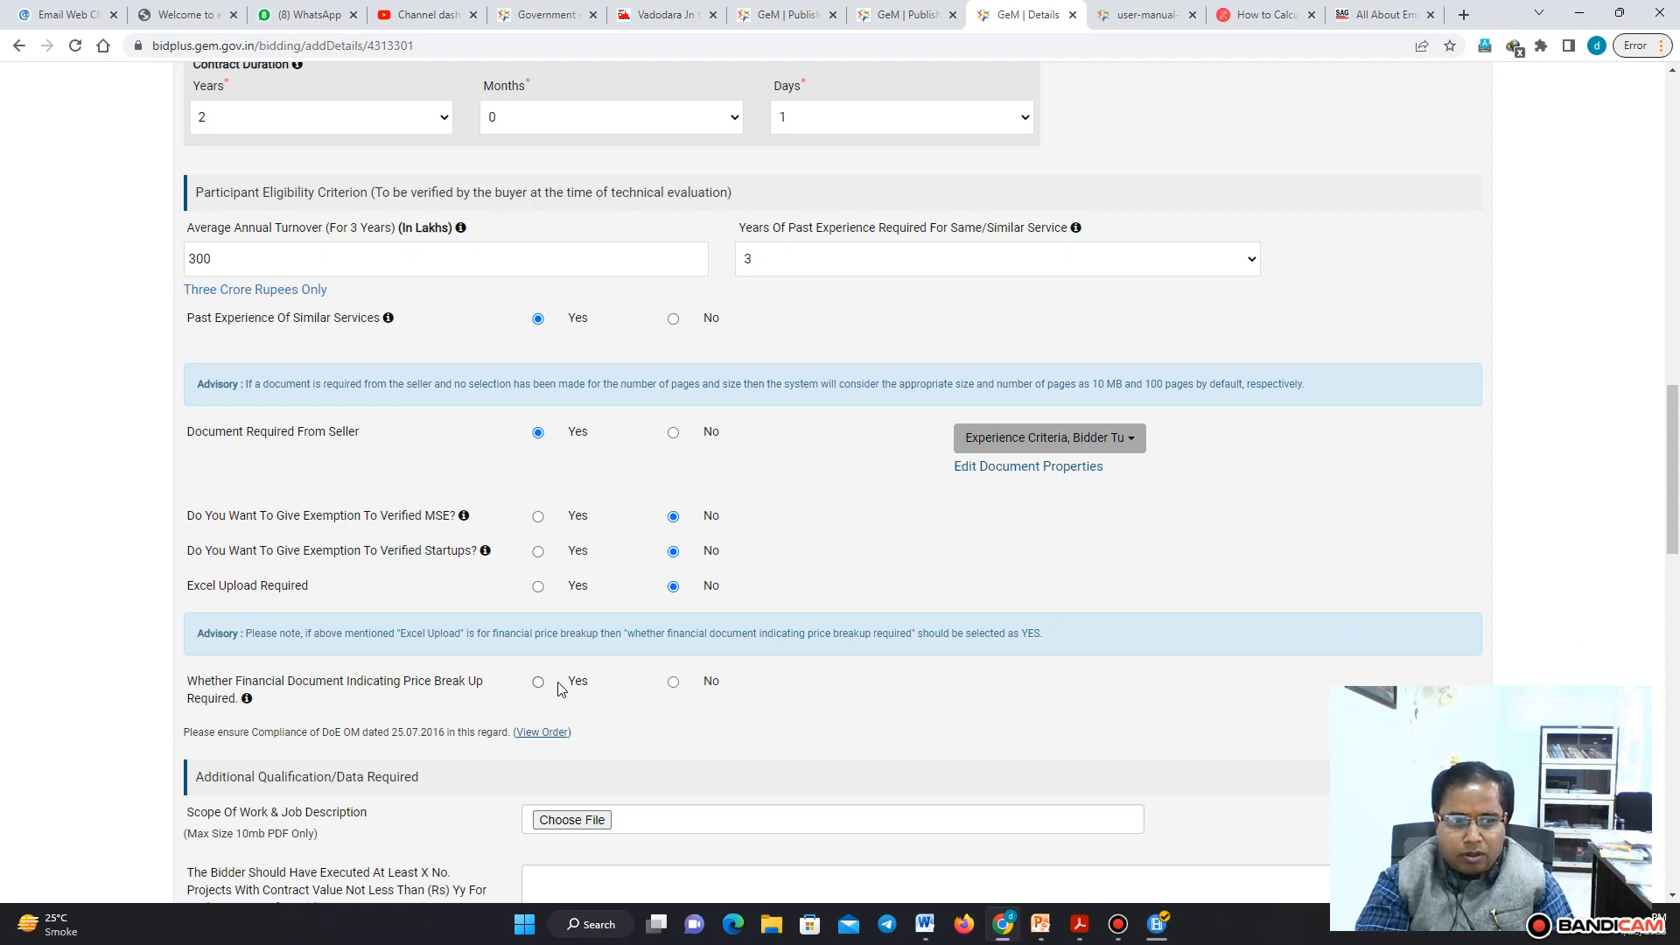
left_click(674, 683)
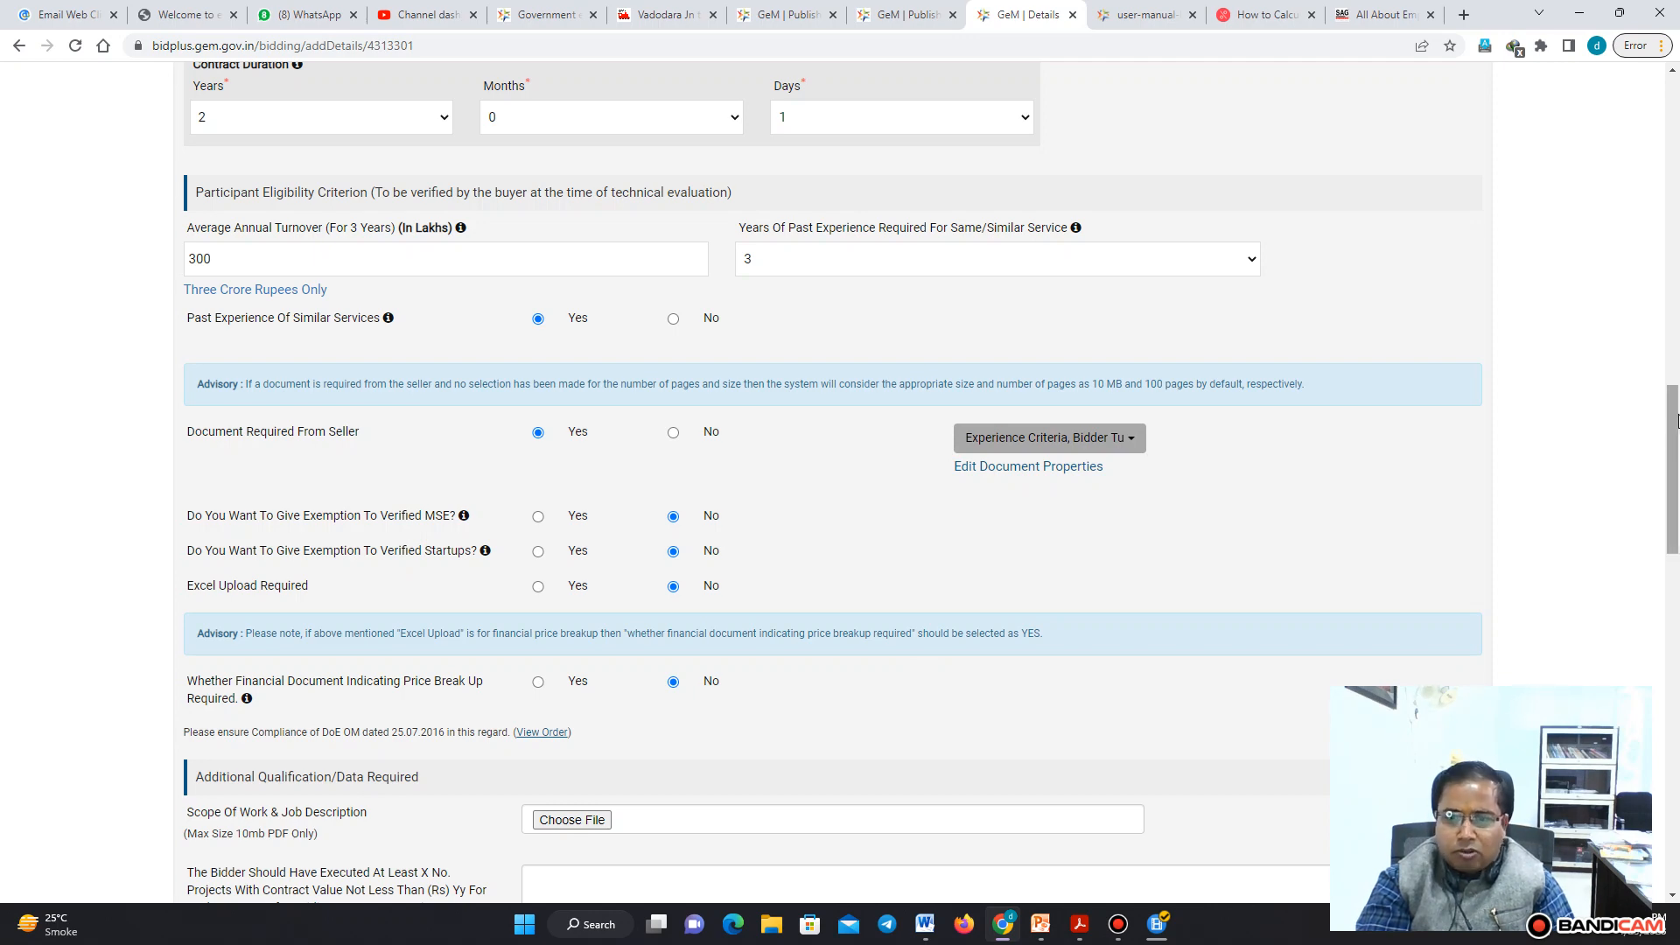
Enter Gujarat as the geographic presence office registration certificate requirement
left_click_drag(1678, 420, 1678, 510)
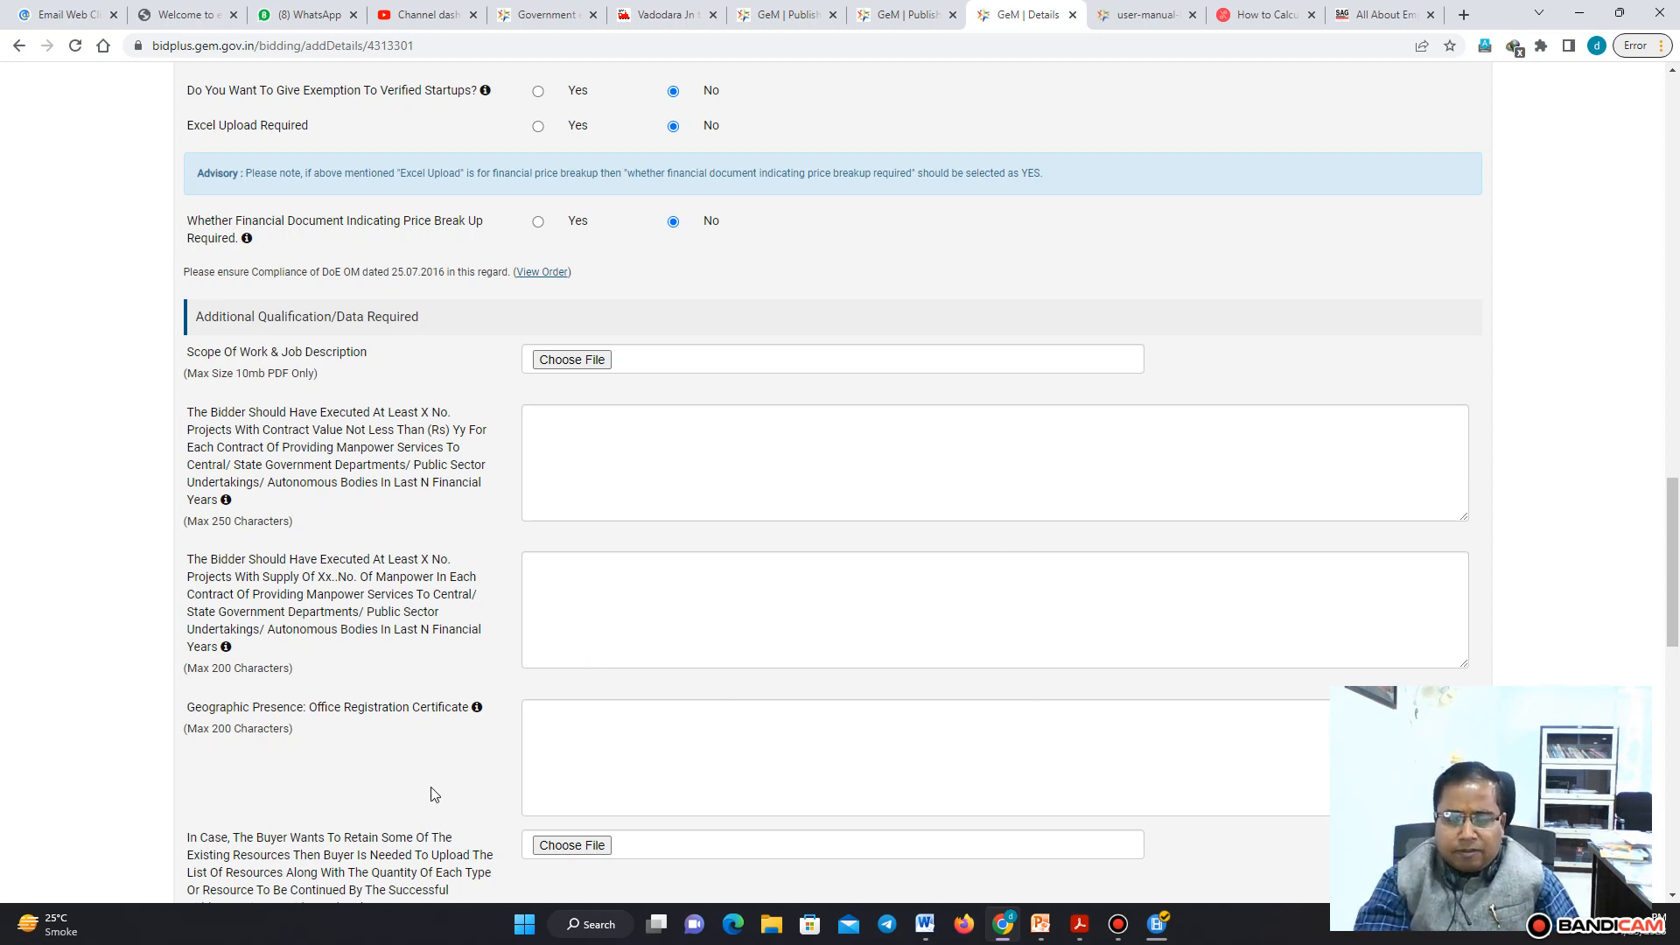
left_click(626, 726)
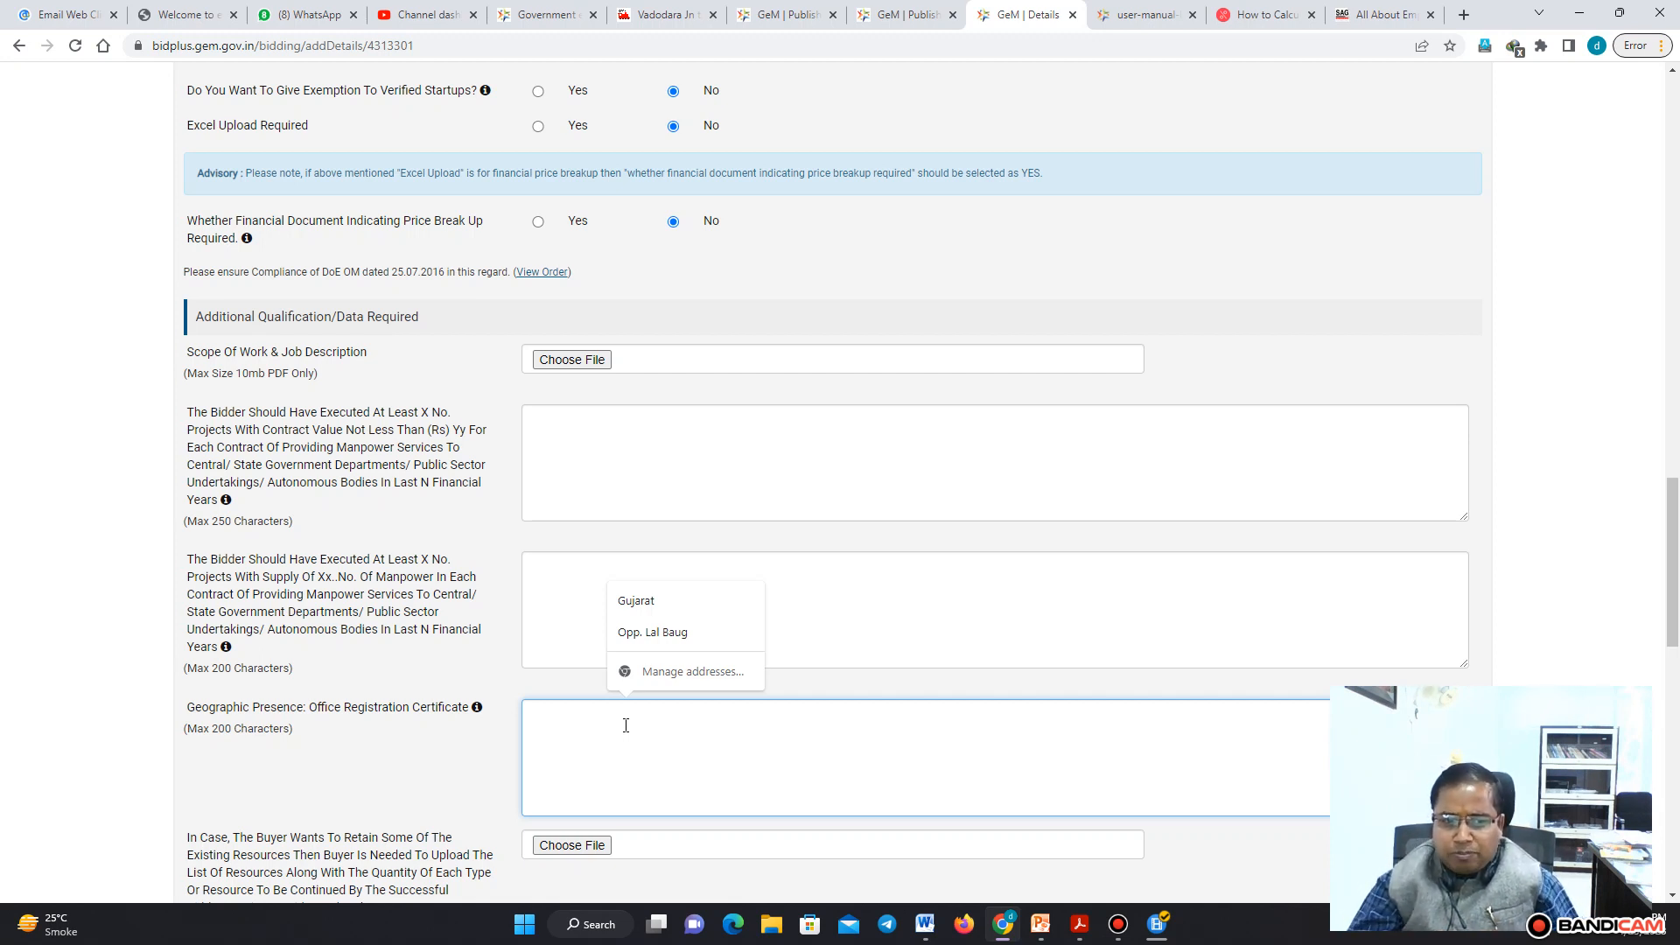
left_click(679, 602)
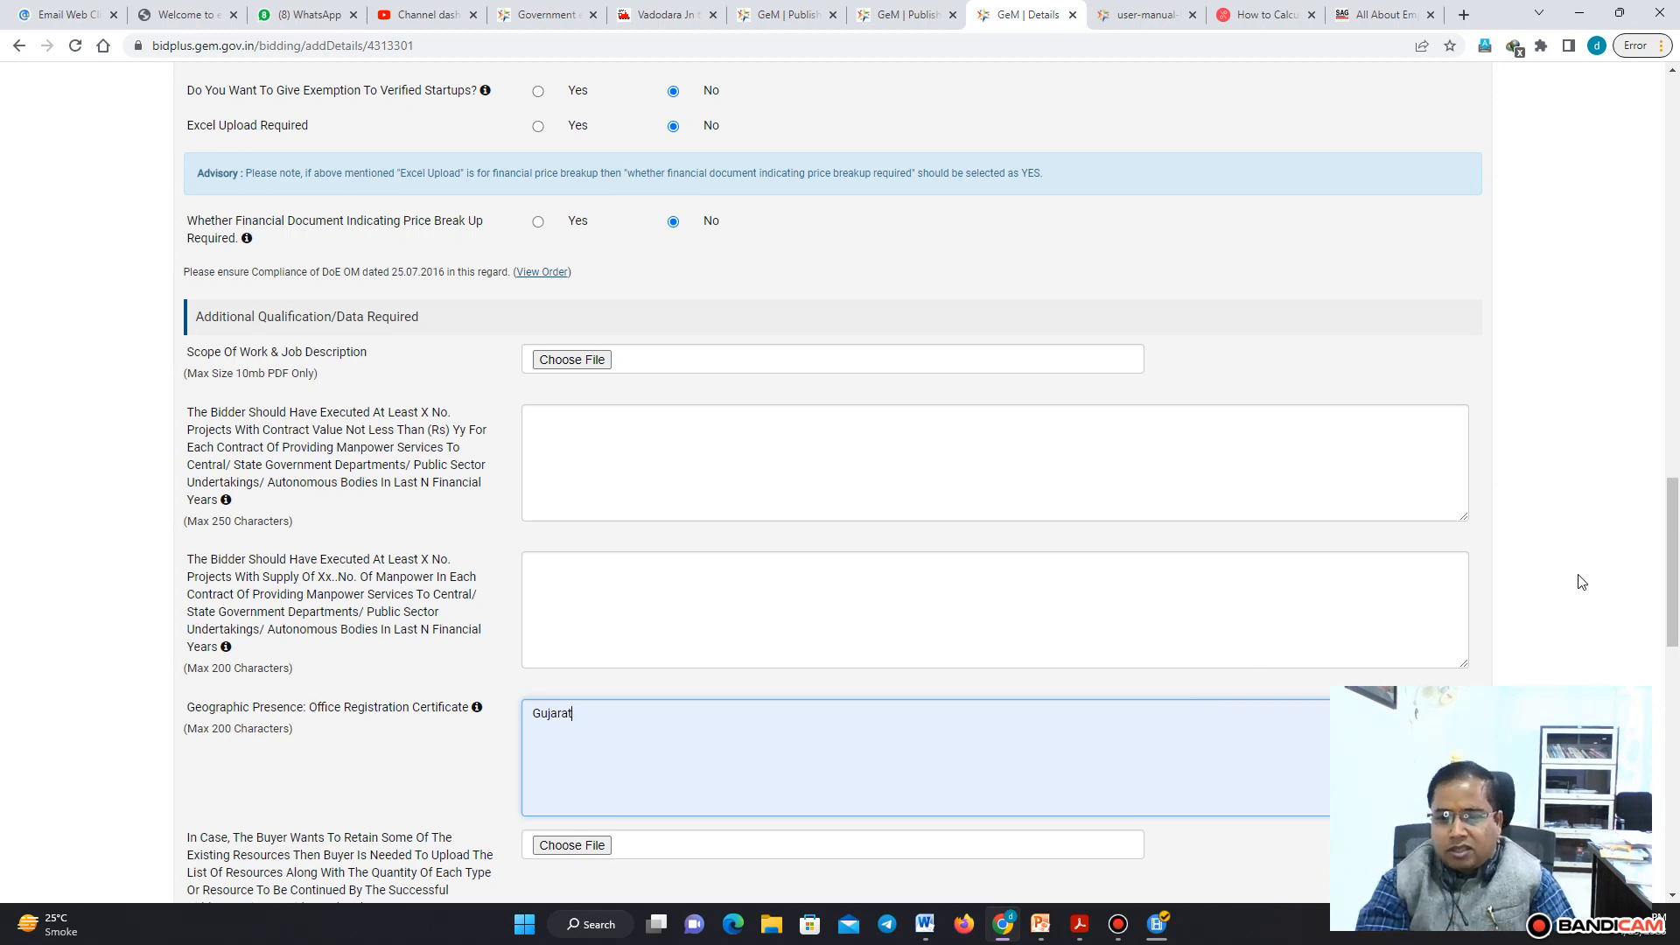
Examine the pre-bid interaction options and the emergency procurement certification statement, keeping pre-bid interaction at No
left_click_drag(1675, 555, 1678, 588)
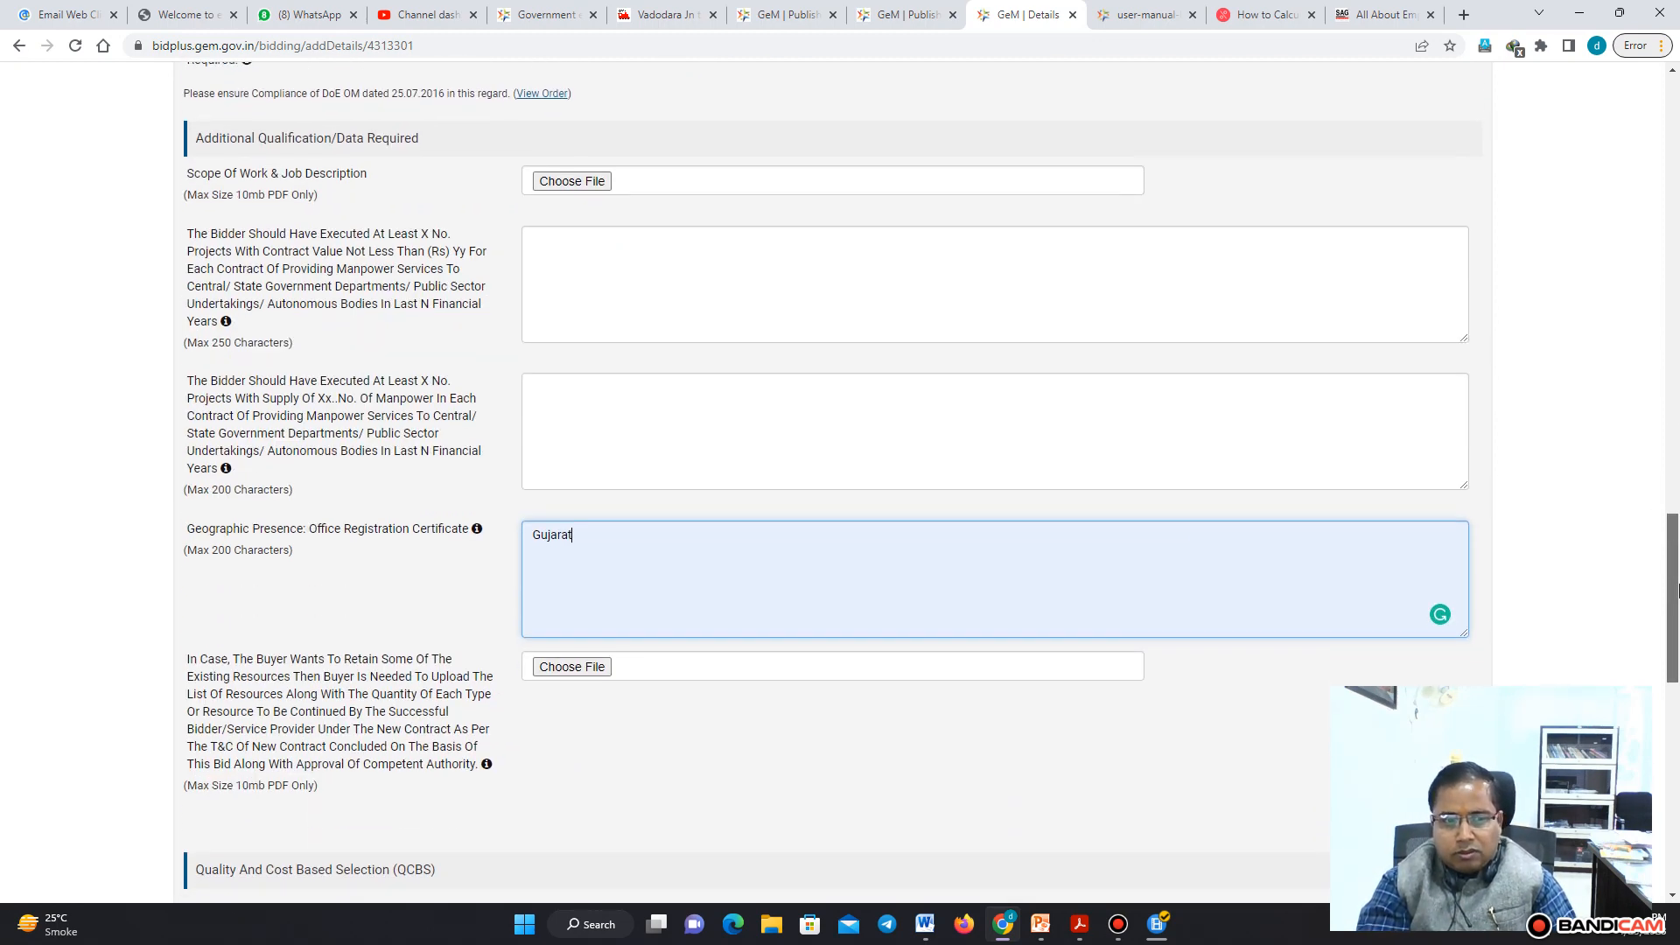
left_click_drag(1678, 590, 1678, 653)
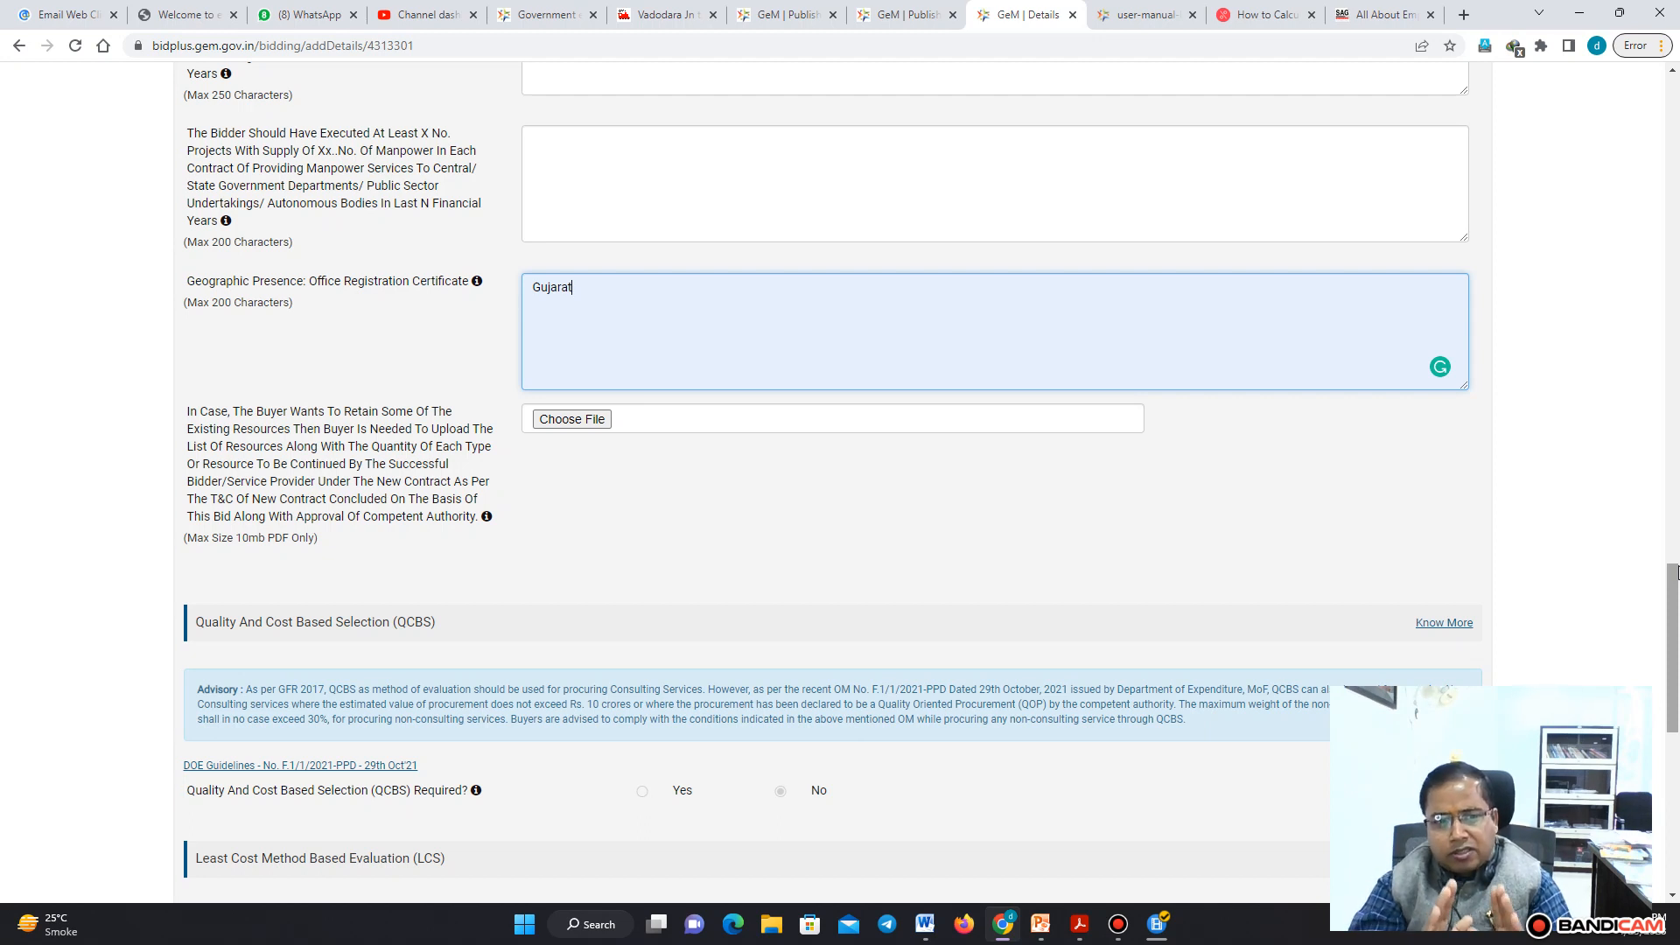
scroll(1676, 570, "down", 4)
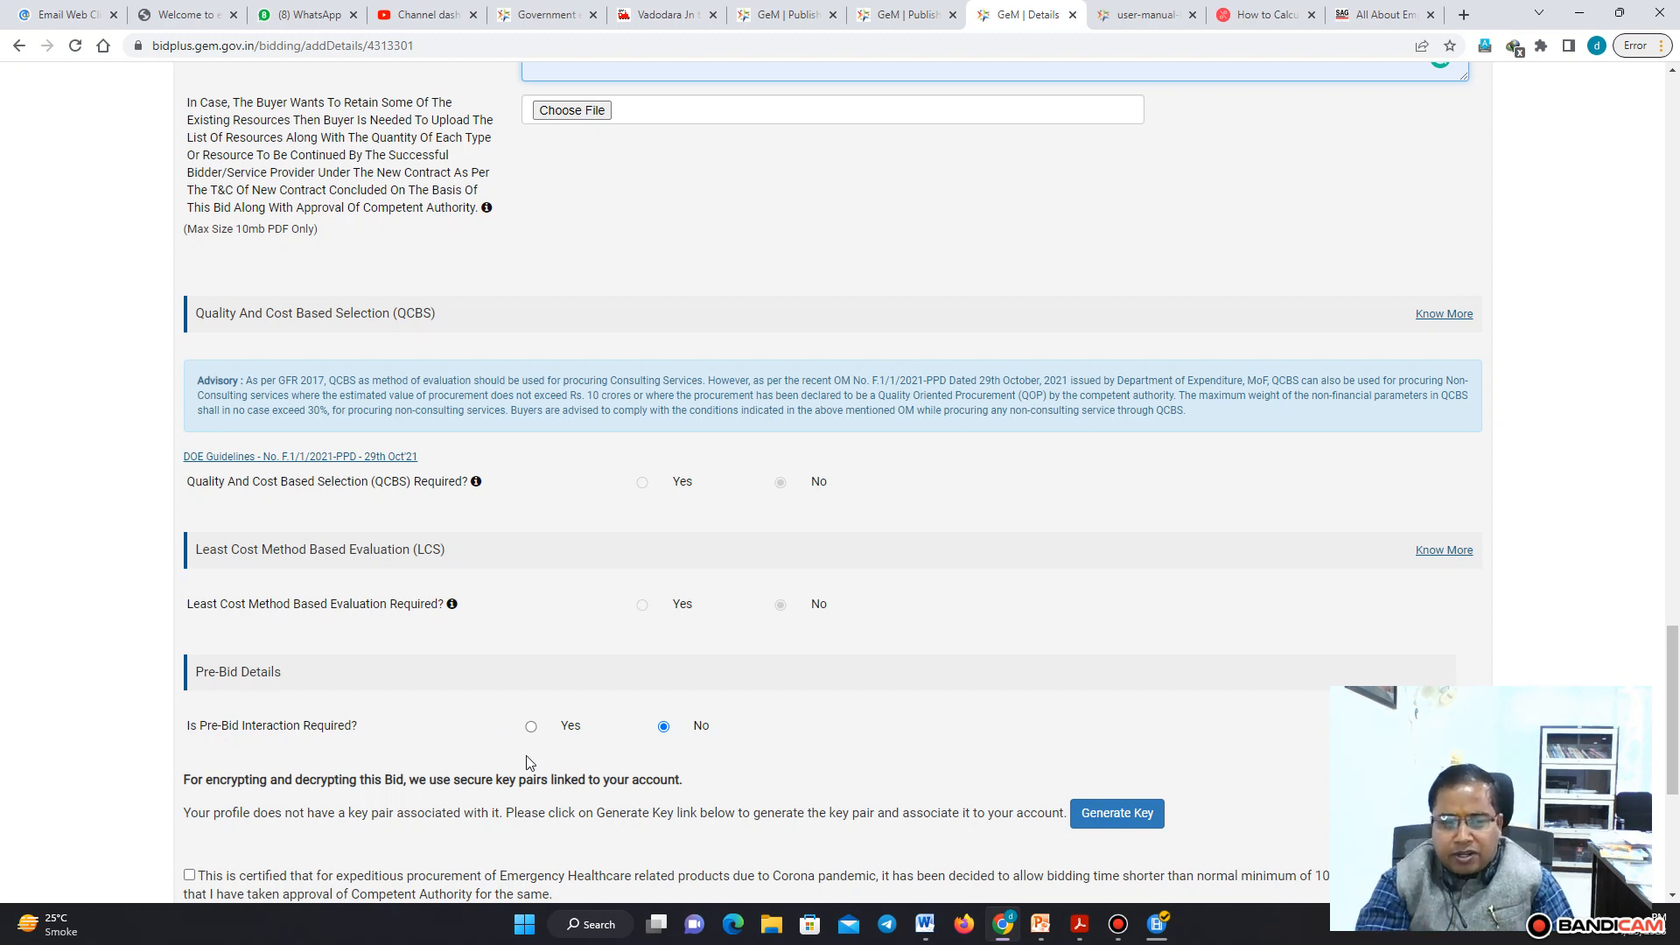
left_click(532, 727)
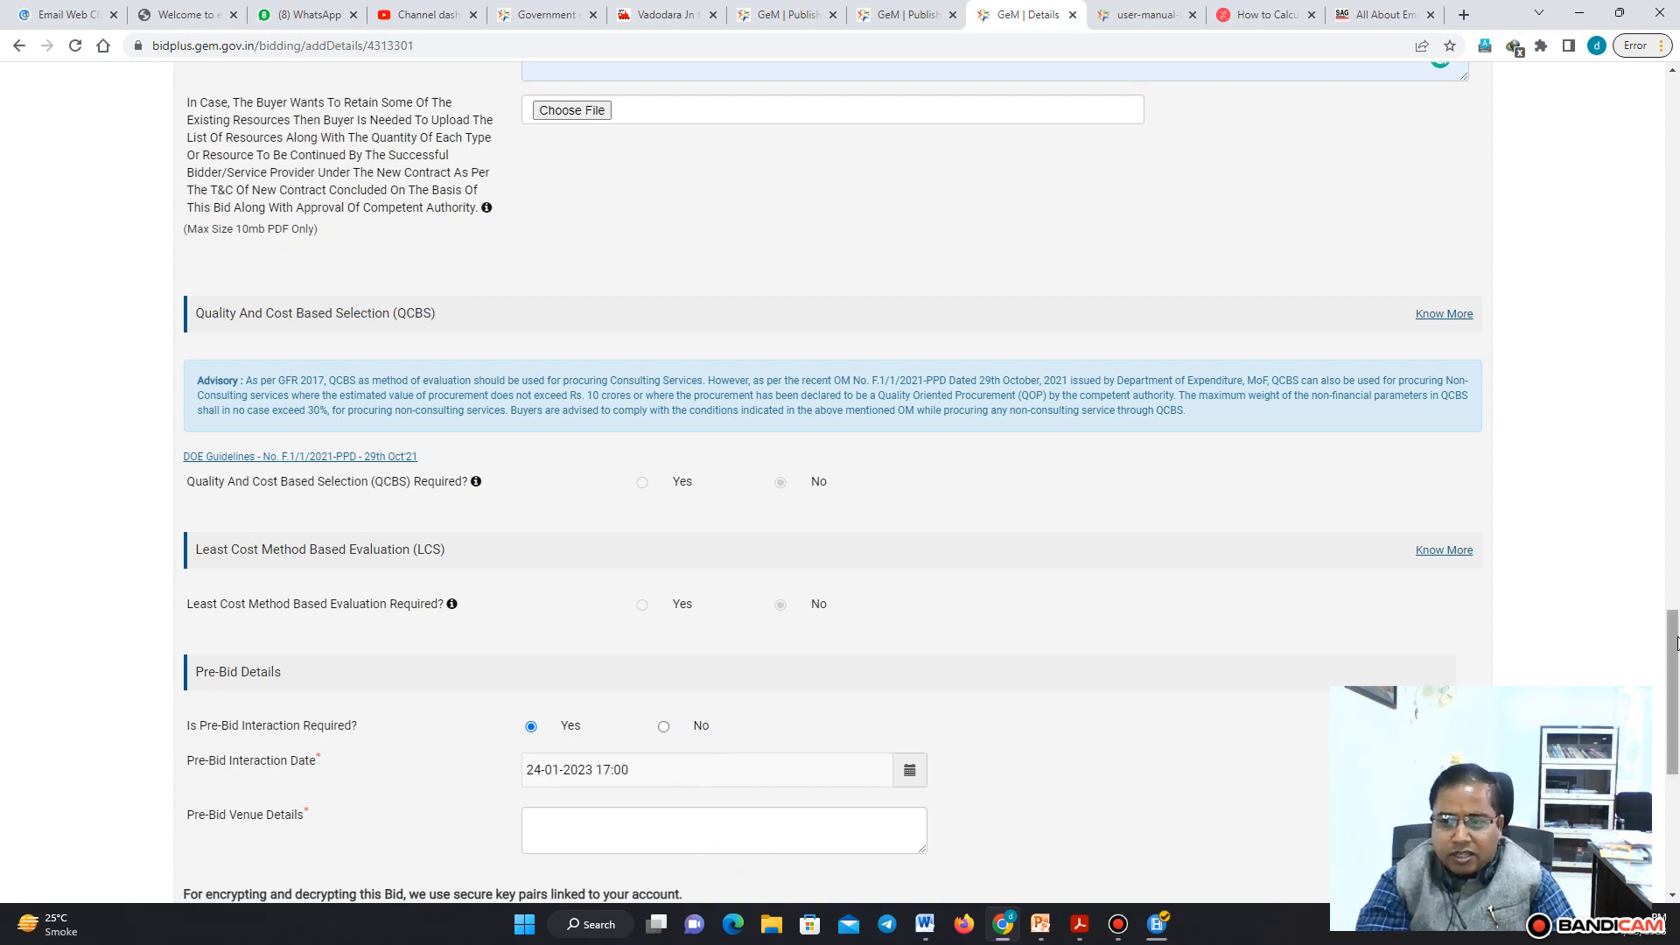
left_click_drag(1676, 639, 1677, 681)
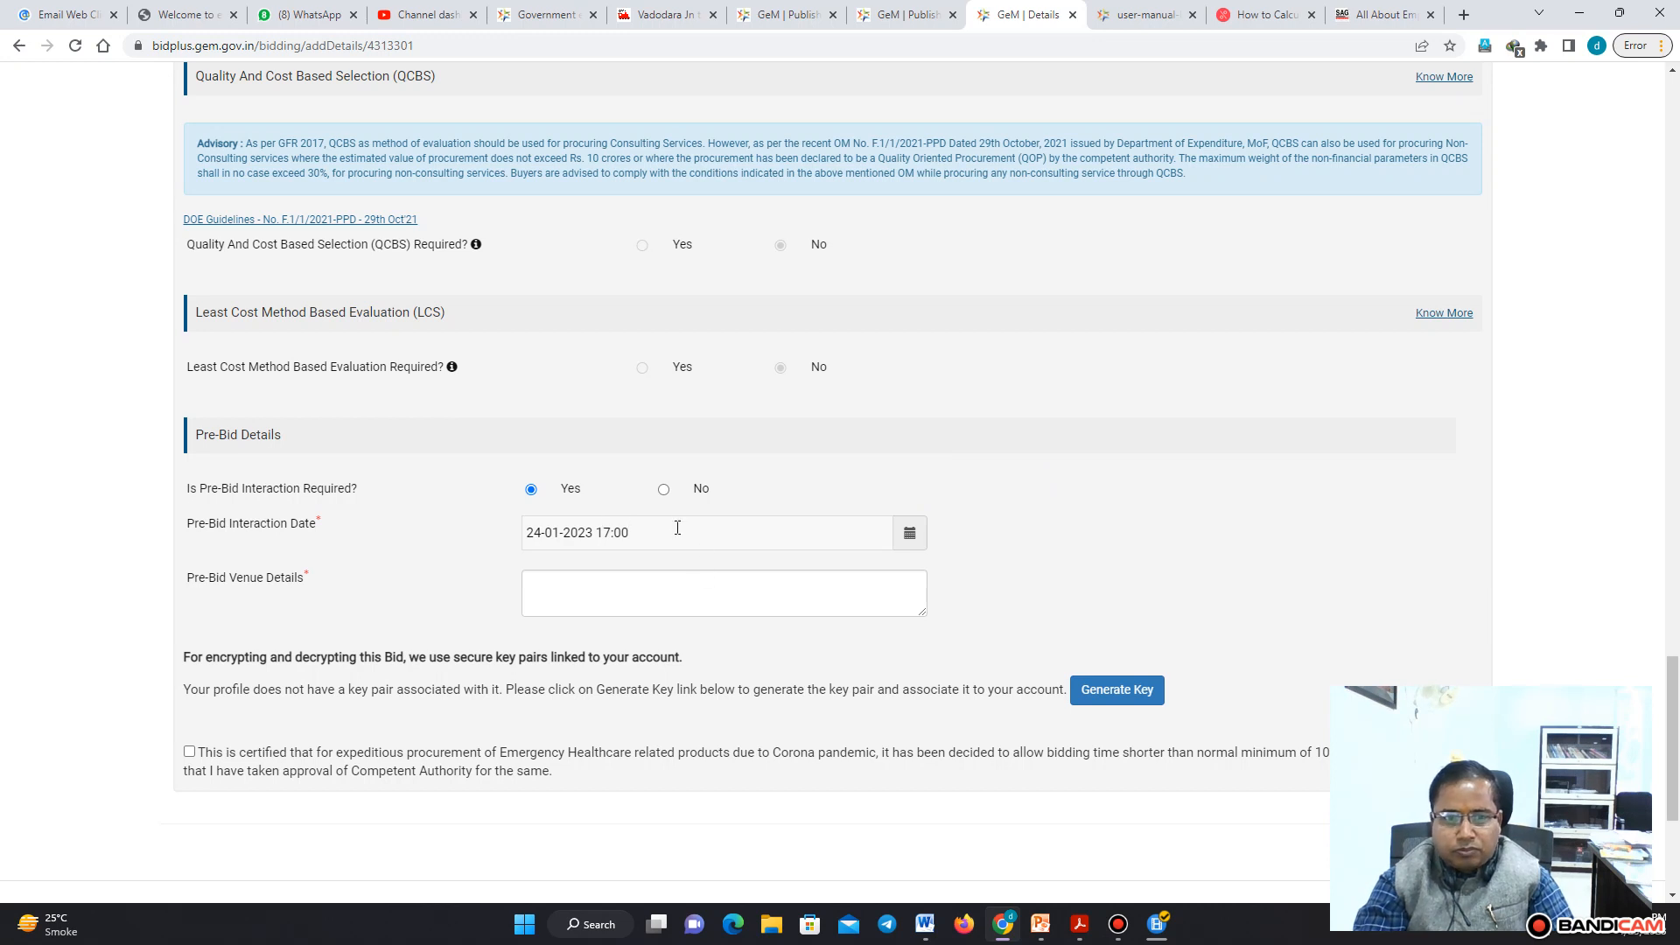
left_click(663, 488)
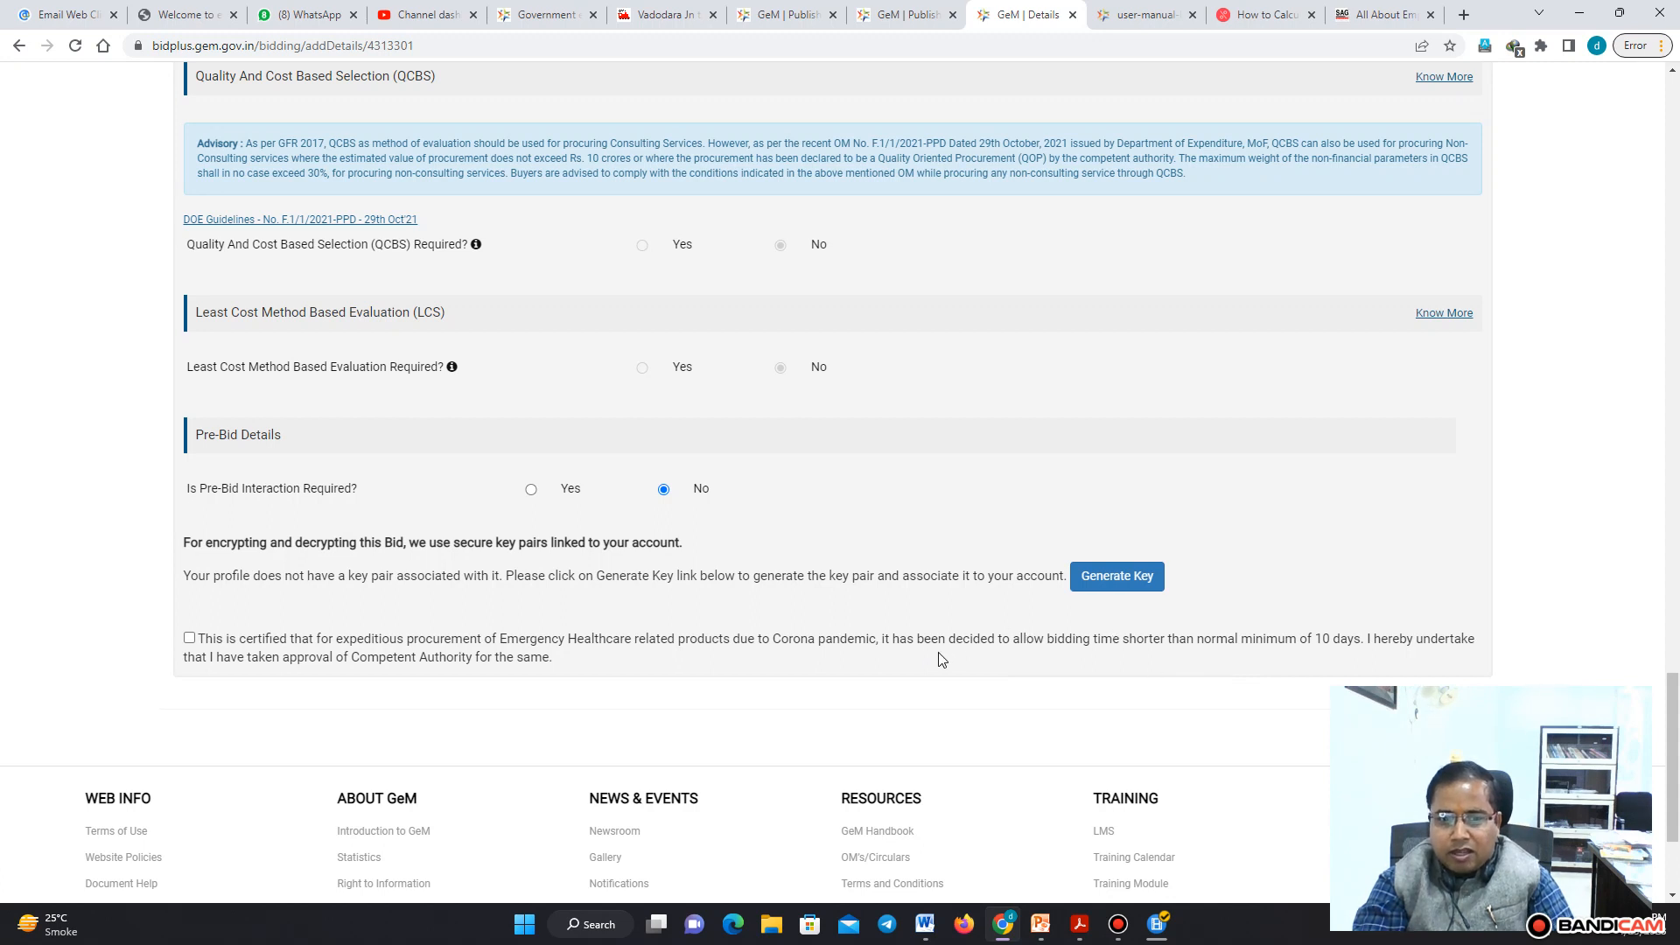
left_click_drag(931, 641, 1367, 640)
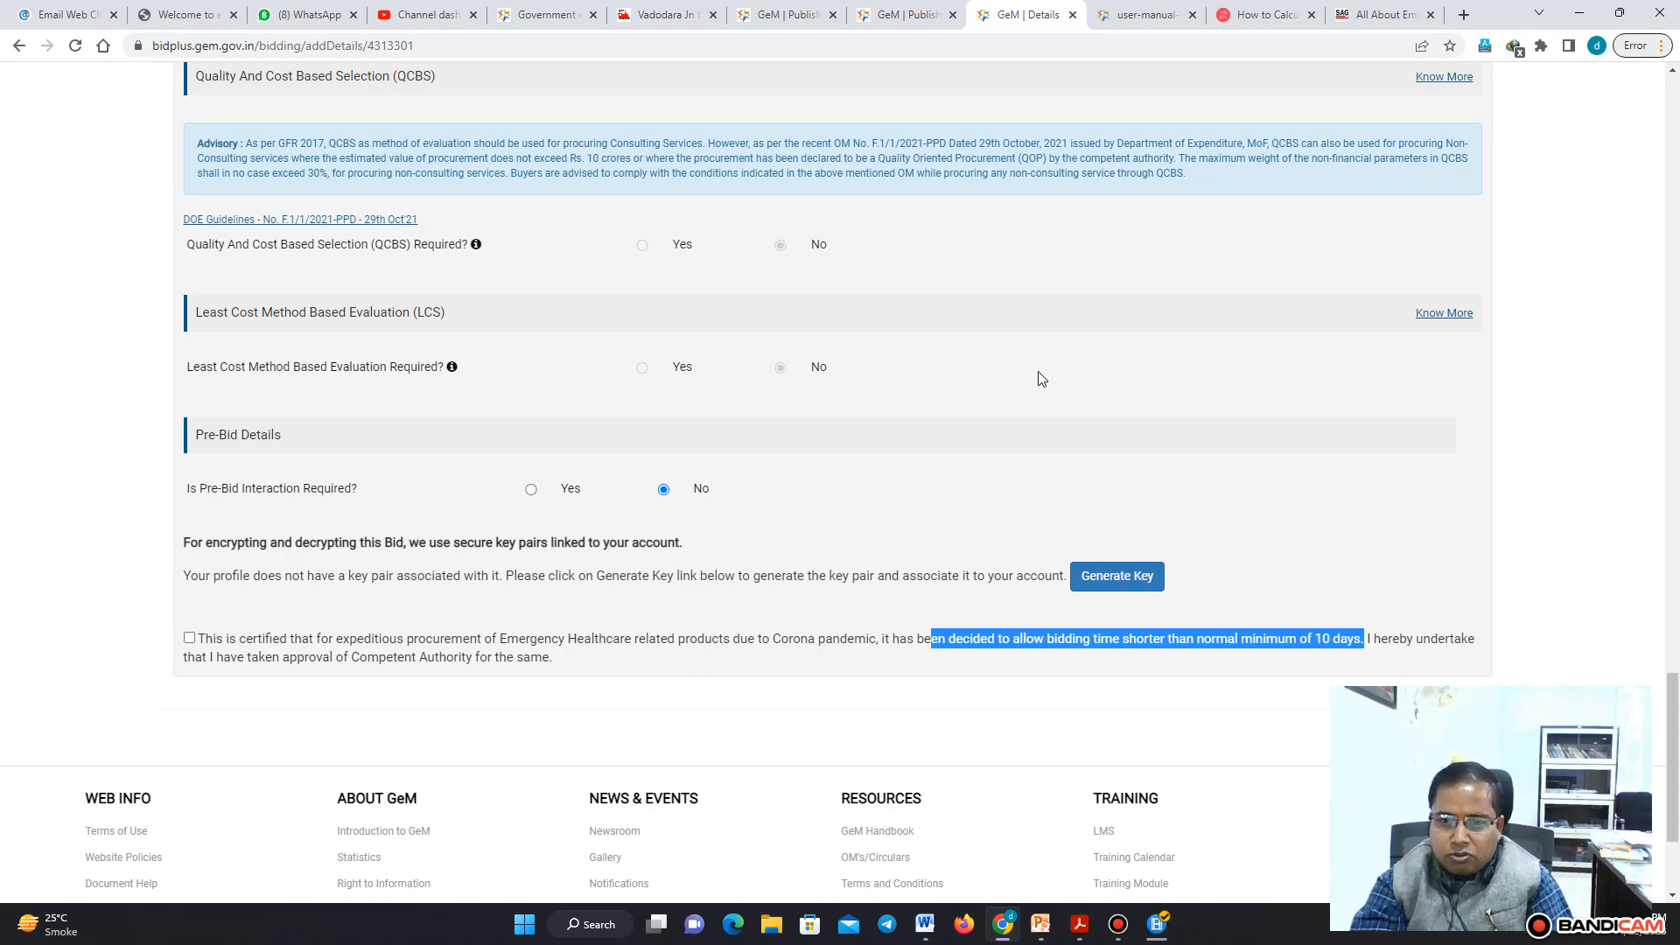
Generate the bid encryption key pair, dismiss the confirmation and save the bid details
left_click(1111, 583)
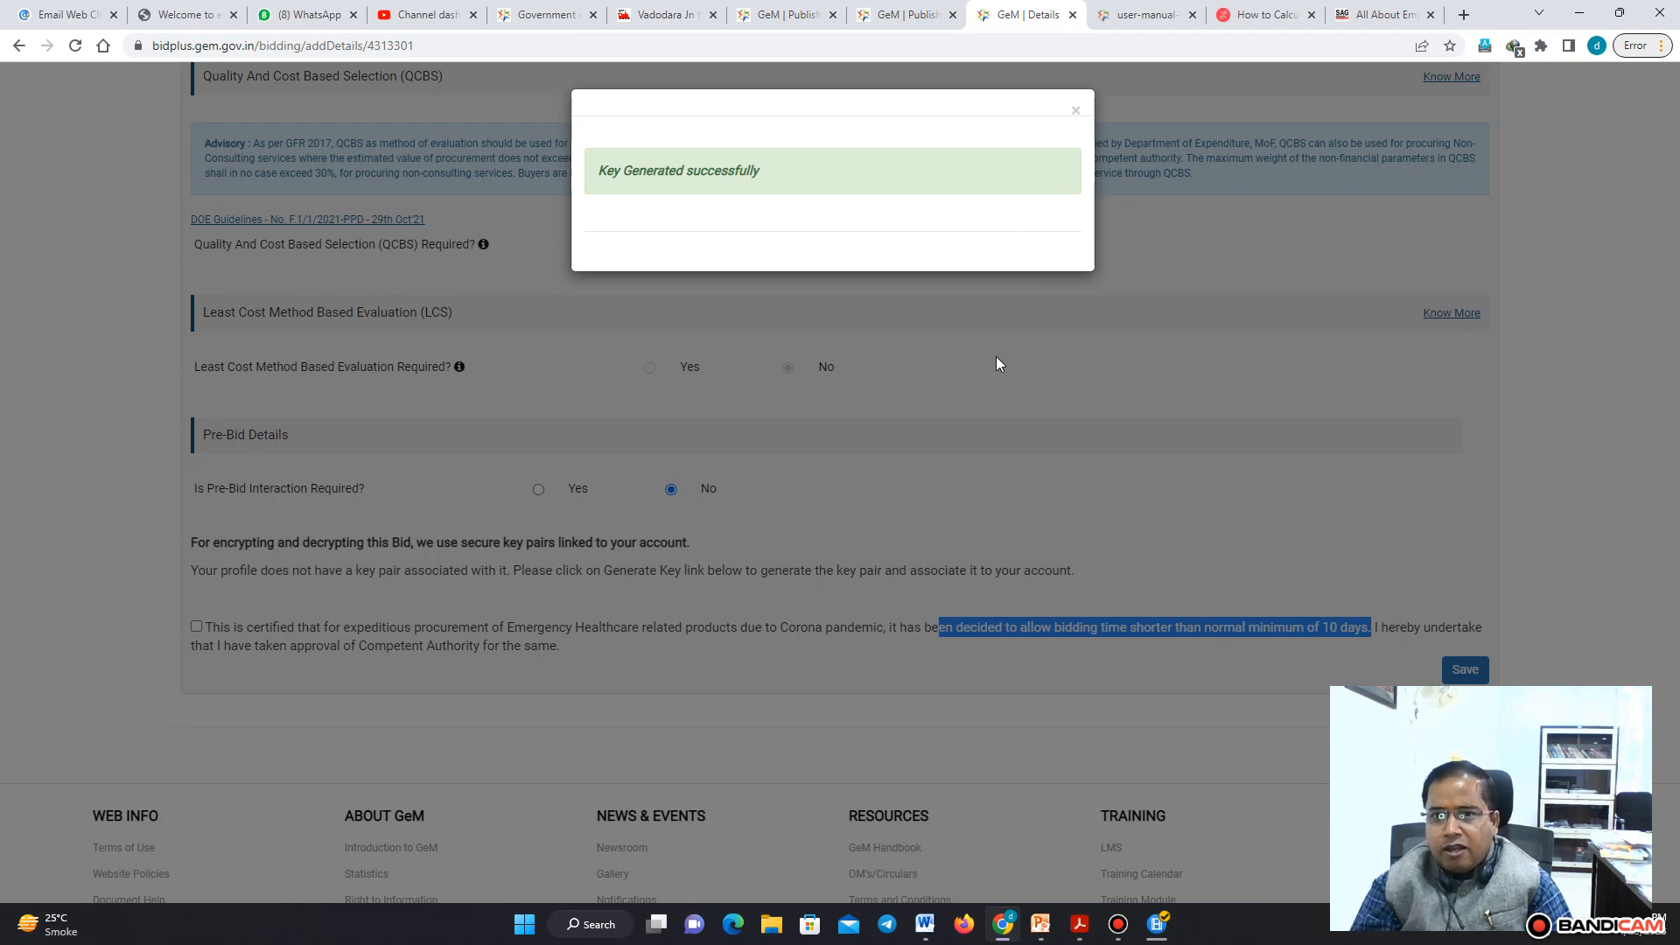
left_click(1076, 113)
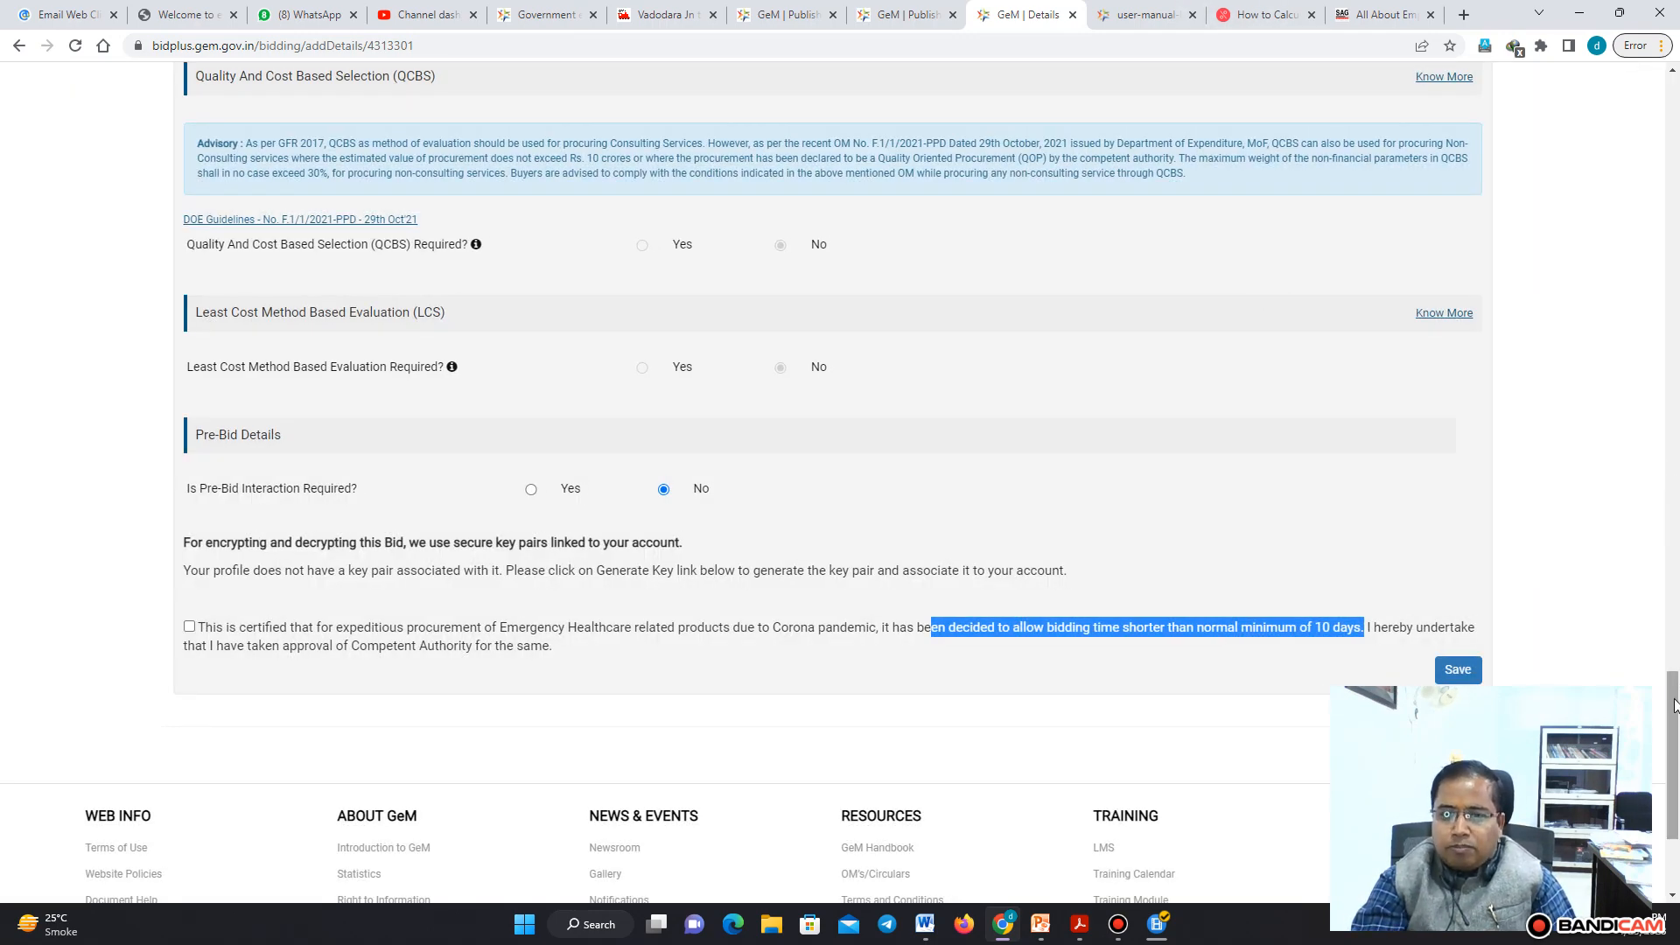
left_click_drag(1674, 704, 1674, 694)
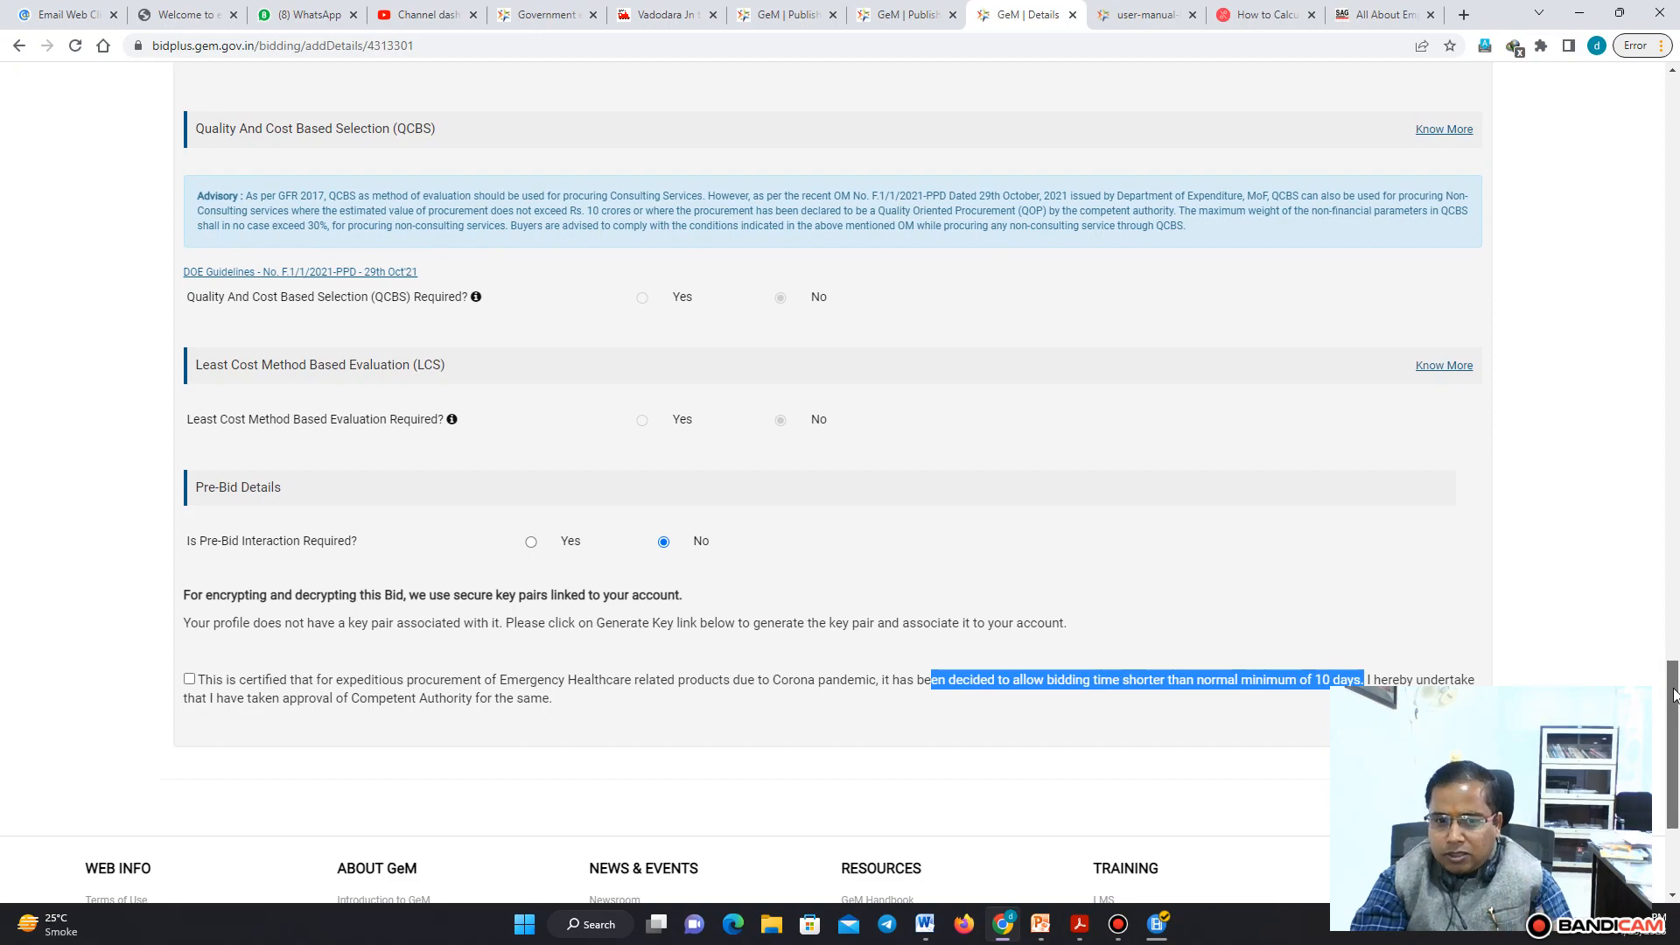
mouse_move(1674, 694)
left_mouse_down()
mouse_move(1677, 61)
mouse_move(1674, 708)
left_mouse_up()
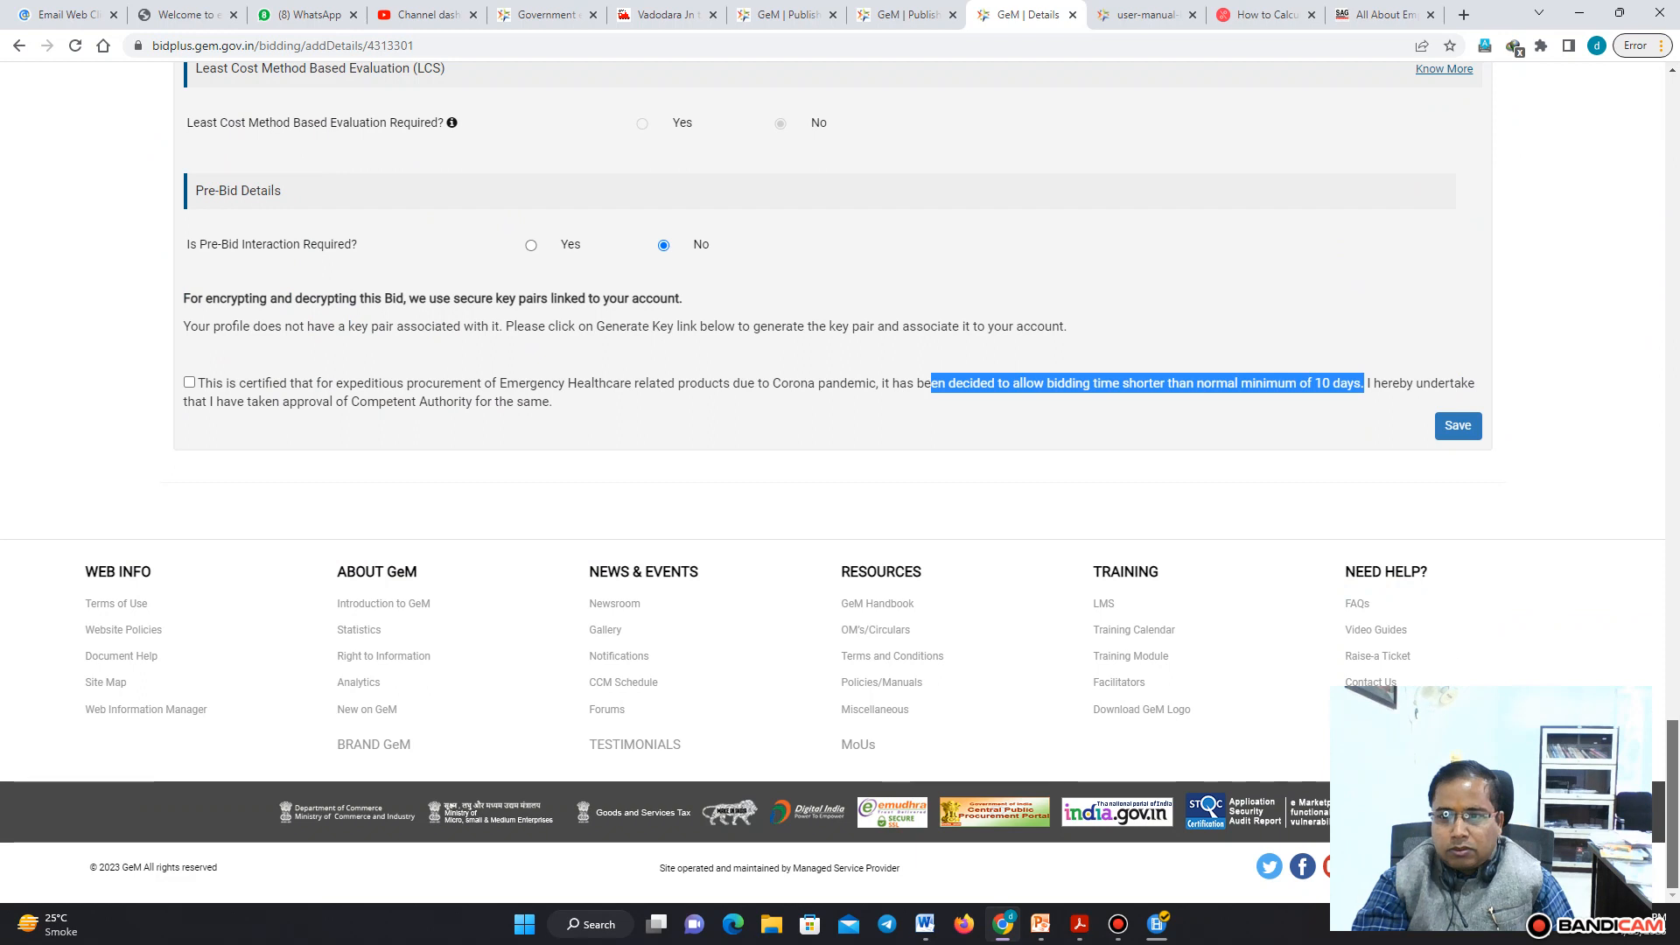
left_click(1449, 429)
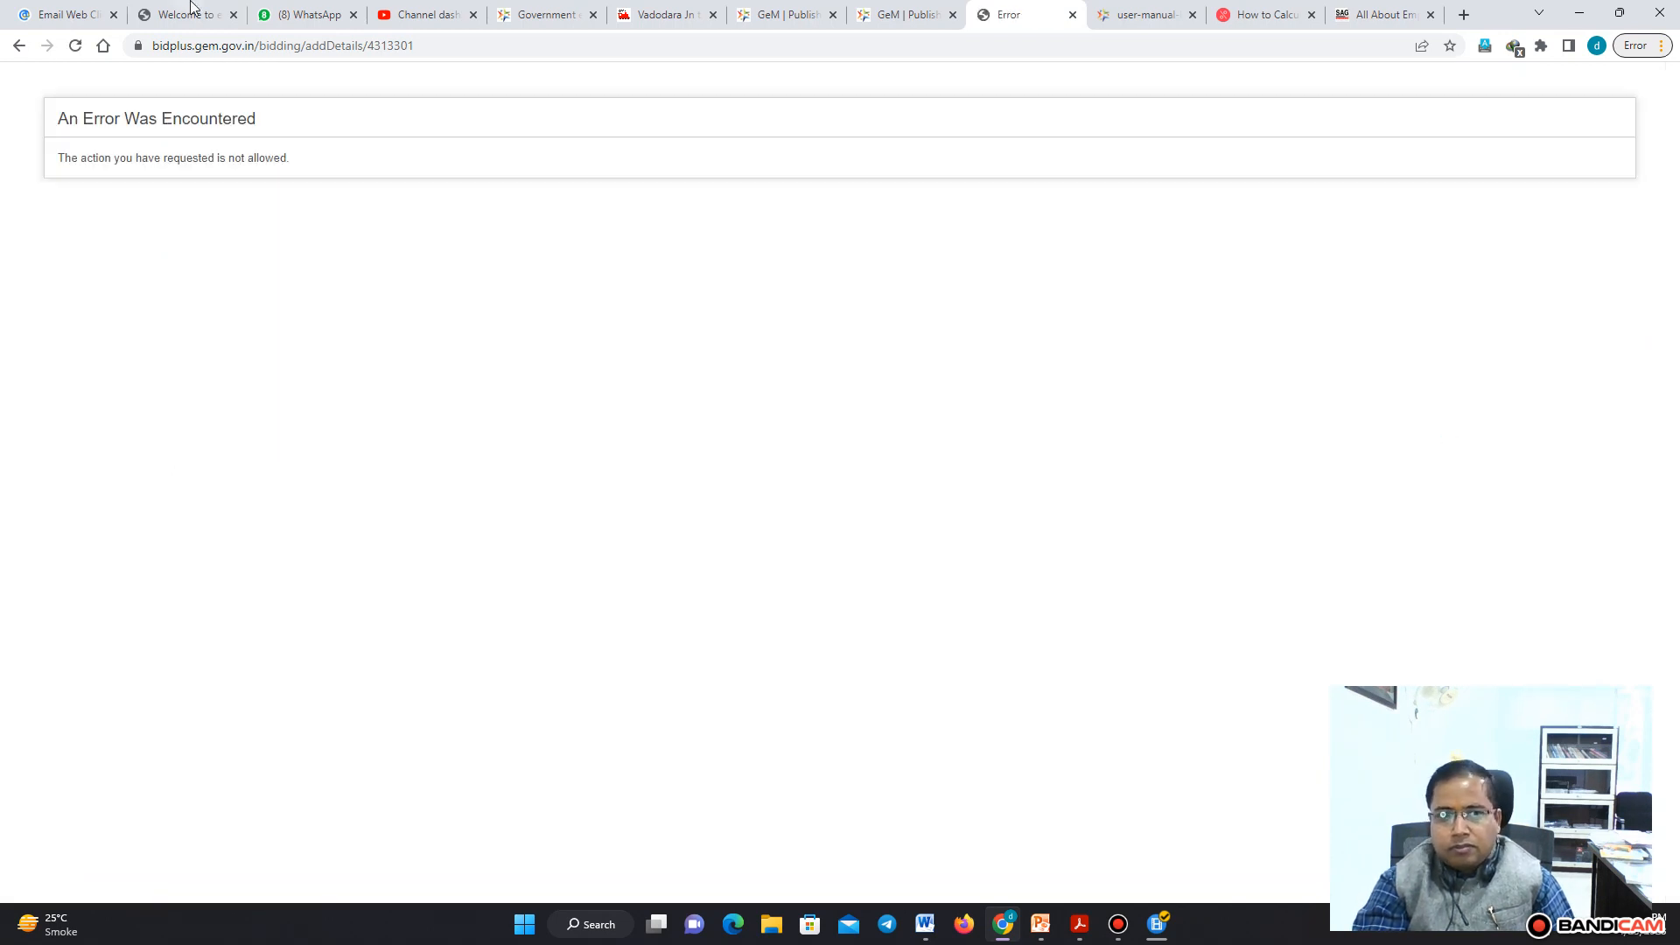
Try to reload the bid details page by resubmitting the form
left_click(76, 49)
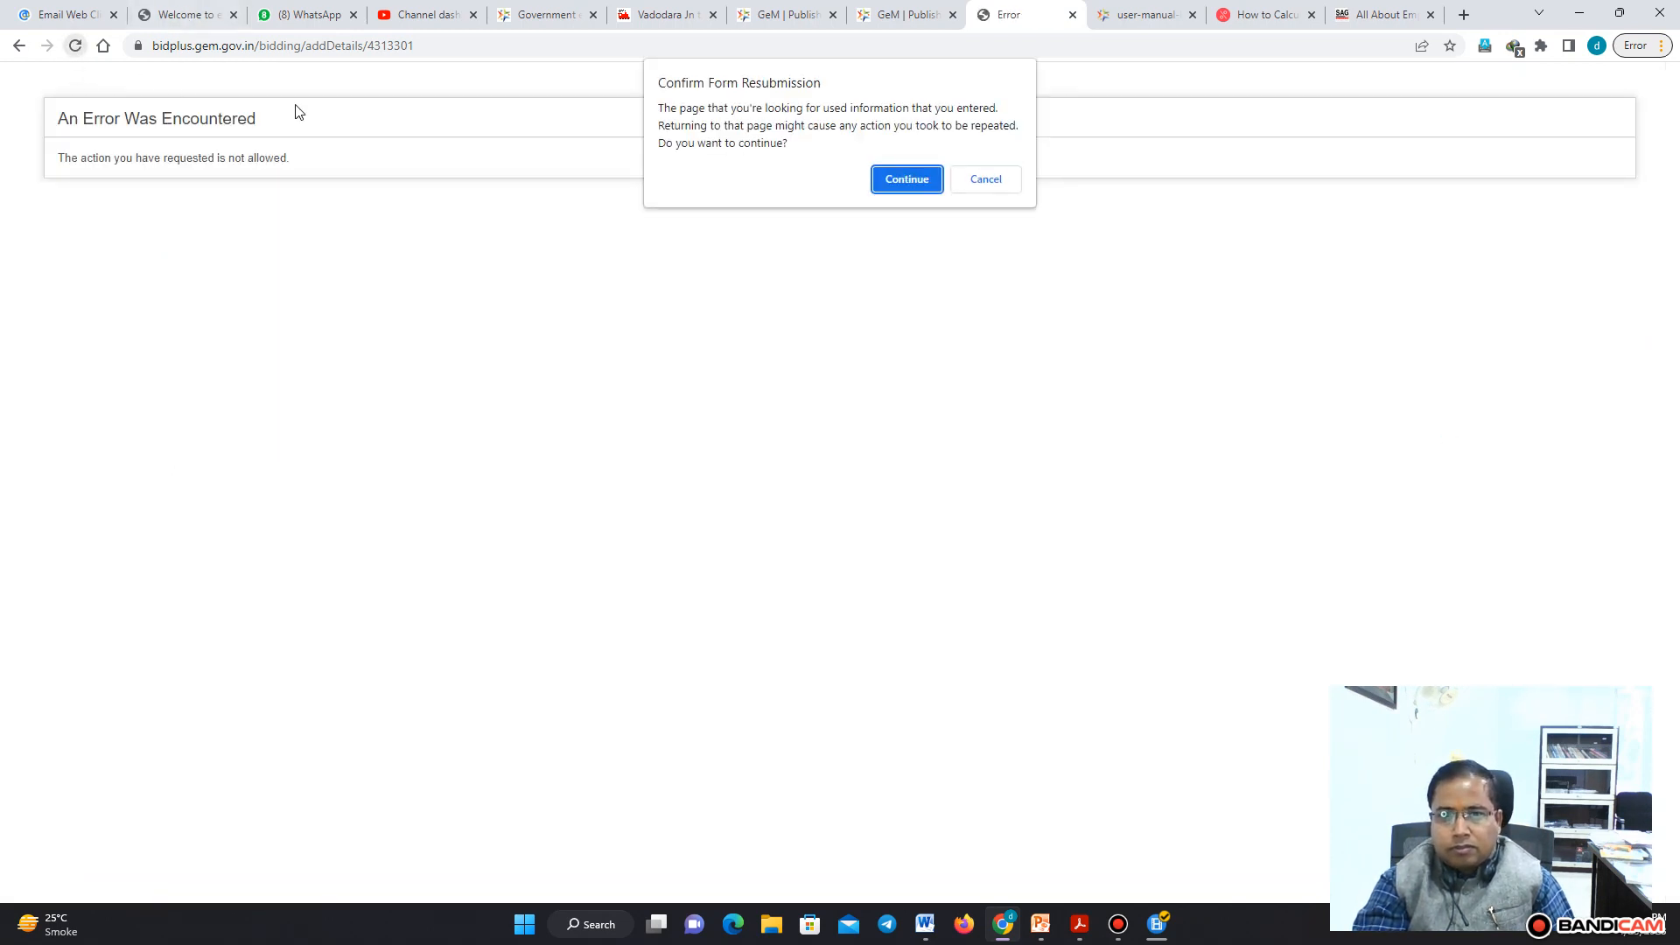
left_click(928, 179)
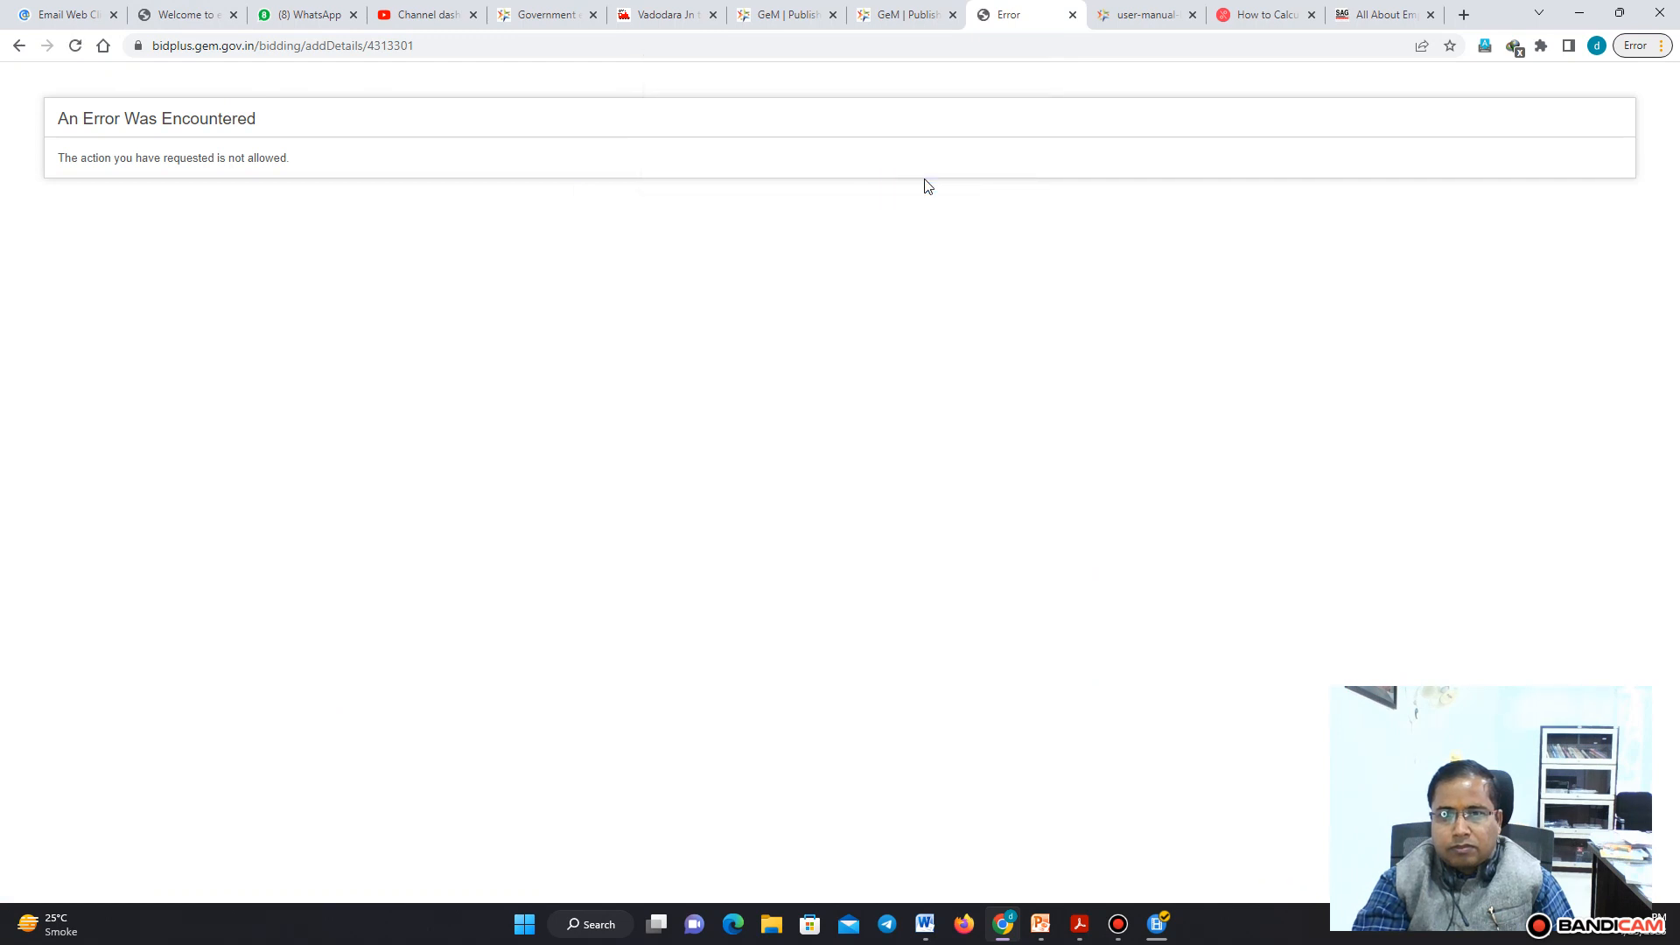
left_click(76, 46)
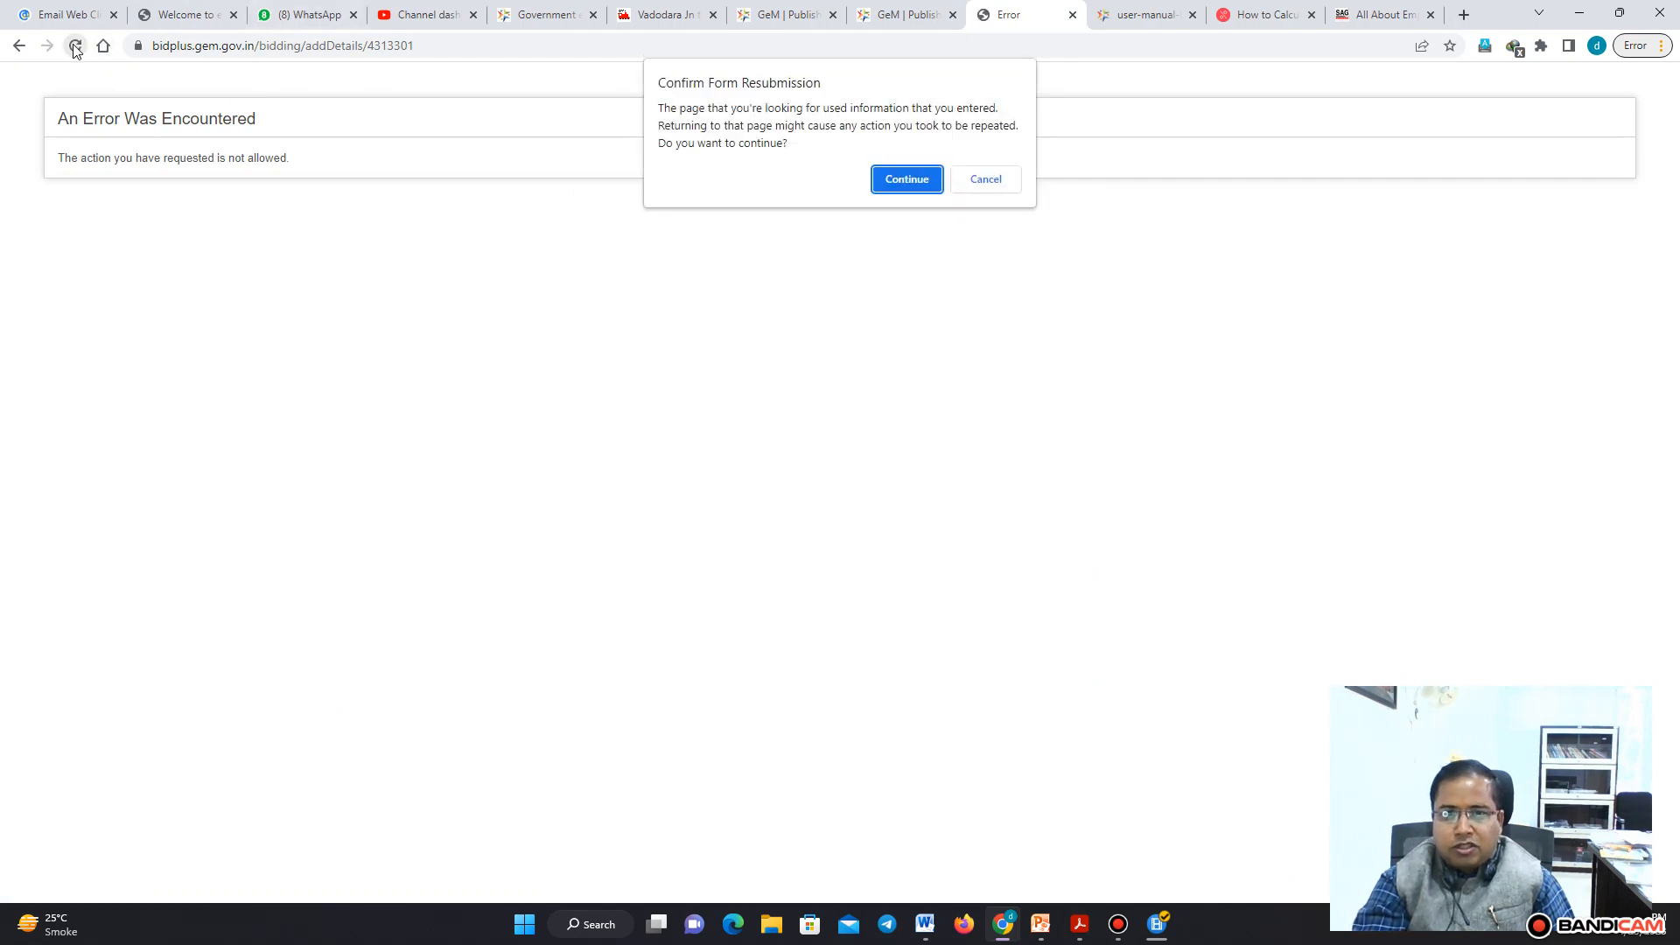
left_click(919, 177)
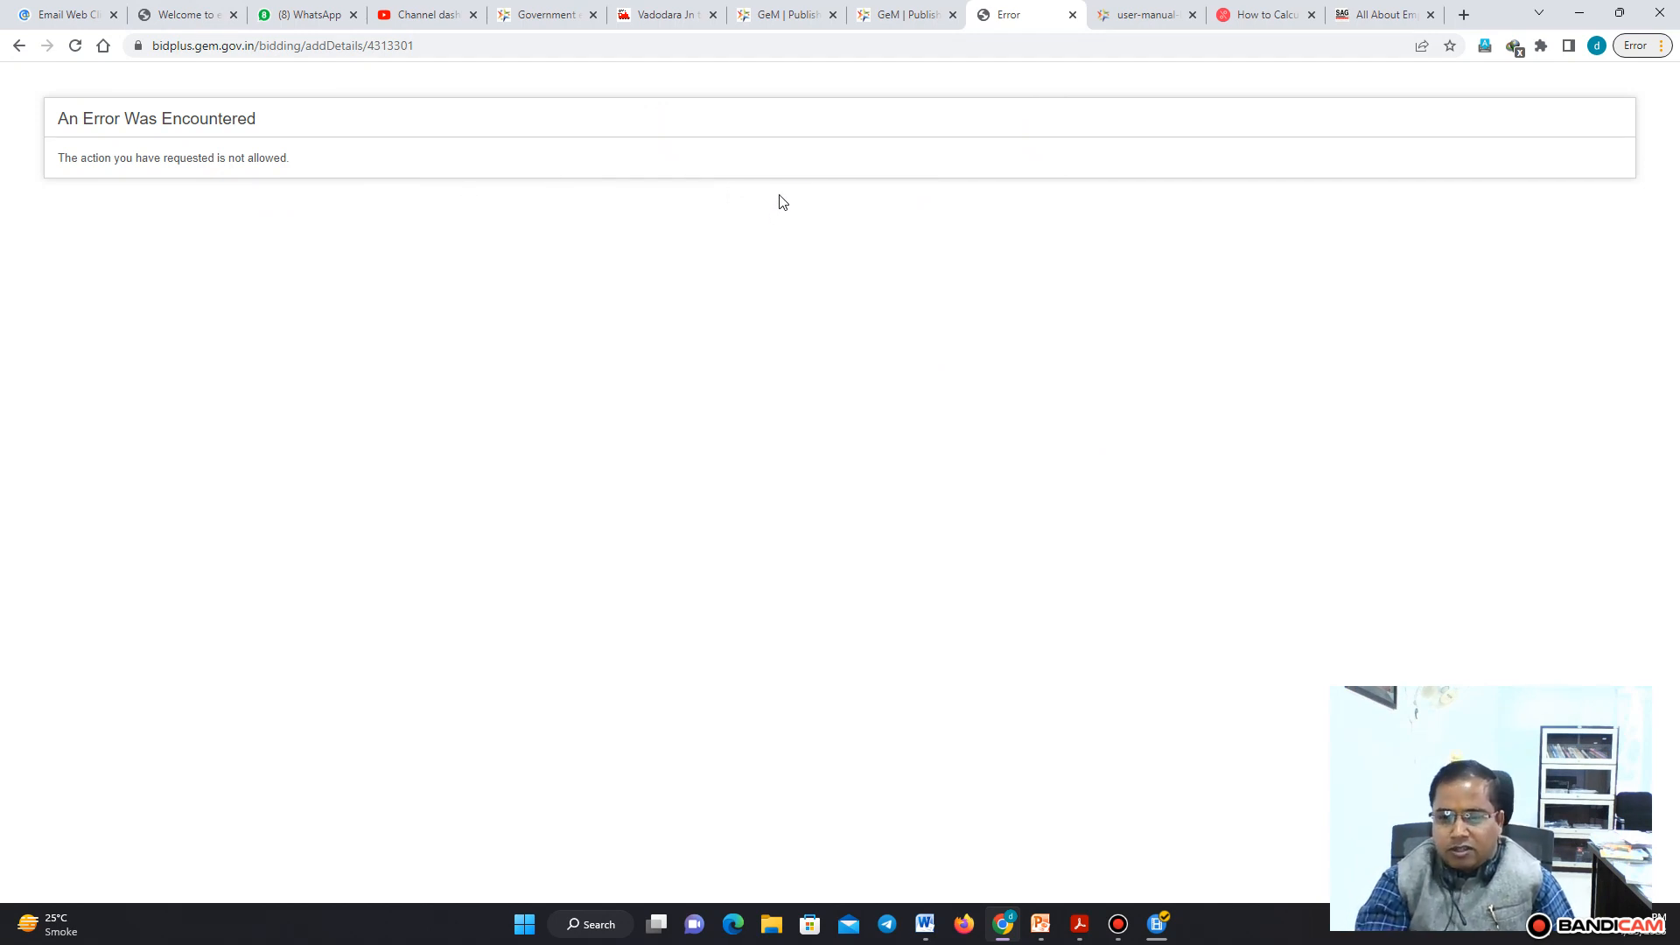
left_click(1129, 927)
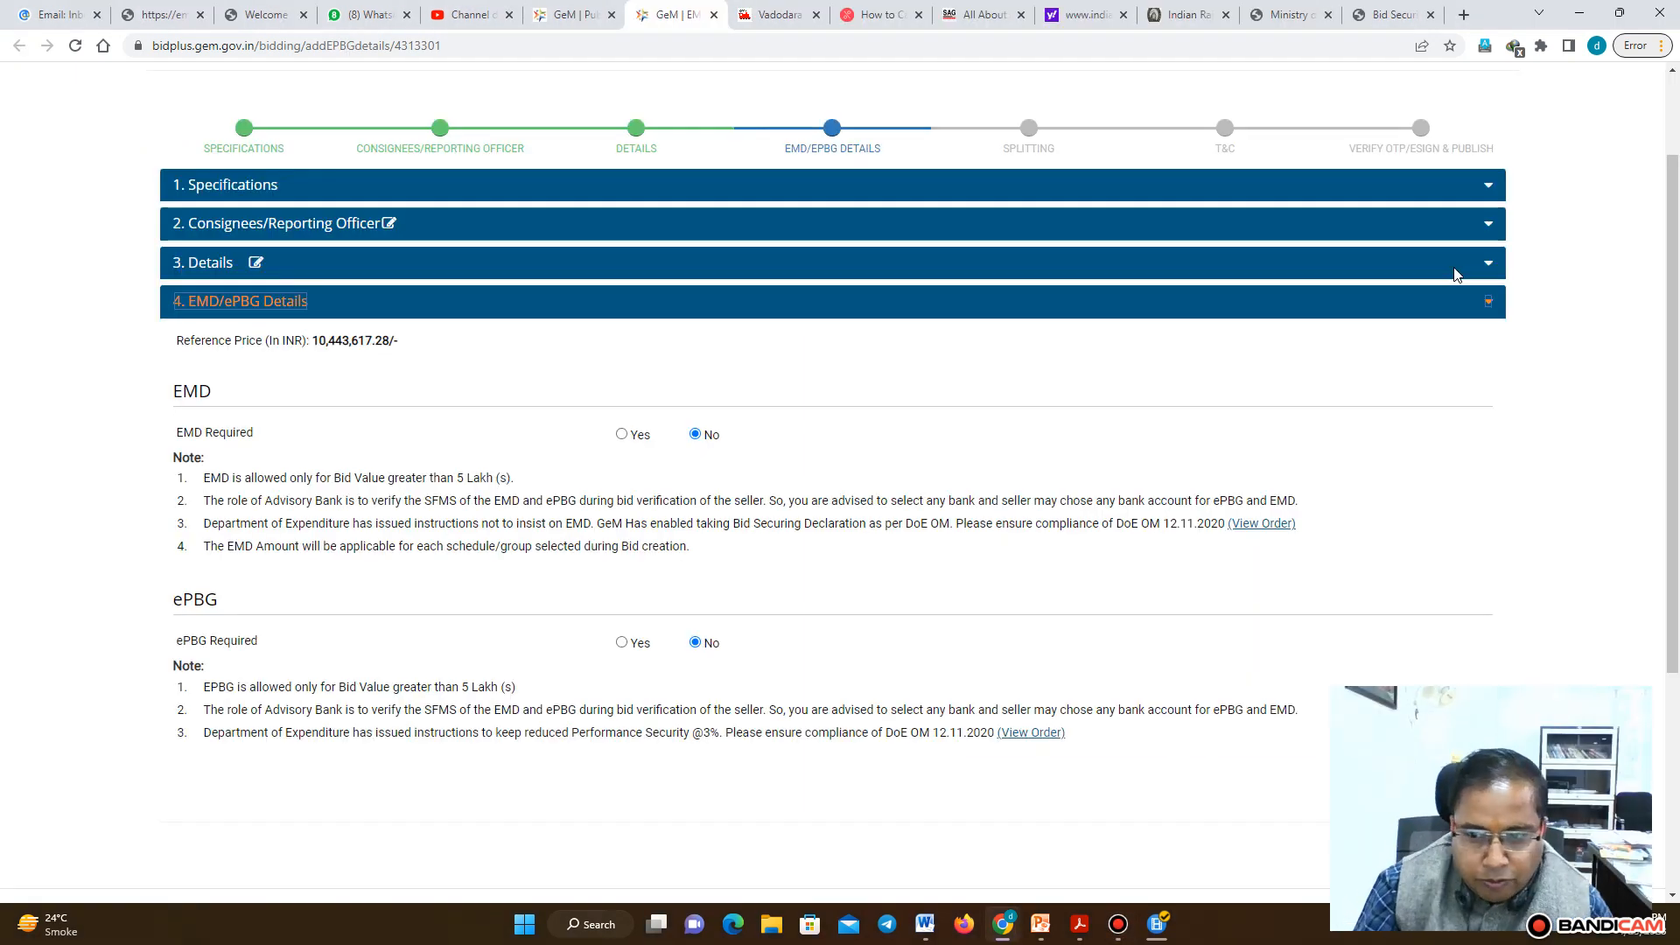
Make an ePBG required and choose State Bank of India as the advisory bank
left_click_drag(1674, 247, 1516, 324)
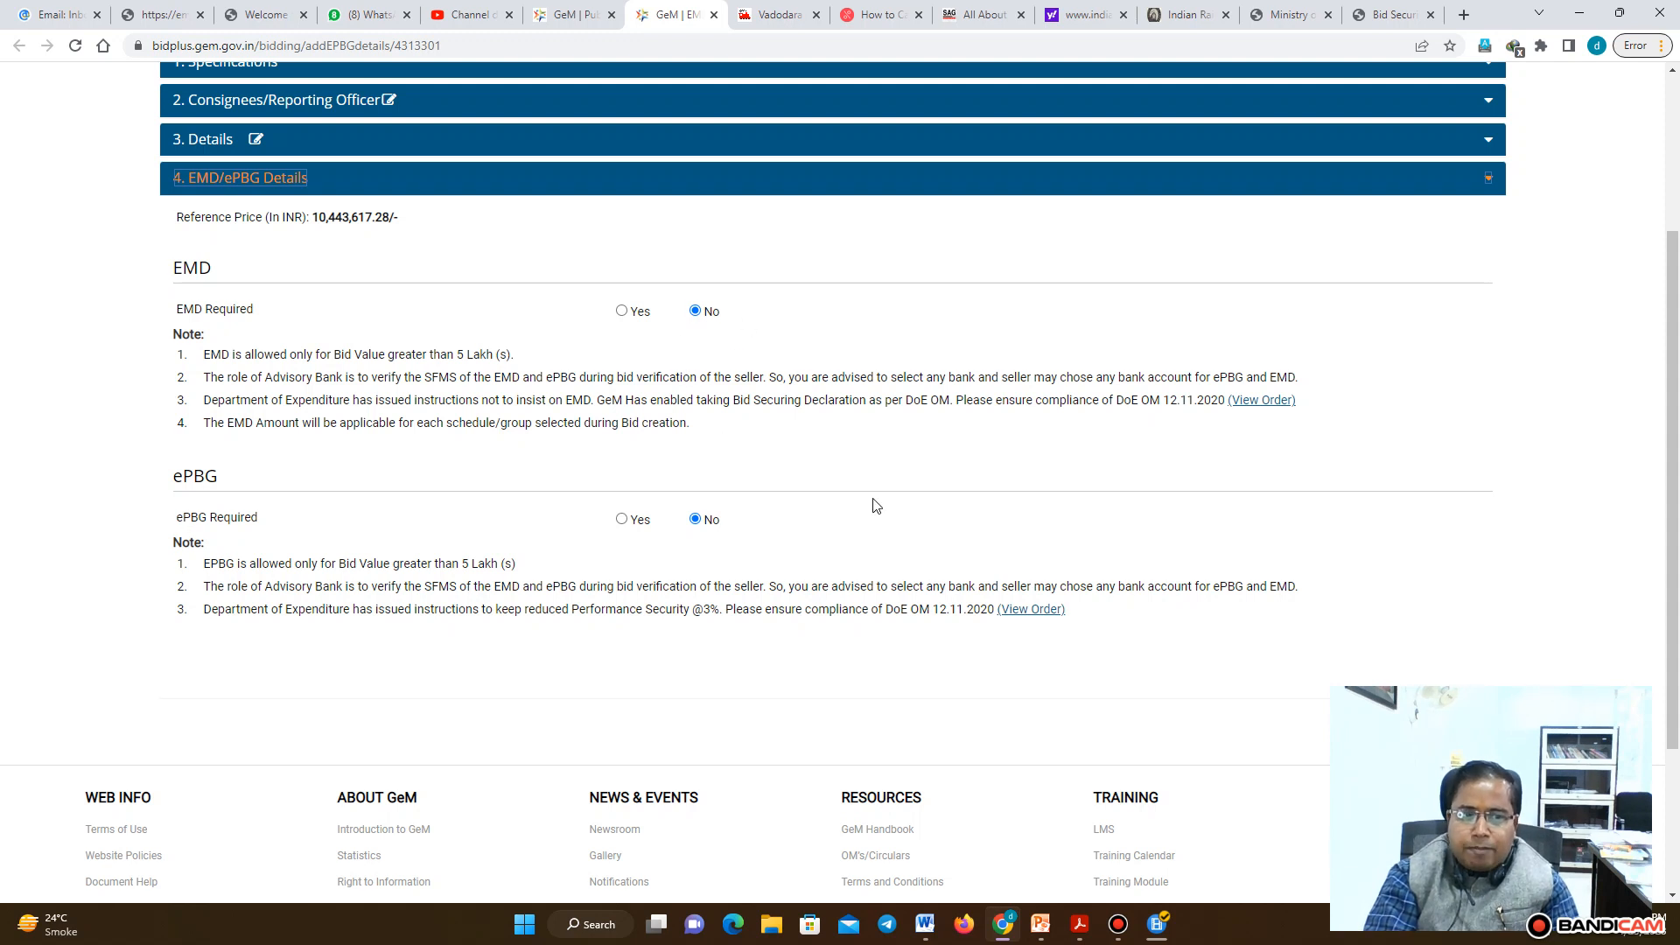
left_click(622, 520)
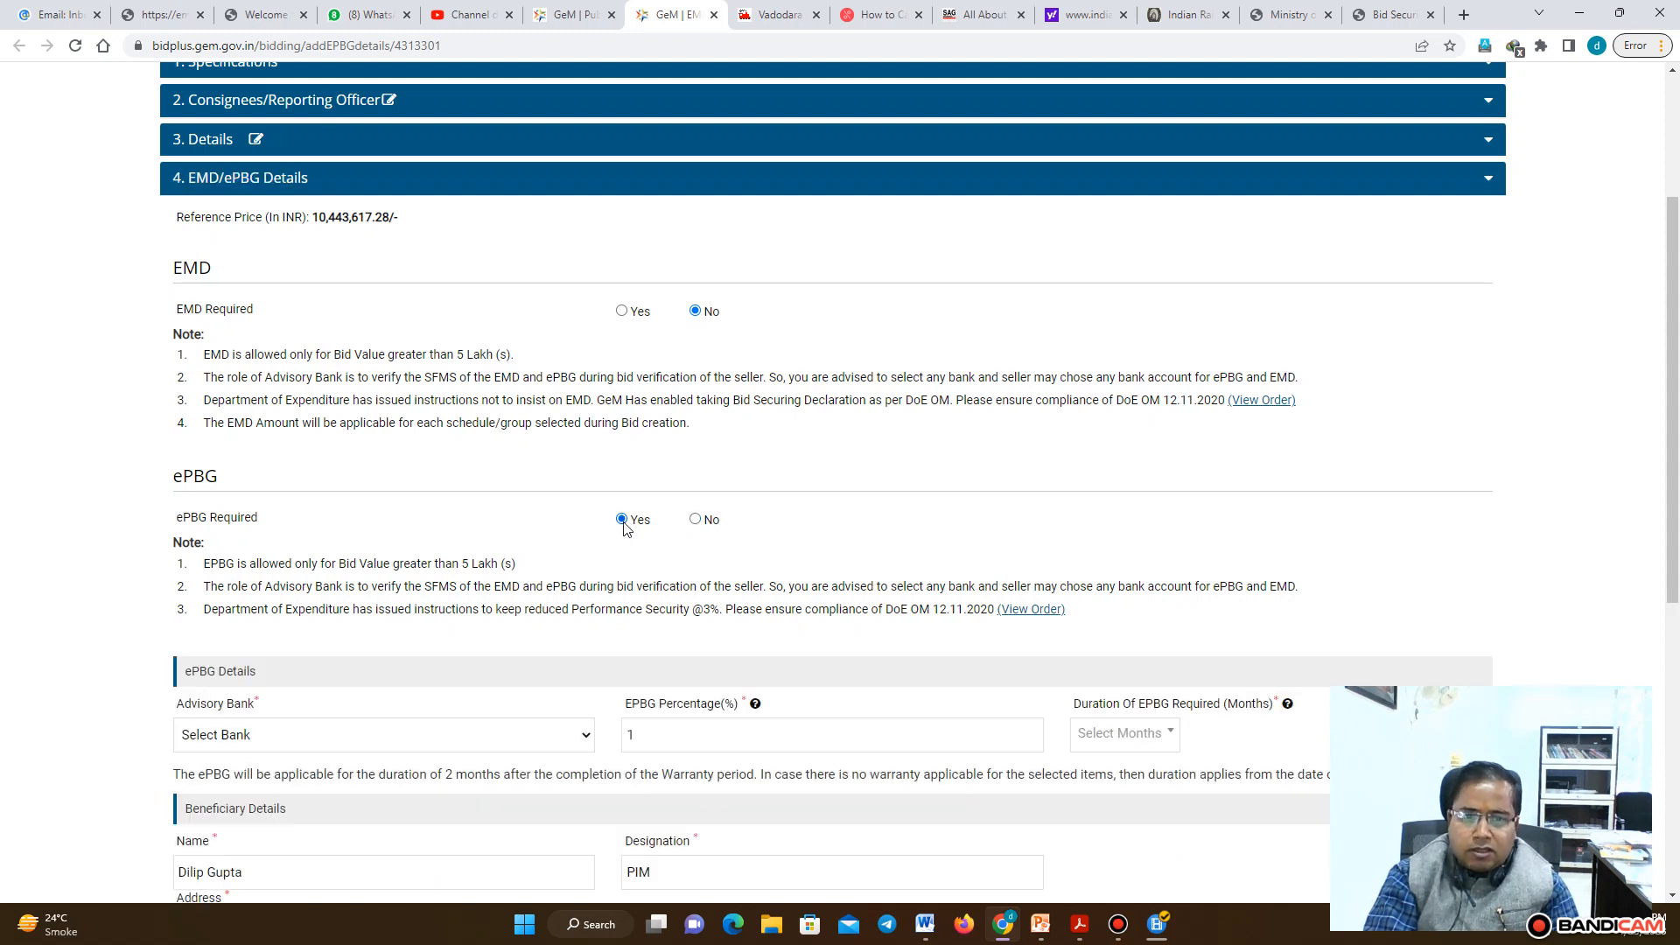
scroll(1677, 451, "down", 2)
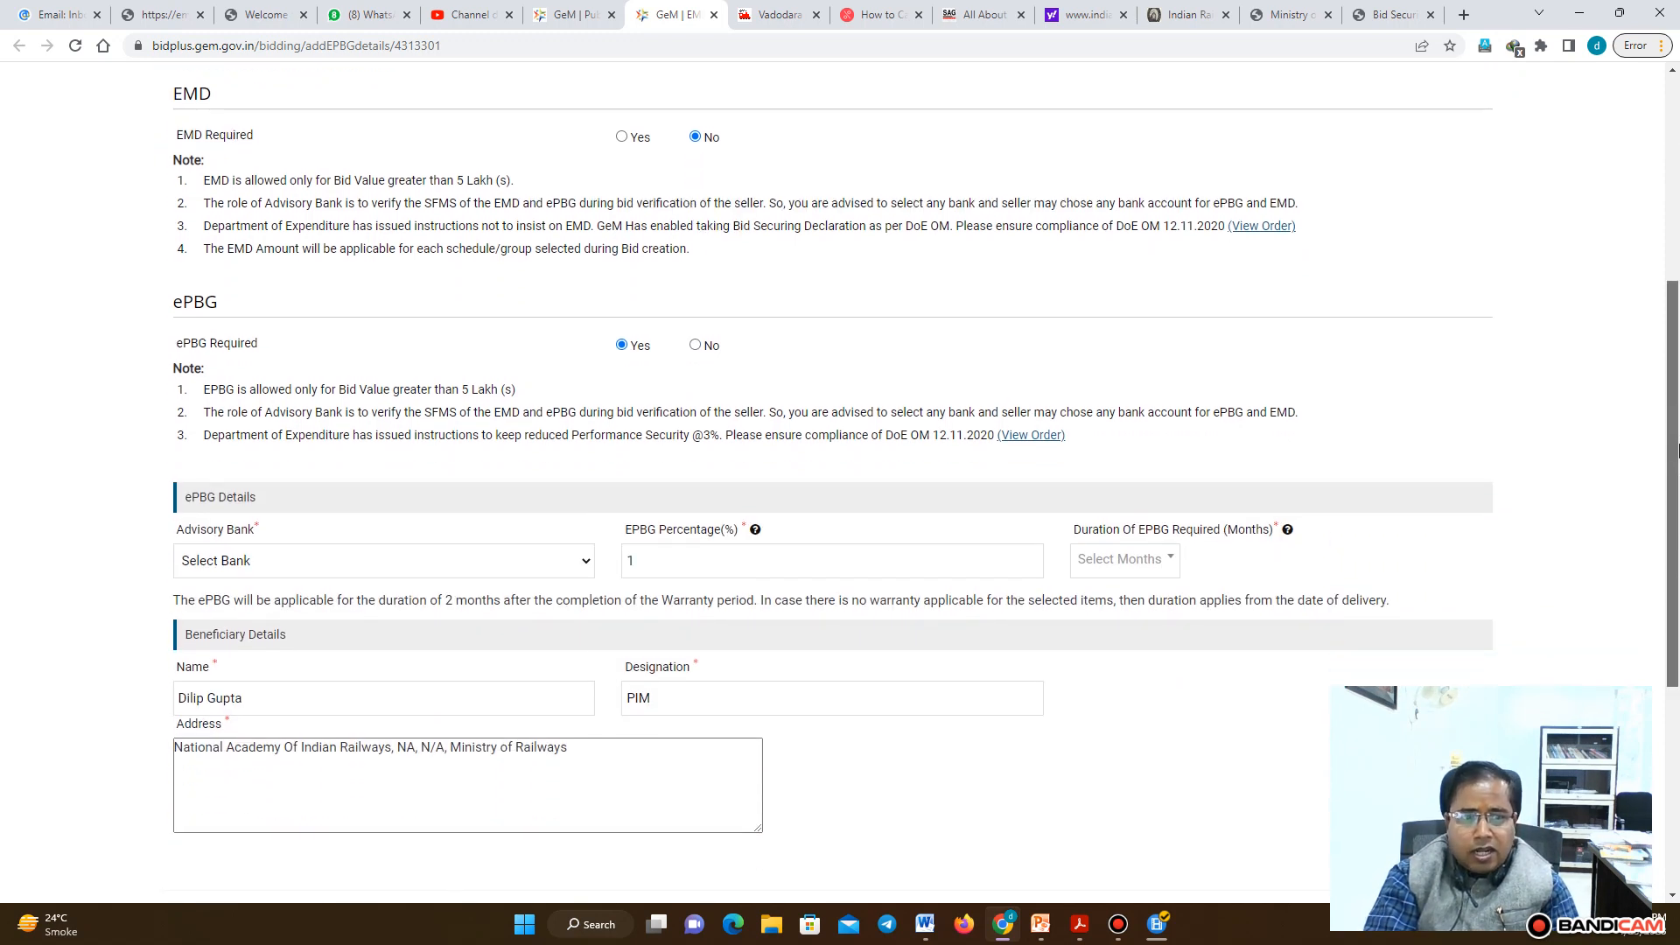
left_click(564, 561)
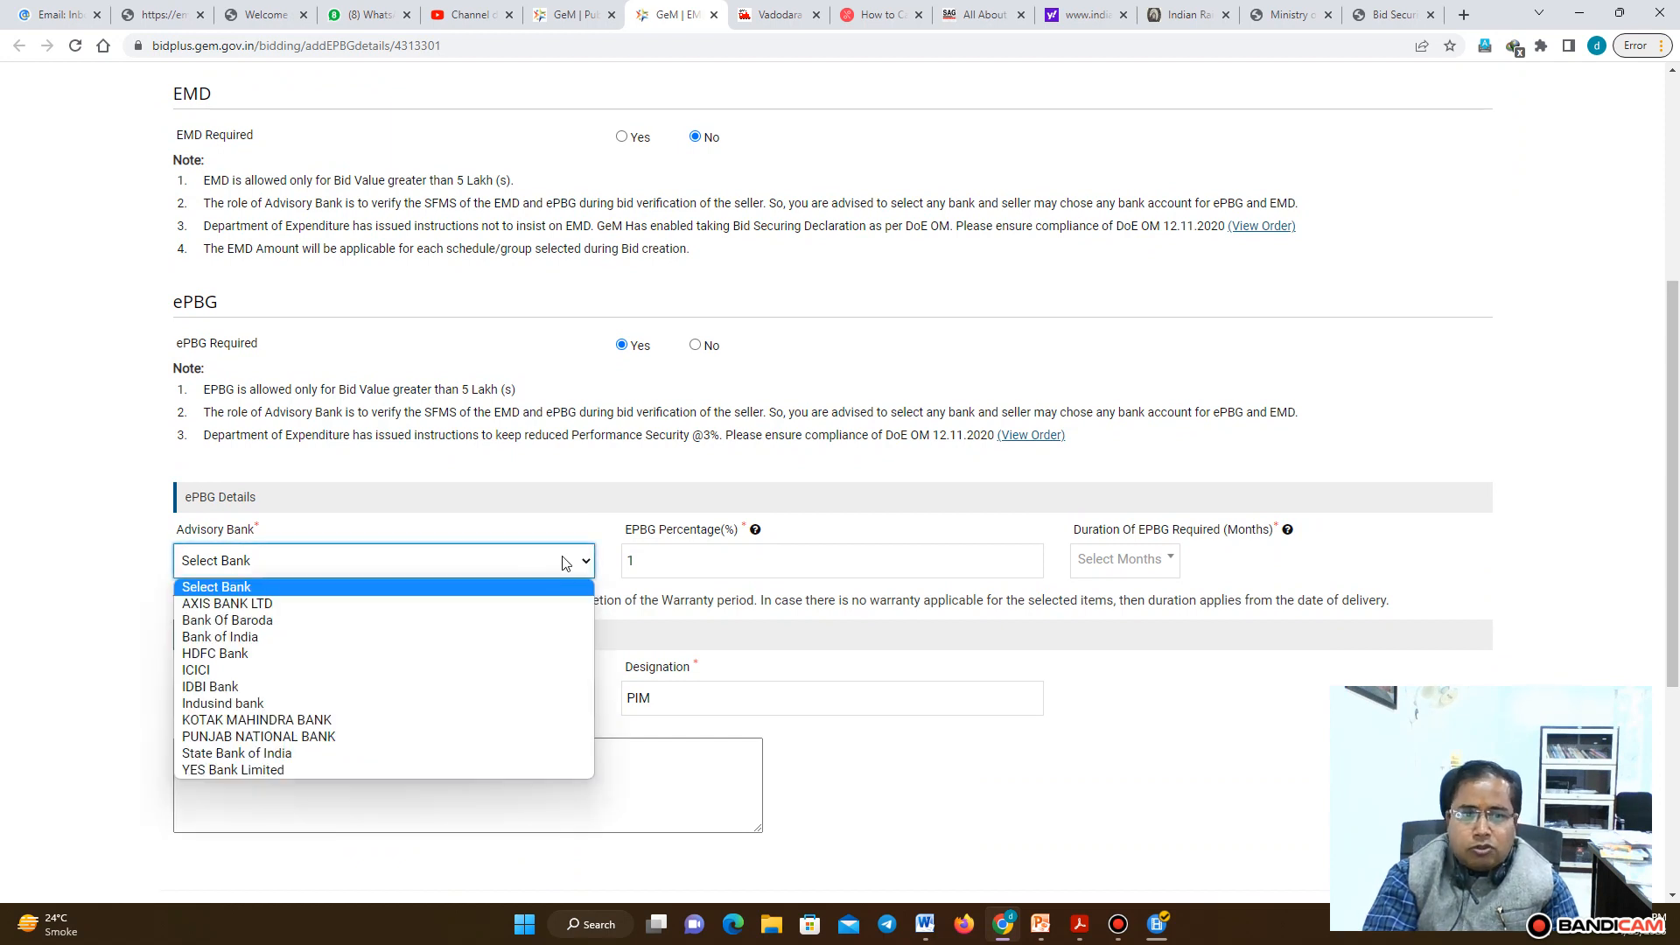
left_click(350, 754)
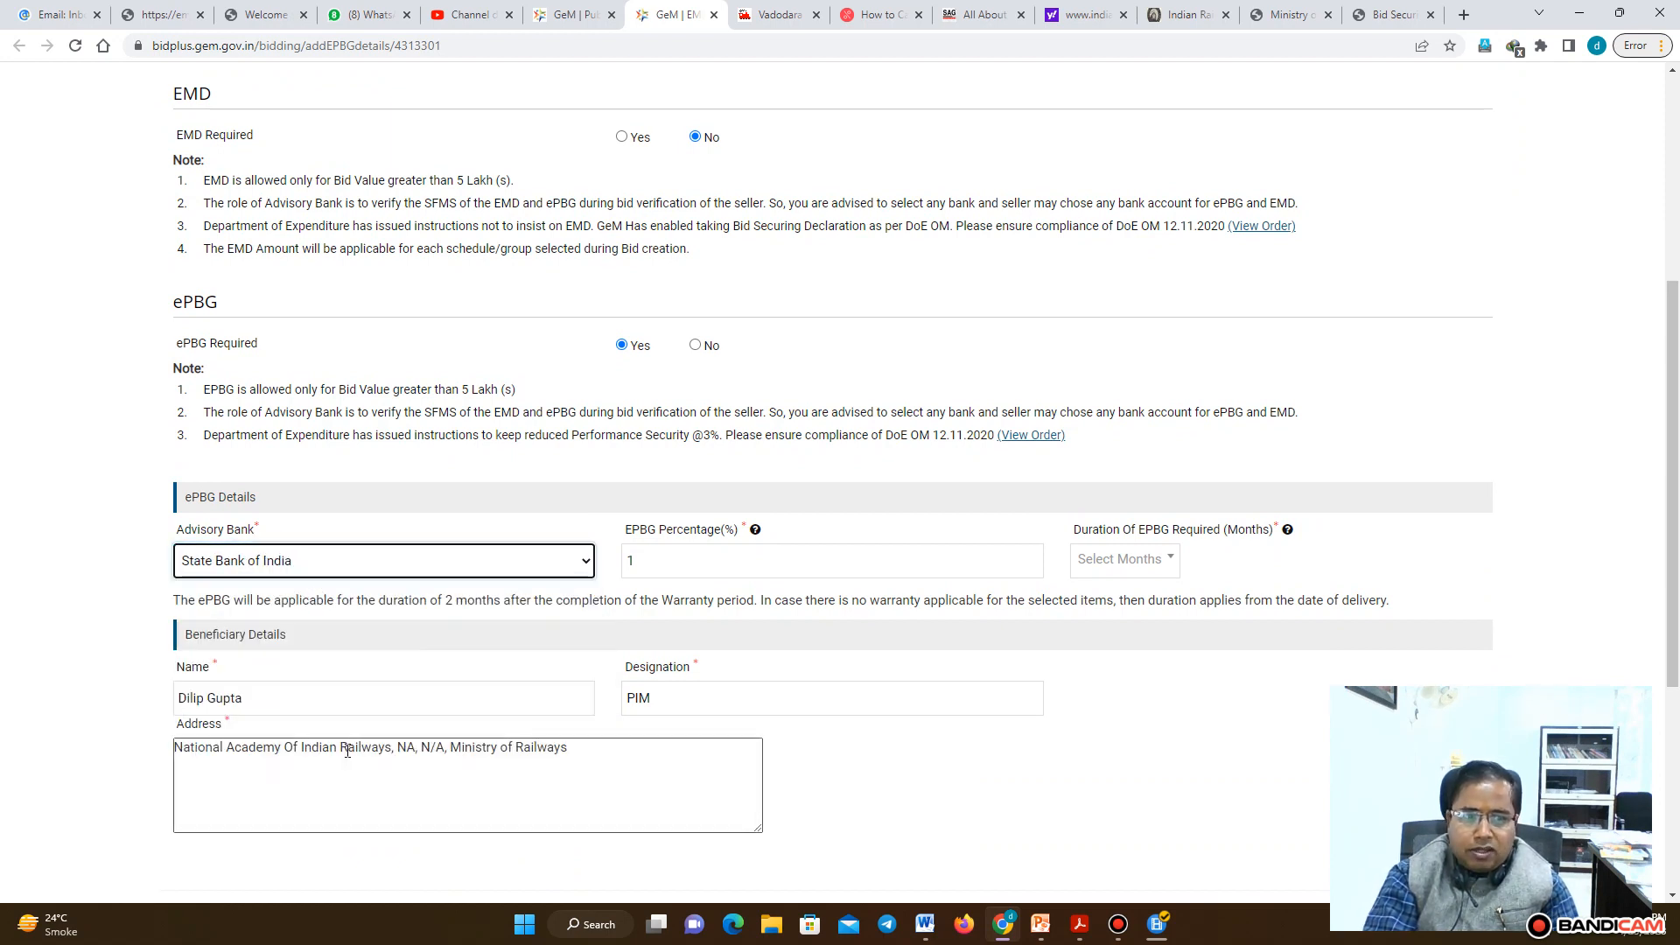
Set the ePBG percentage to 3, in line with the reduced performance security note
left_click(808, 564)
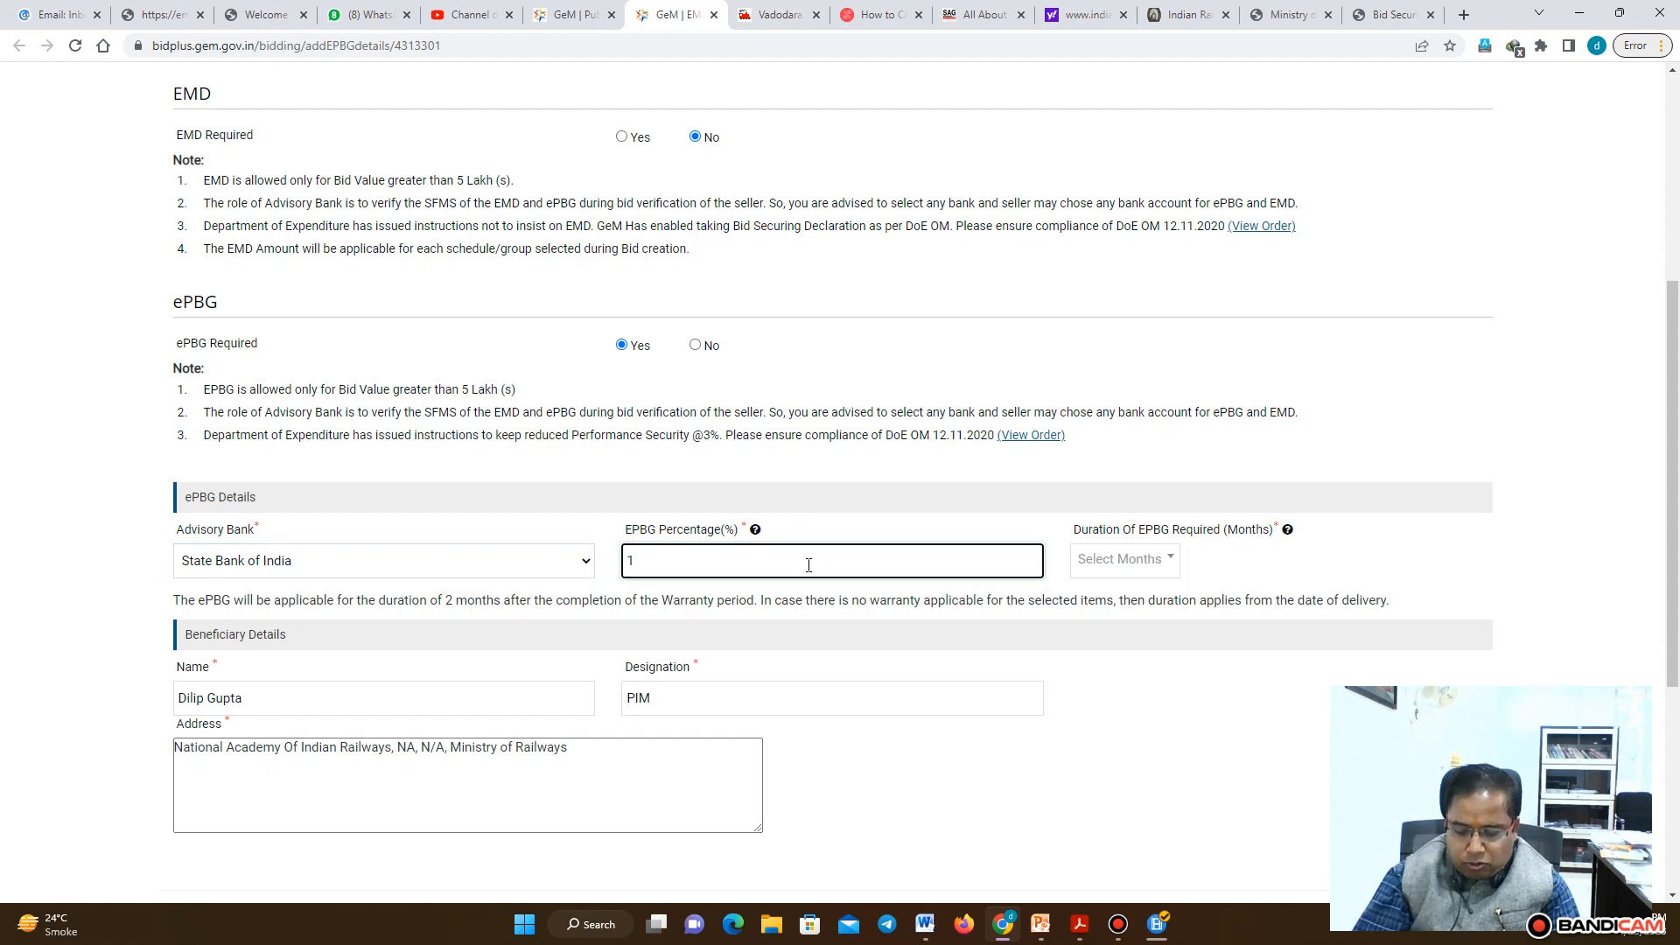
key("BackSpace")
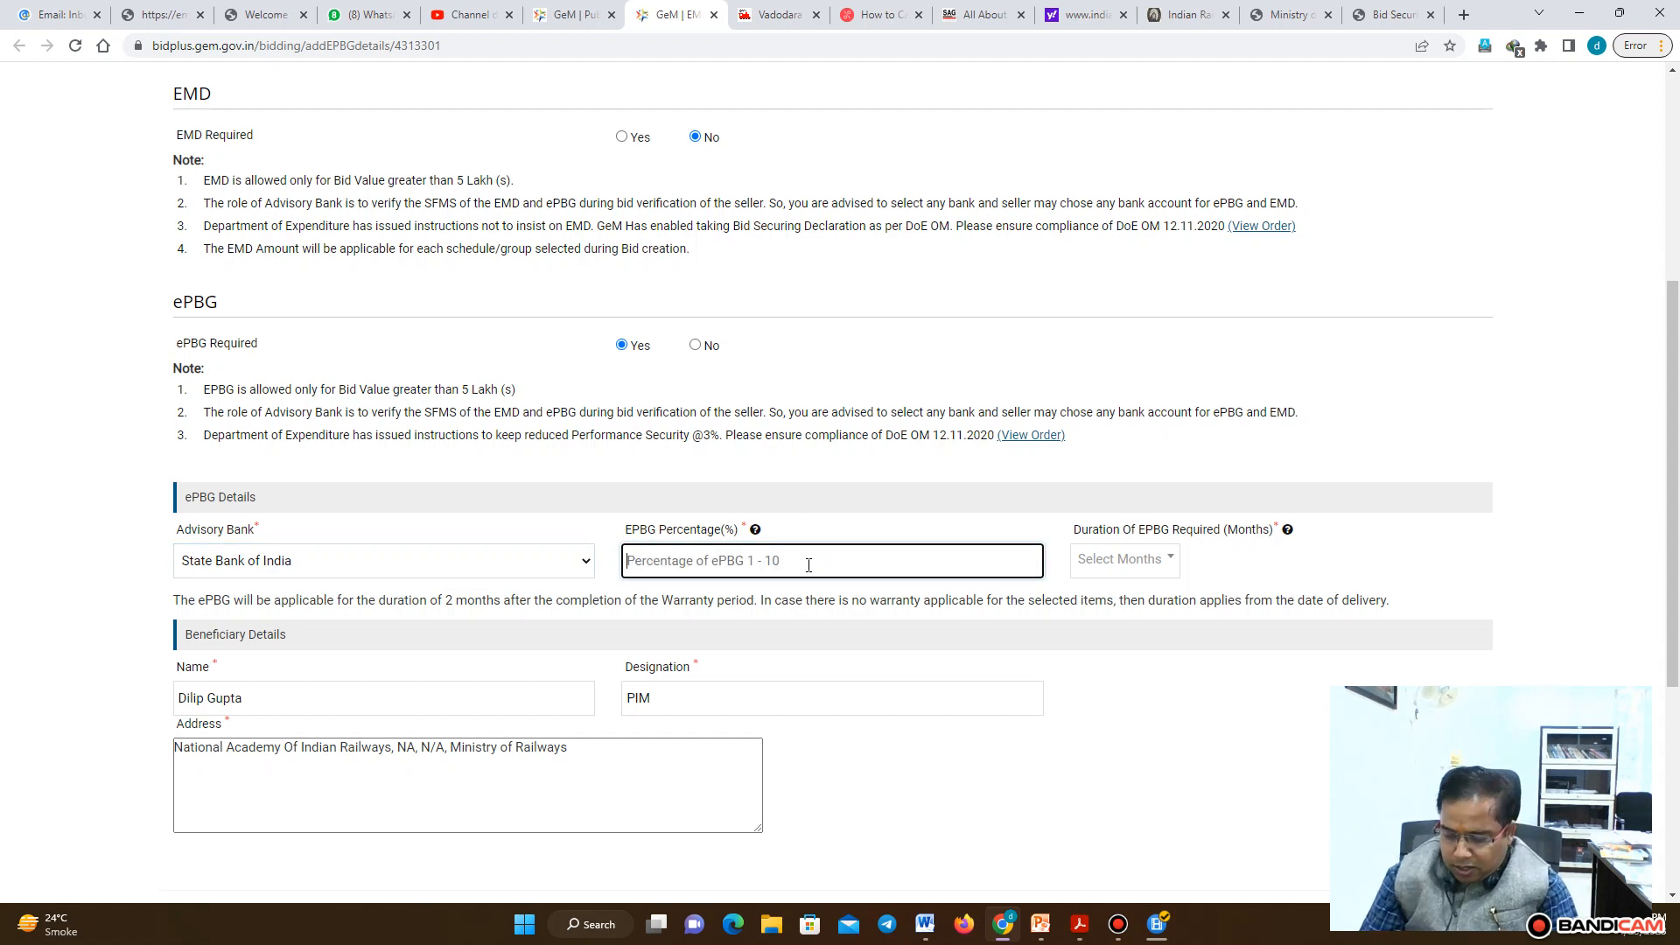
type("3")
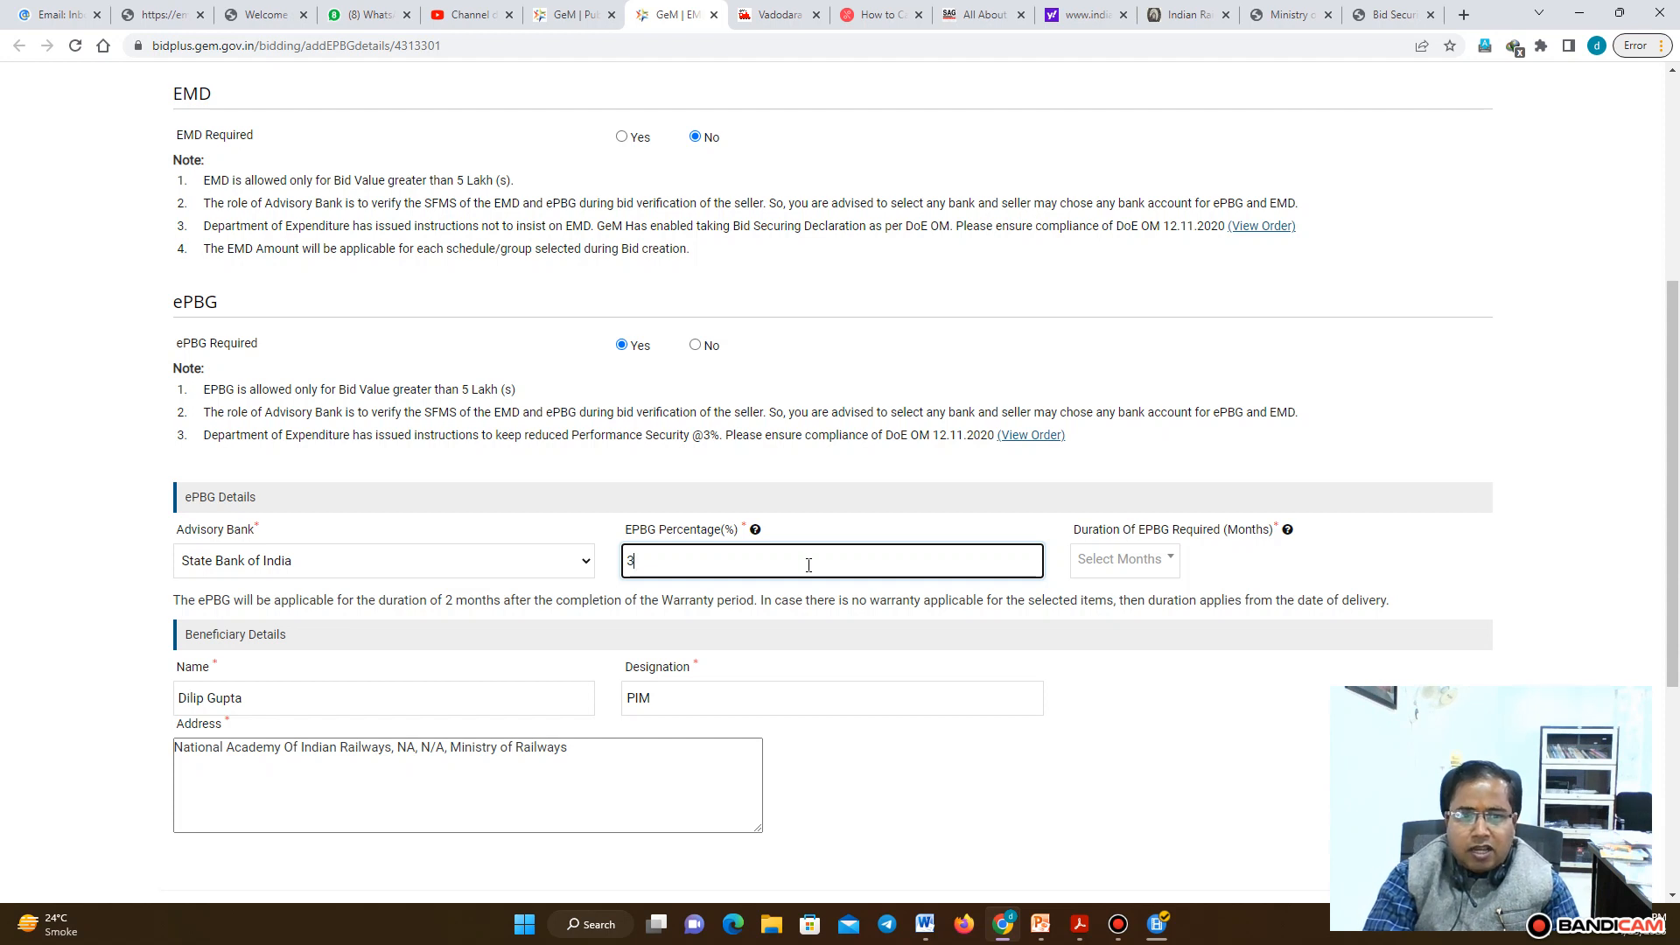
left_click_drag(684, 435, 736, 435)
left_click_drag(291, 435, 720, 438)
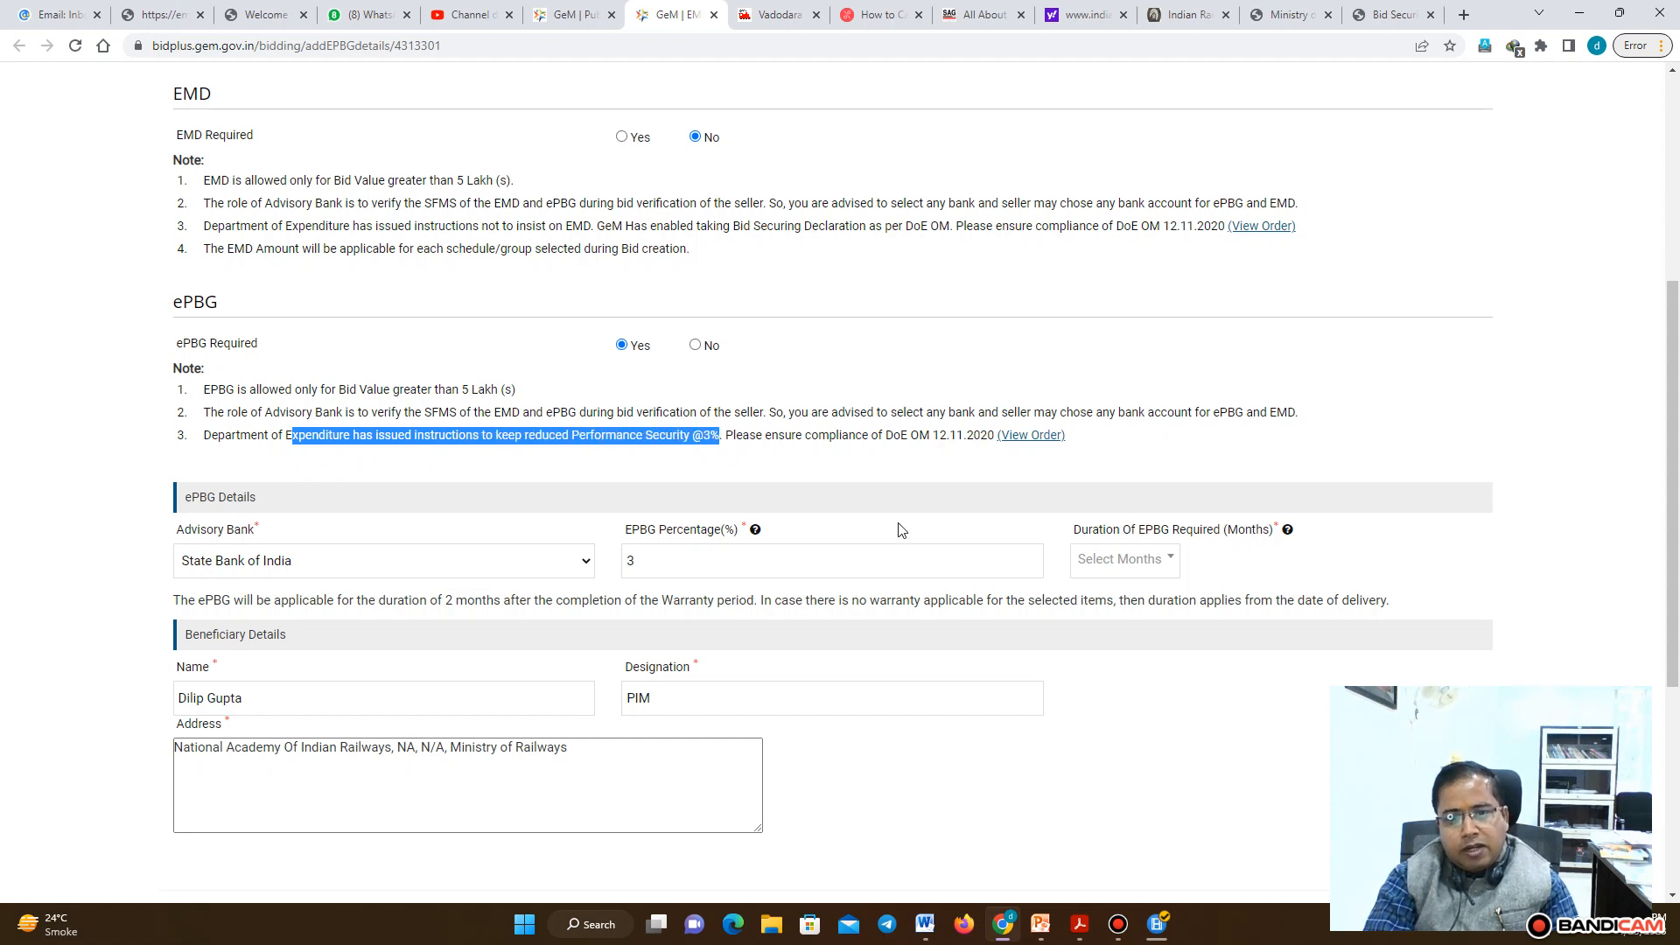
Set the ePBG duration to 26 months and save the EMD/ePBG details
left_click(1167, 564)
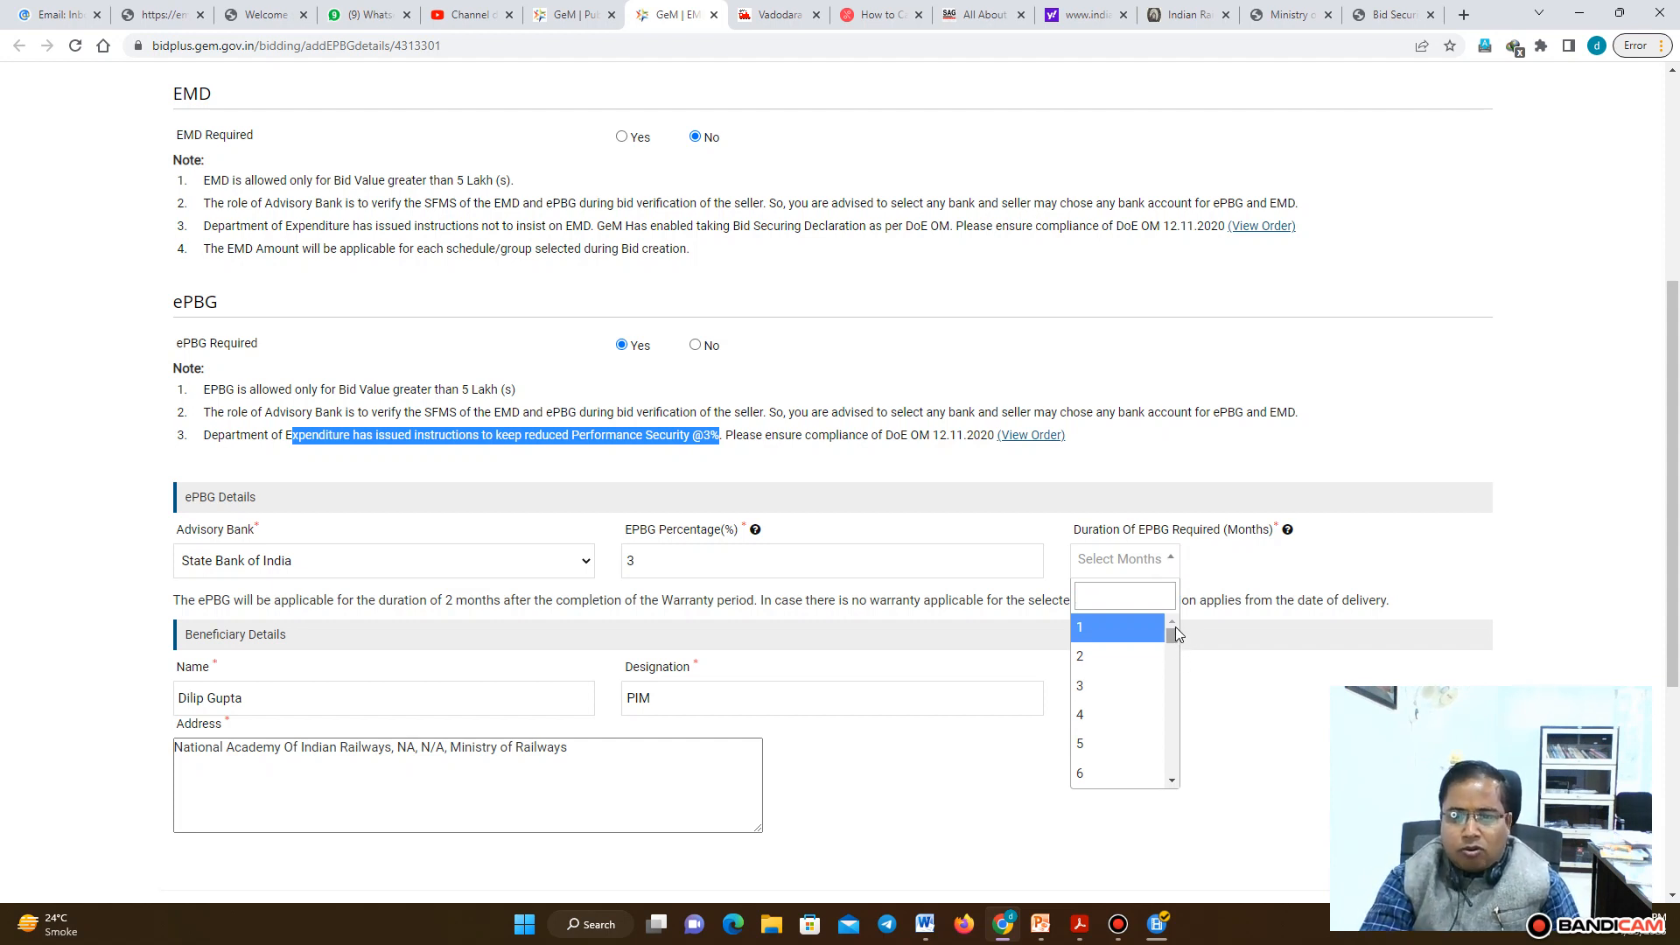
left_click_drag(1174, 631, 1171, 690)
left_click(1125, 646)
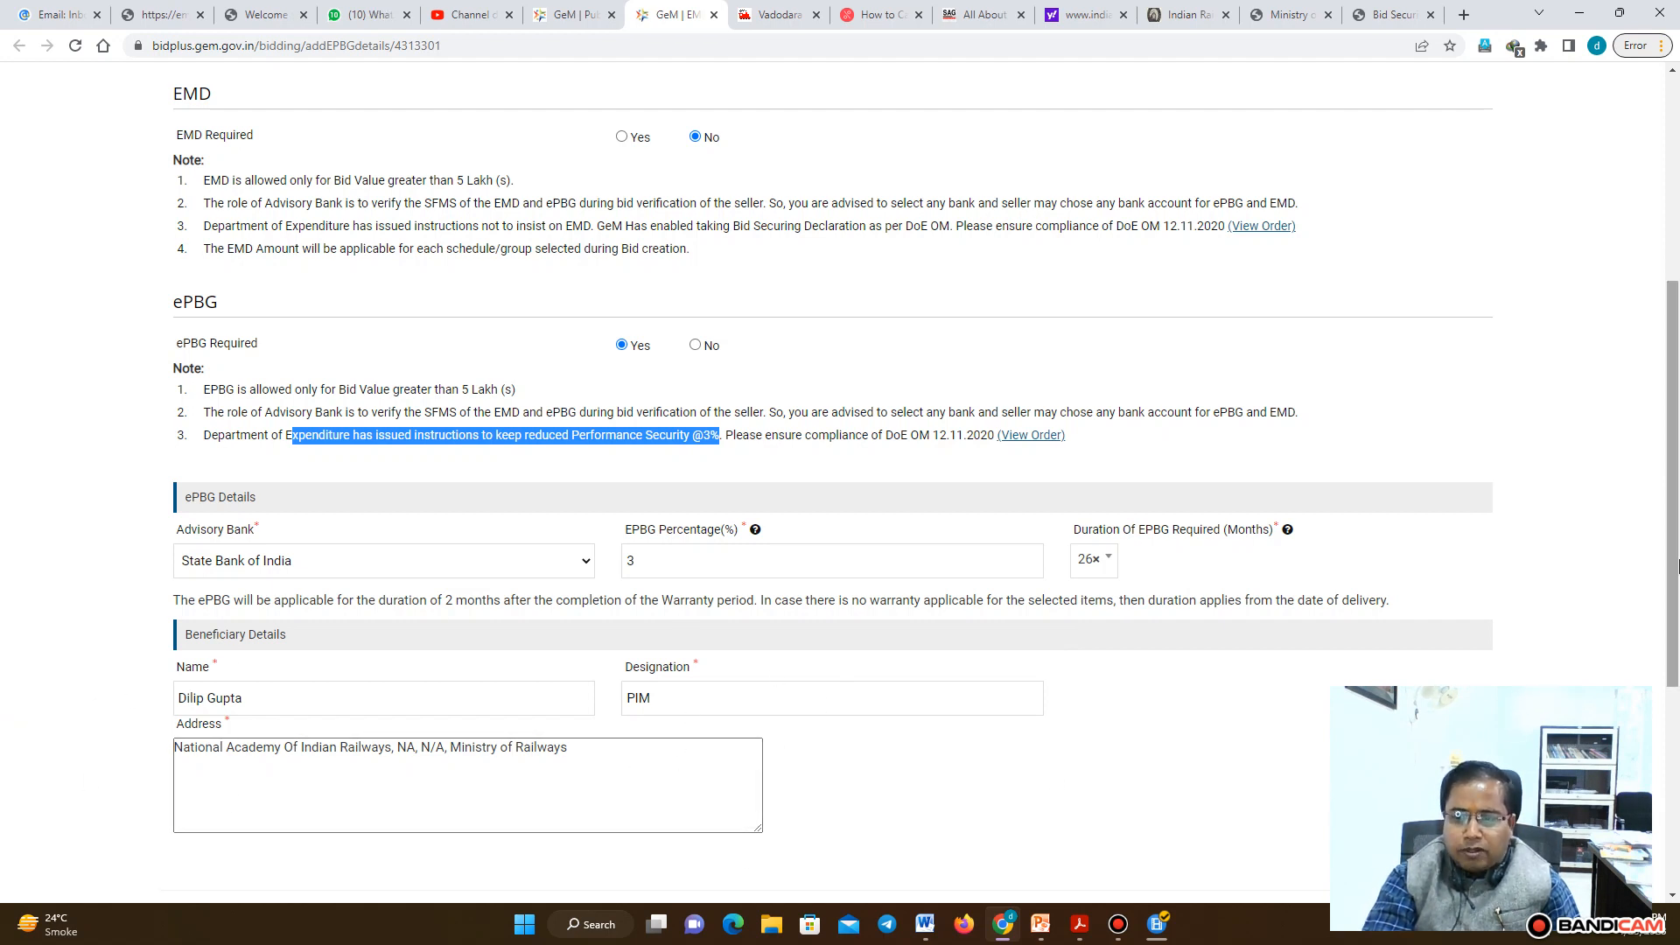
left_click_drag(1673, 540, 1663, 801)
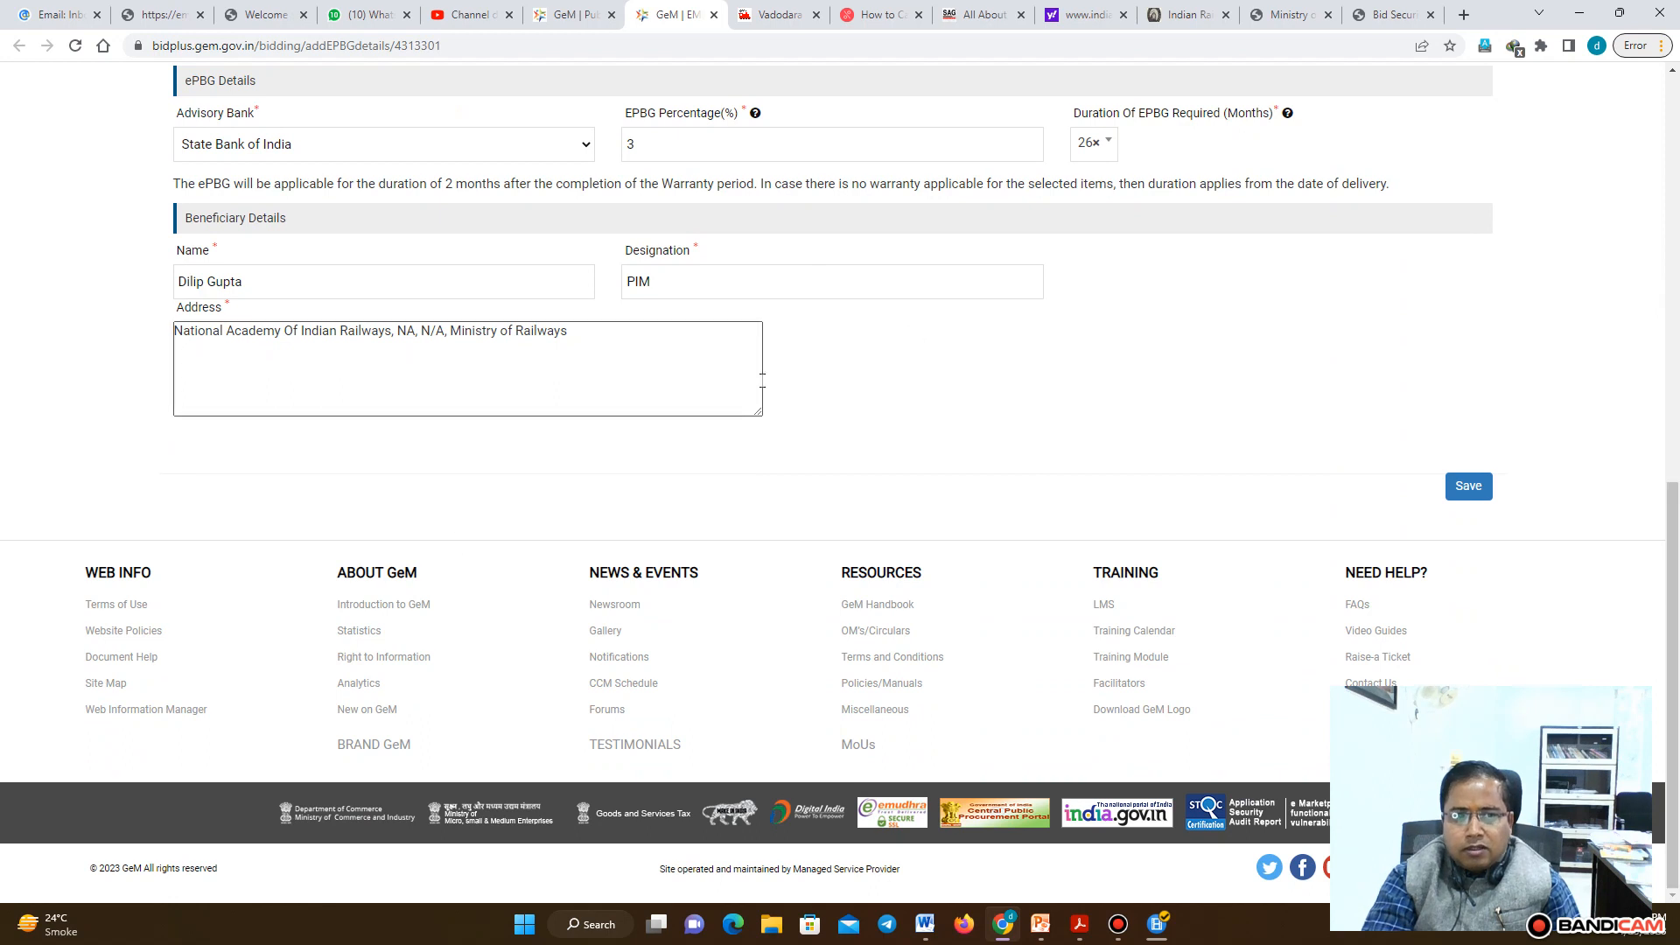
left_click(1475, 491)
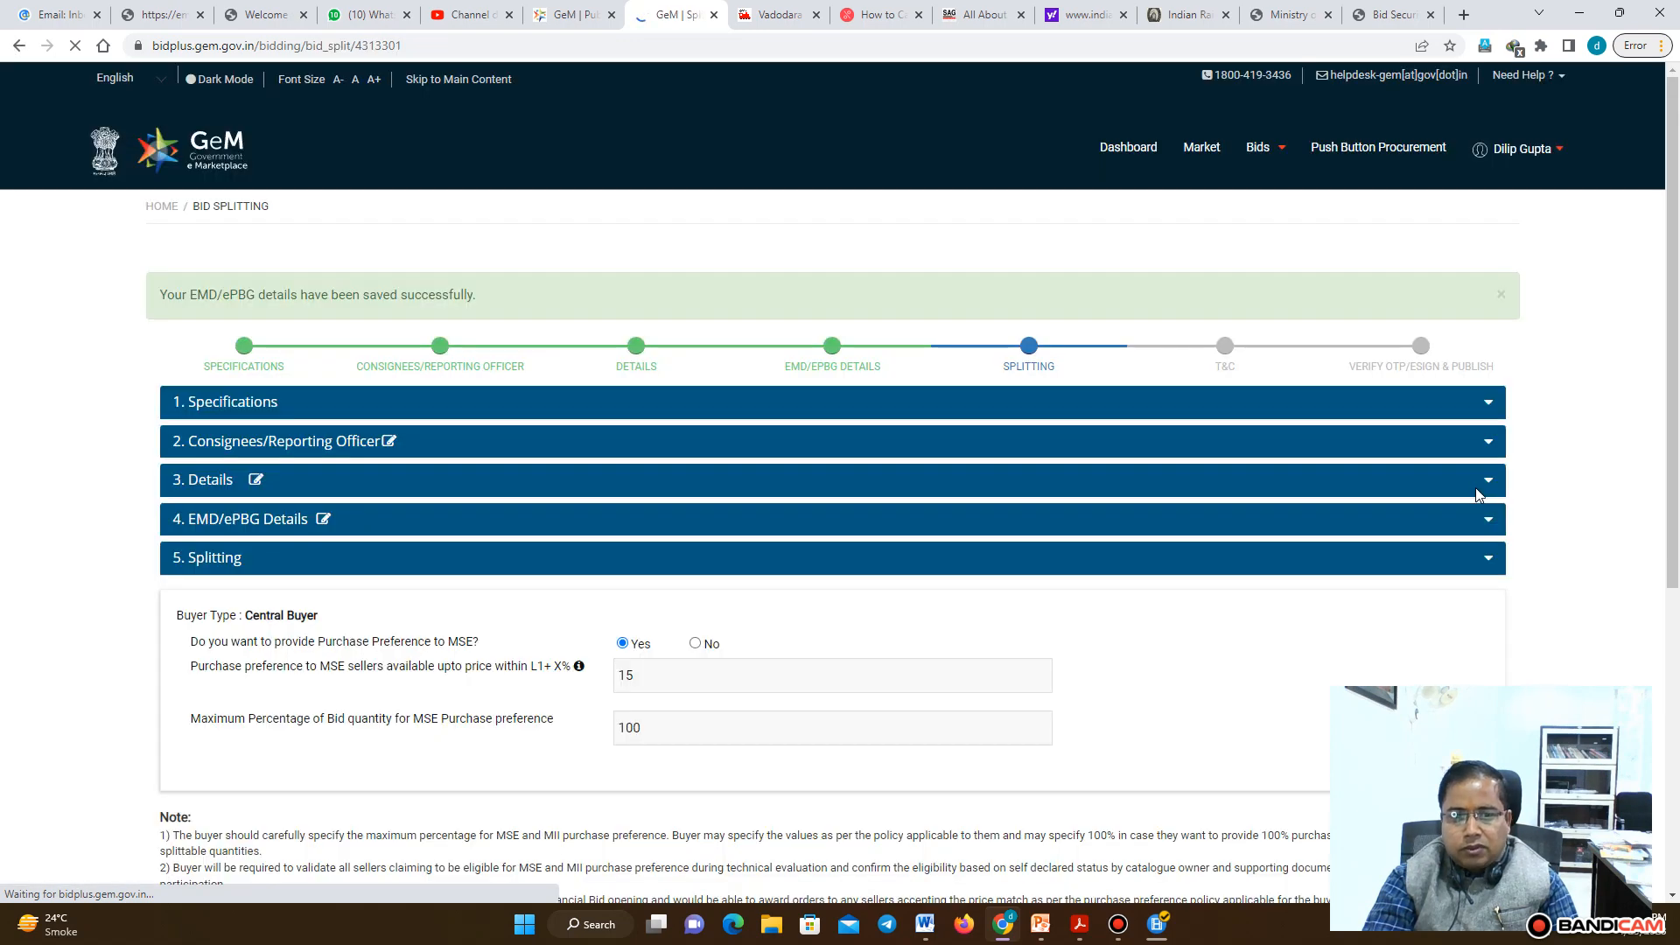
Save the splitting details with the MSE purchase preference settings
scroll(1225, 262, "down", 3)
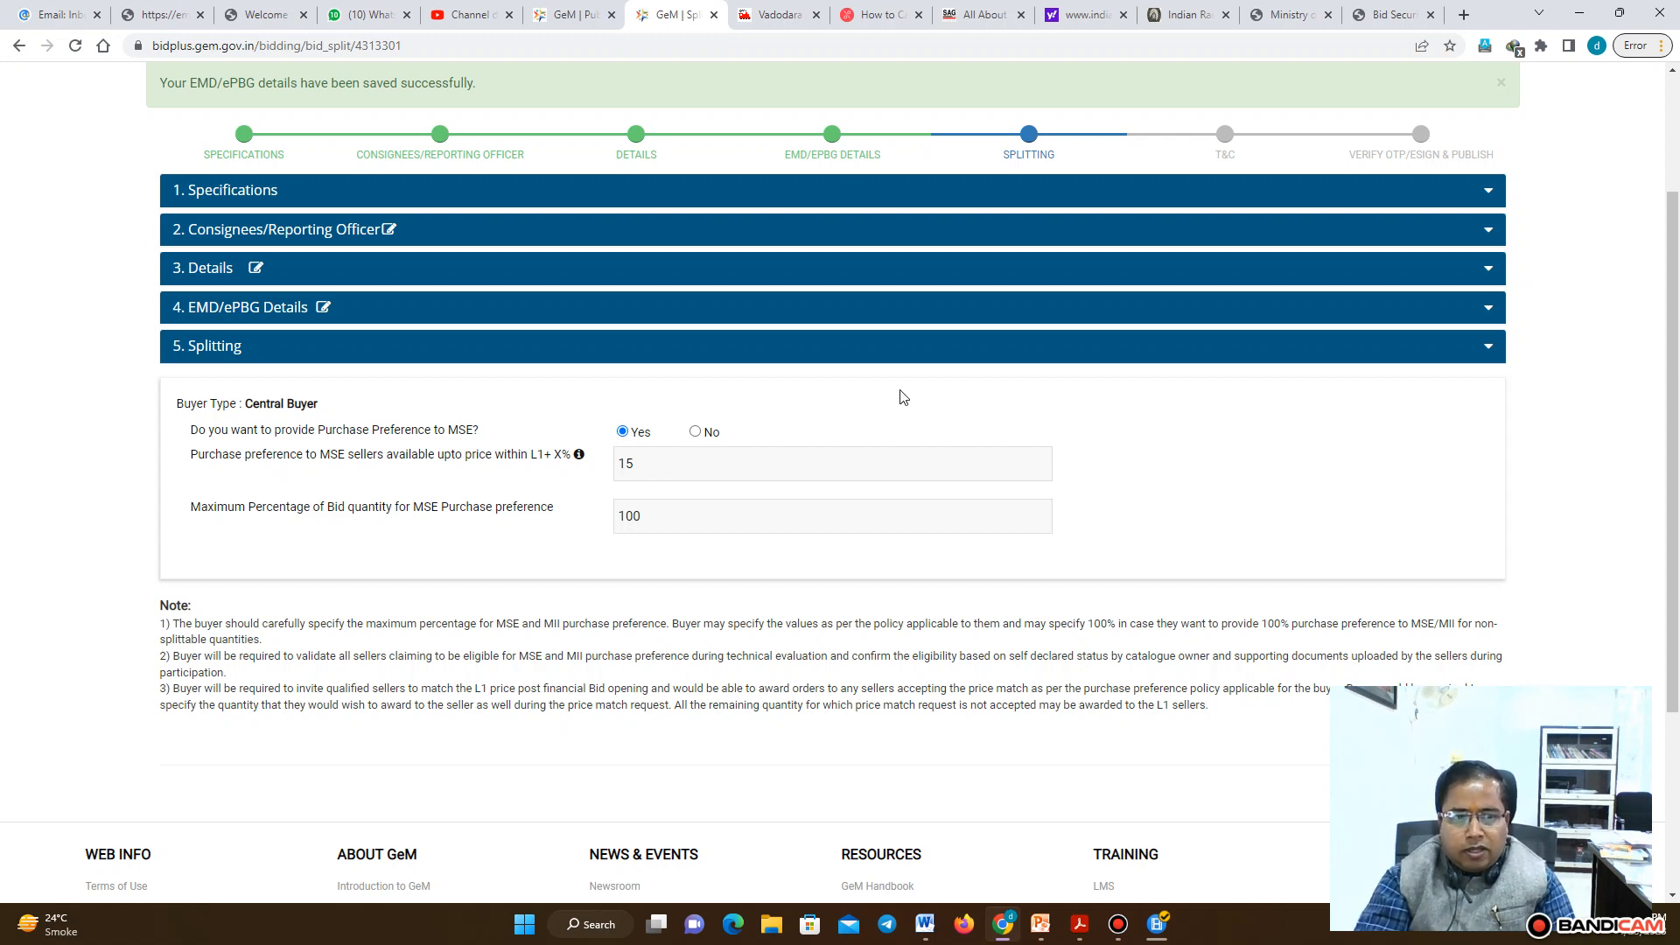
scroll(1676, 333, "down", 2)
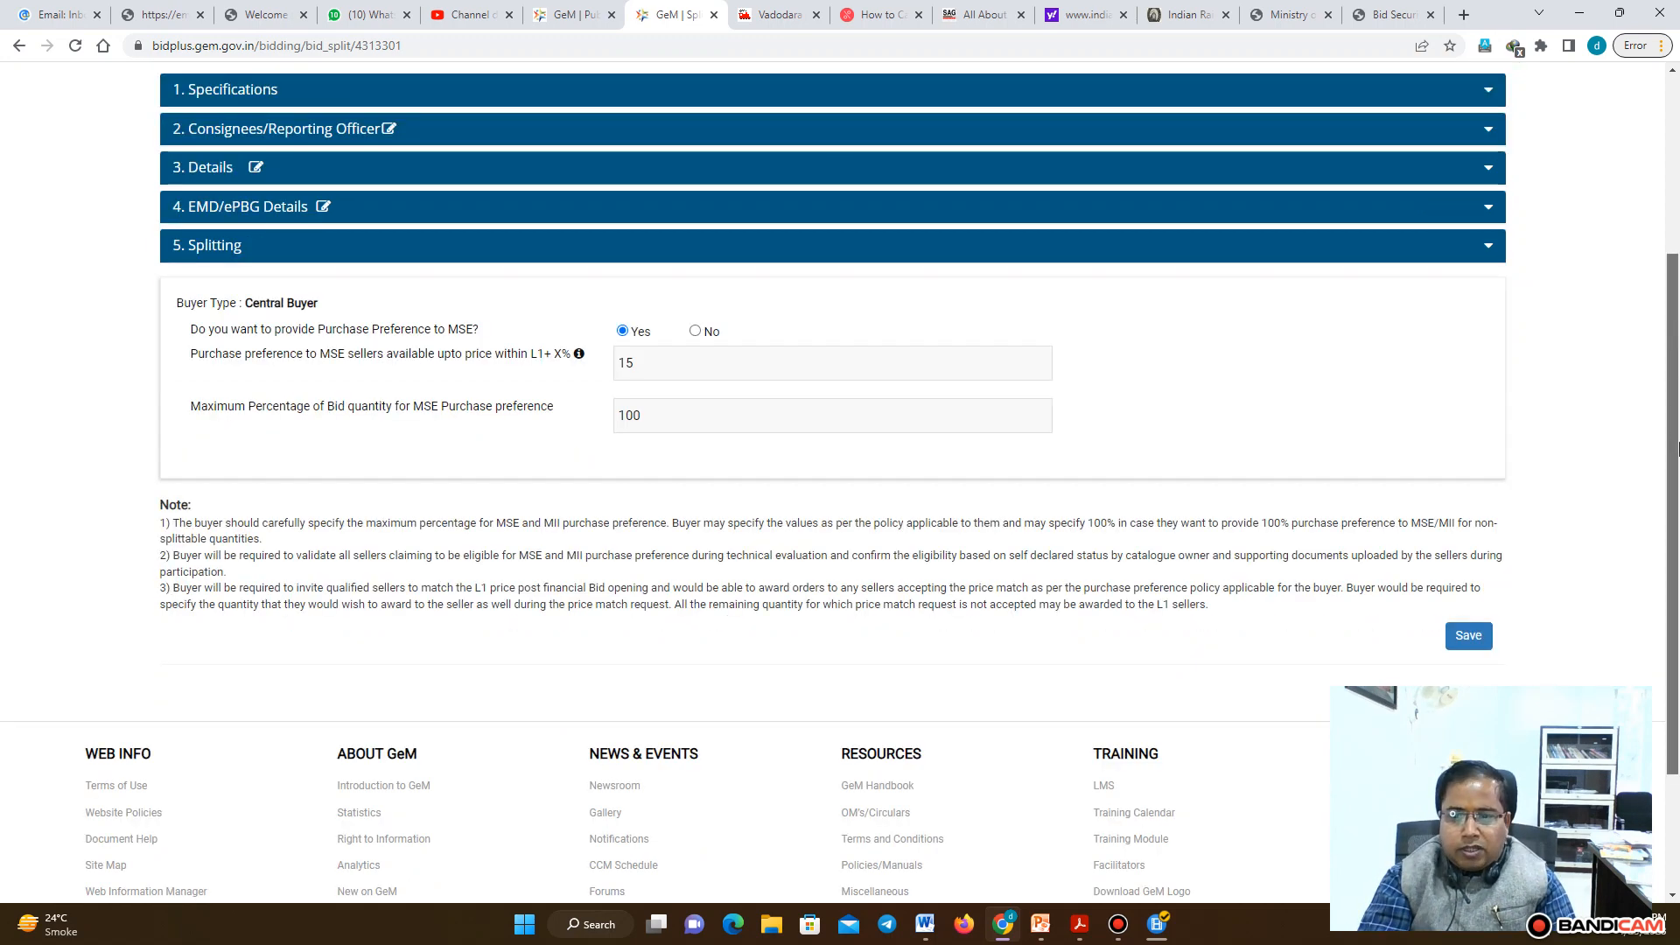
left_click(1478, 541)
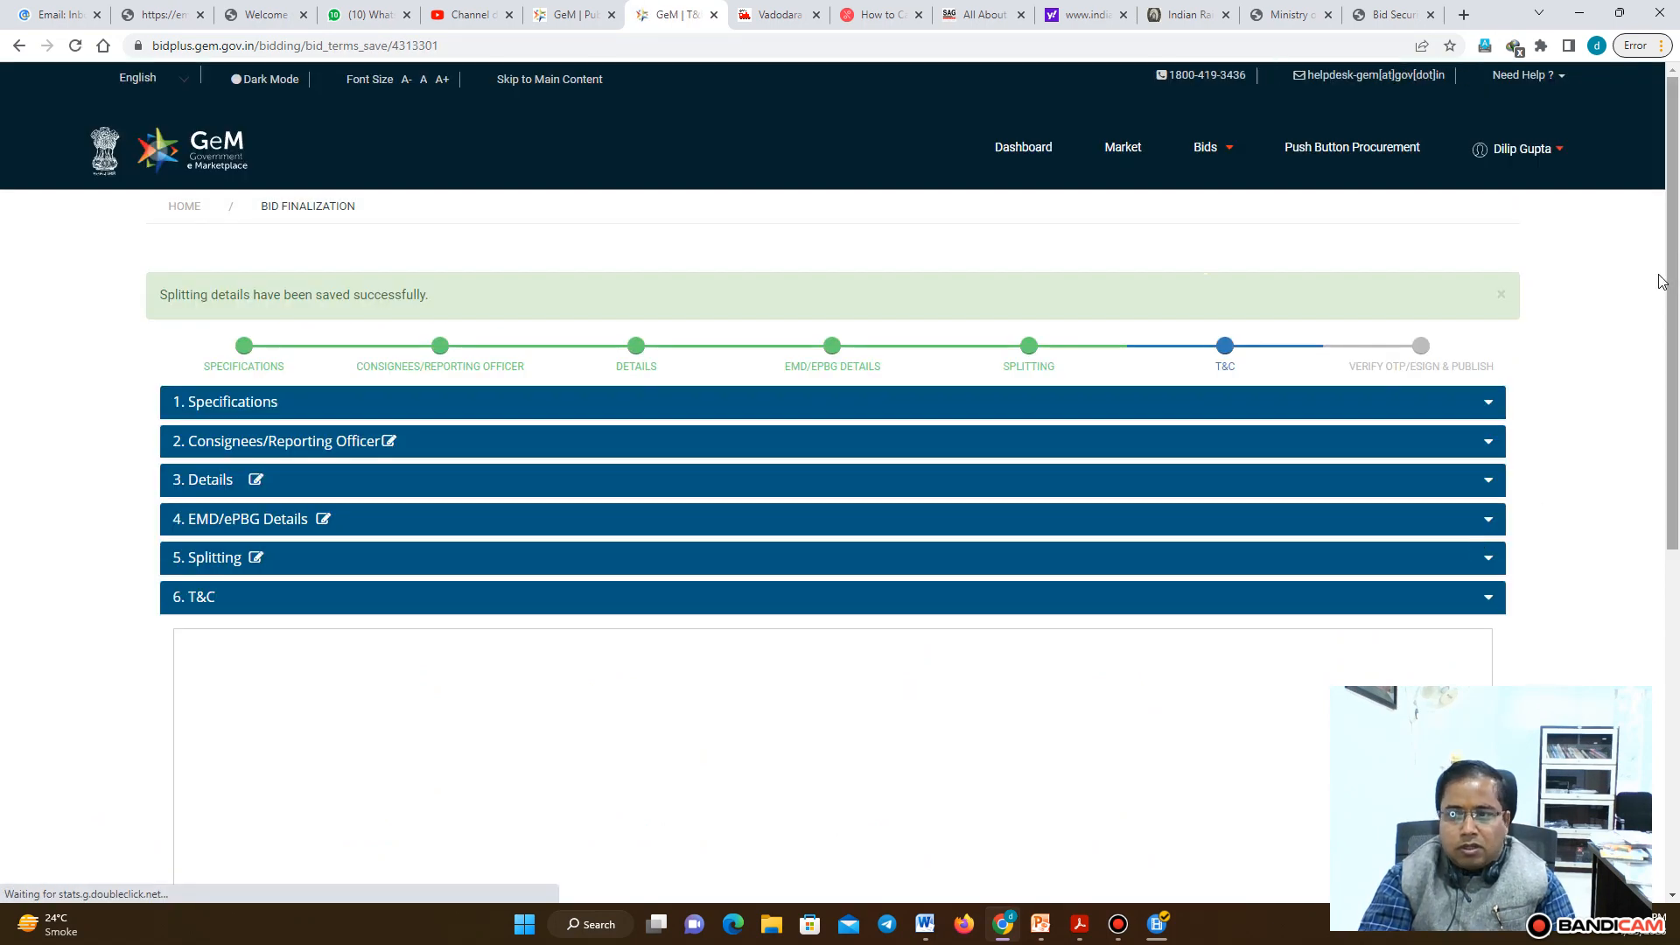
Open the Generic clauses and try to add the OPTION CLAUSE from the second page
scroll(1674, 170, "down", 3)
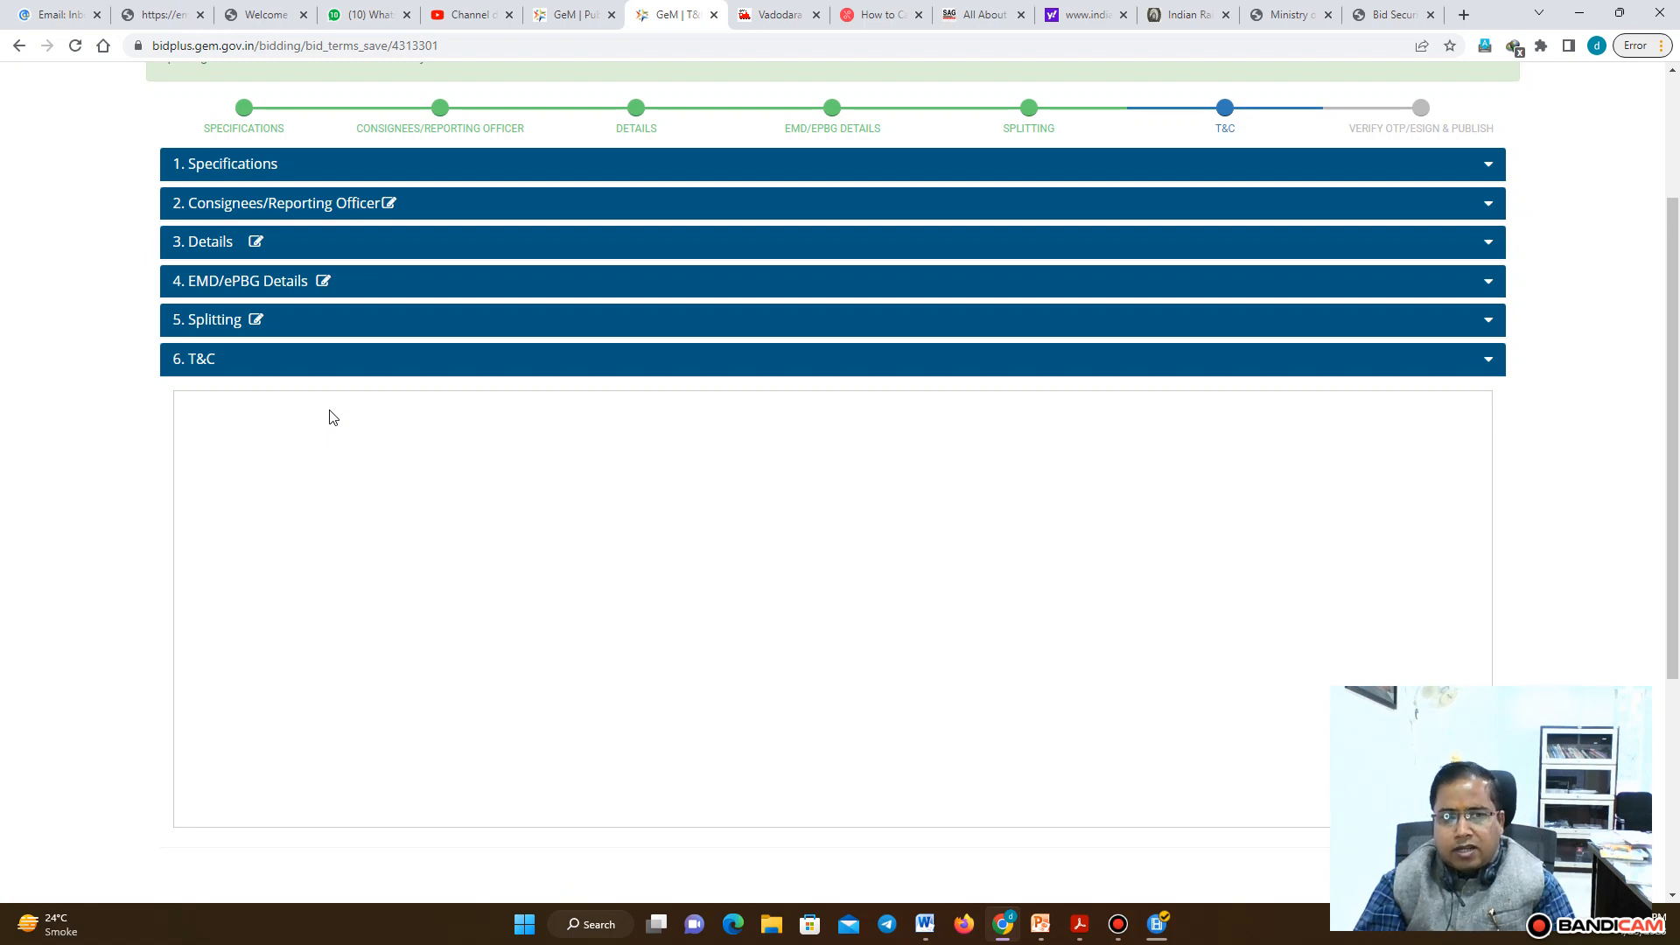
left_click(74, 48)
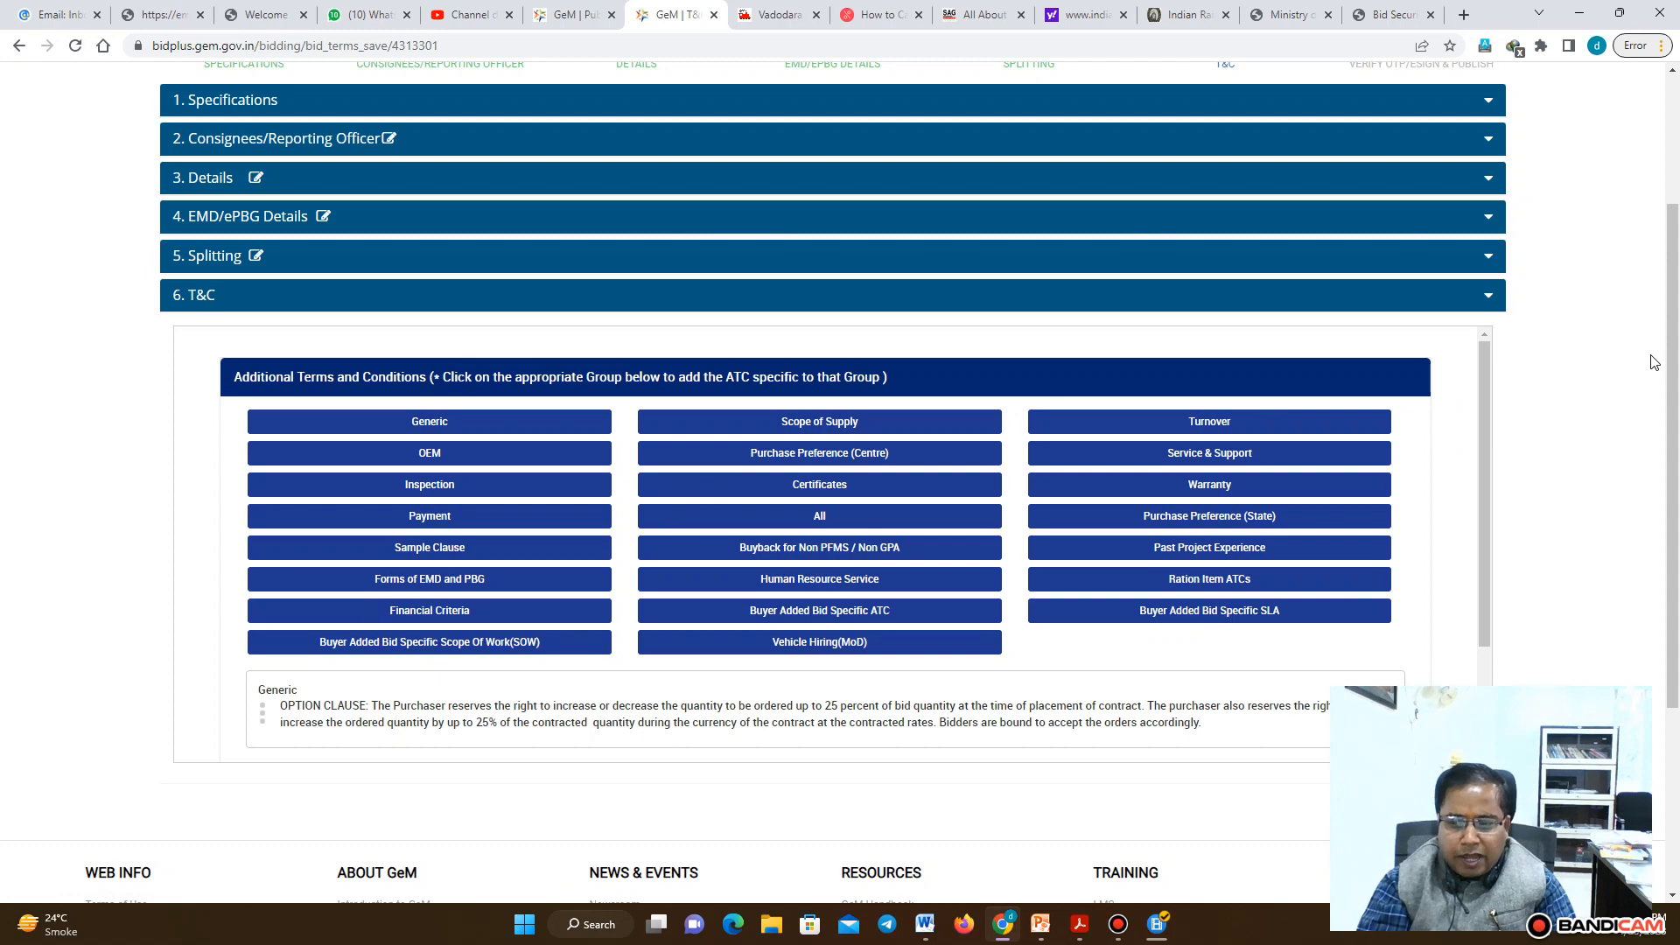
left_click(449, 429)
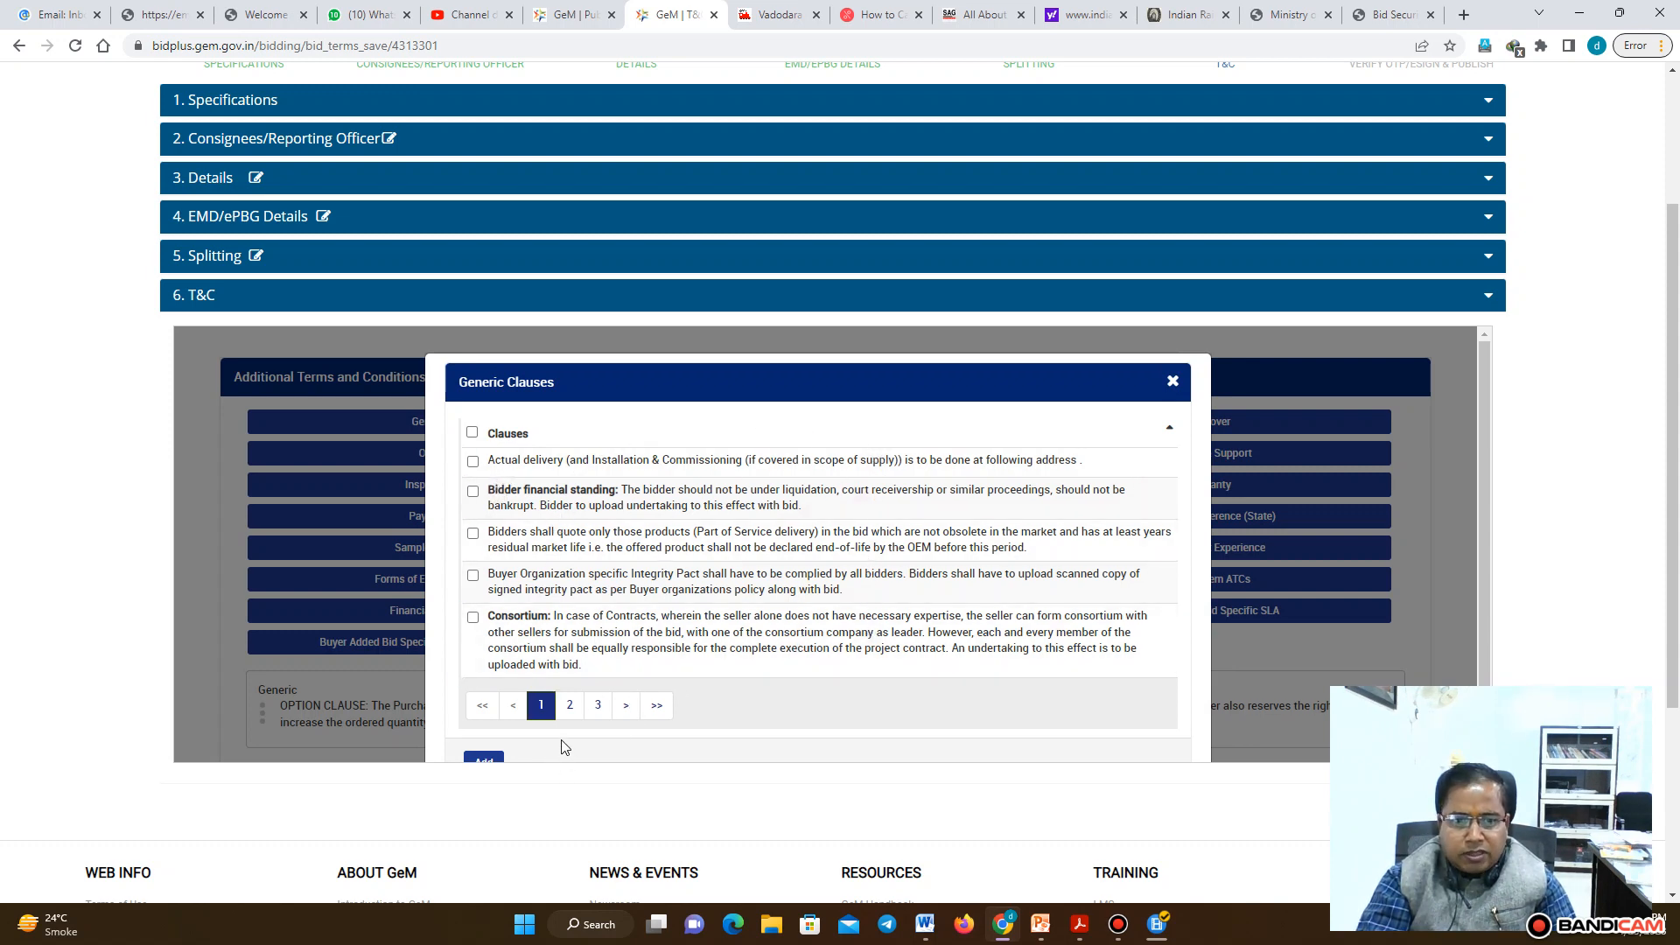
left_click(570, 705)
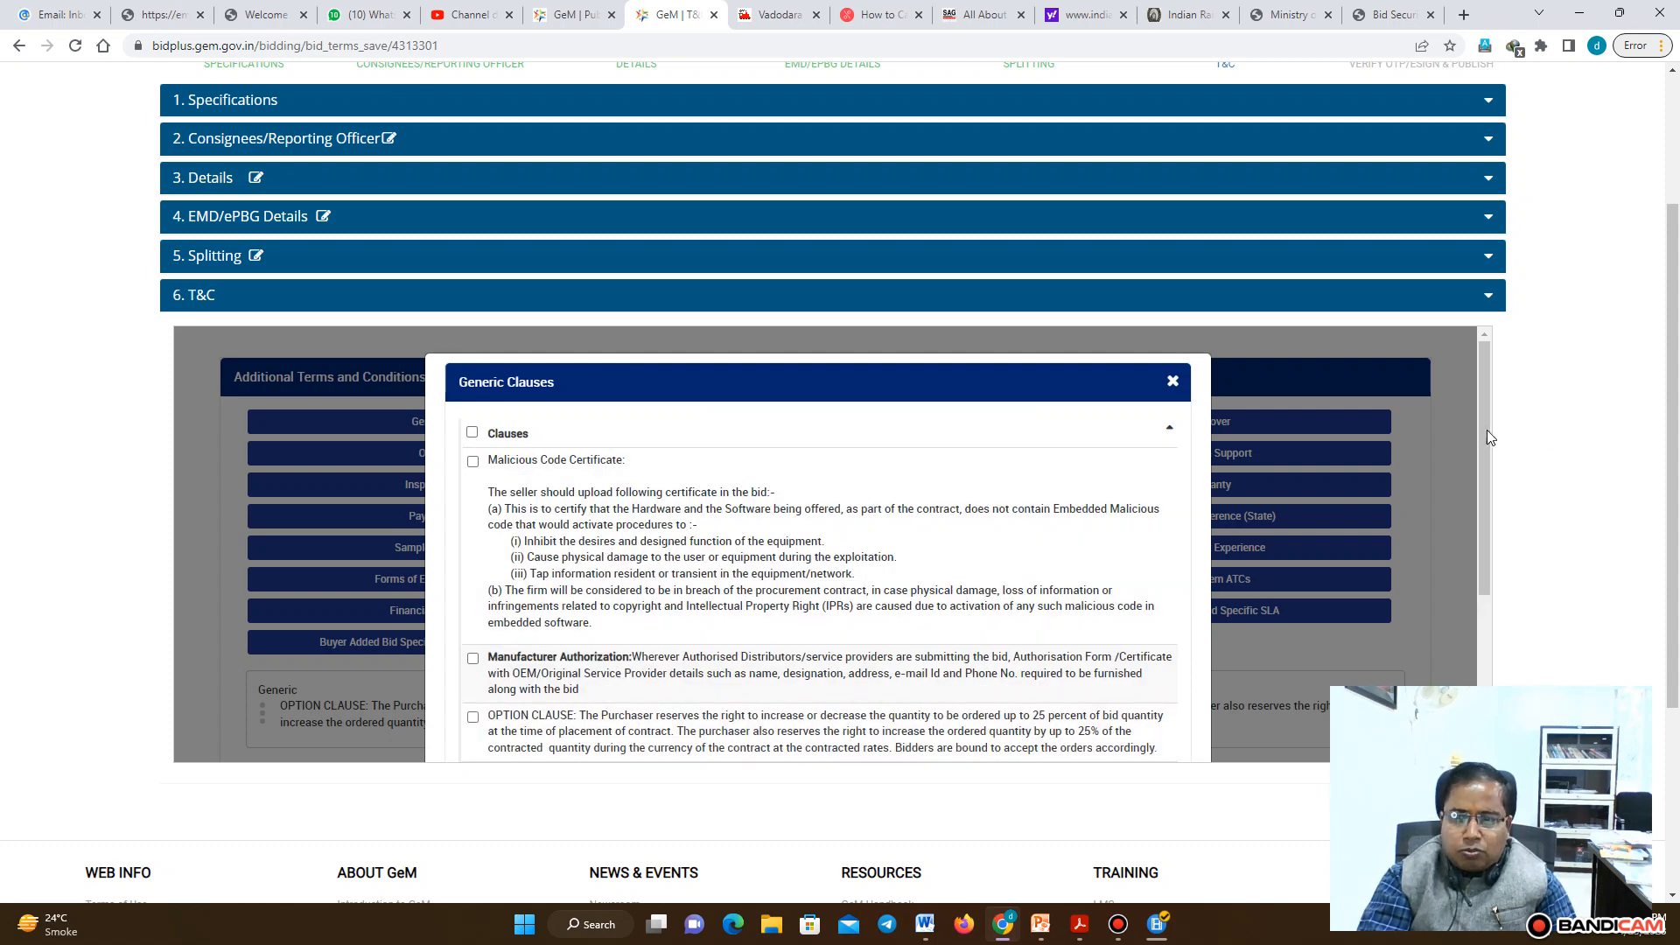
left_click_drag(1484, 429, 1482, 564)
left_click(472, 492)
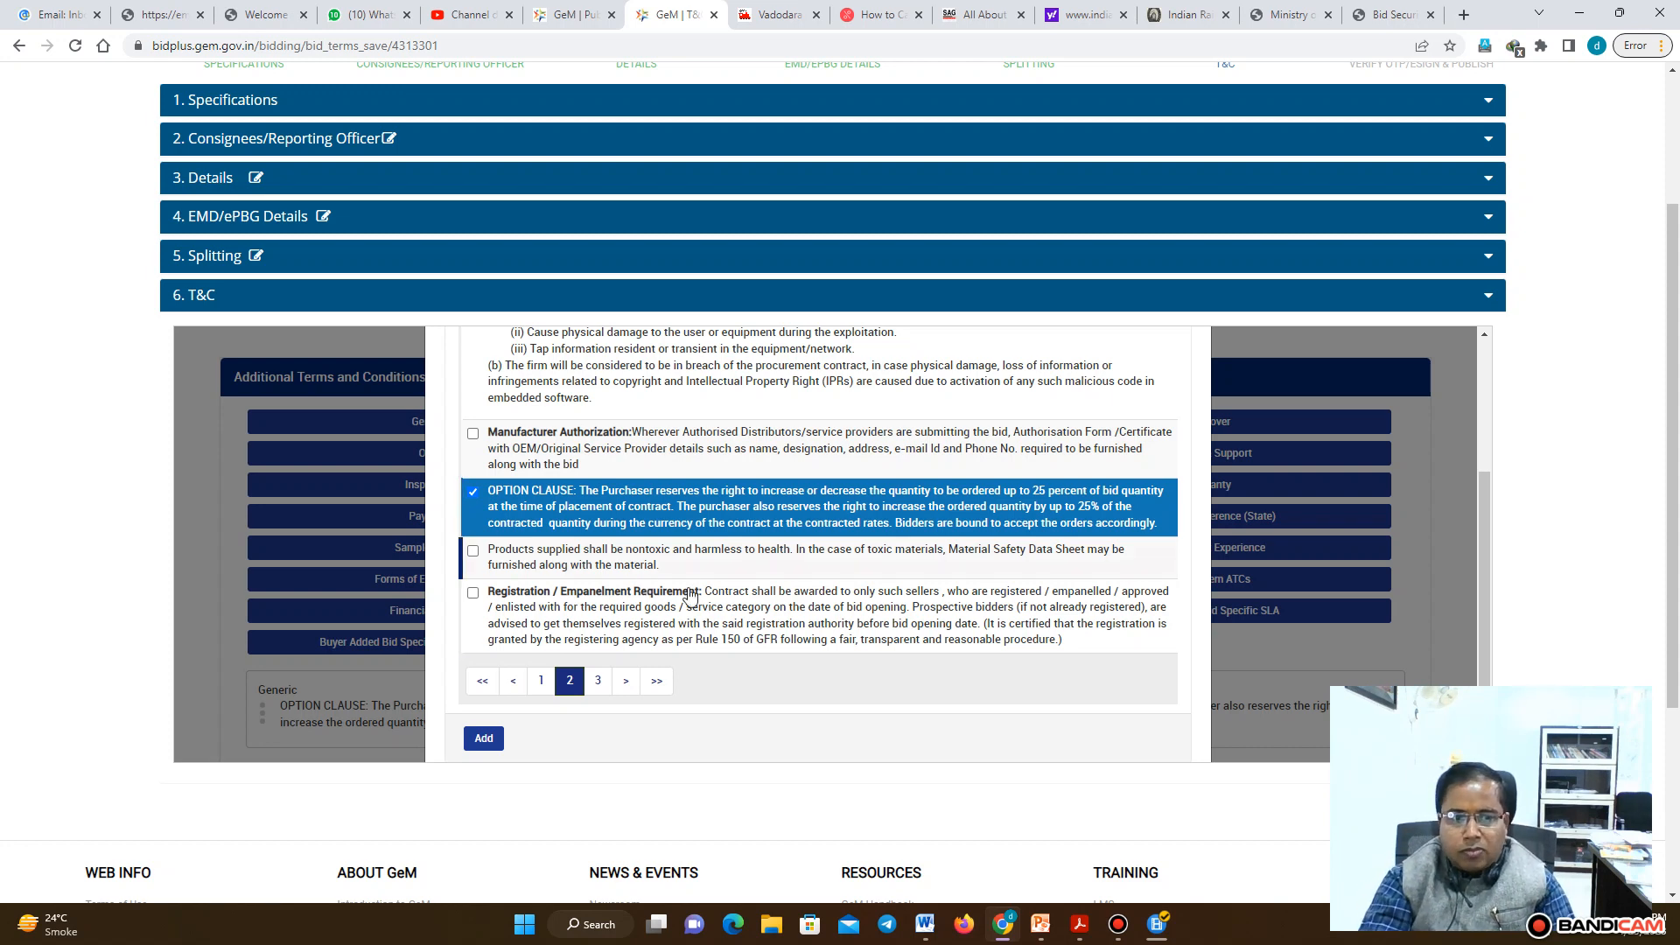
left_click(484, 739)
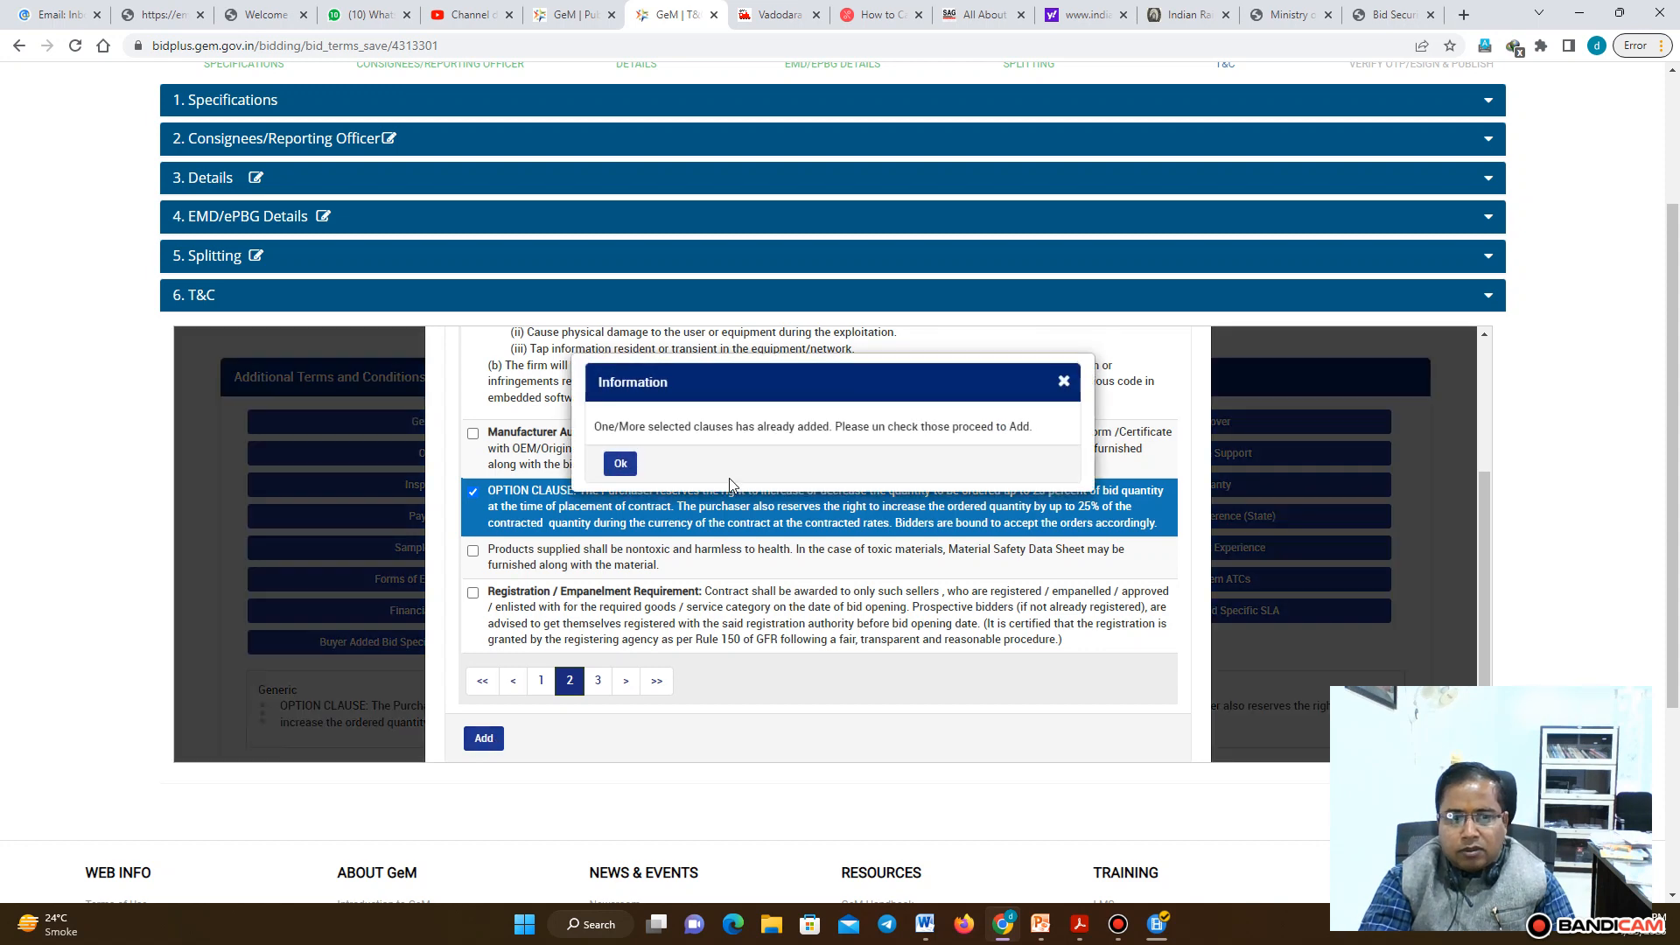
left_click(620, 469)
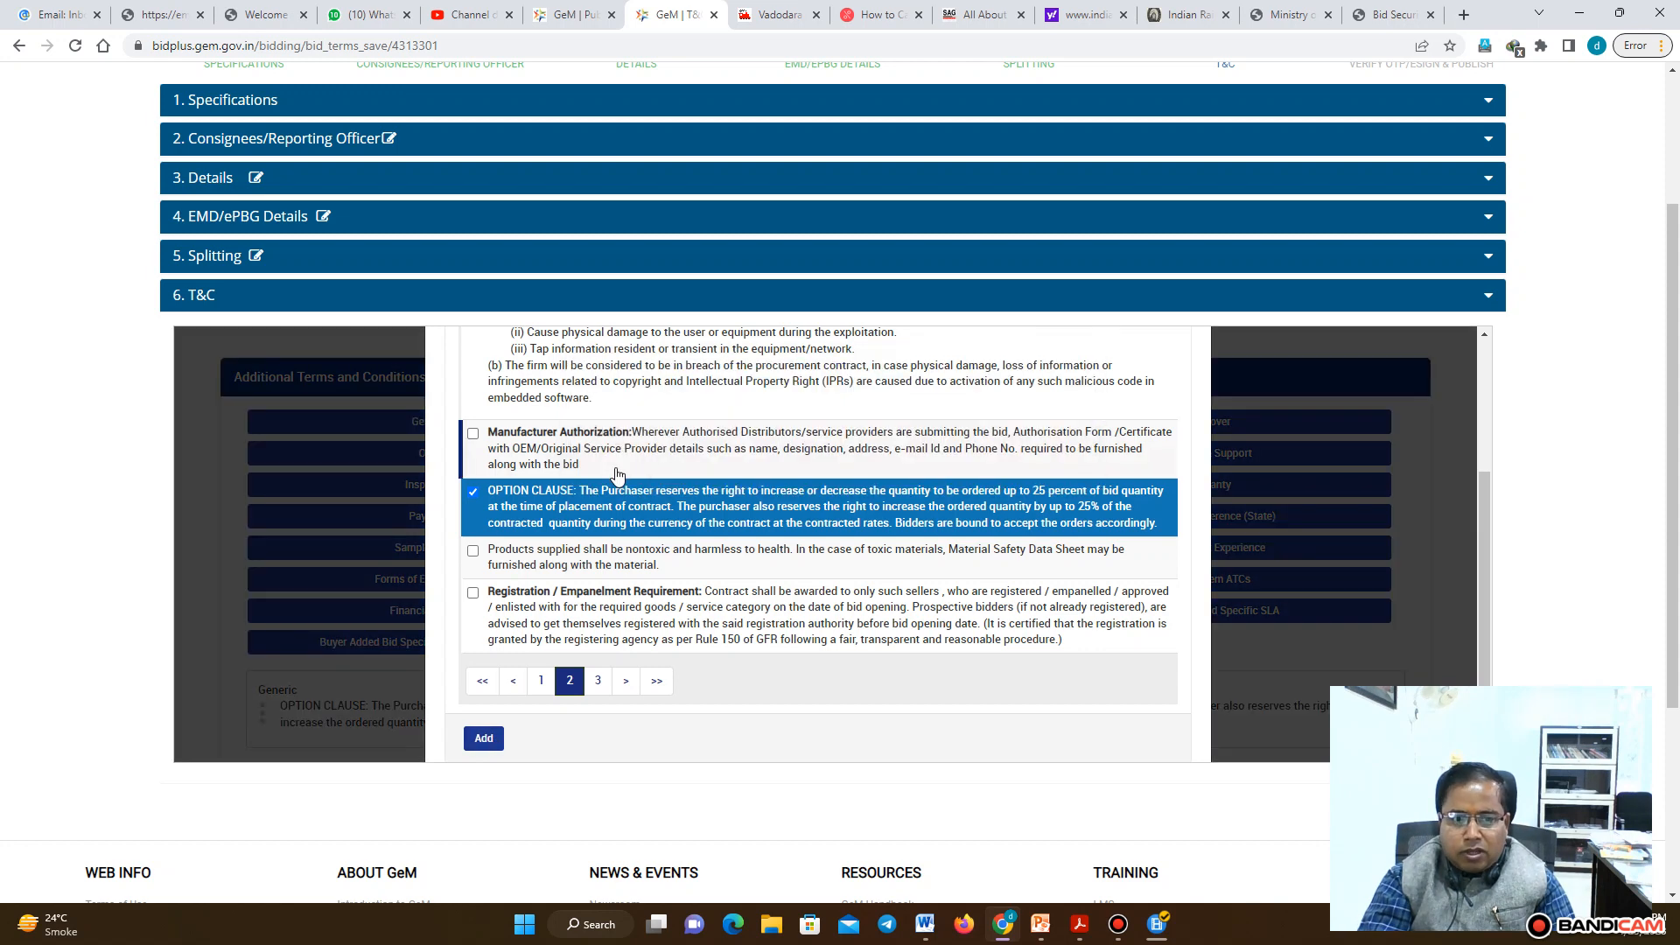
Browse the third page of the Generic clauses
left_click(598, 682)
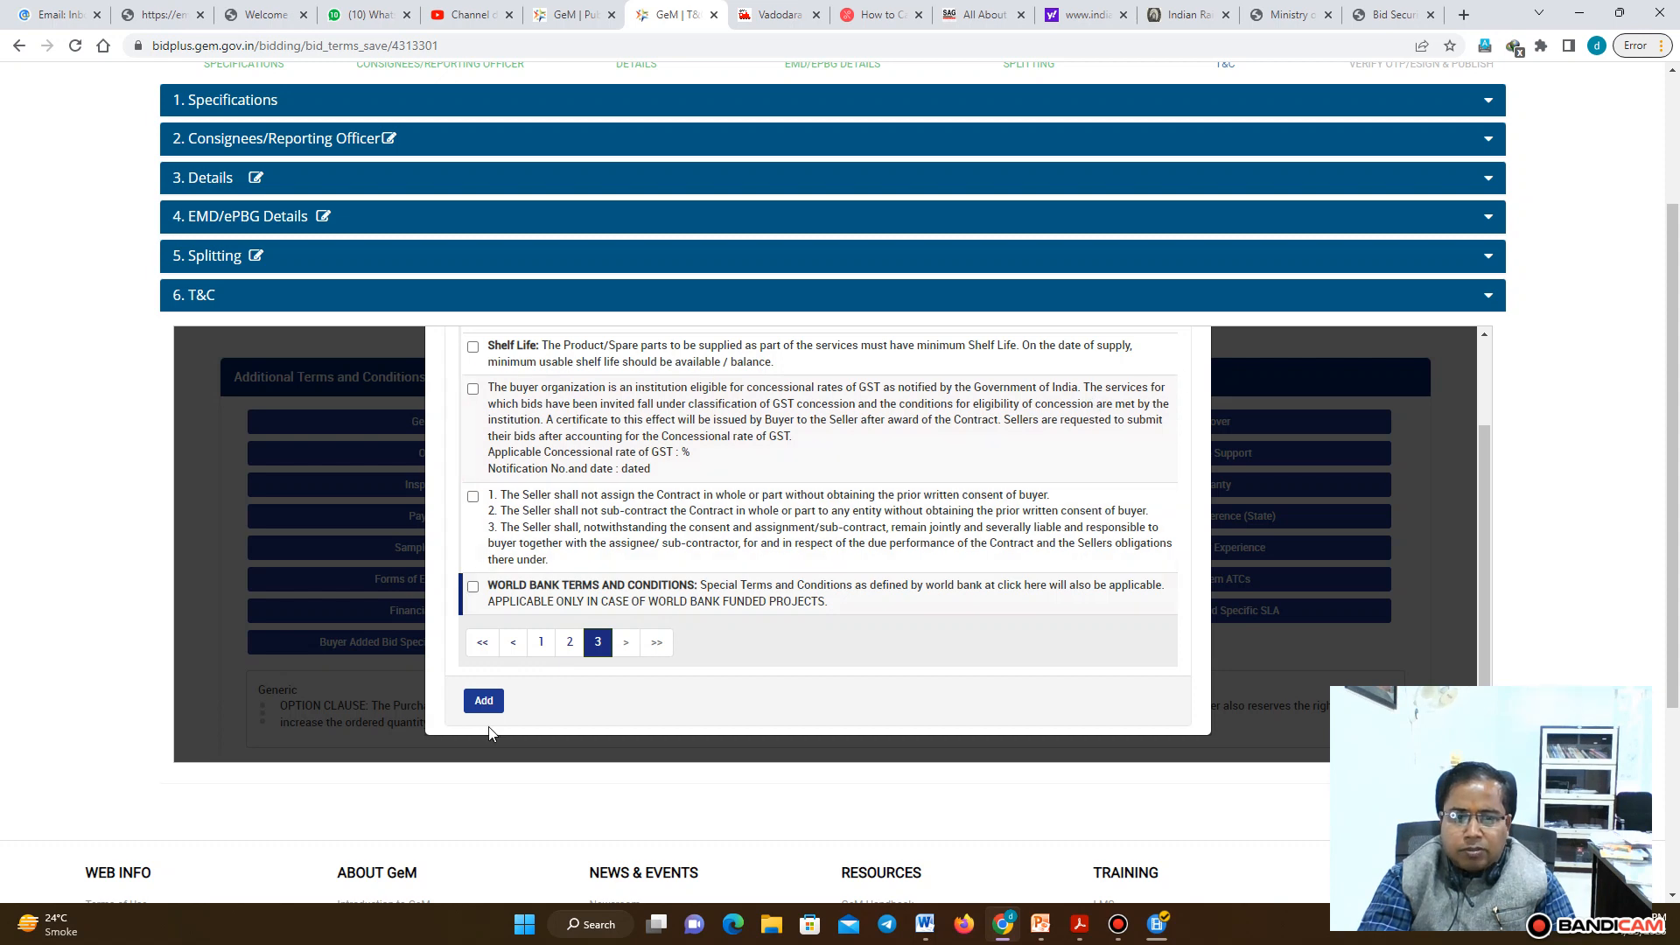
left_click_drag(1484, 527, 1480, 427)
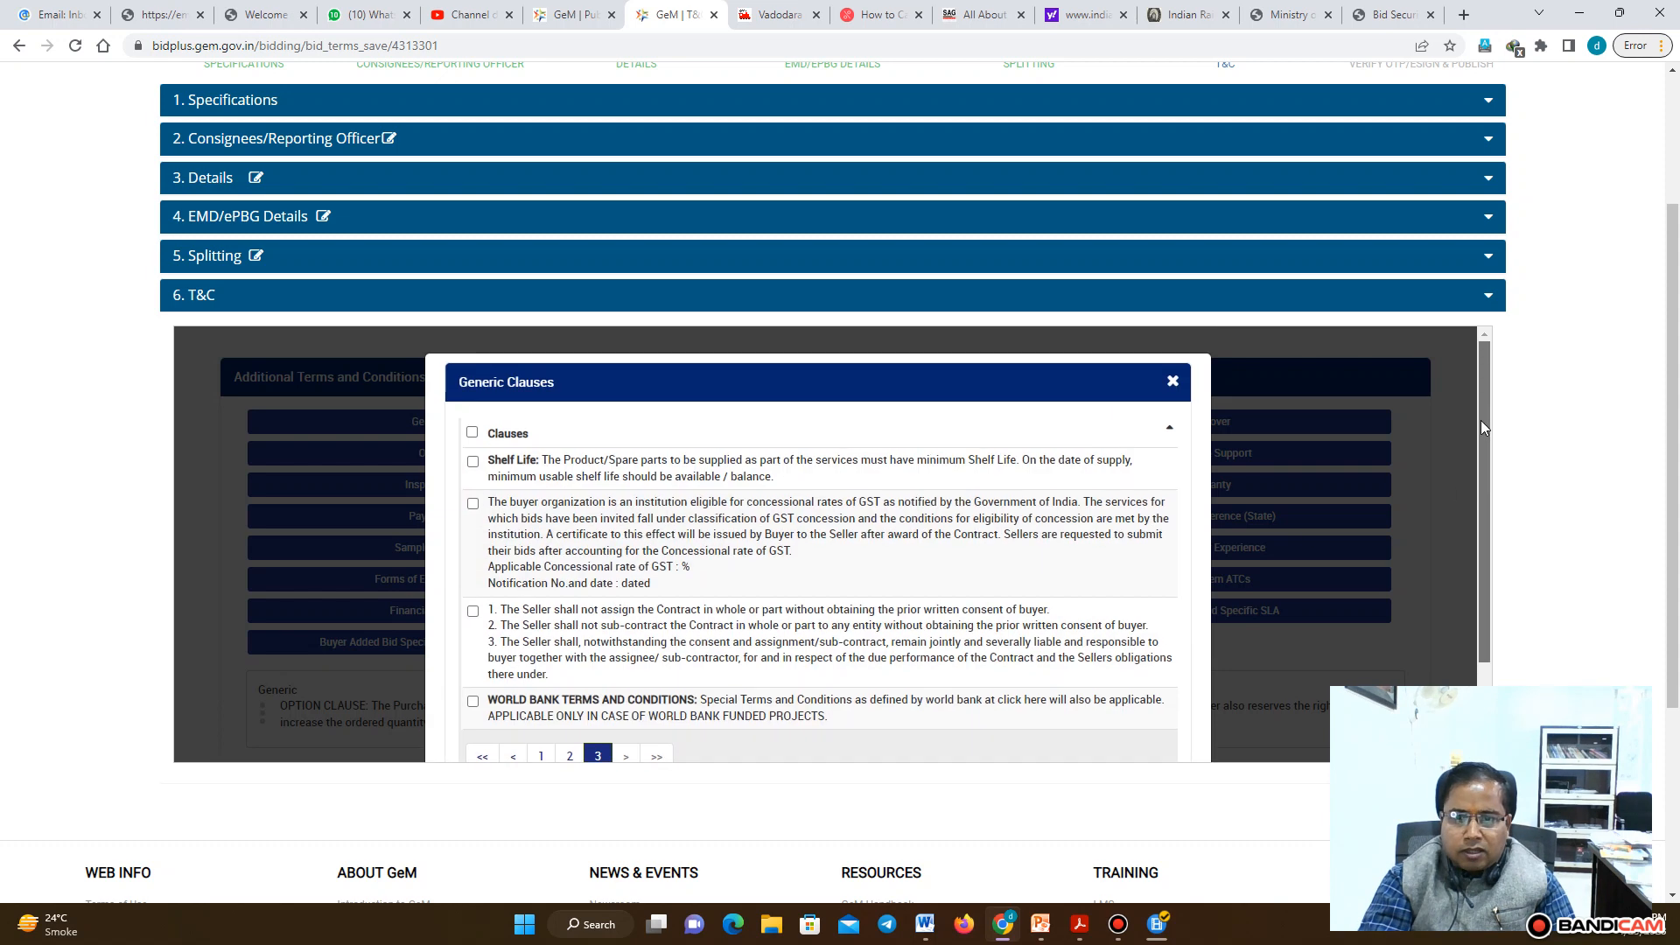
Add the office-availability, toll-free telephone and escalation matrix clauses from the Service & Support group
left_click(1173, 382)
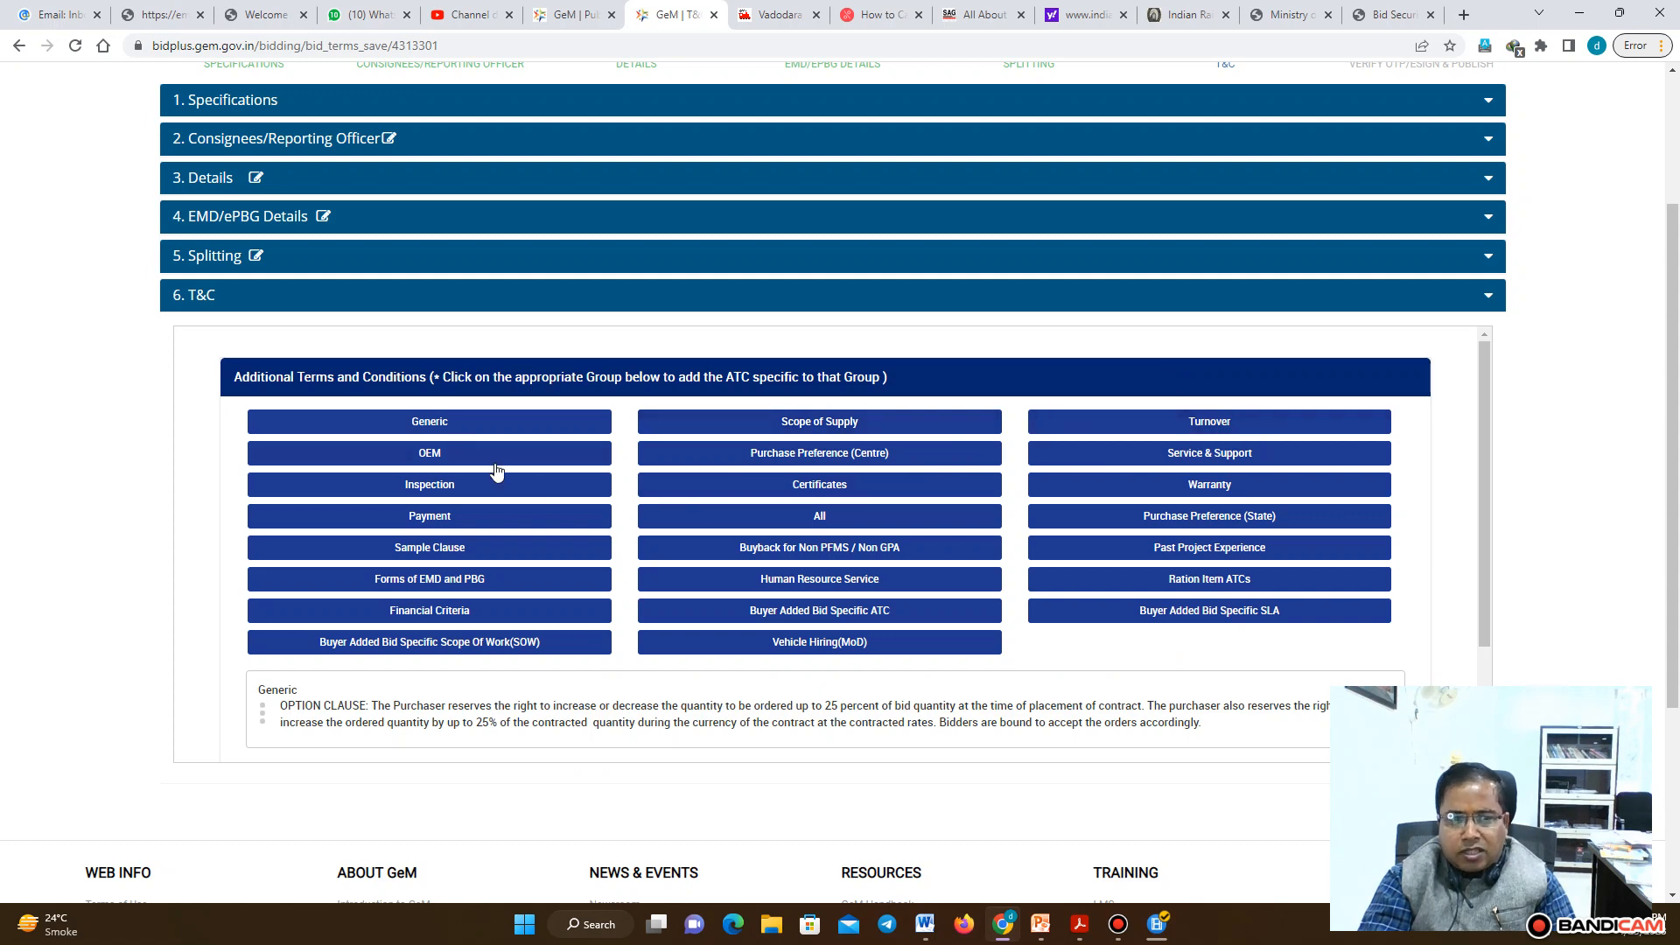
left_click(1231, 457)
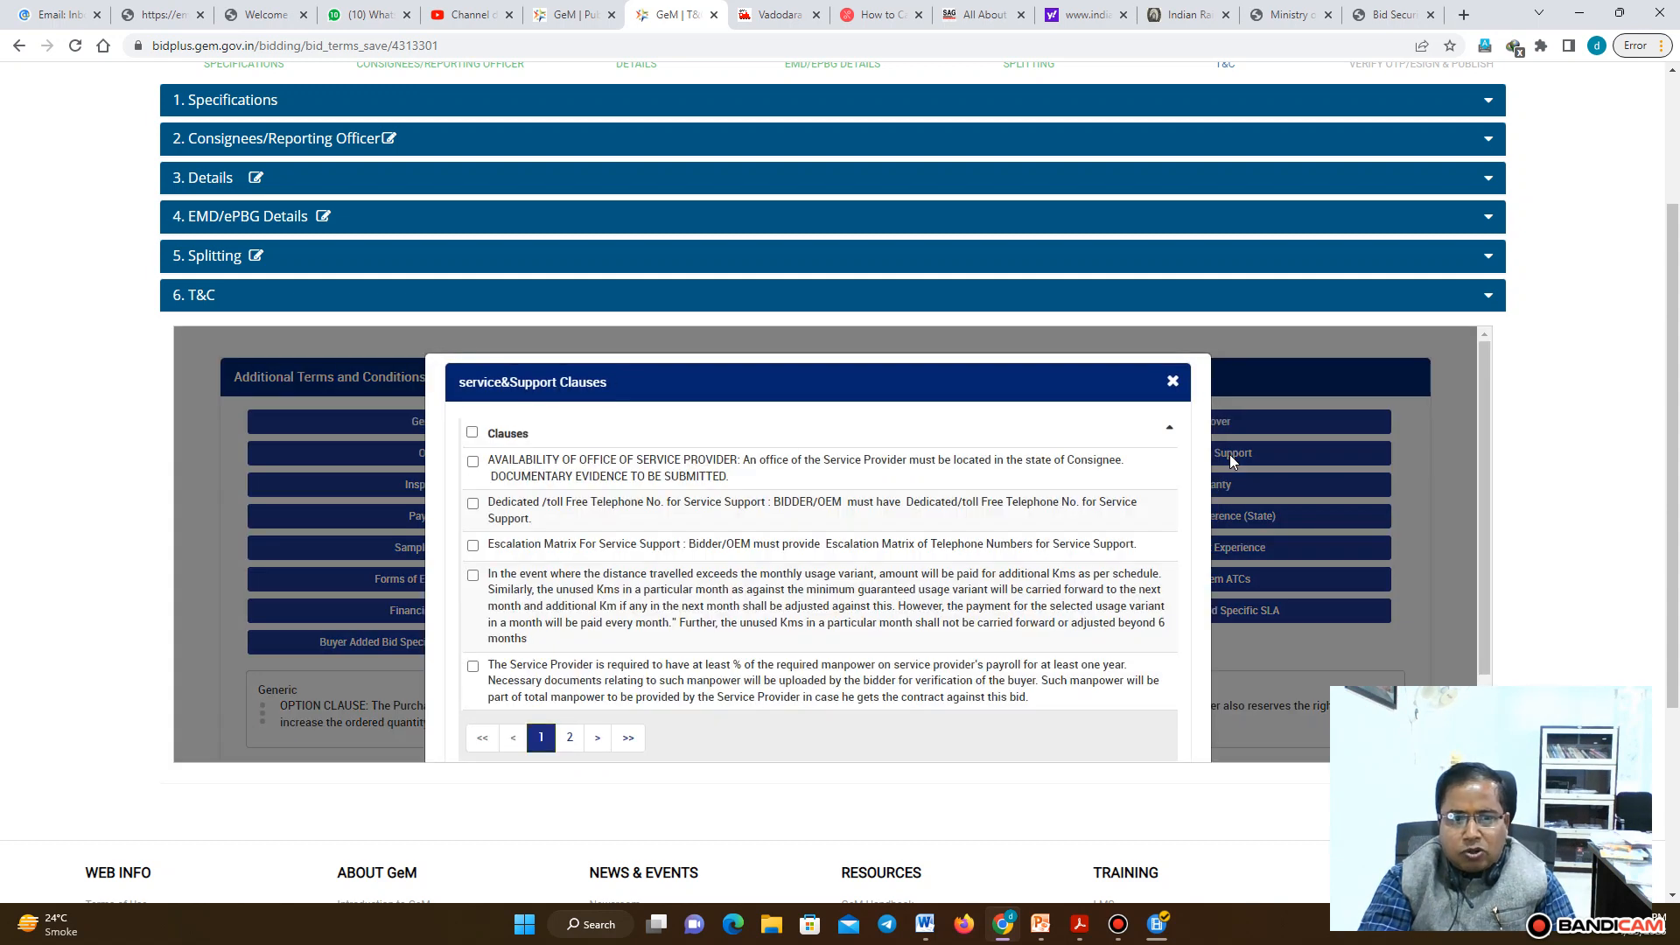
left_click(472, 462)
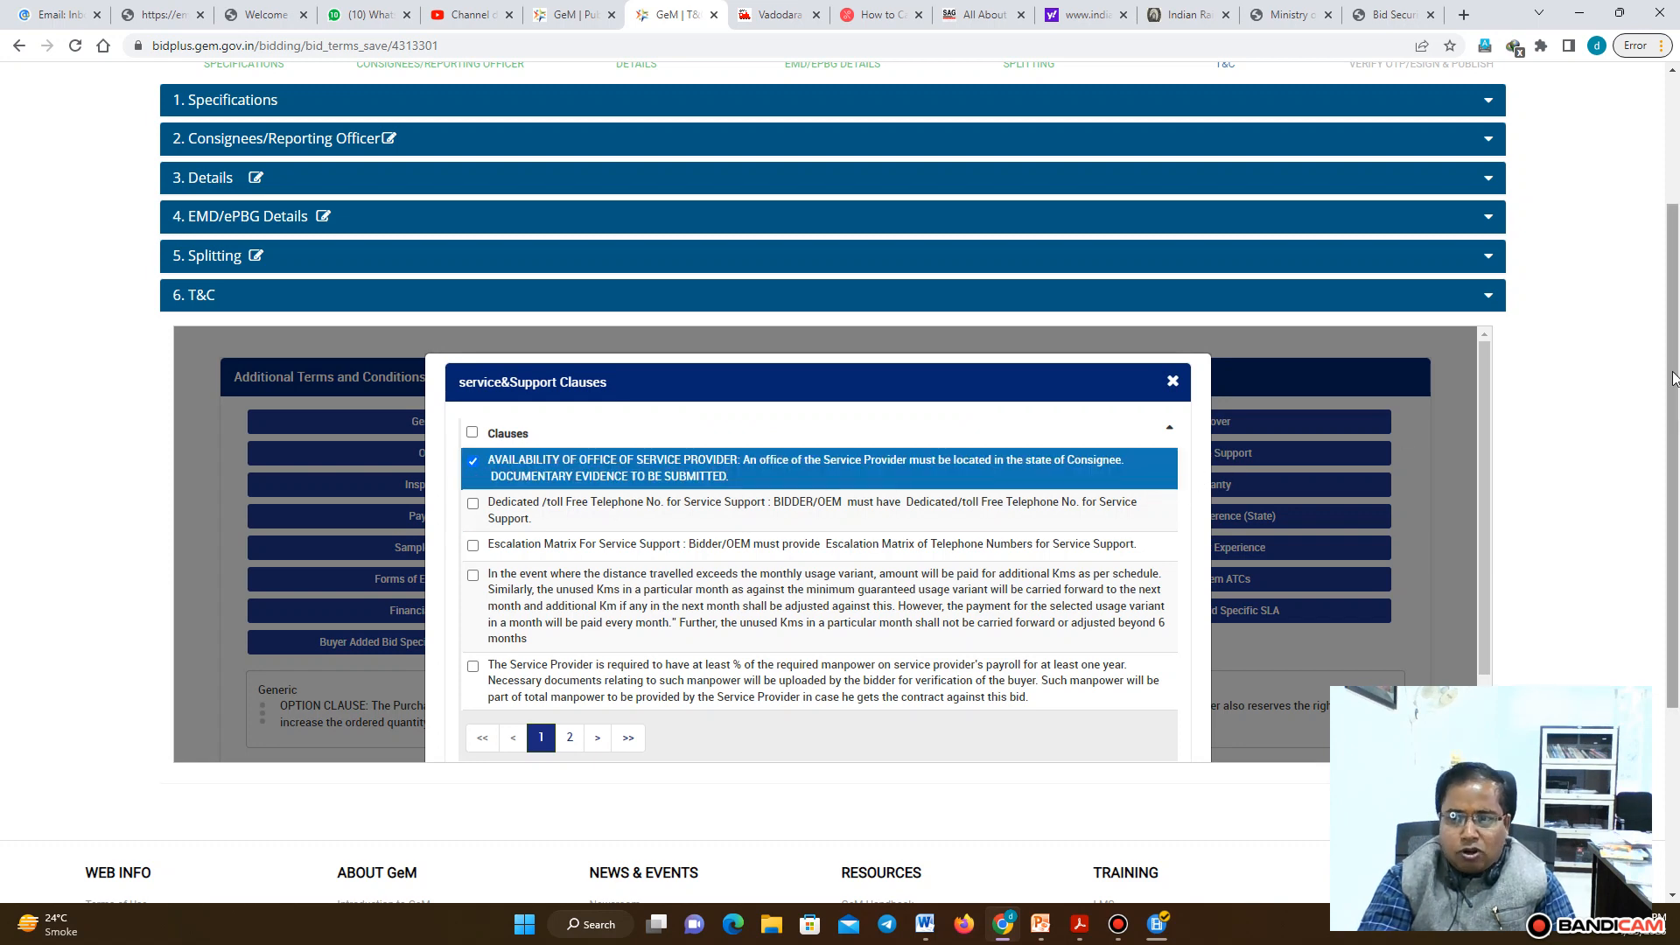
scroll(1674, 378, "down", 1)
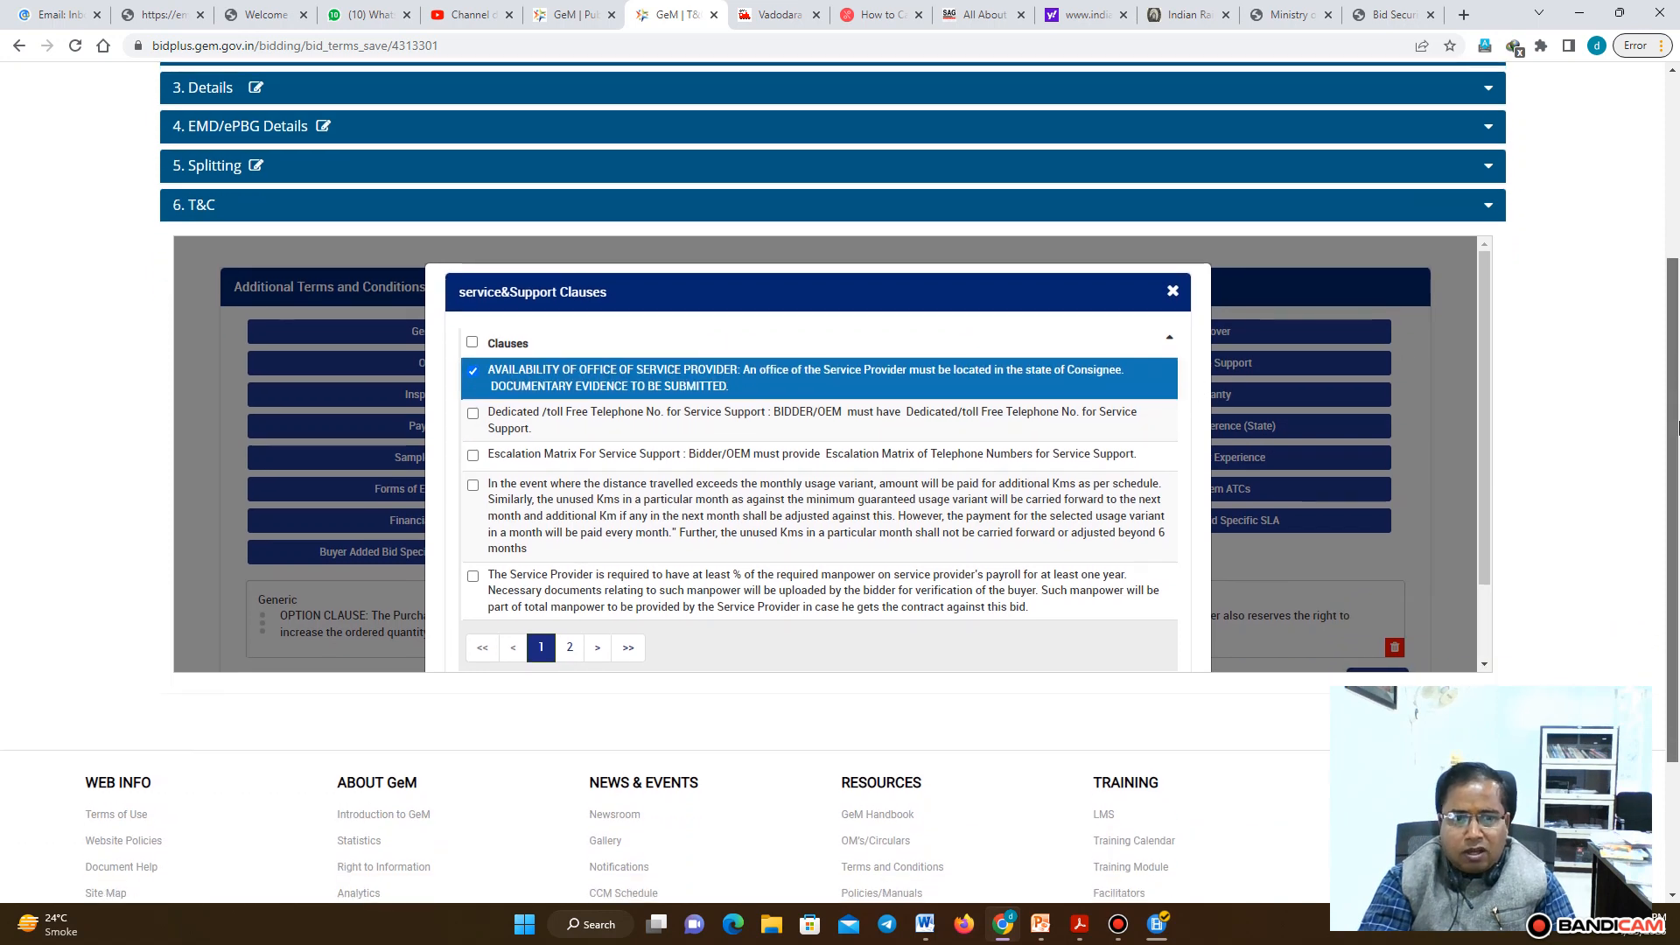
left_click(474, 415)
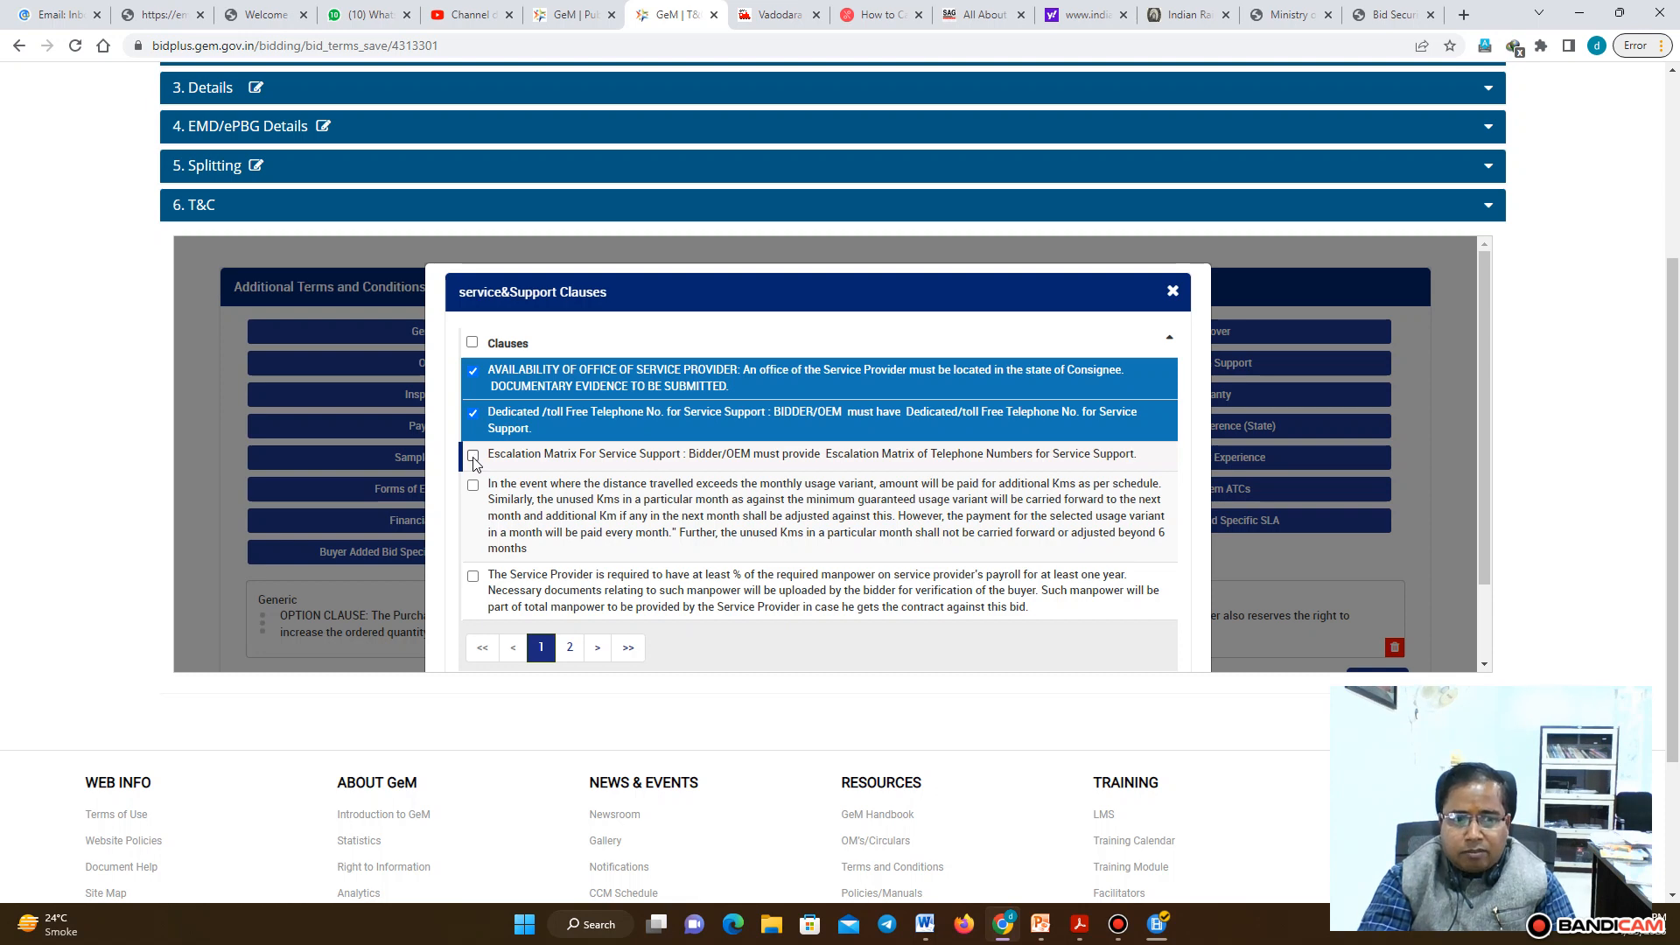
left_click(474, 456)
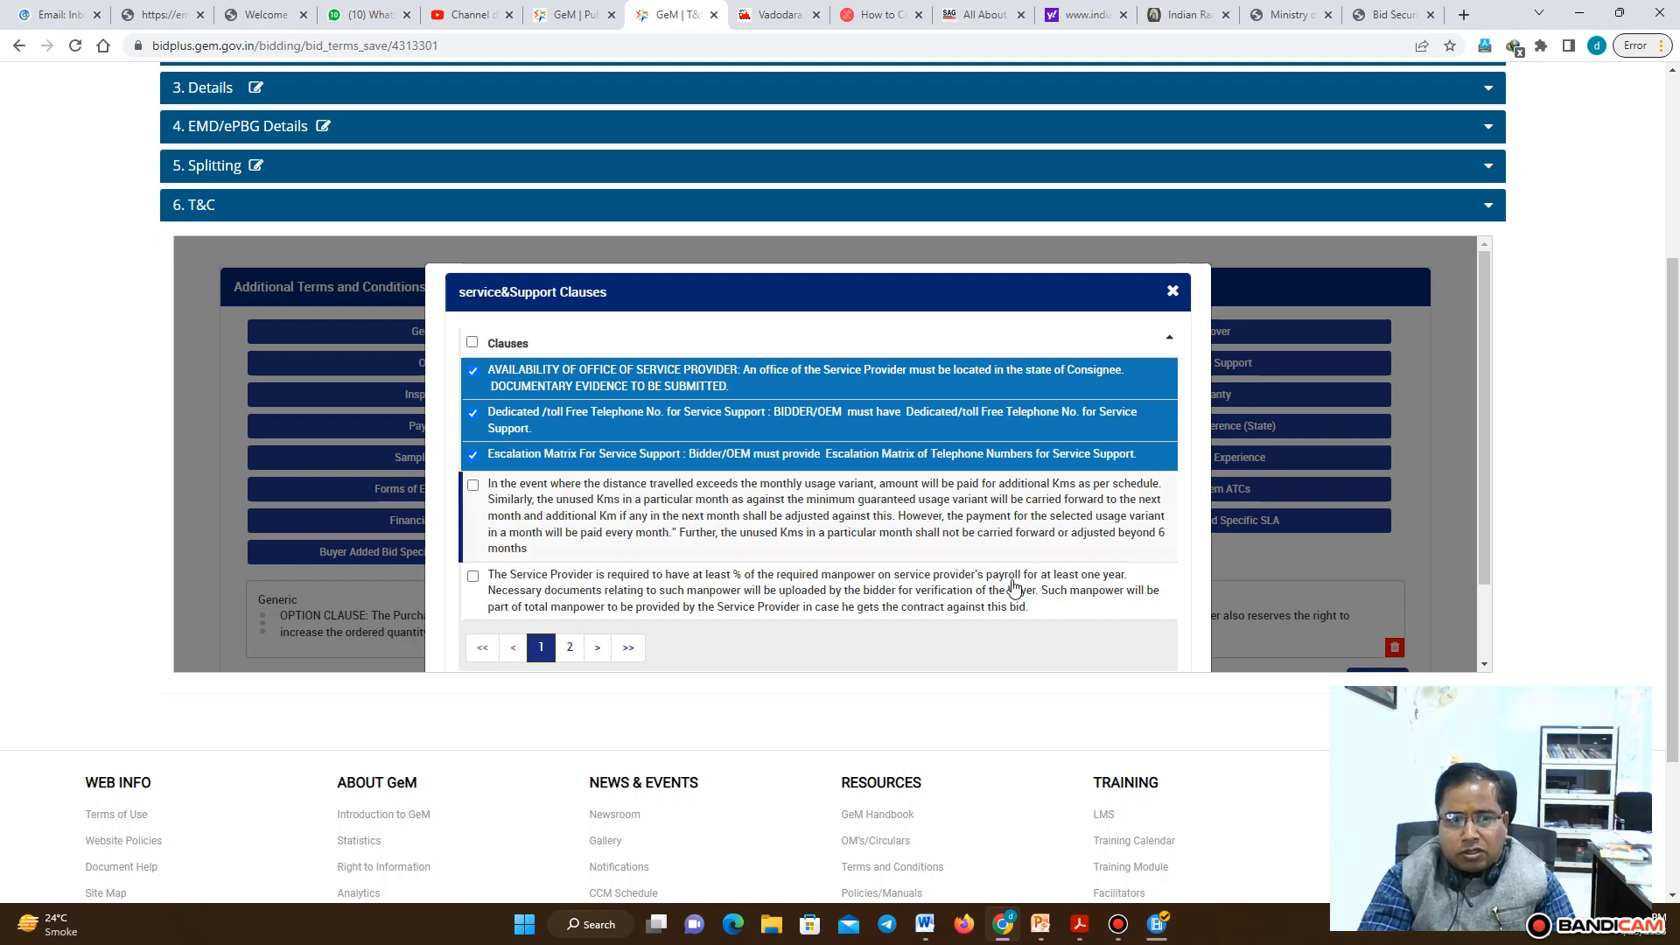
scroll(1484, 331, "down", 1)
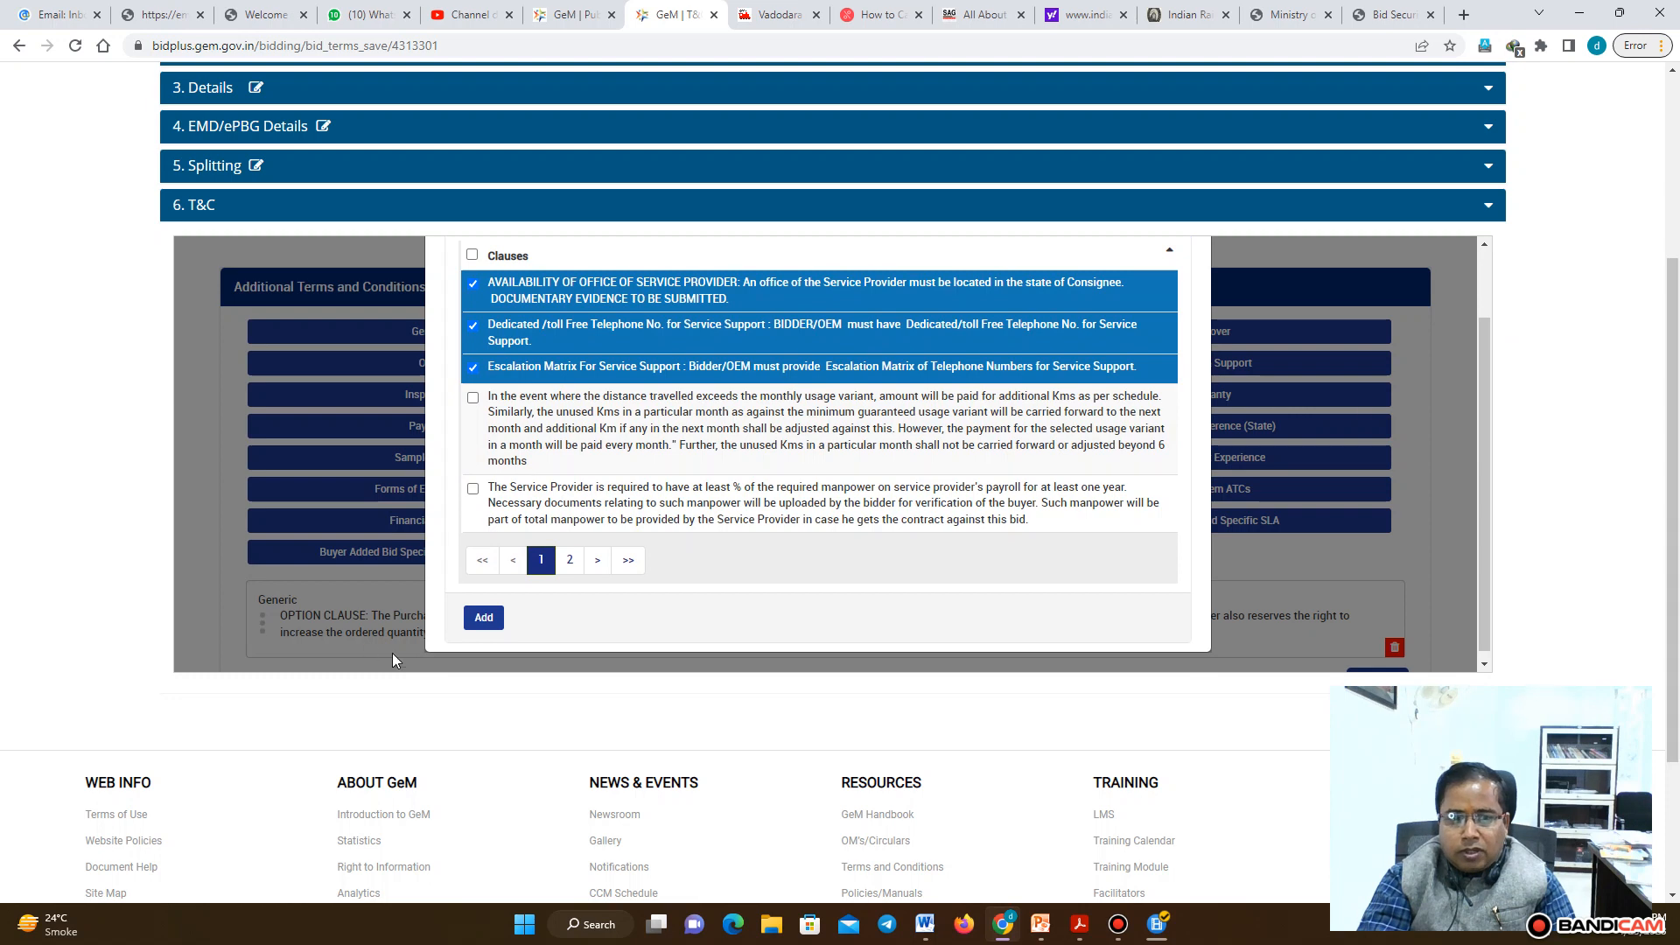
left_click(483, 619)
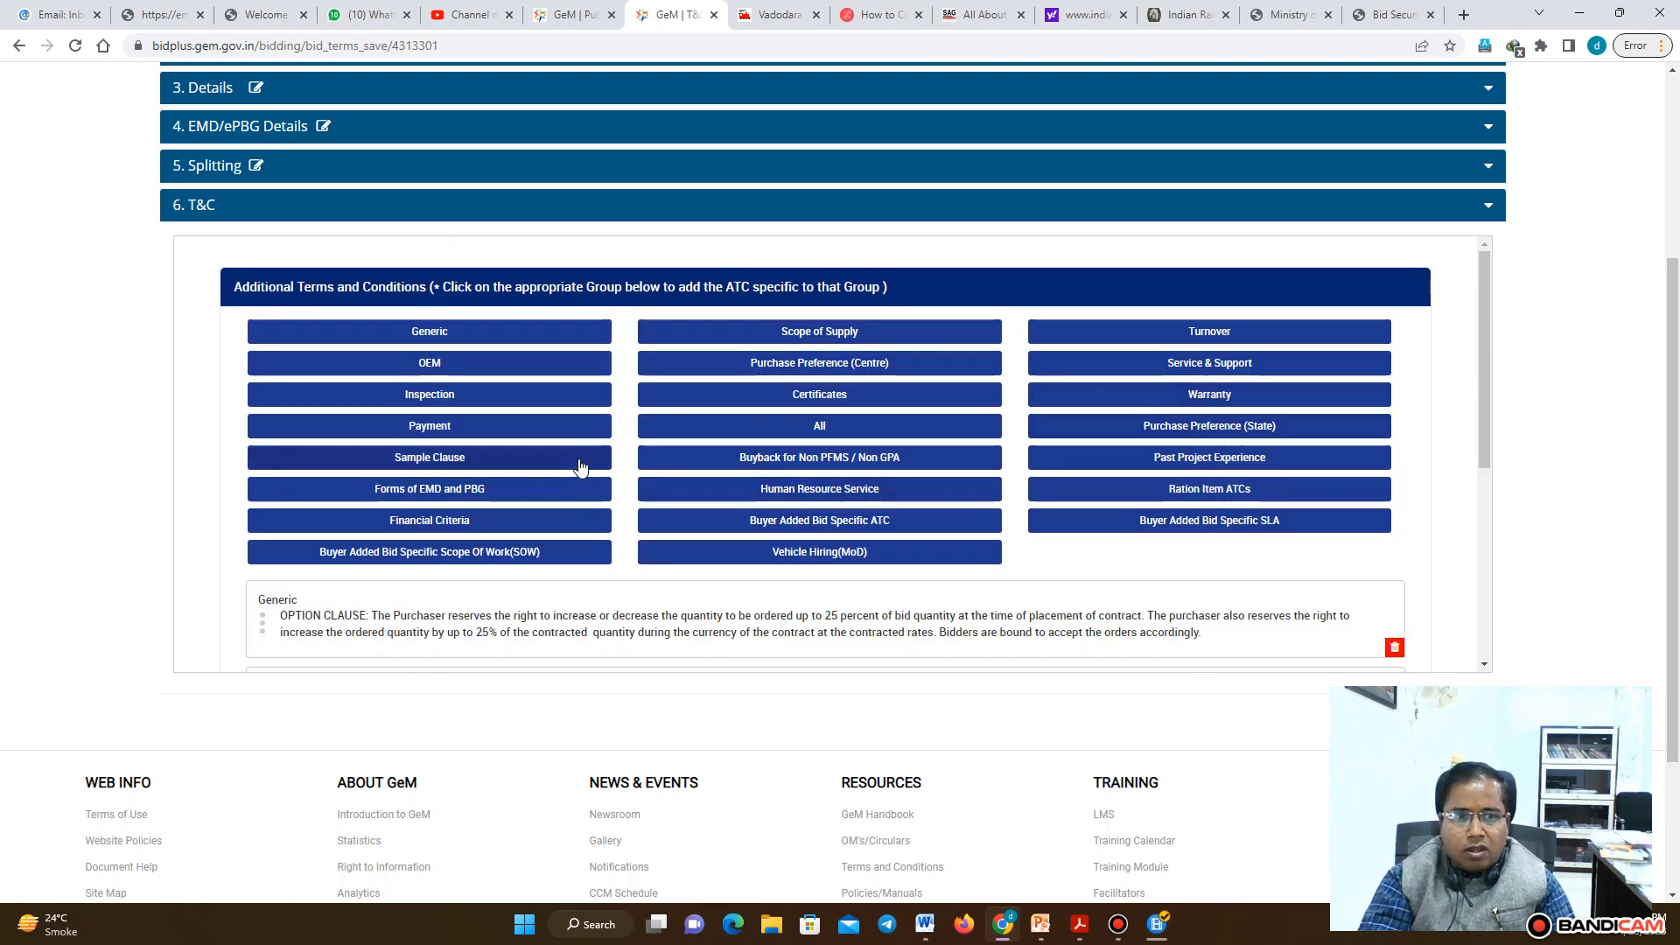
Add the PAYMENT OF SALARIES AND WAGES clause from the Payment group
left_click(448, 427)
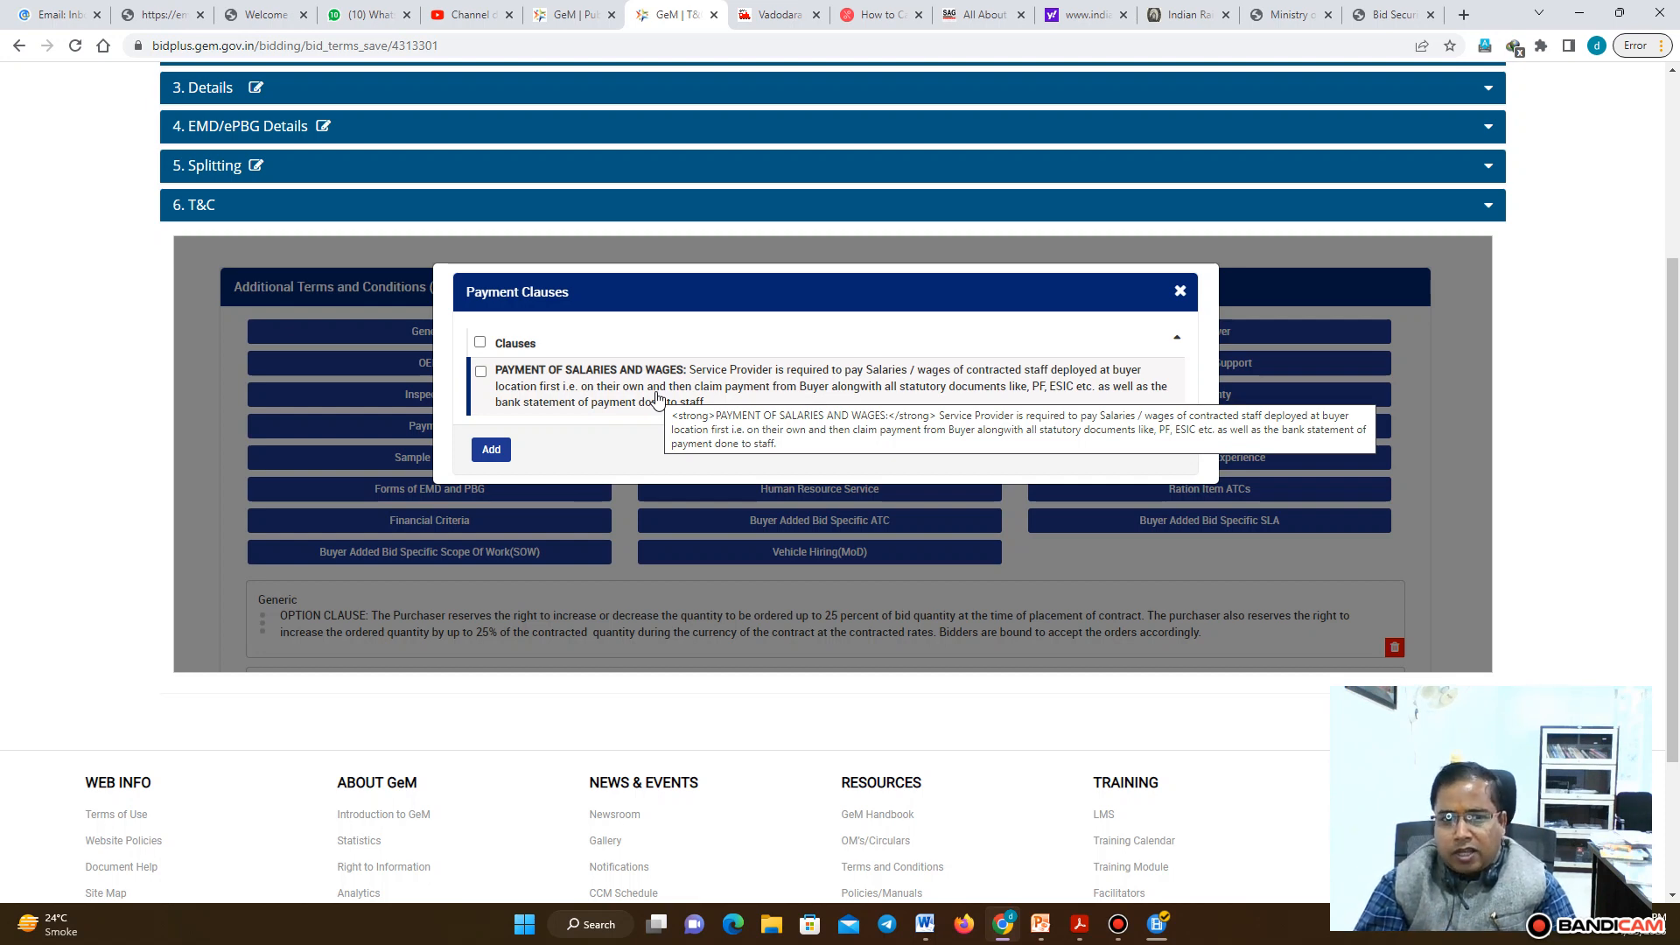
left_click(481, 373)
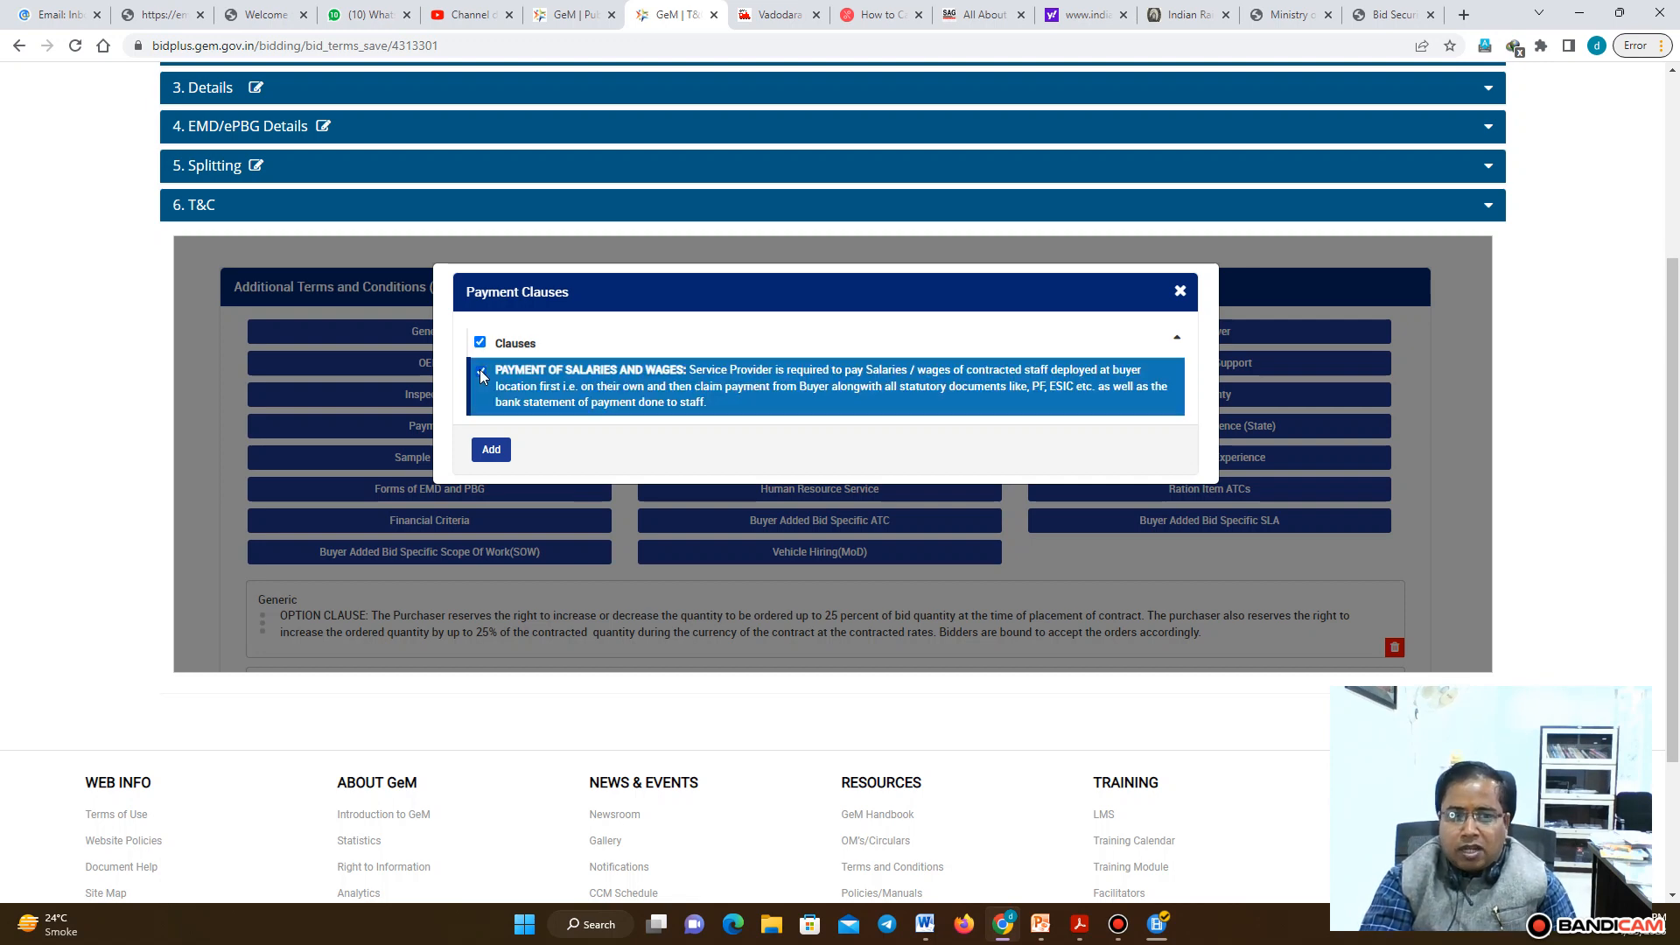
left_click(491, 451)
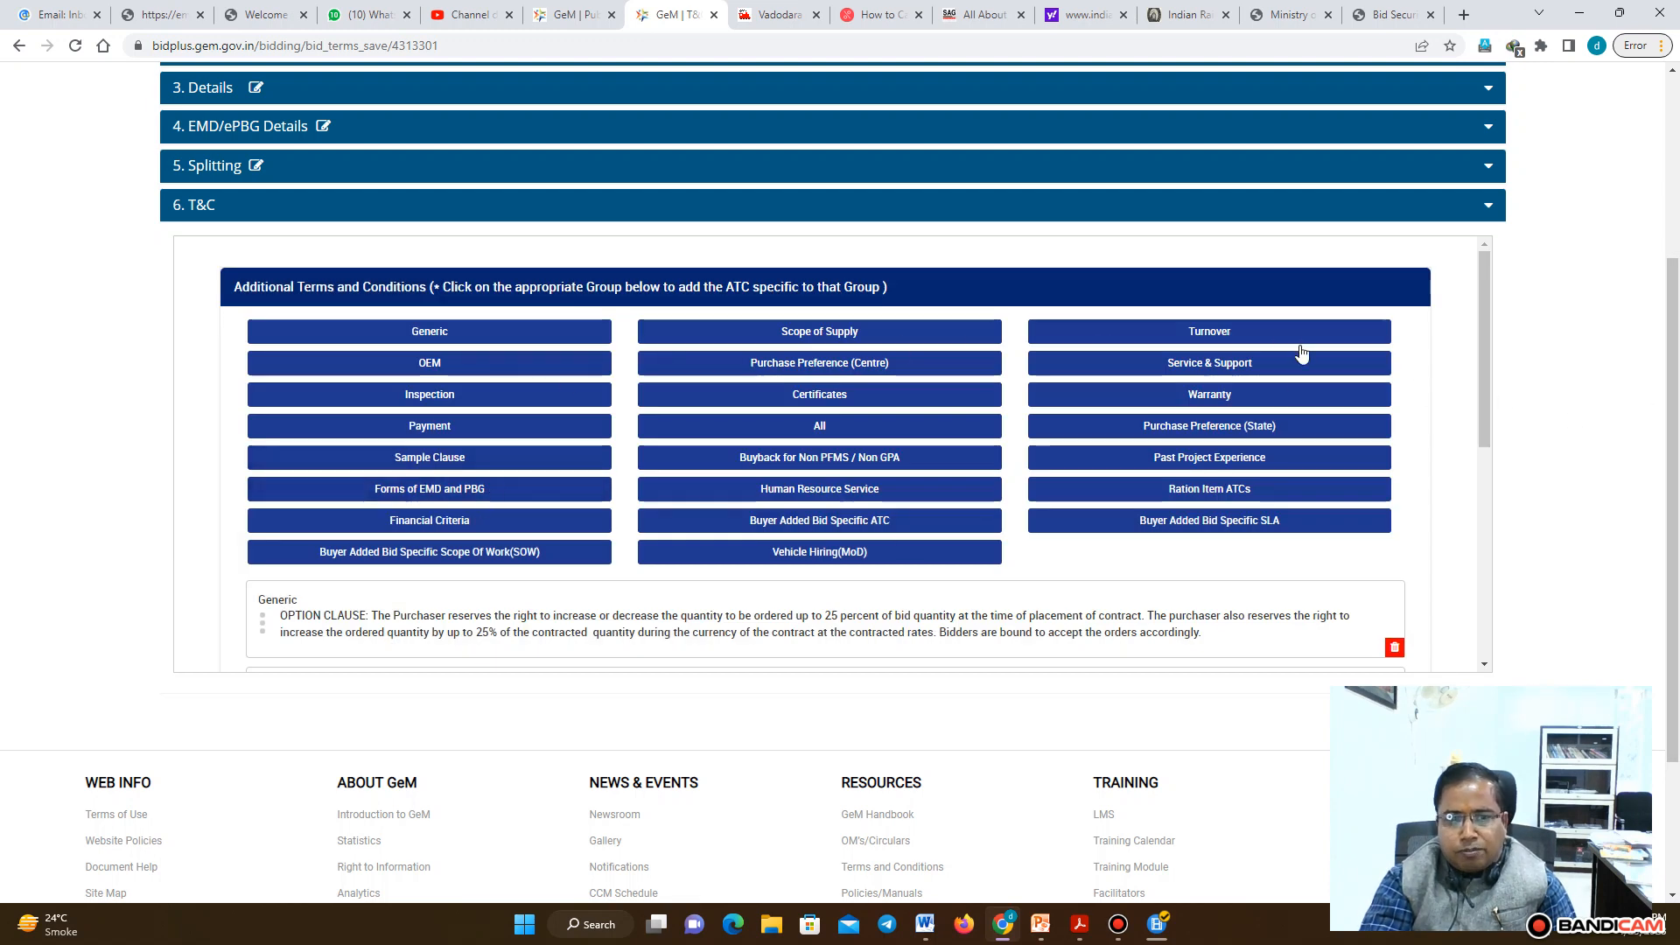
Try to open the Human Resource Service clauses, dismiss the error and reload the page
left_click(807, 492)
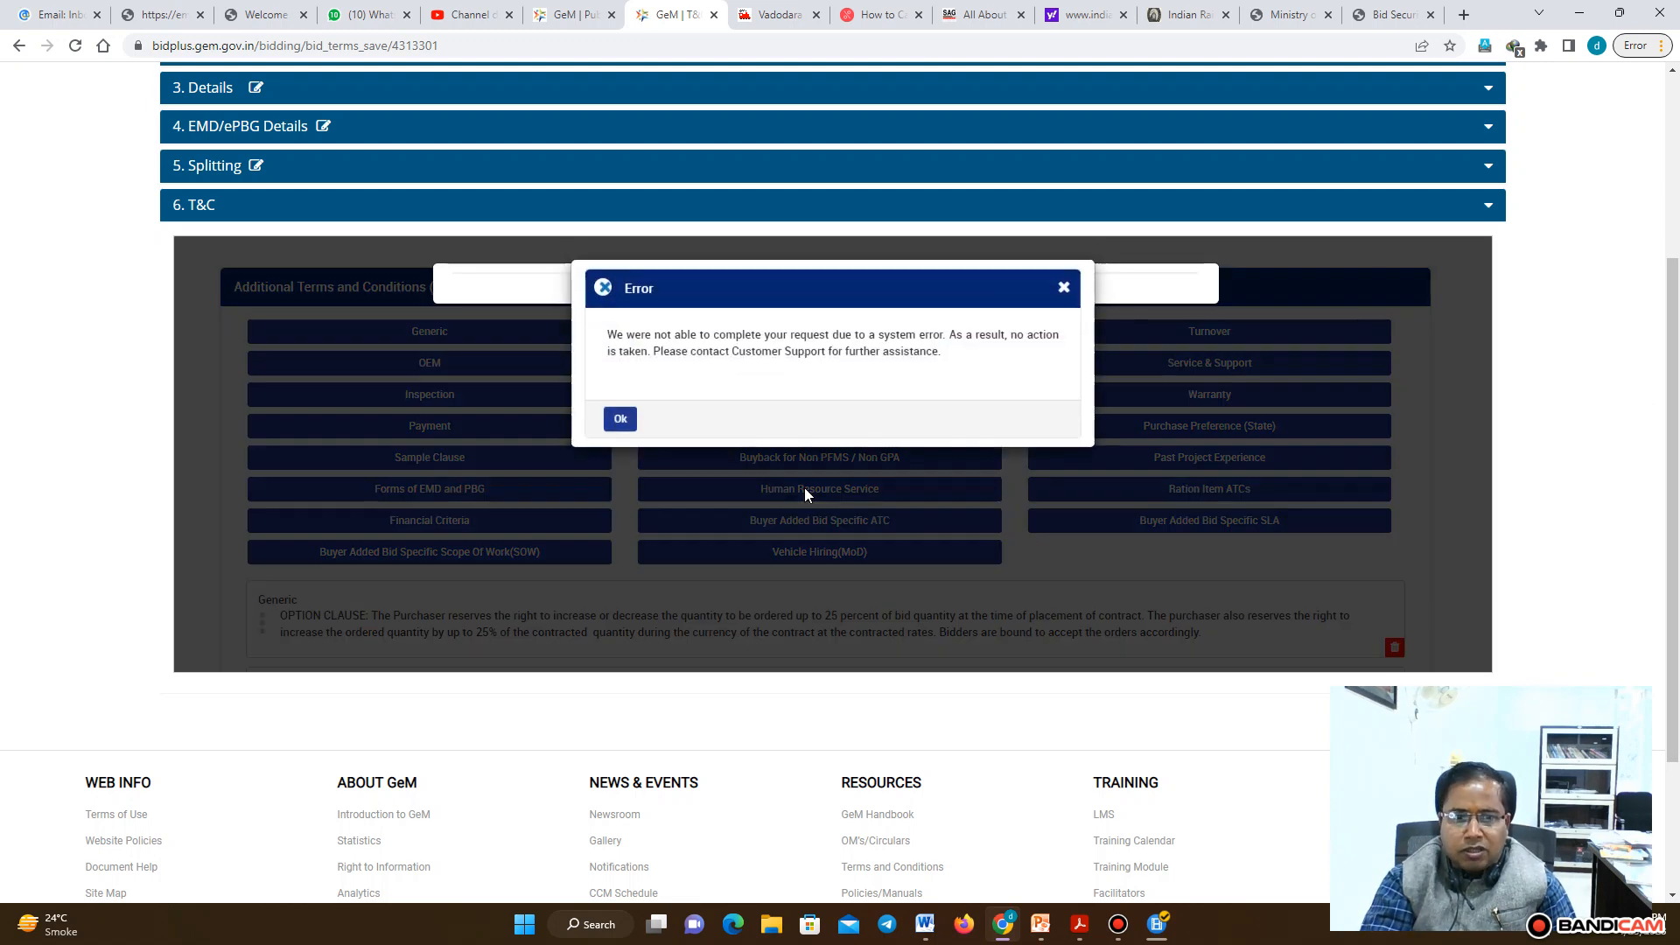
left_click(620, 423)
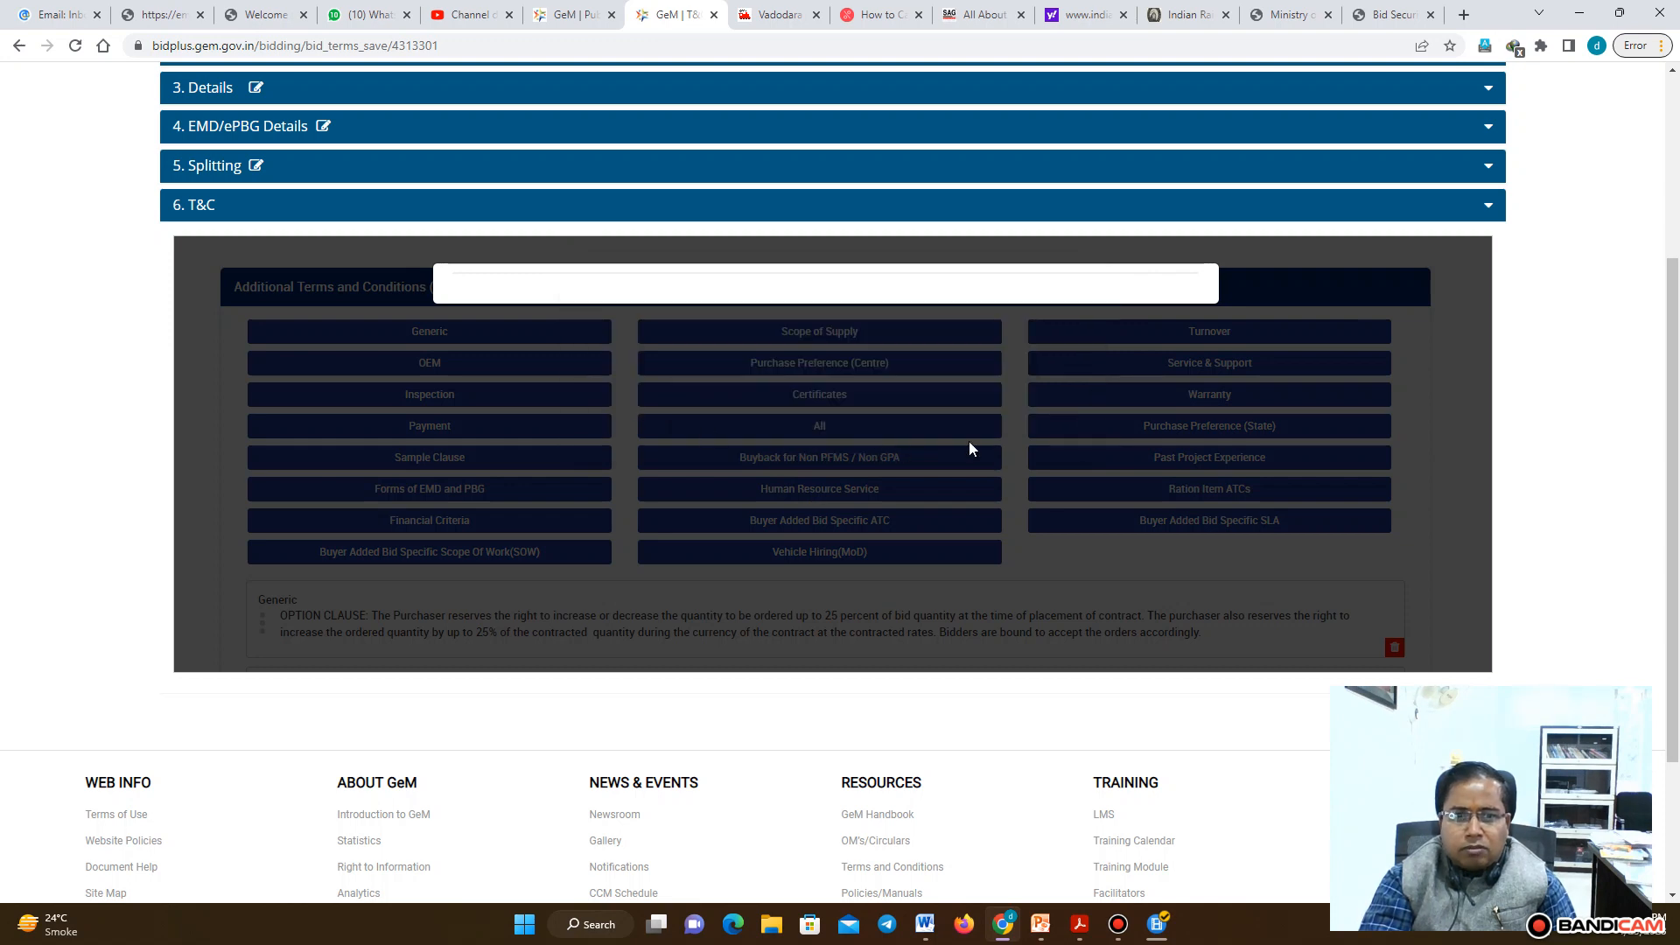
left_click(74, 46)
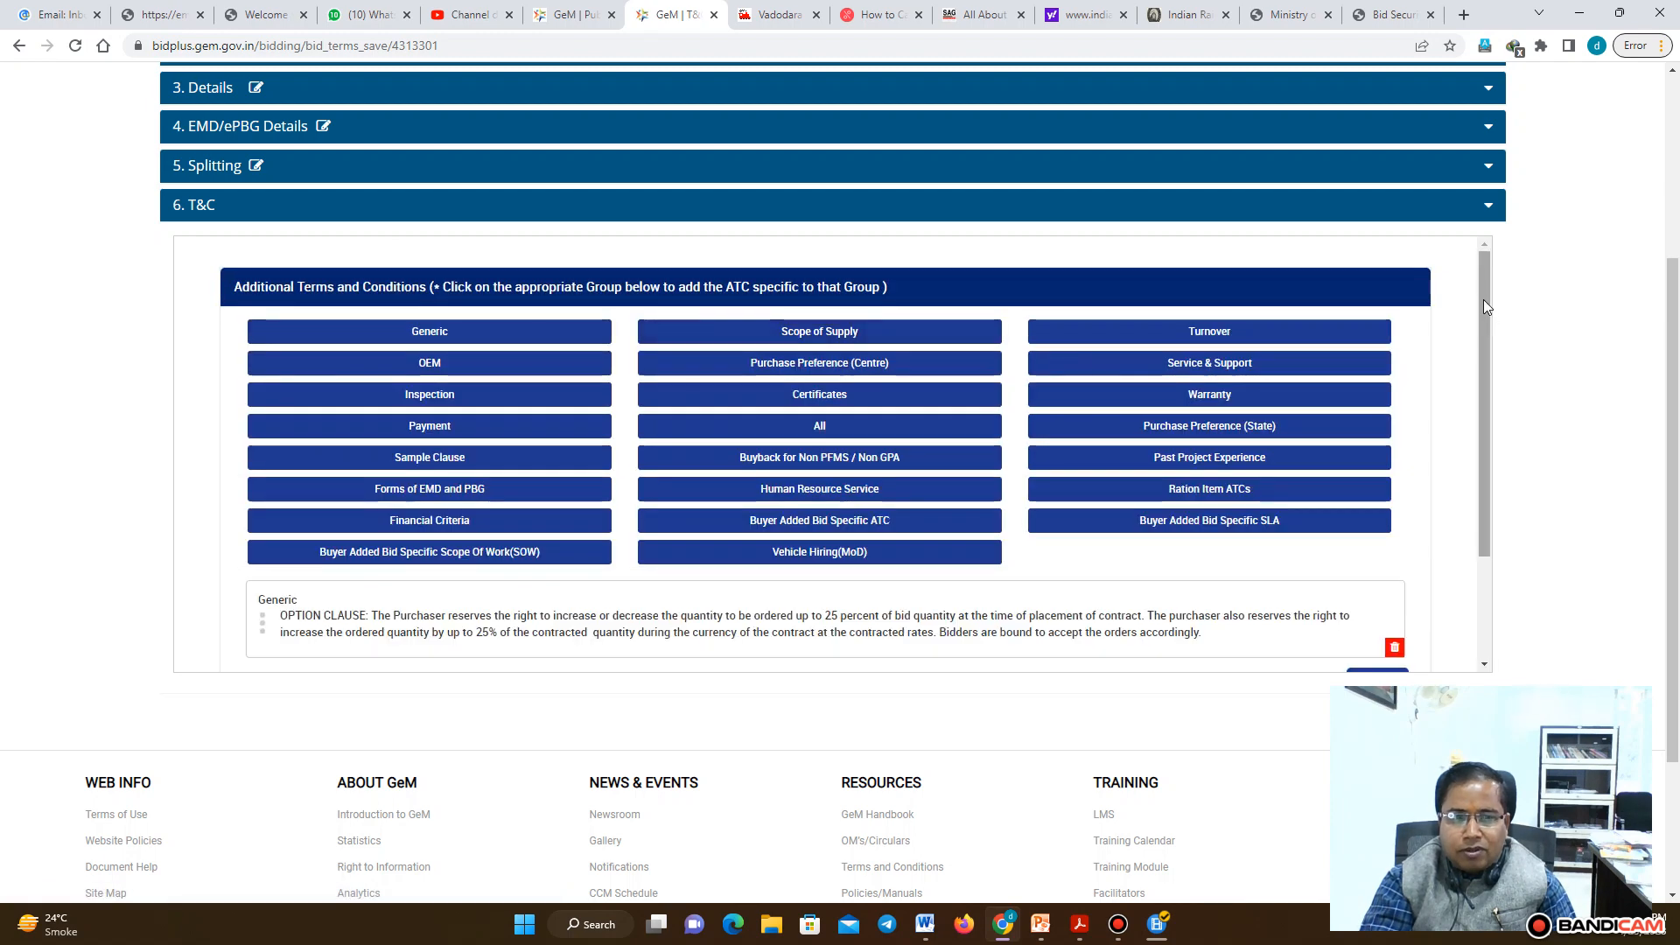
left_click_drag(1484, 304, 1519, 330)
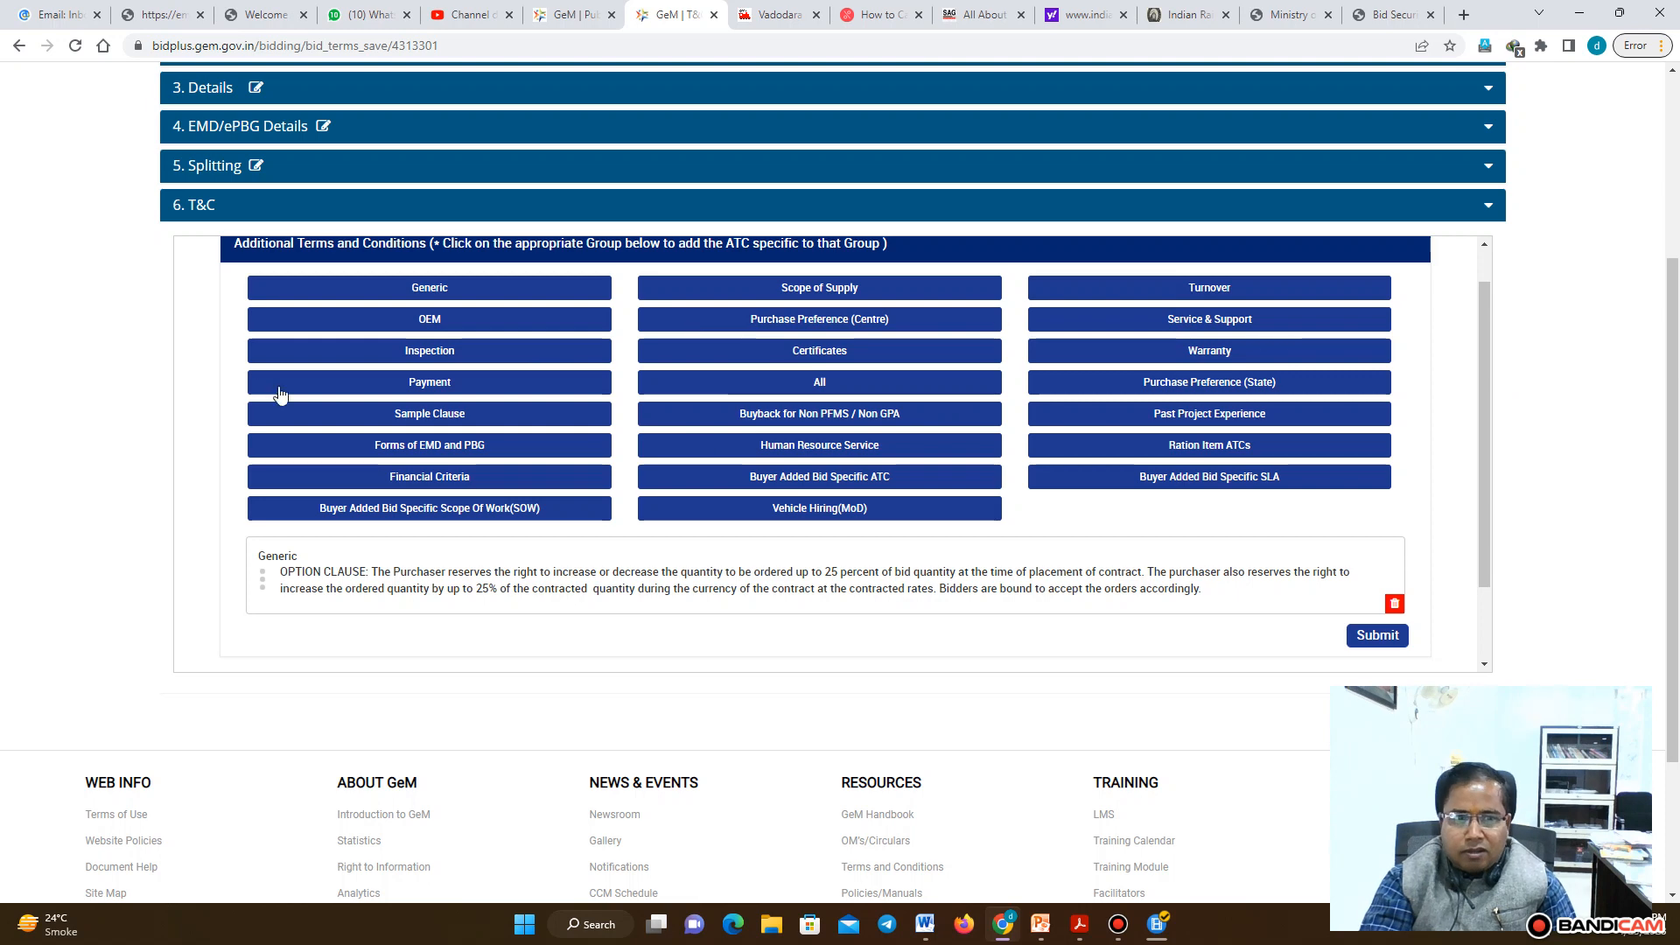
left_click(428, 286)
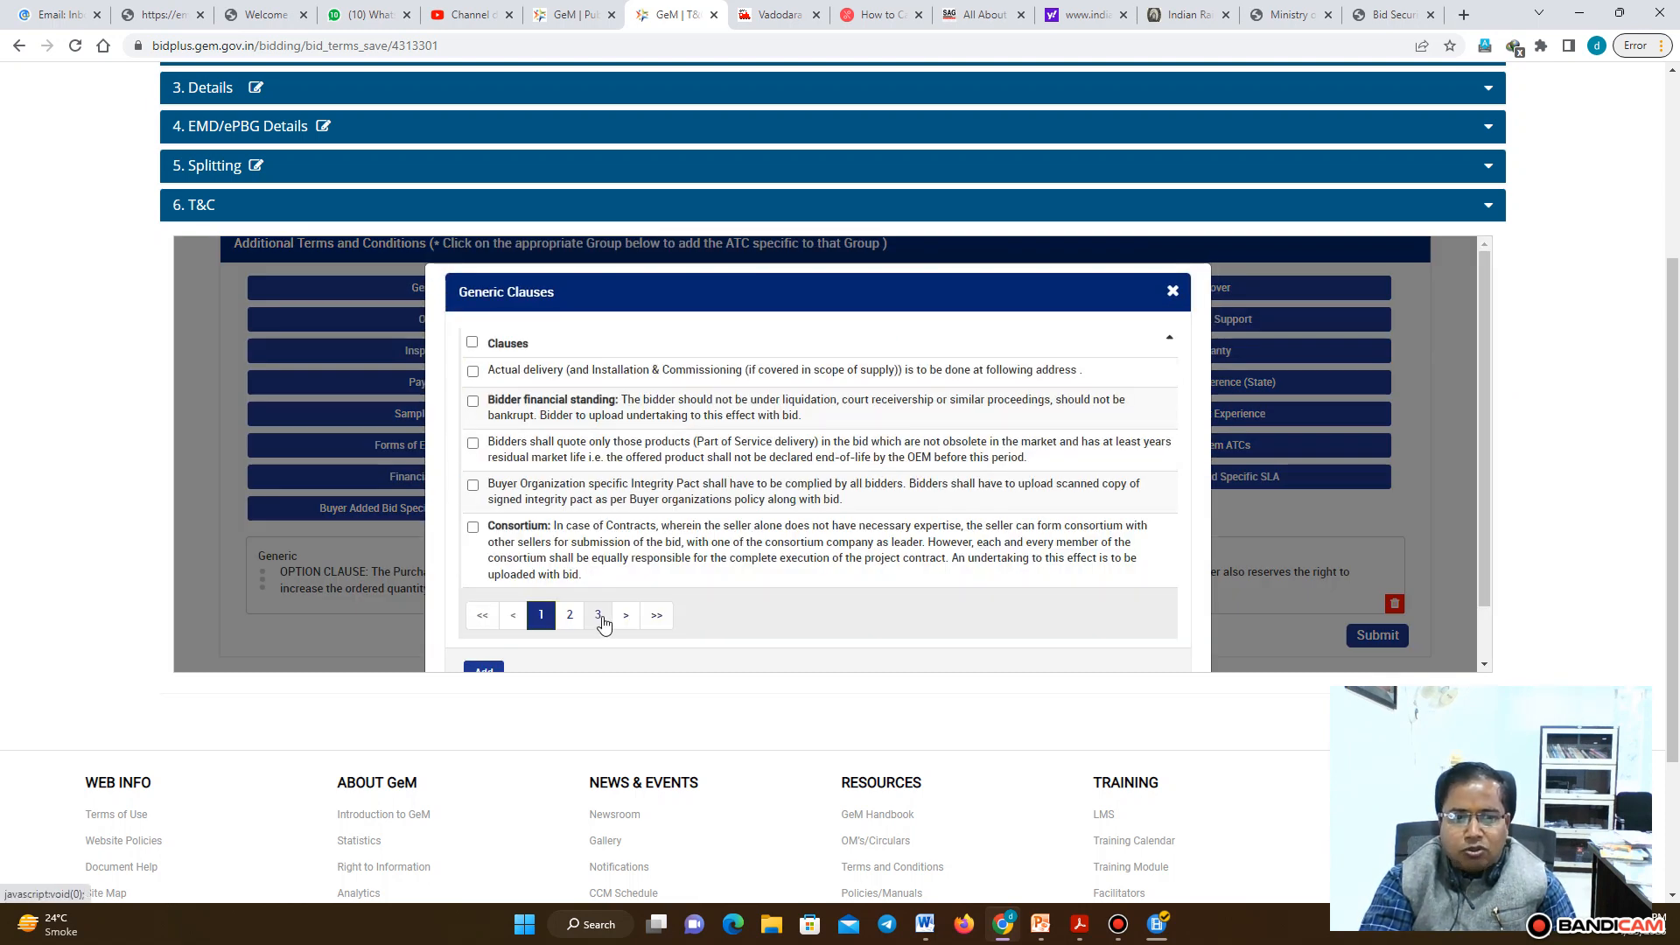
left_click(599, 615)
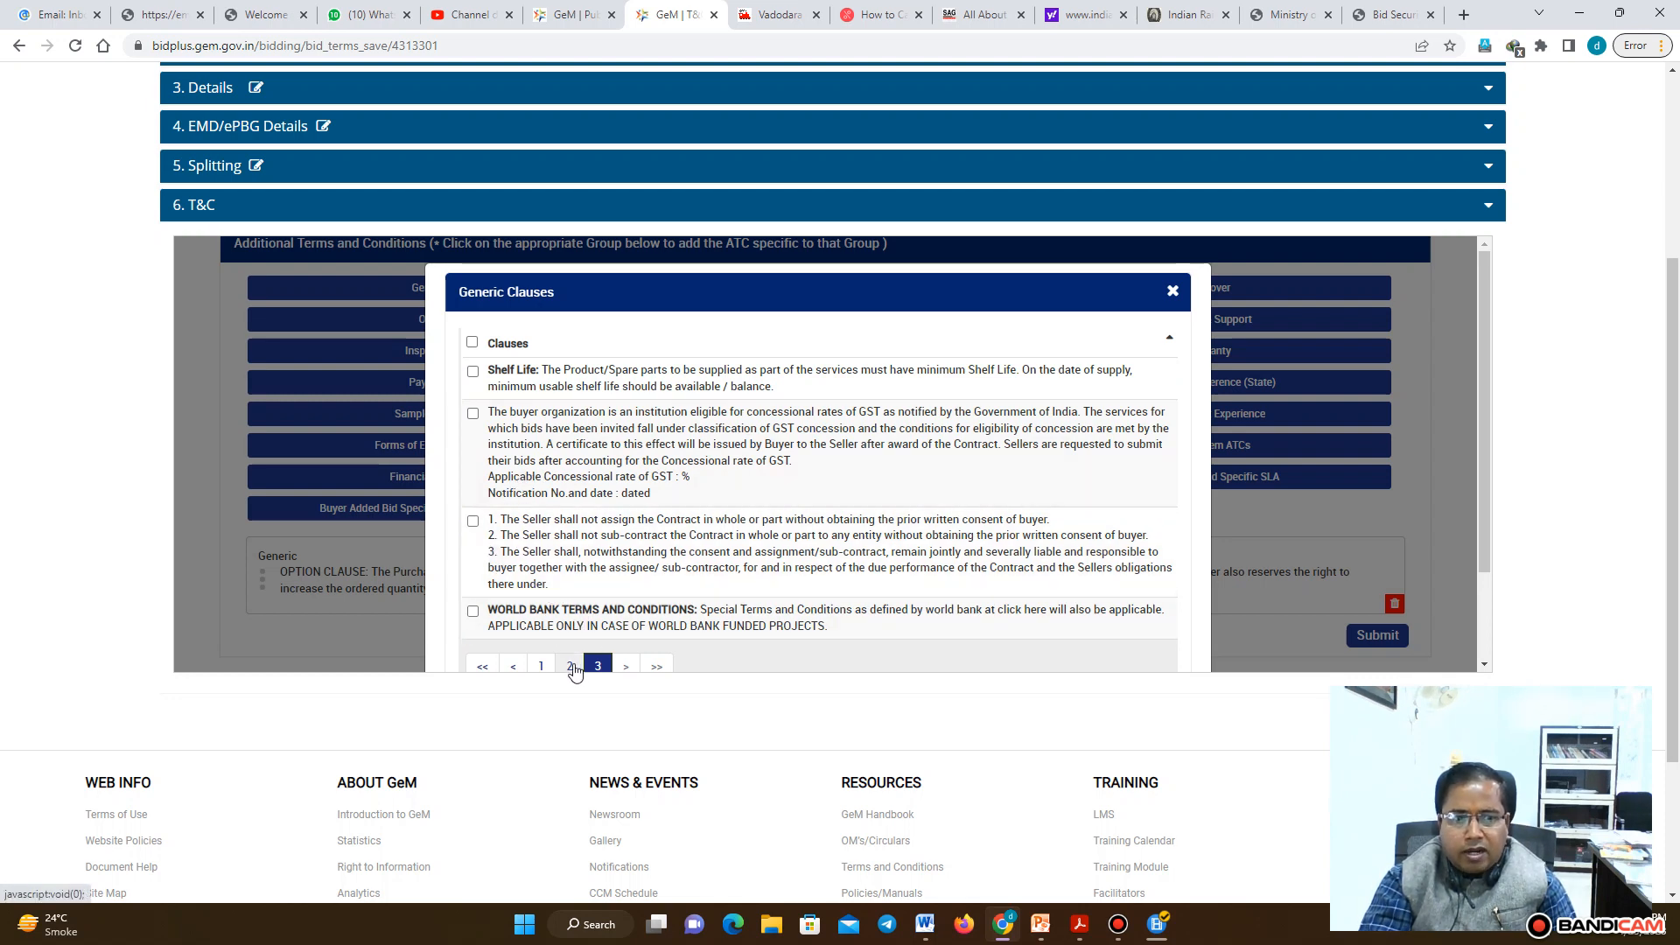
left_click(570, 667)
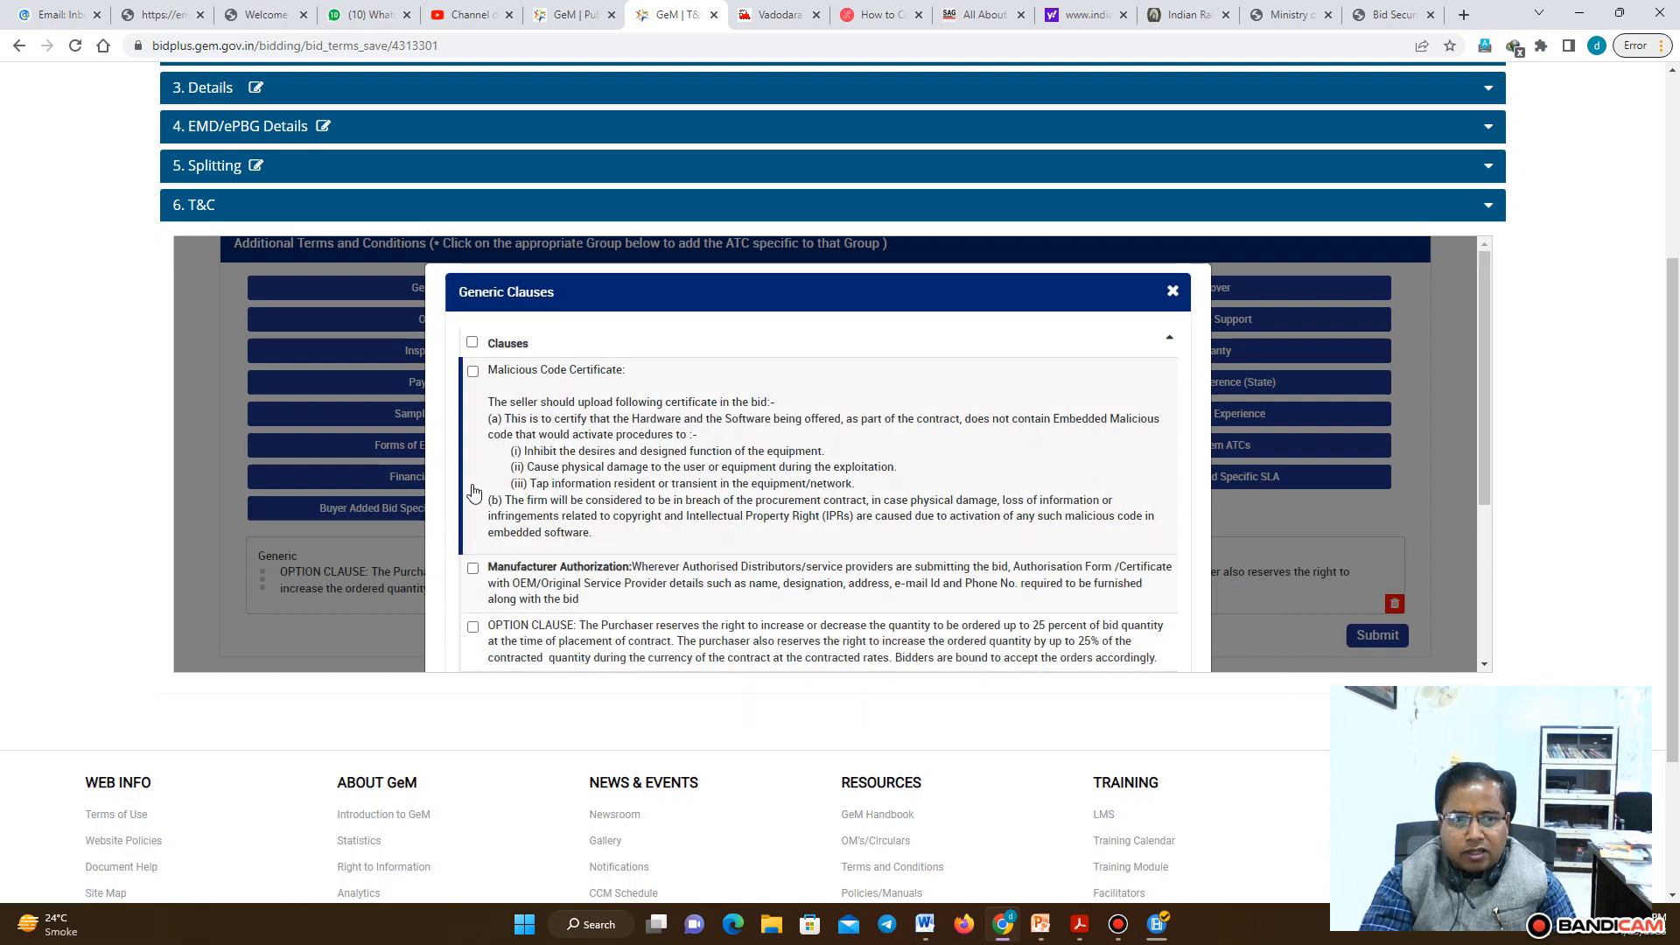
left_click(477, 627)
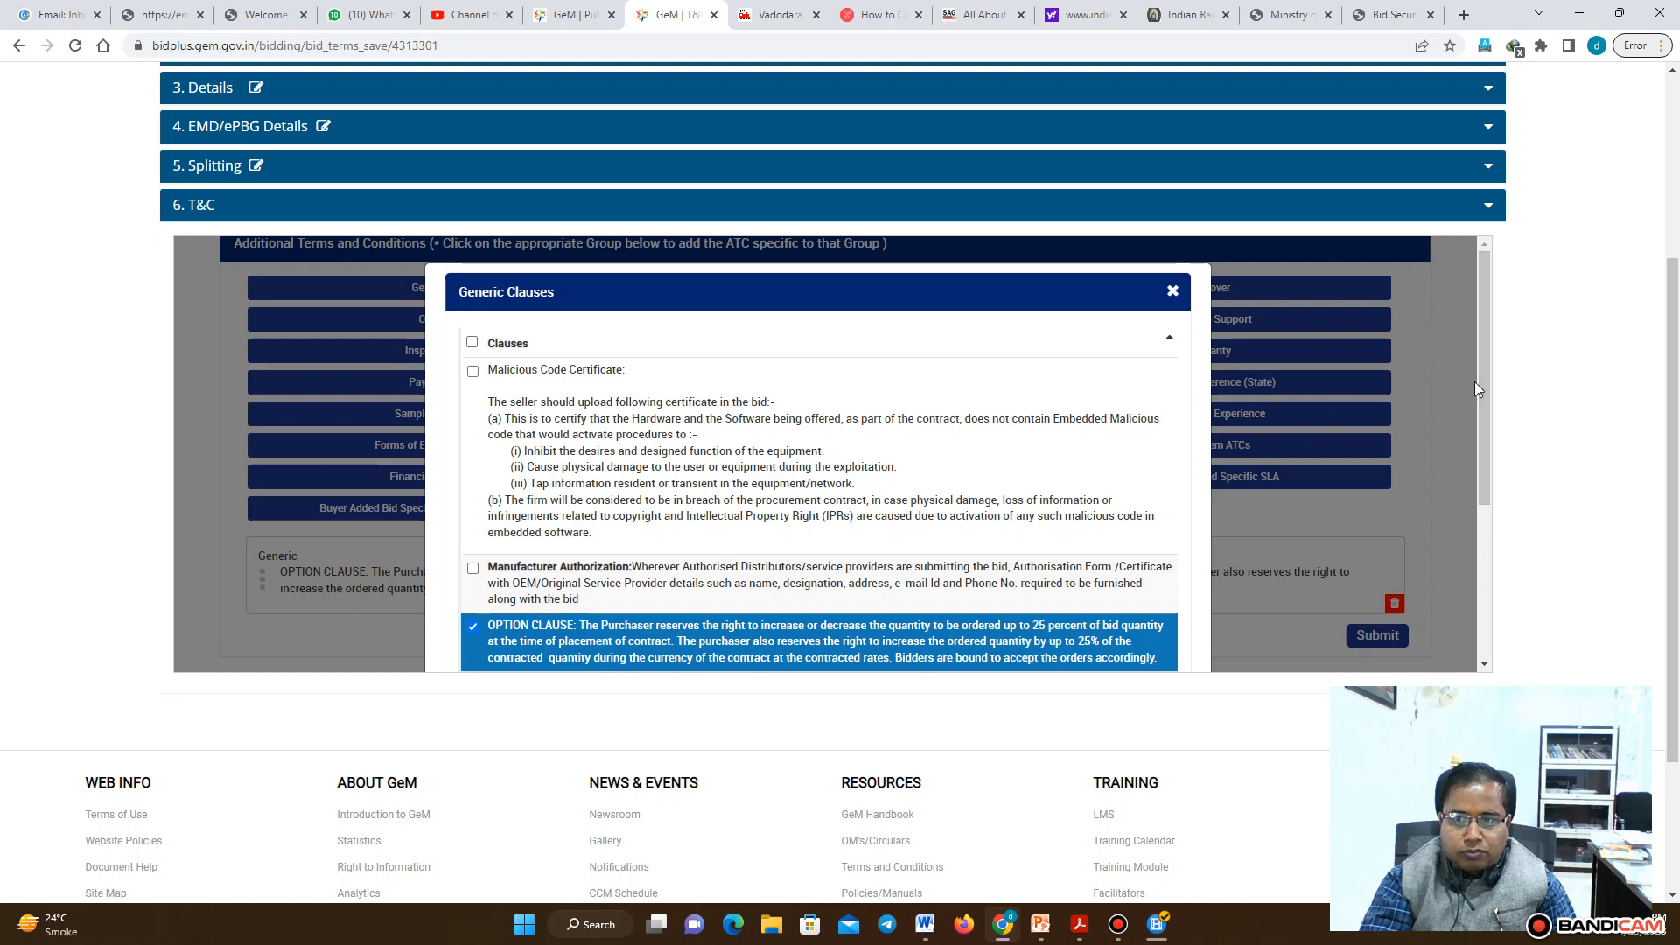
scroll(1478, 382, "down", 3)
left_click(484, 610)
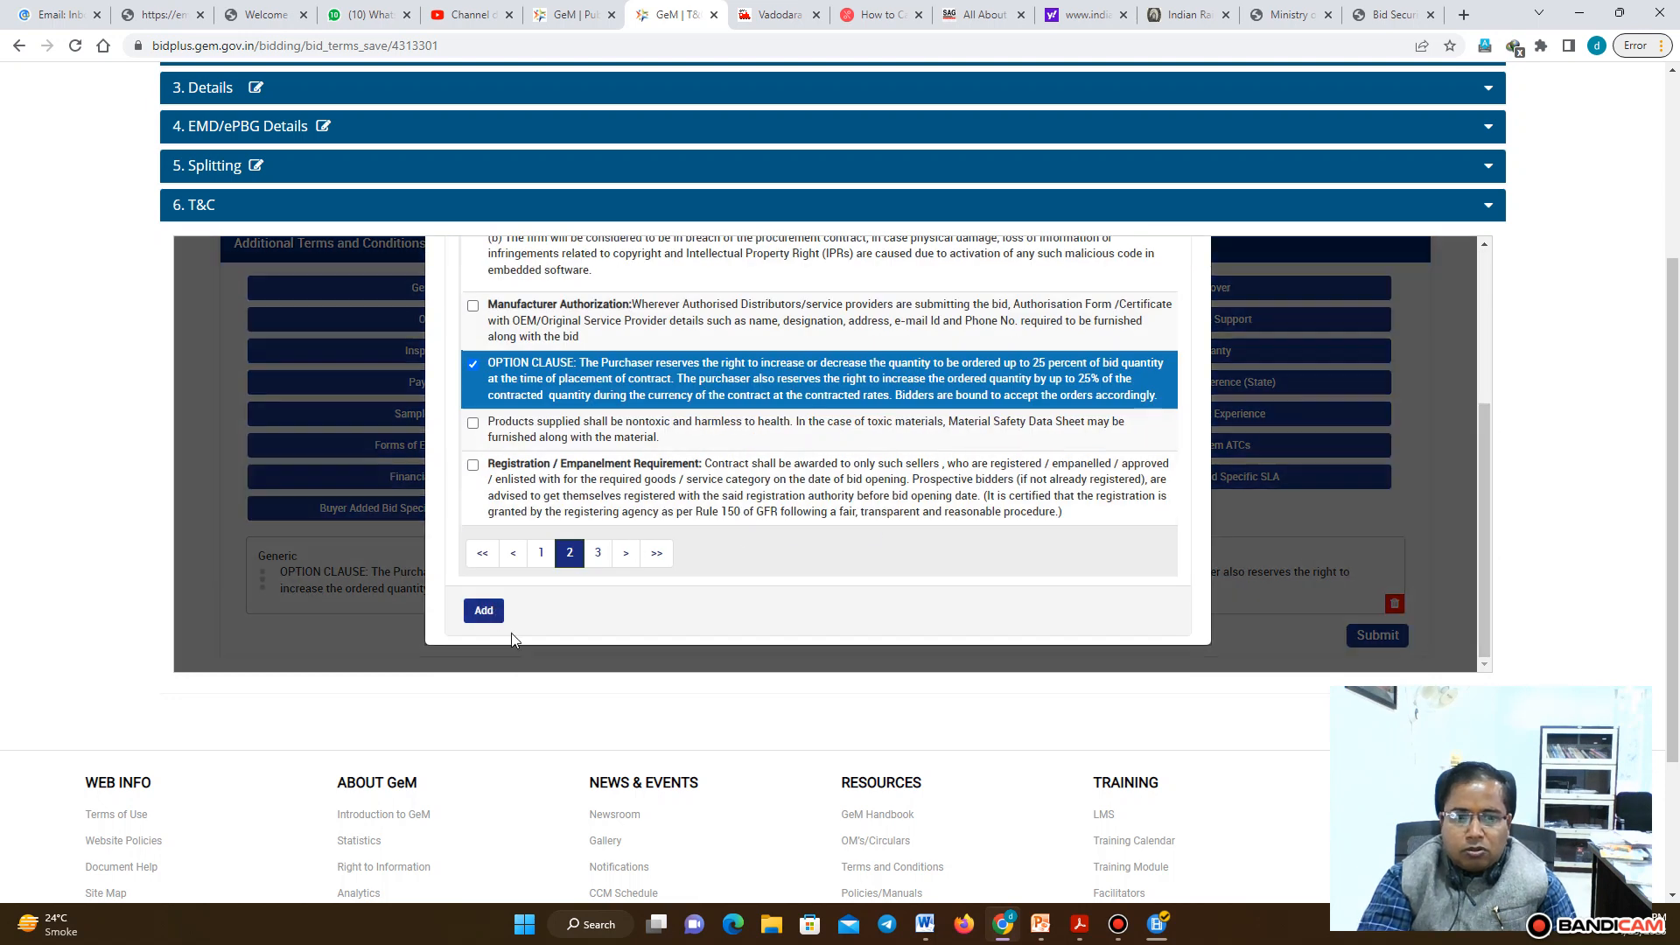
left_click(618, 376)
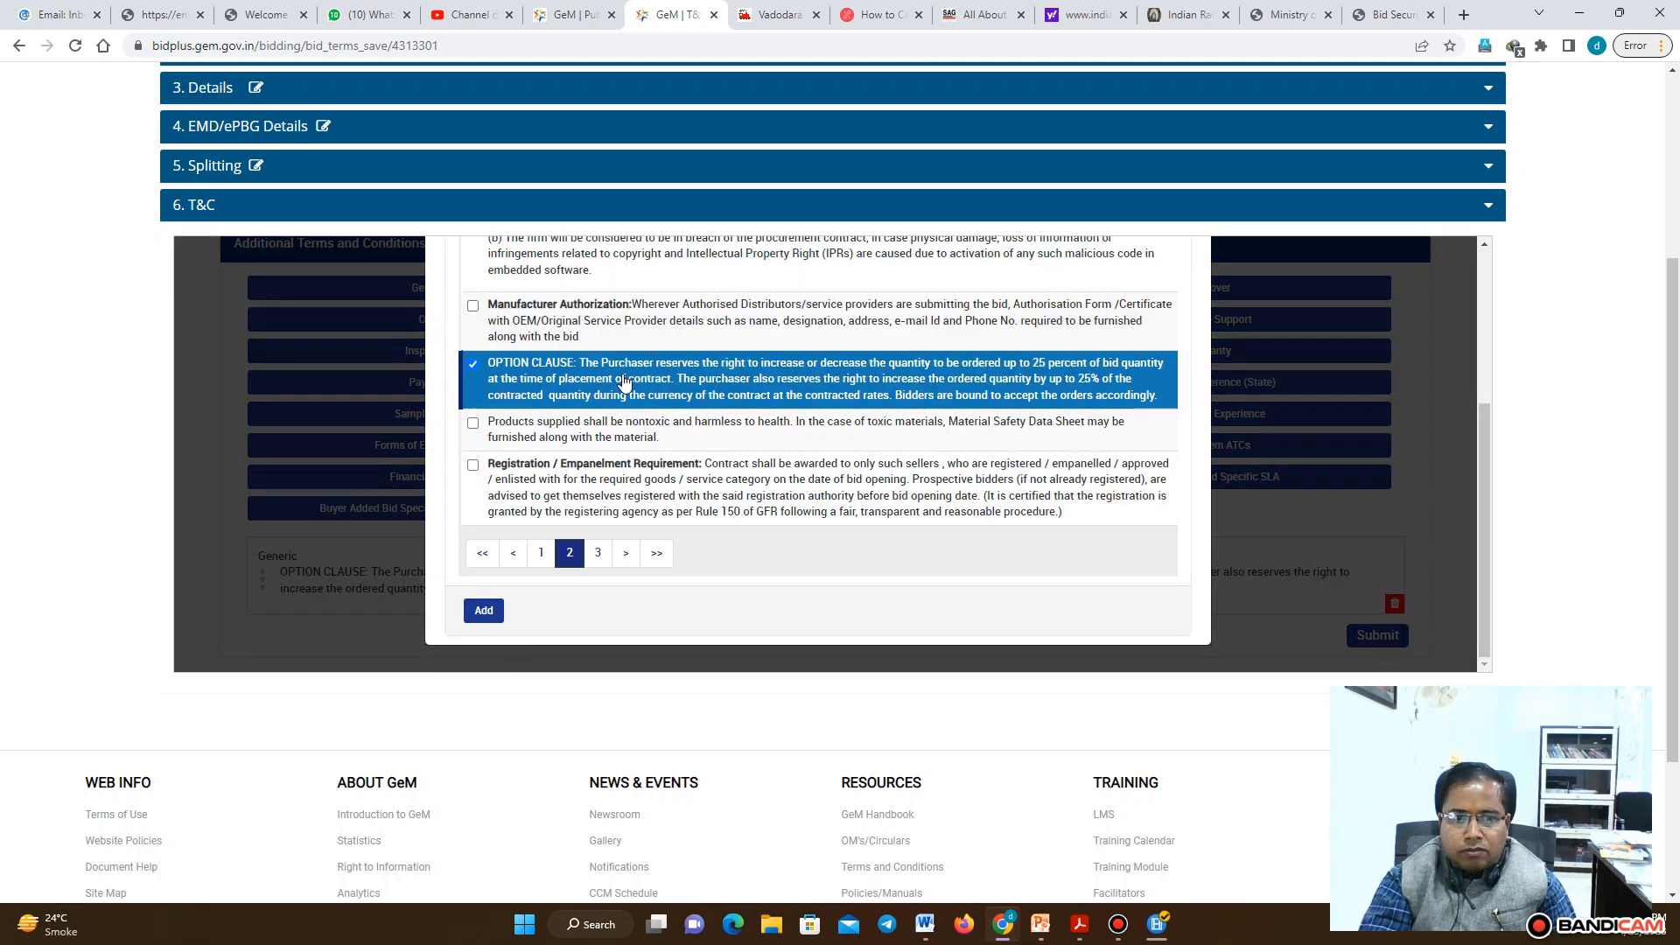
left_click_drag(1488, 443, 1485, 319)
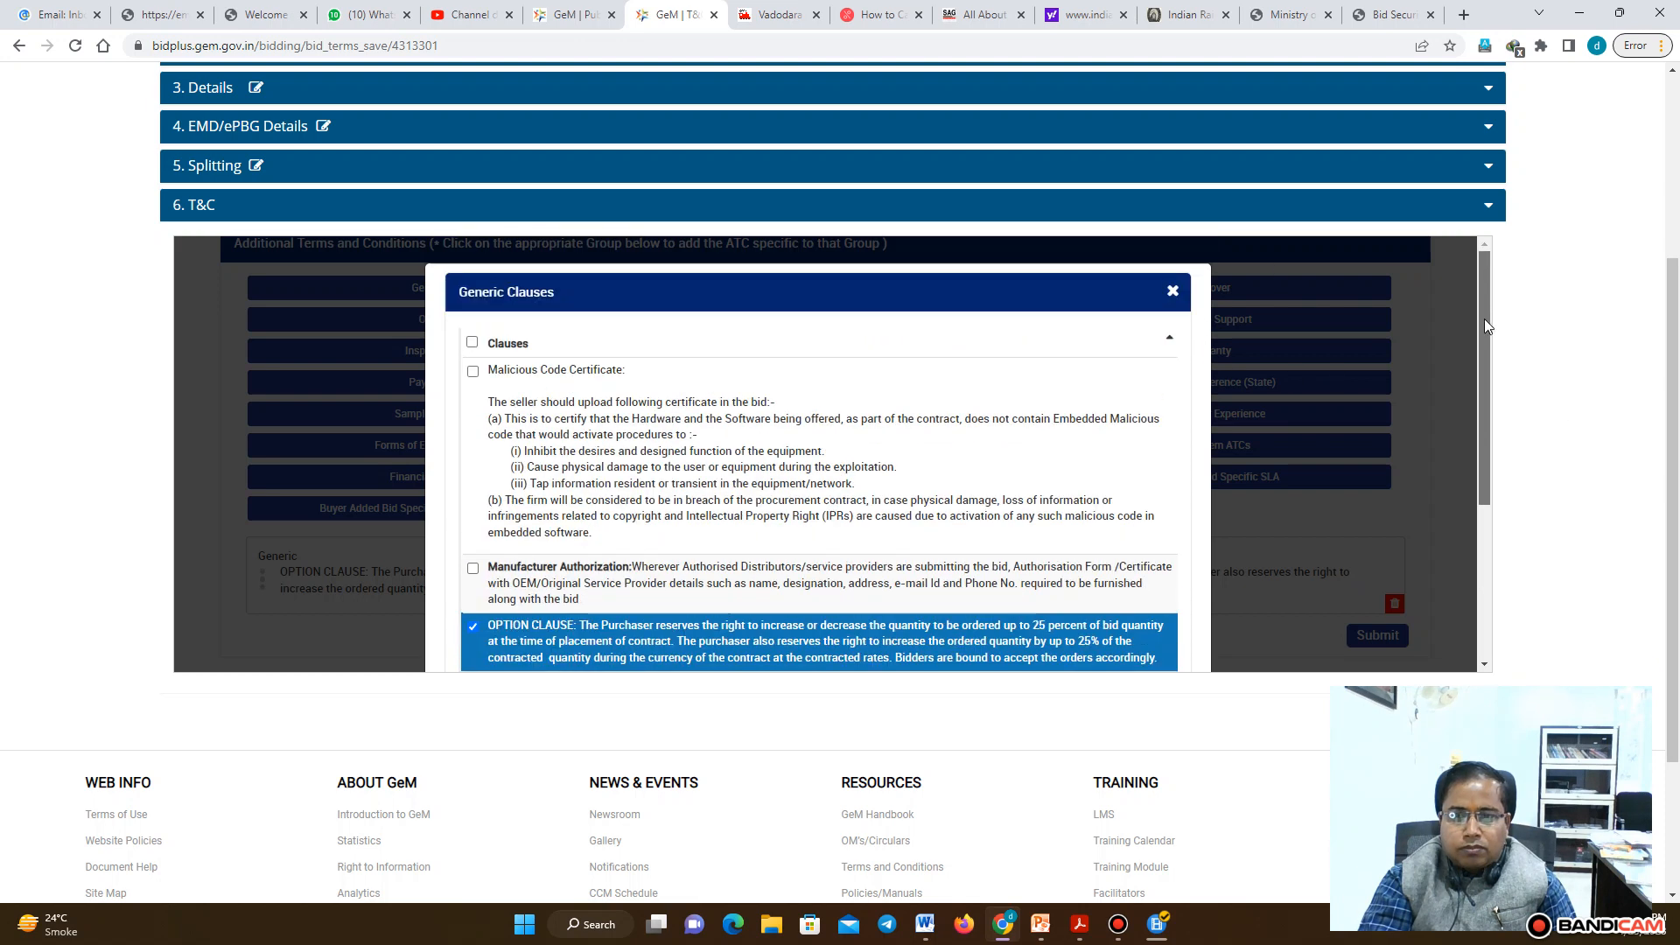
left_click(1174, 290)
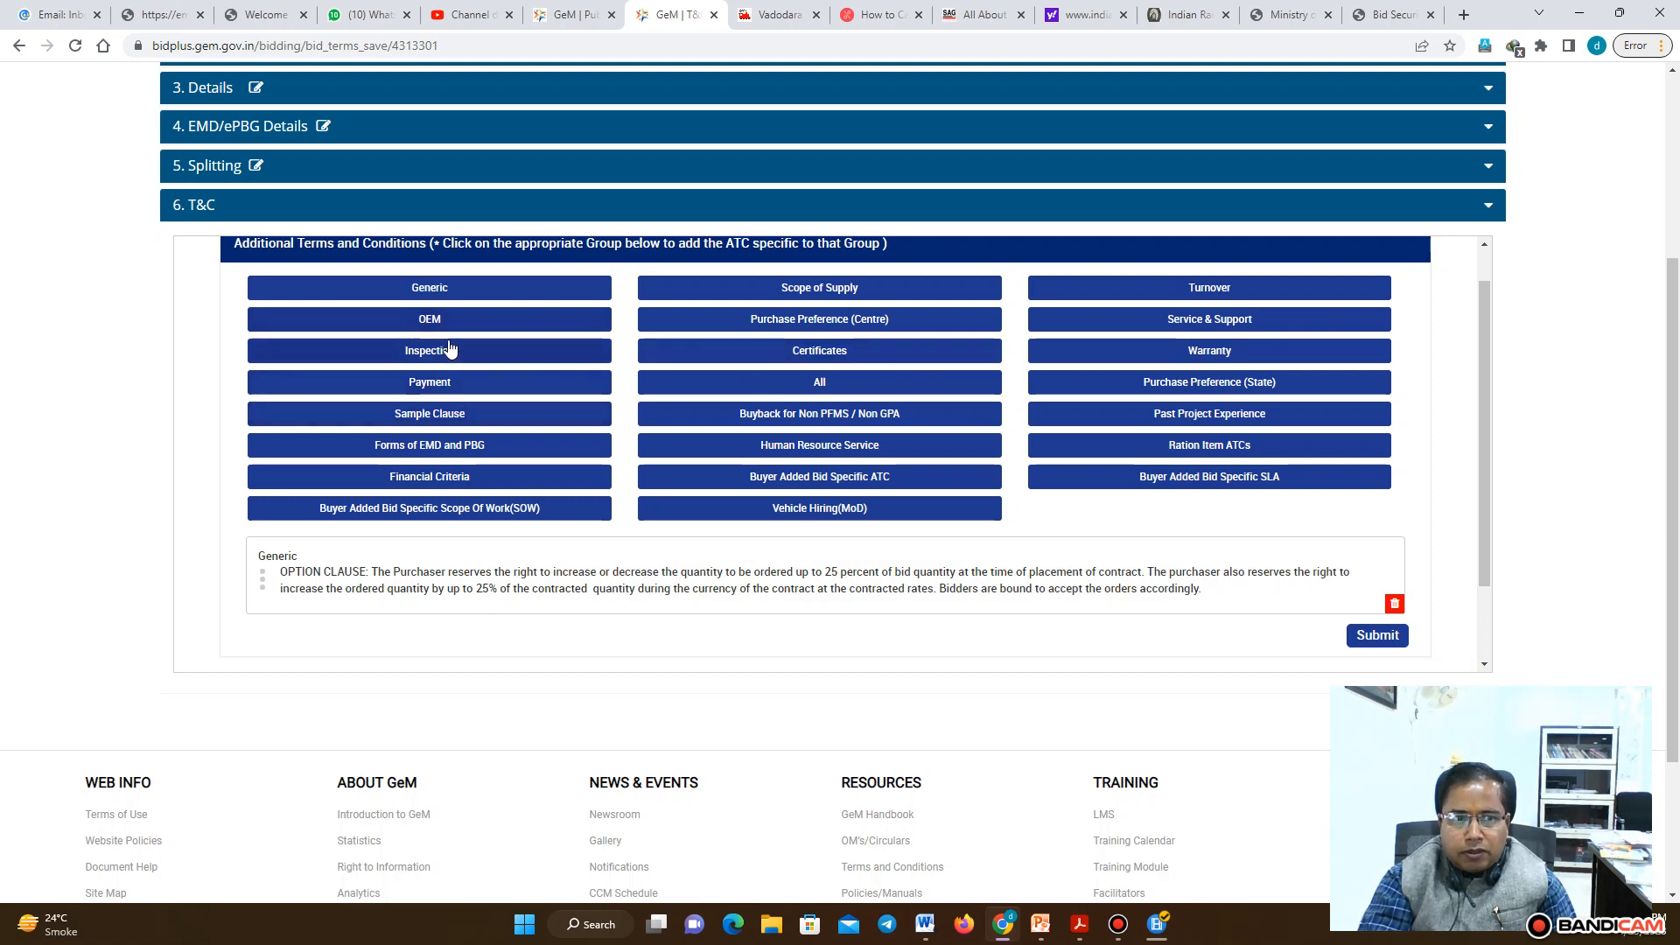
Add the office-availability and toll-free telephone clauses from the Service & Support group
left_click(1253, 322)
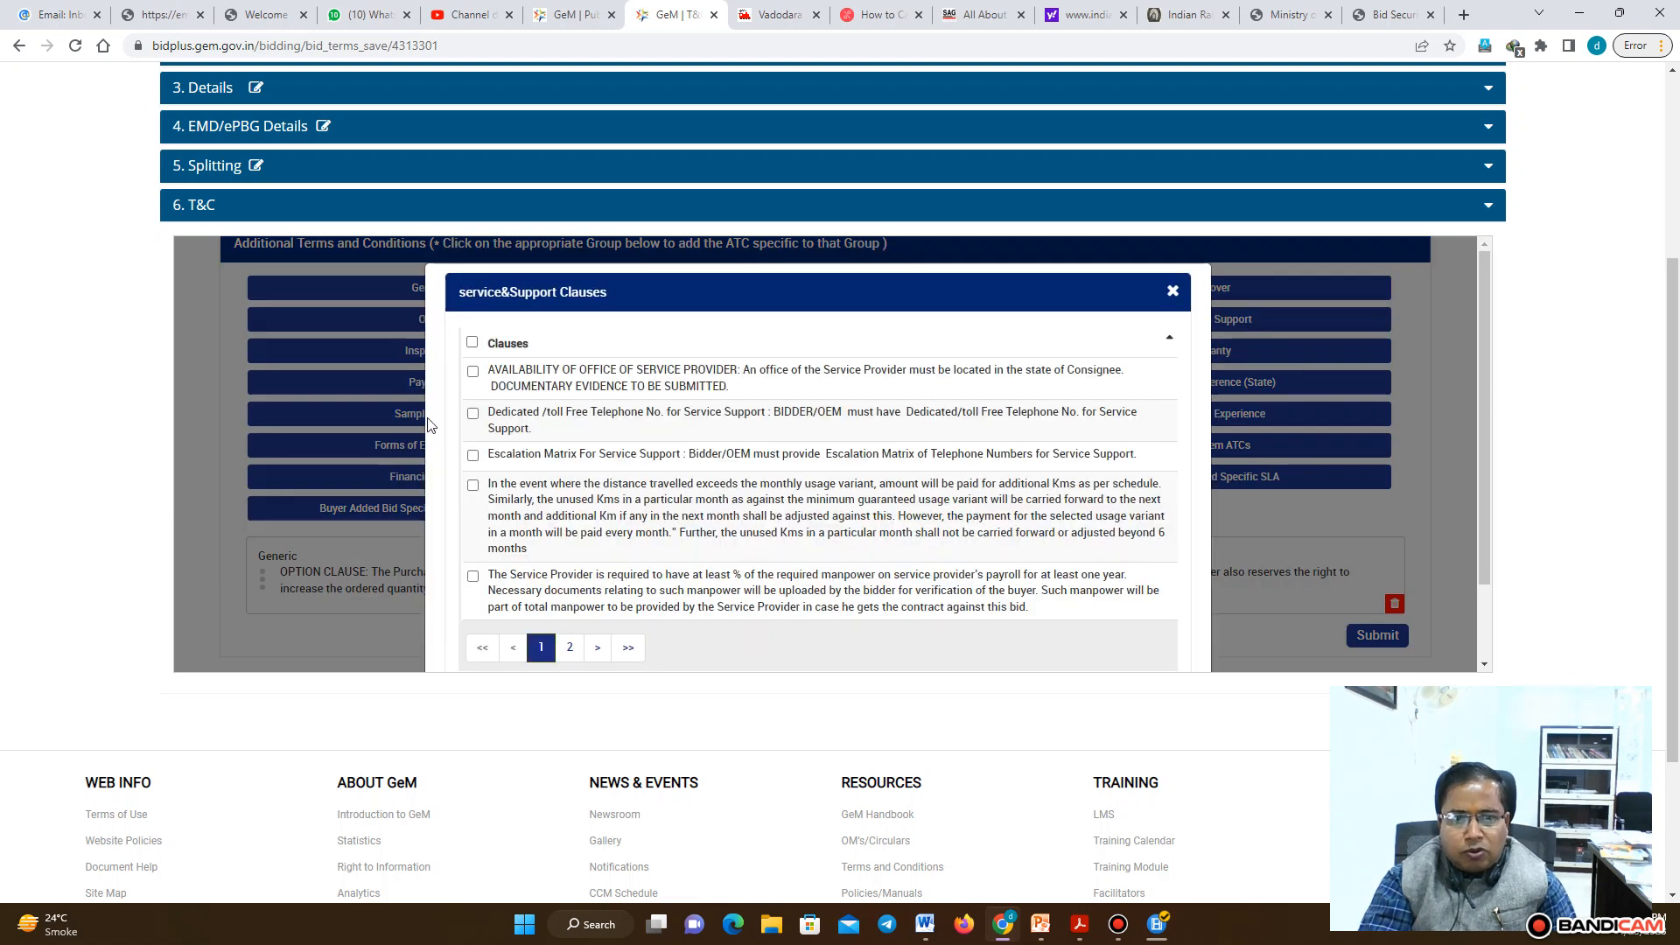
left_click(473, 371)
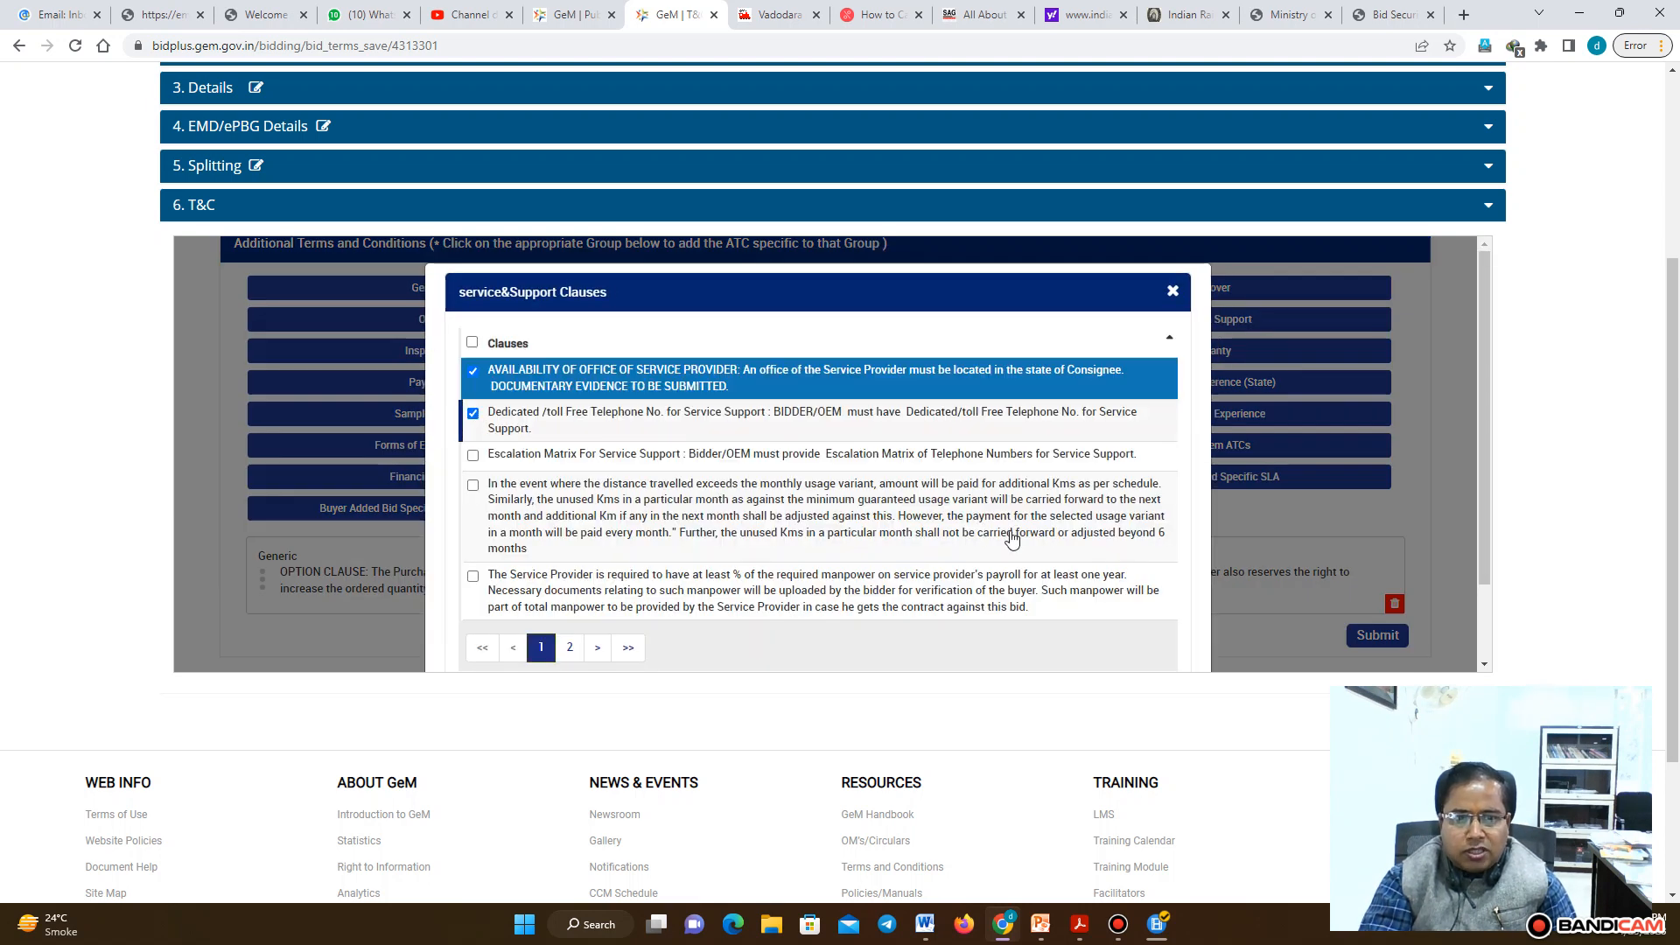
left_click(473, 414)
left_click_drag(1483, 464, 1467, 553)
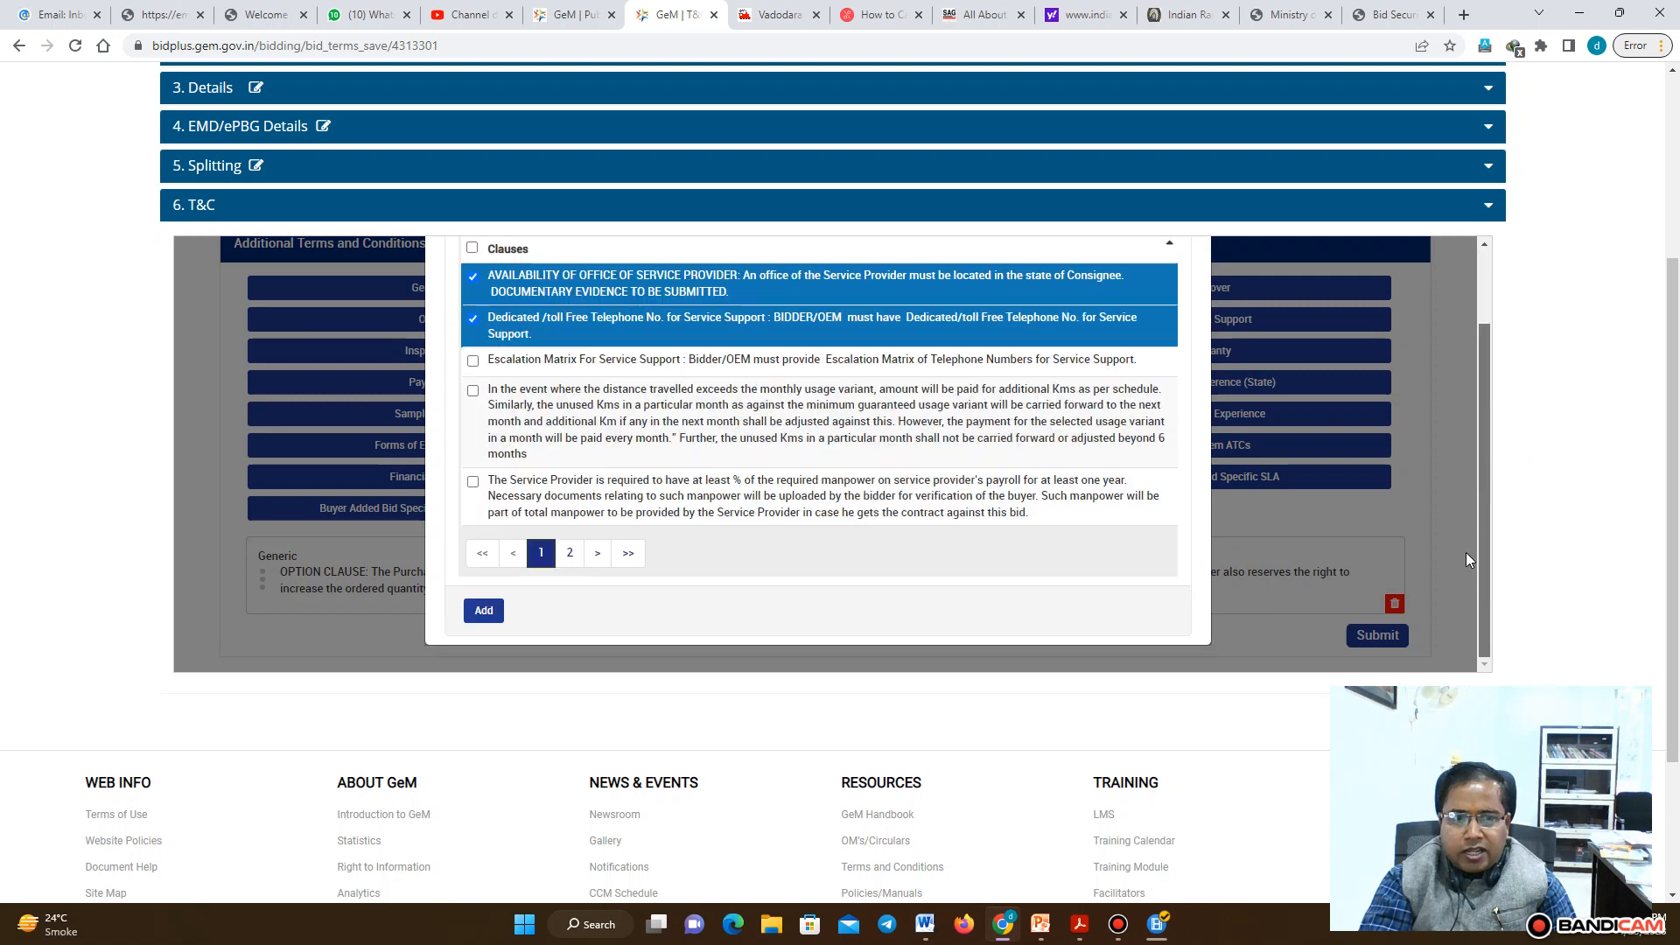
left_click(484, 612)
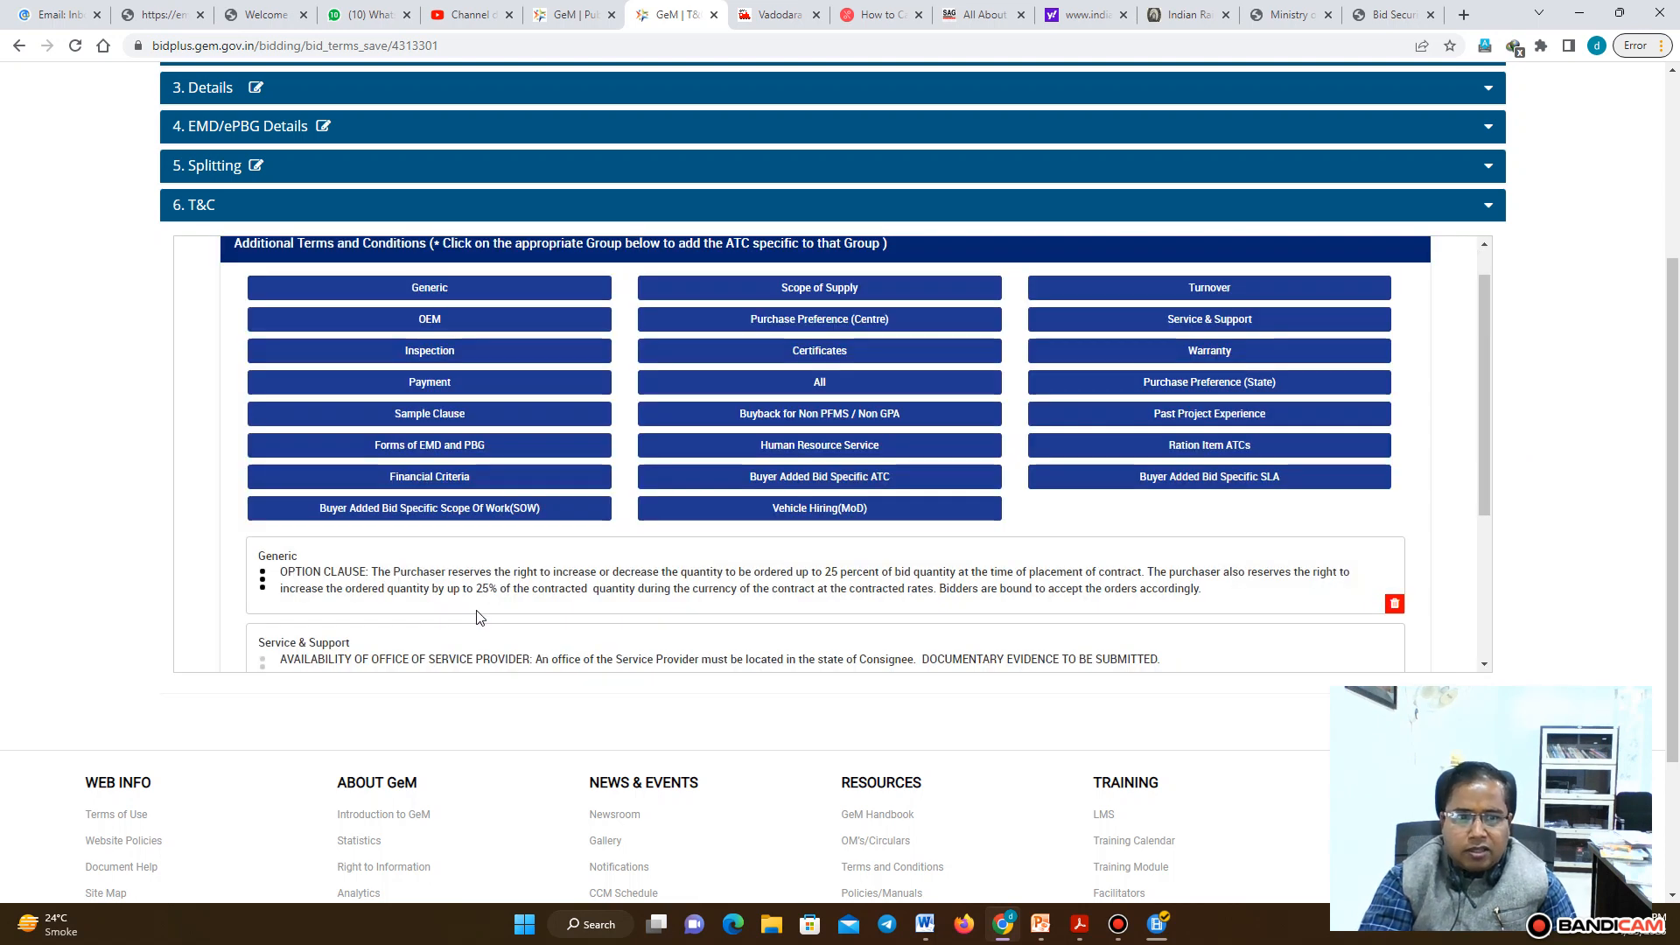
Add the PAYMENT OF SALARIES AND WAGES clause from the Payment group again
left_click(468, 392)
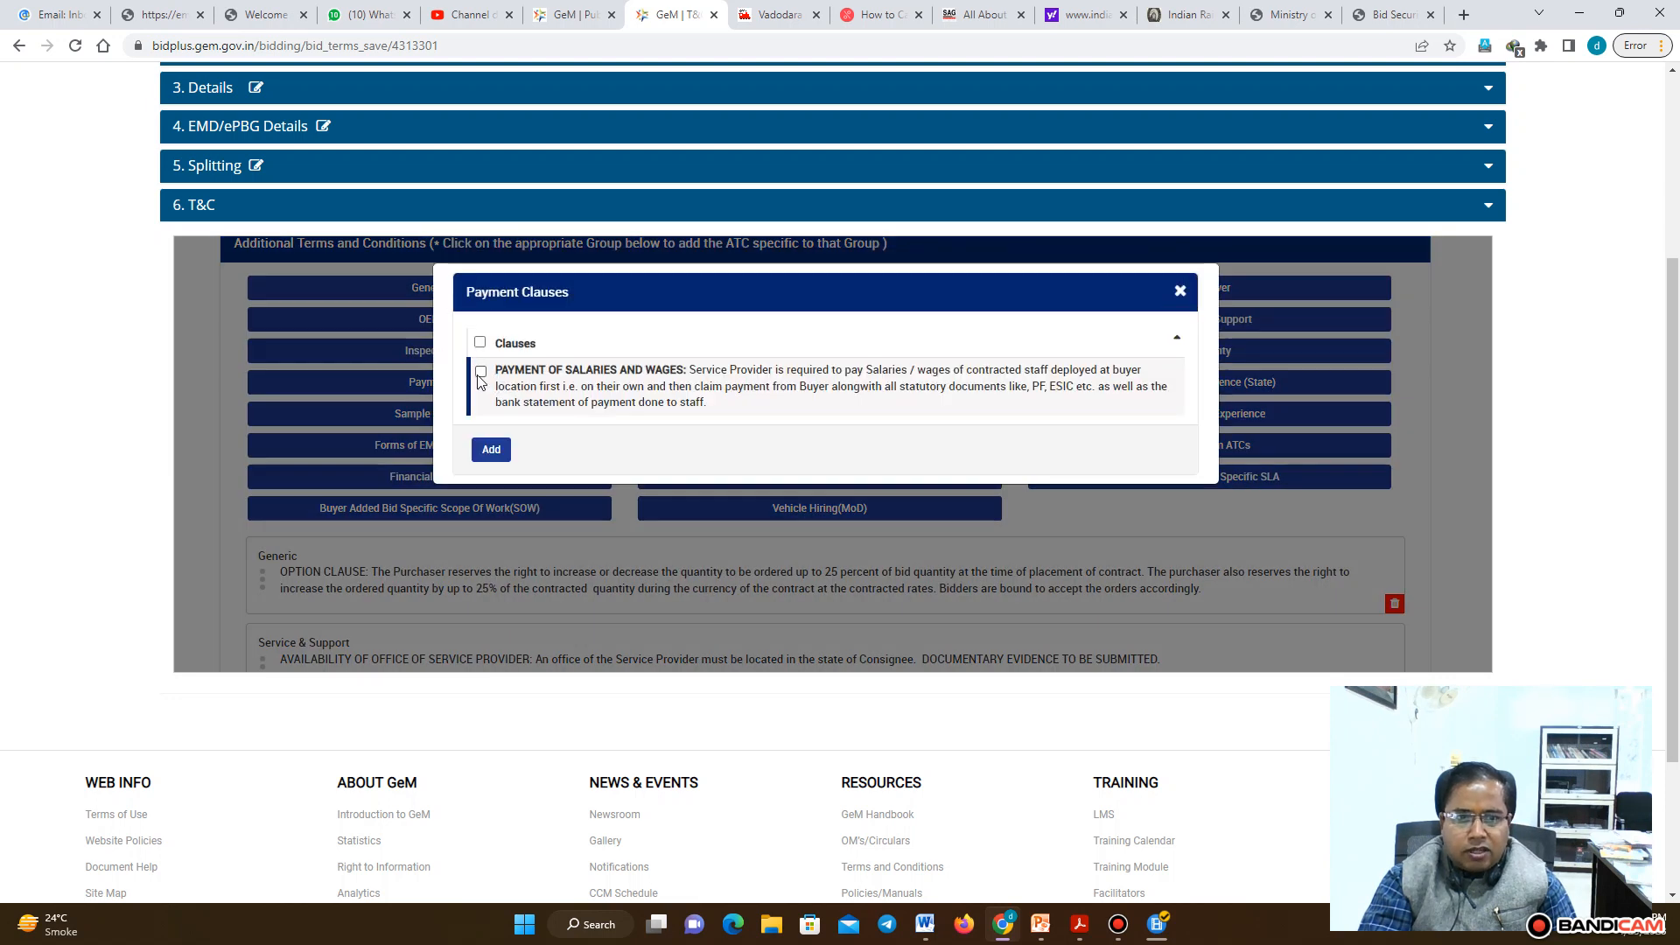
left_click(480, 373)
left_click(491, 448)
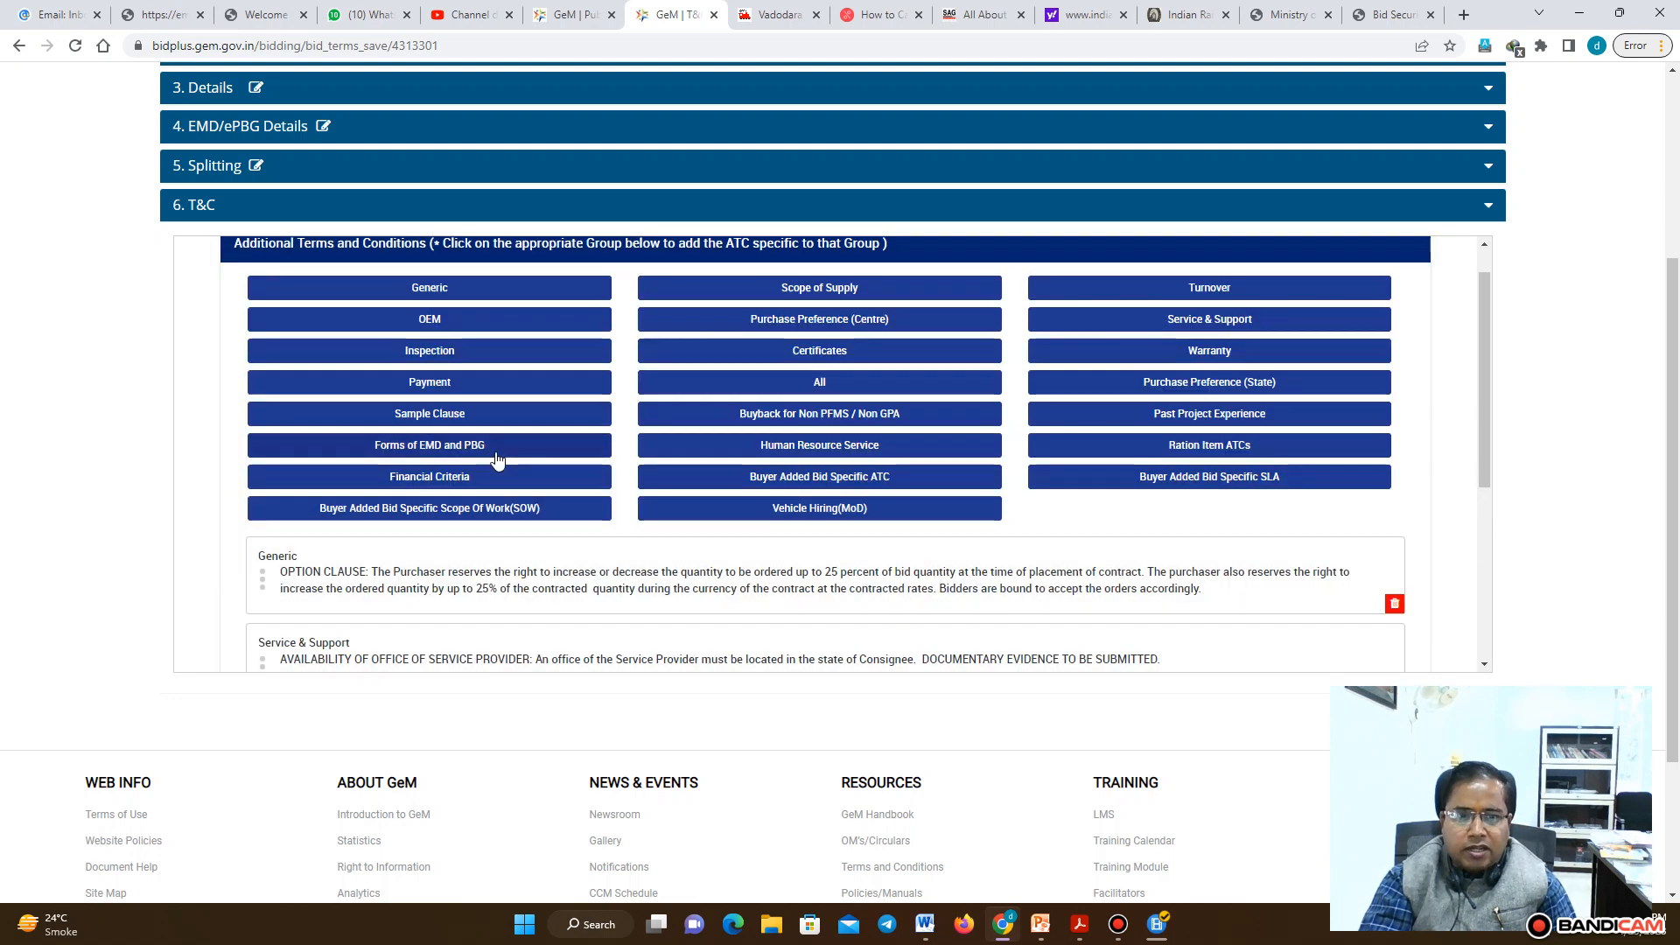
Open the Human Resource Service clause group to check for available clauses
left_click_drag(1480, 365, 1488, 405)
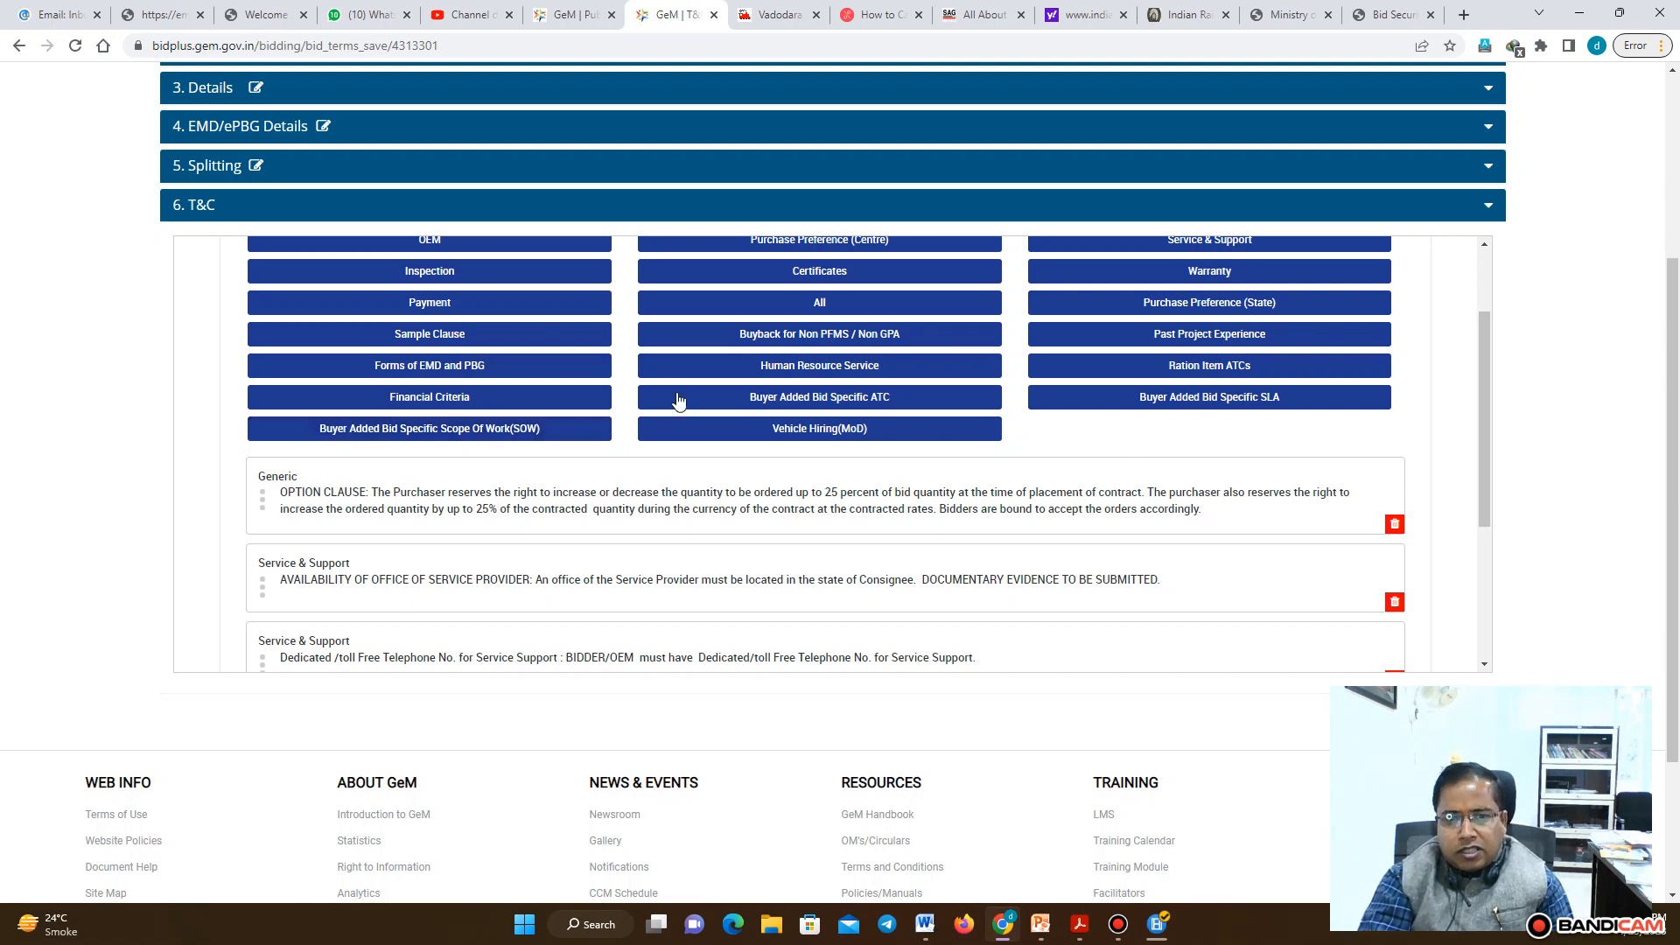
left_click(849, 367)
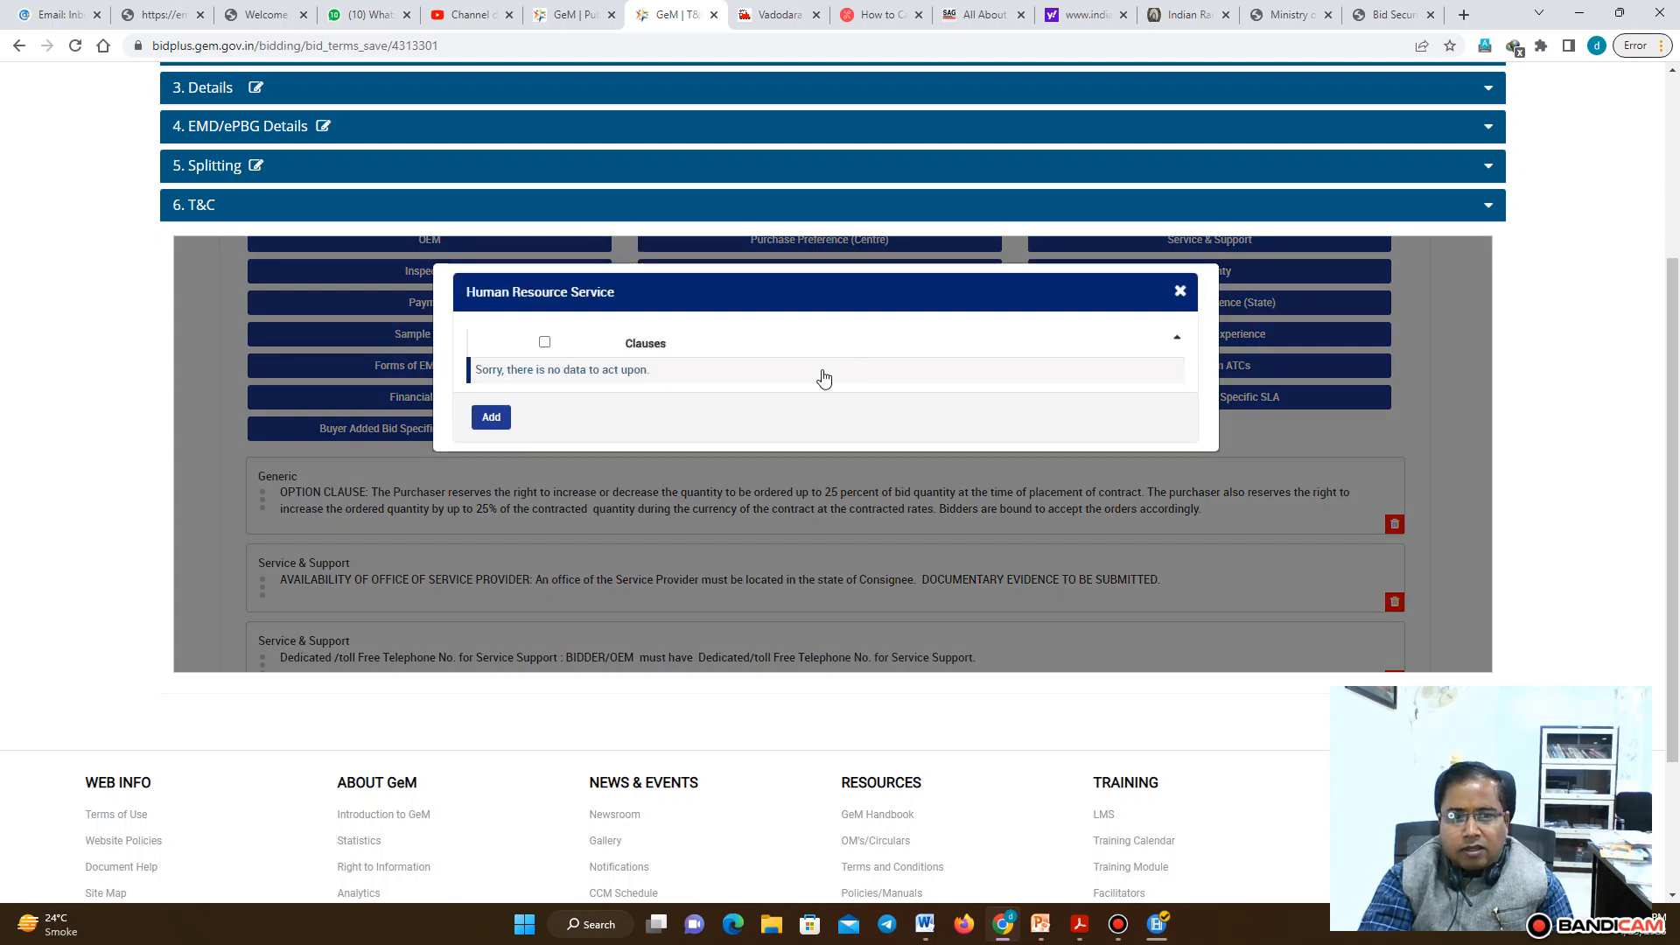
left_click(1182, 291)
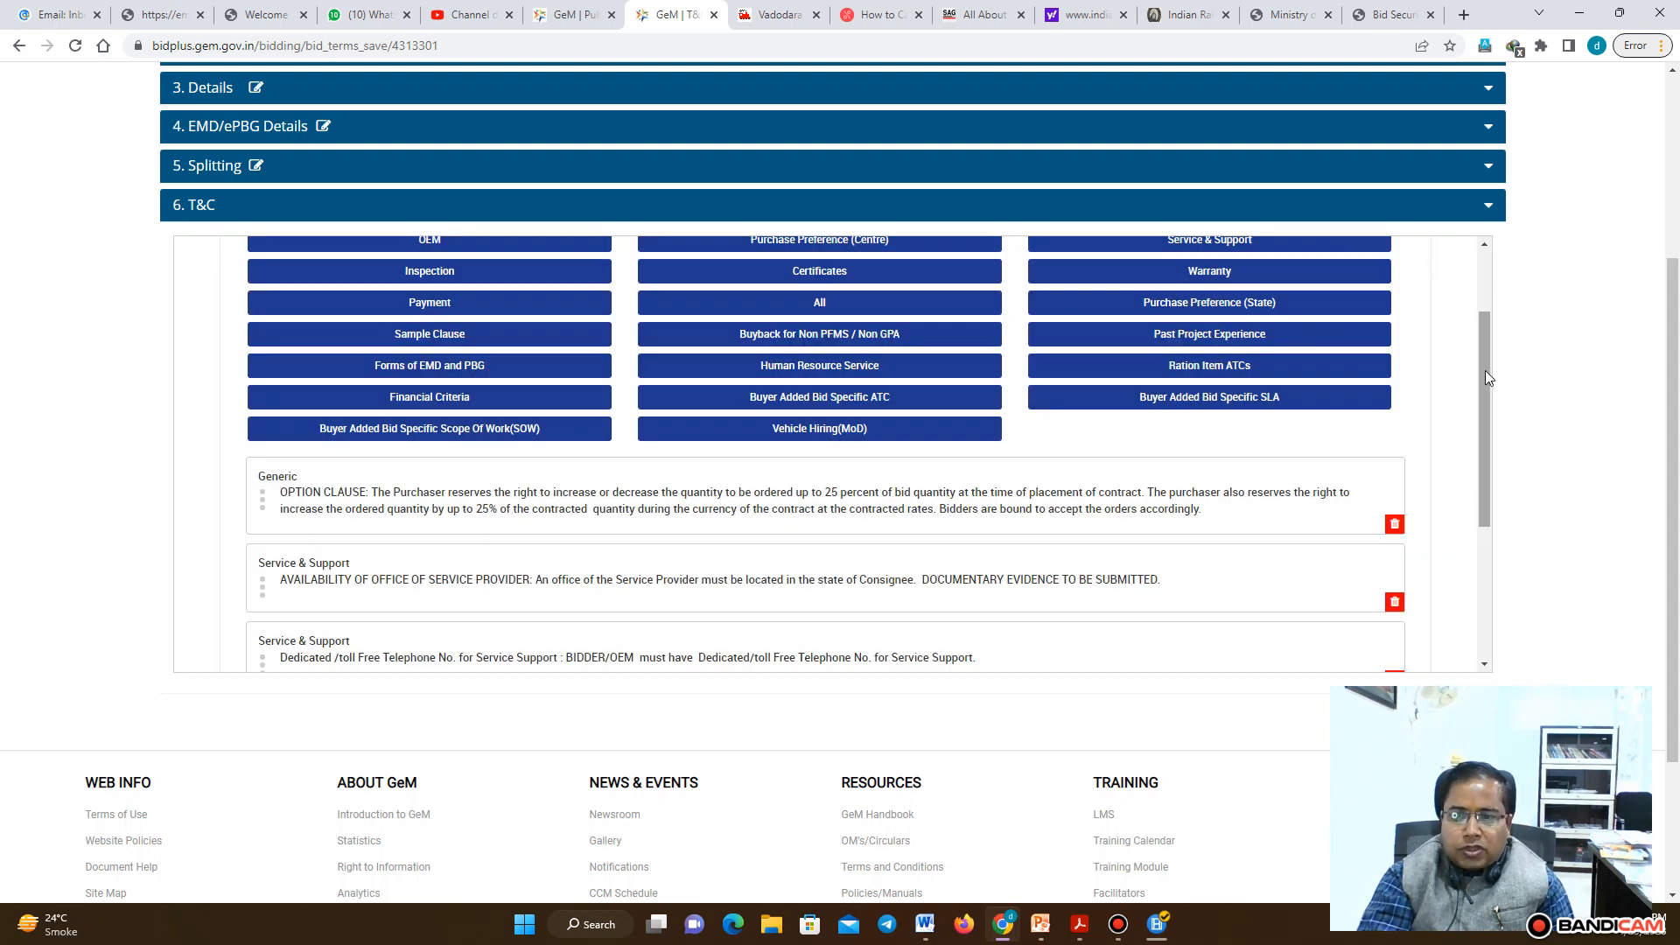
Submit the selected additional terms and conditions clauses
left_click_drag(1484, 370, 1488, 529)
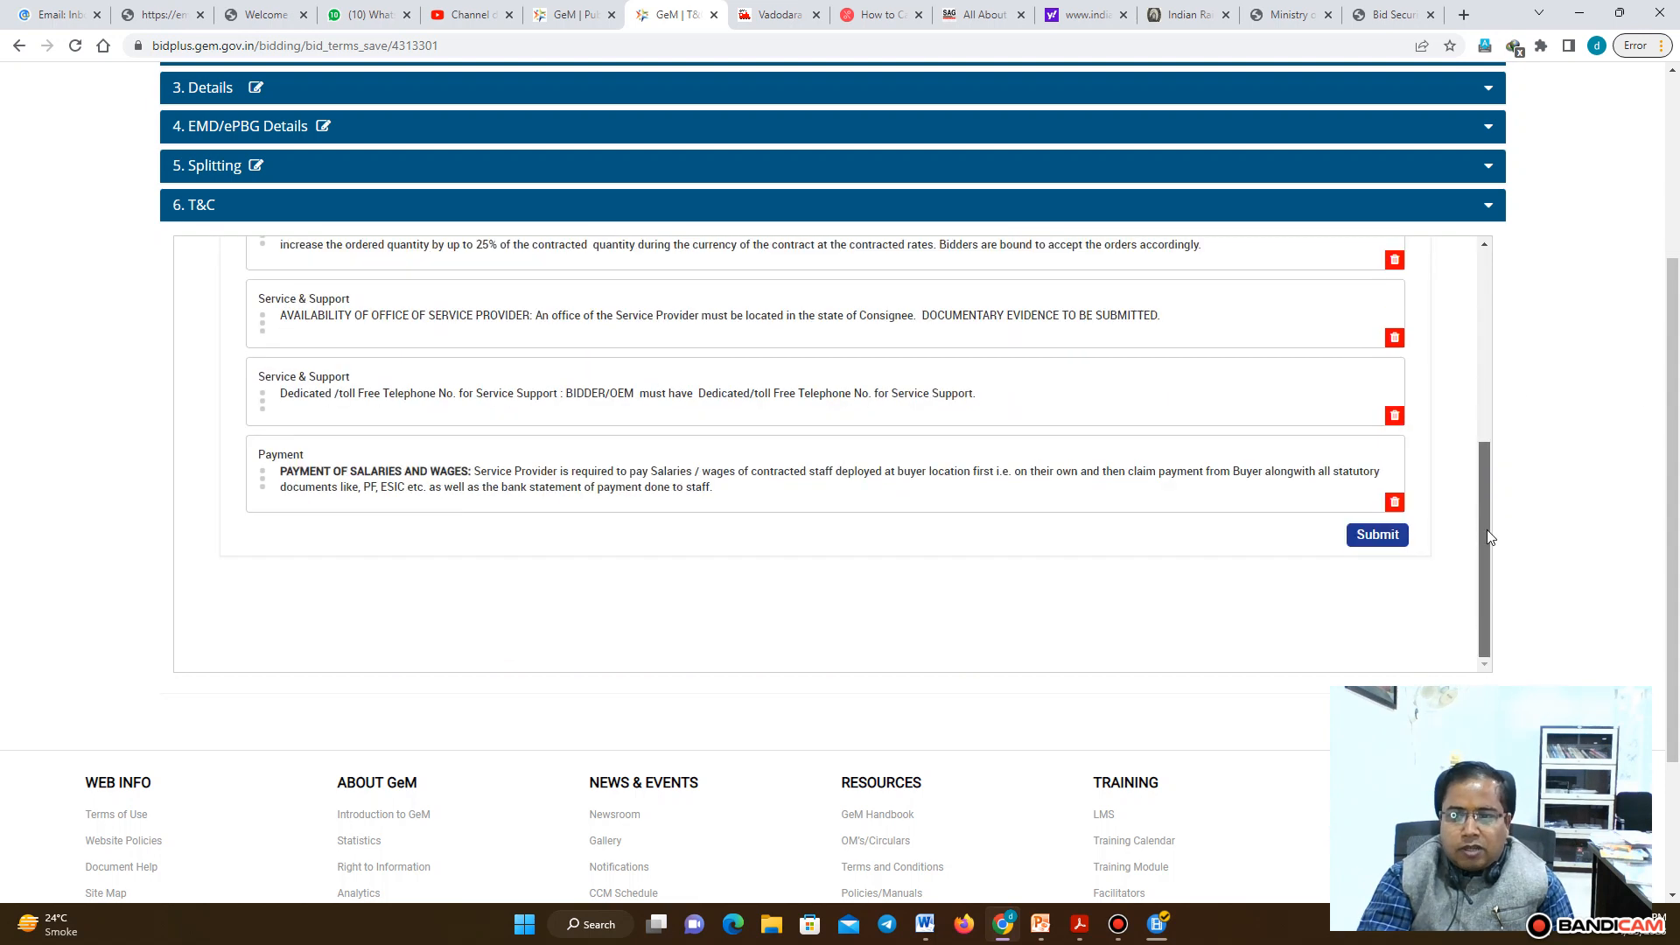
left_click(1380, 535)
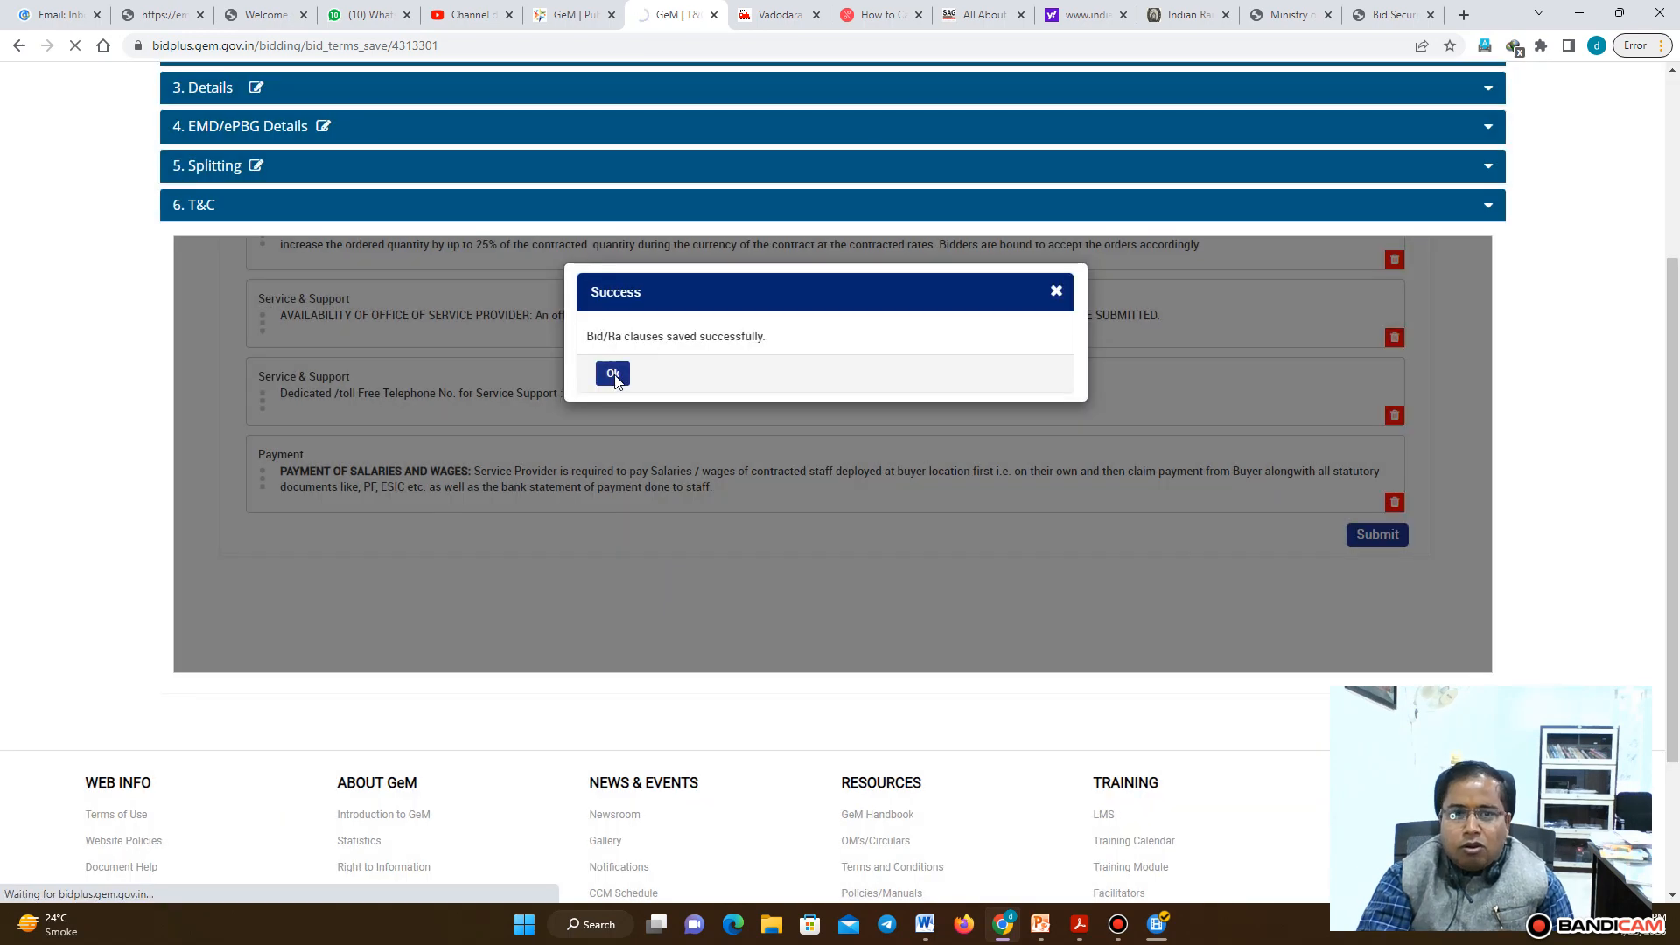
left_click(613, 374)
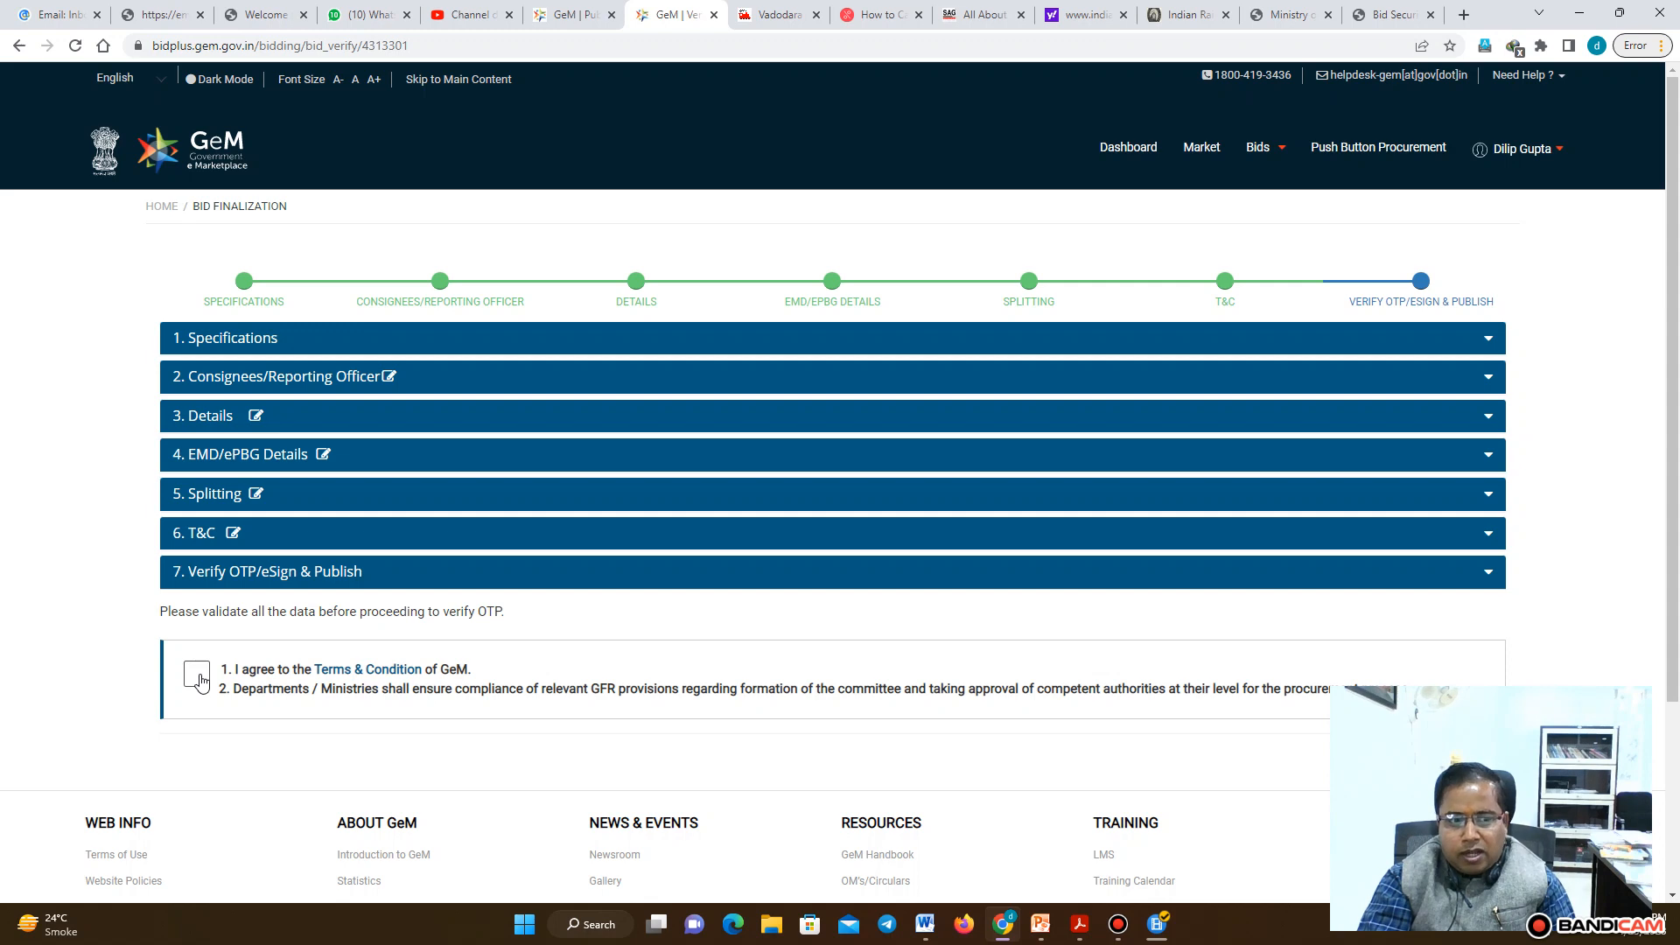
Agree to the GeM terms and conditions for publishing the bid
left_click(198, 676)
scroll(1677, 648, "down", 1)
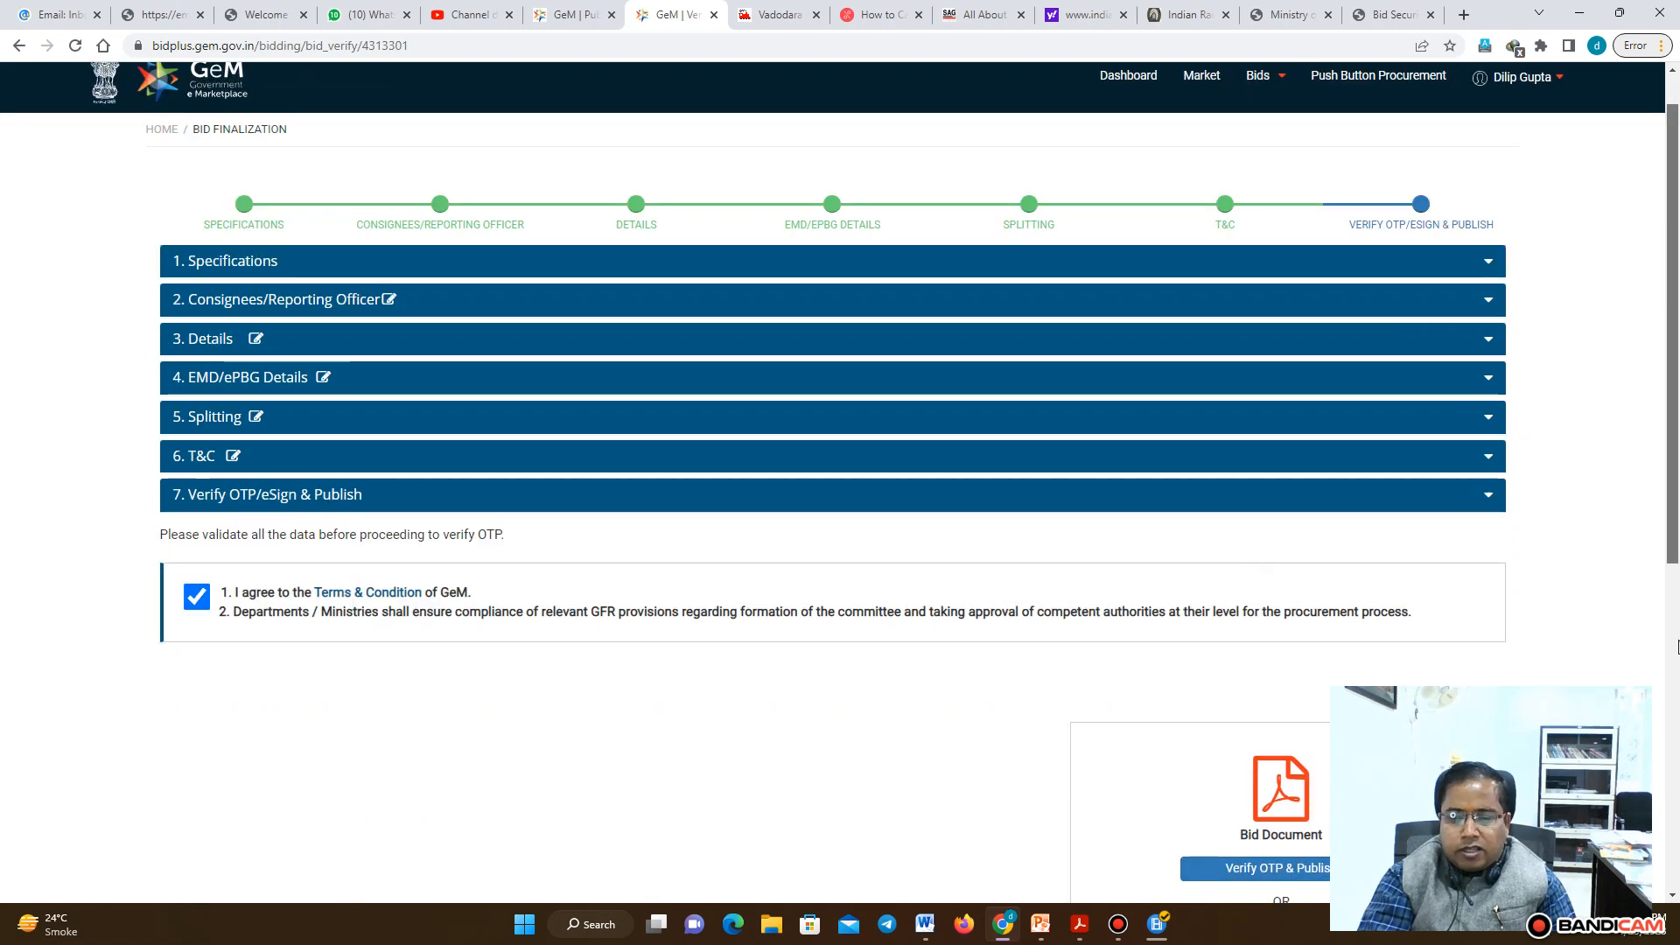
scroll(1677, 648, "down", 4)
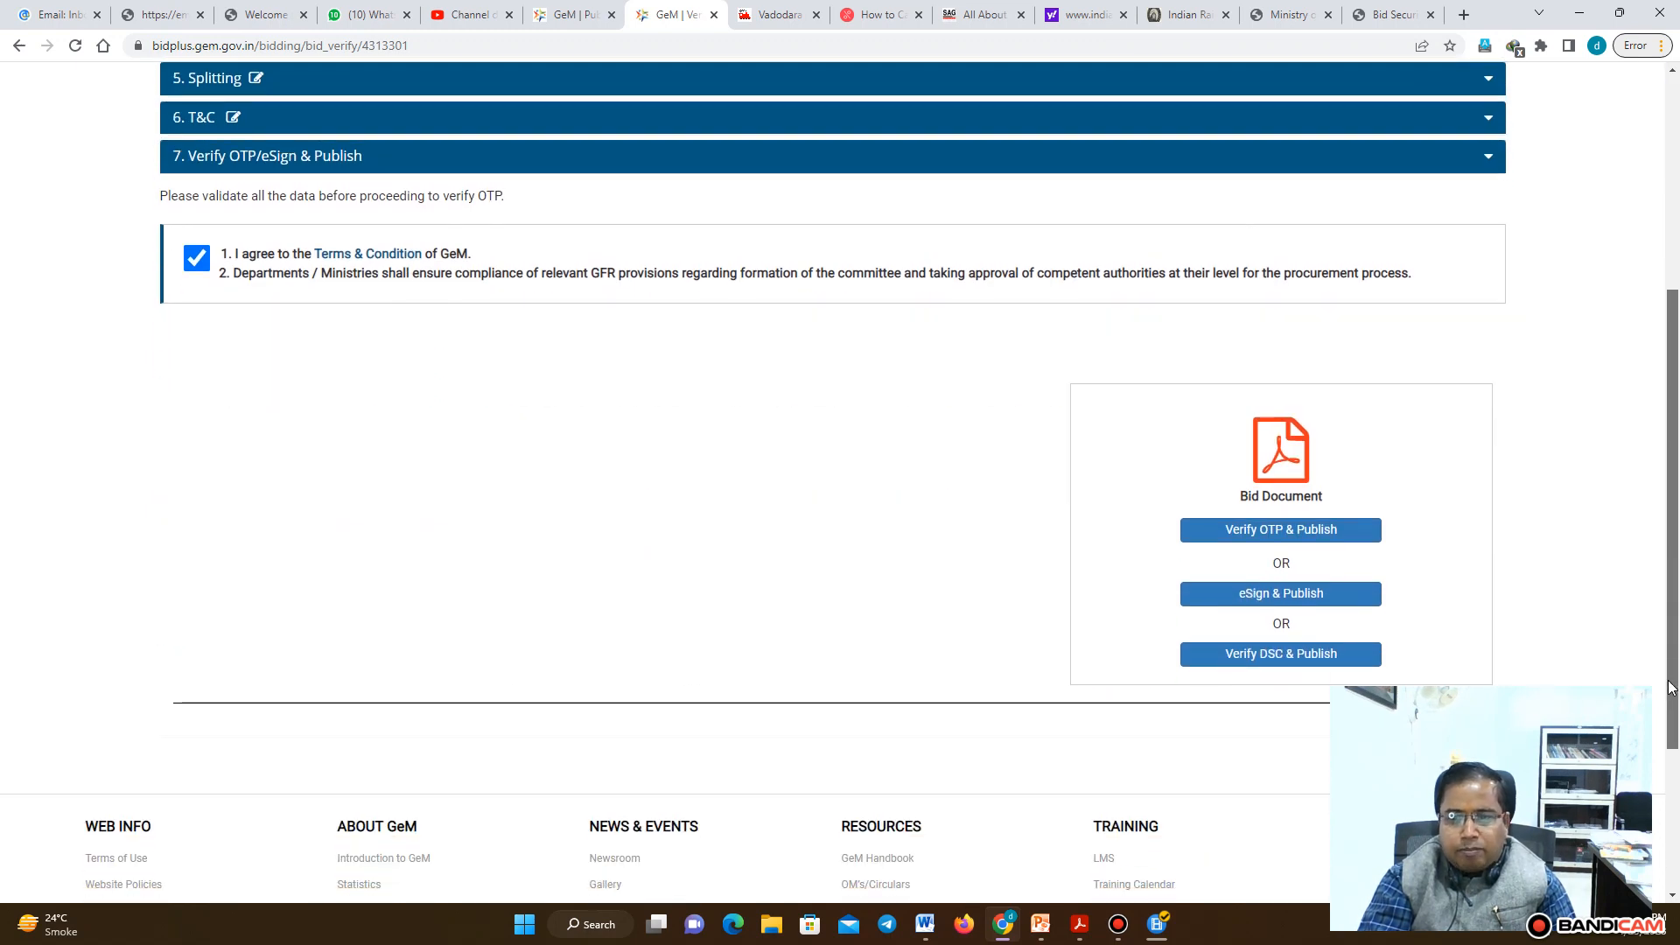
Open the generated bid document PDF, scroll through it, and close the PDF viewer
left_click(1301, 441)
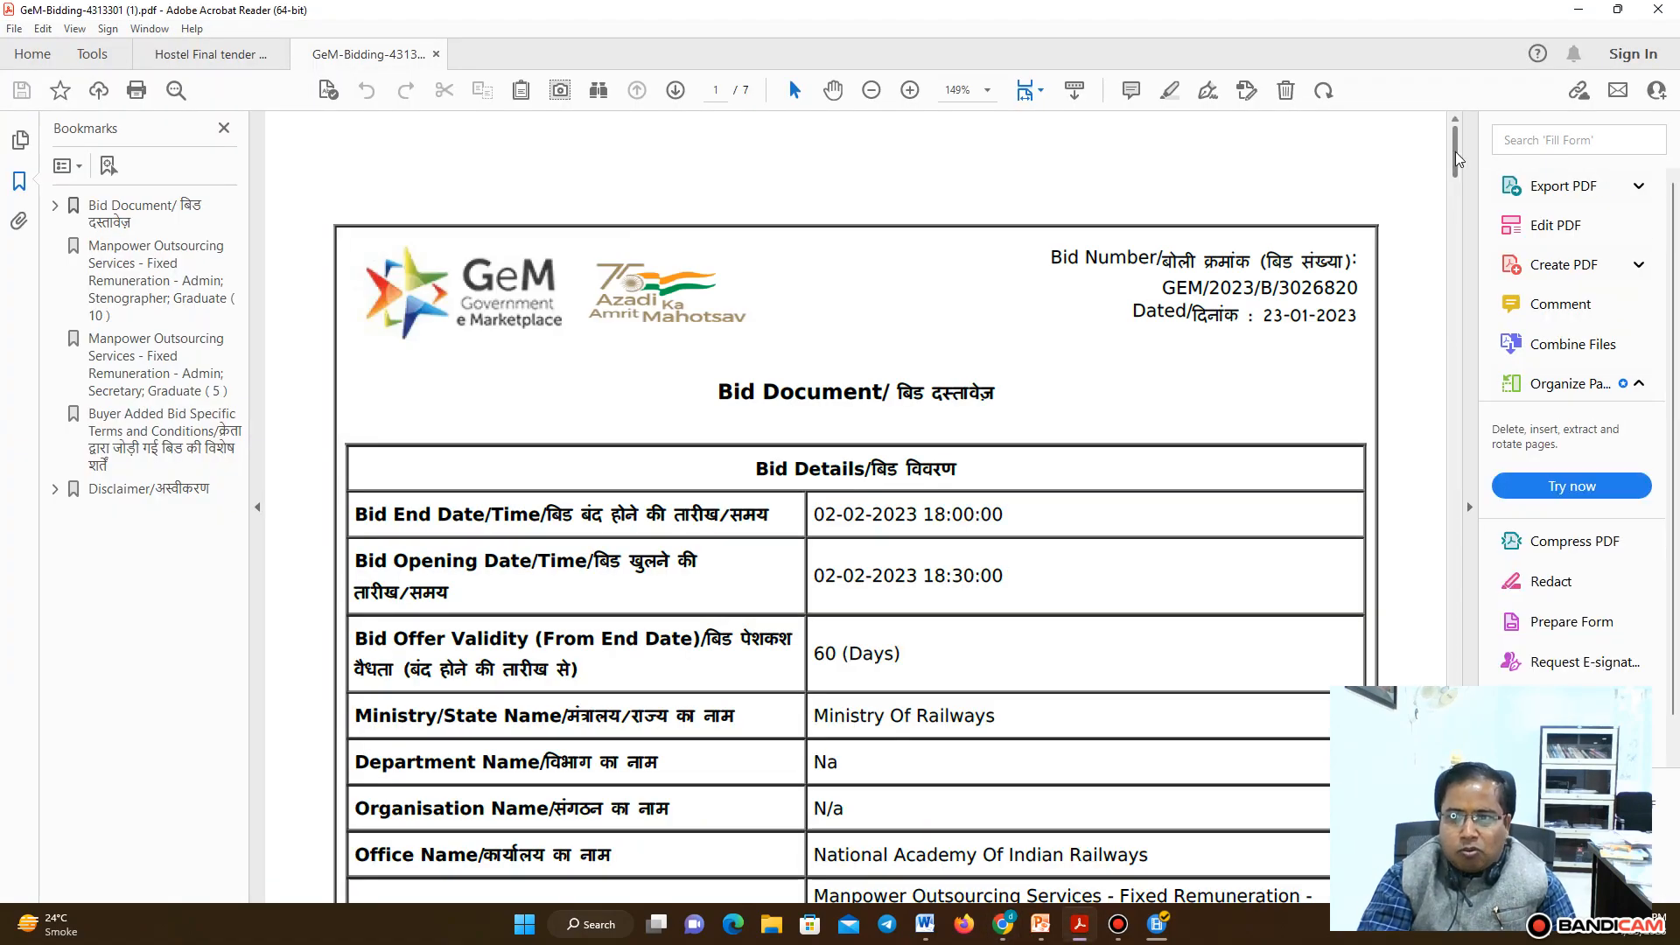
left_click_drag(1451, 147, 1420, 514)
left_click(1657, 15)
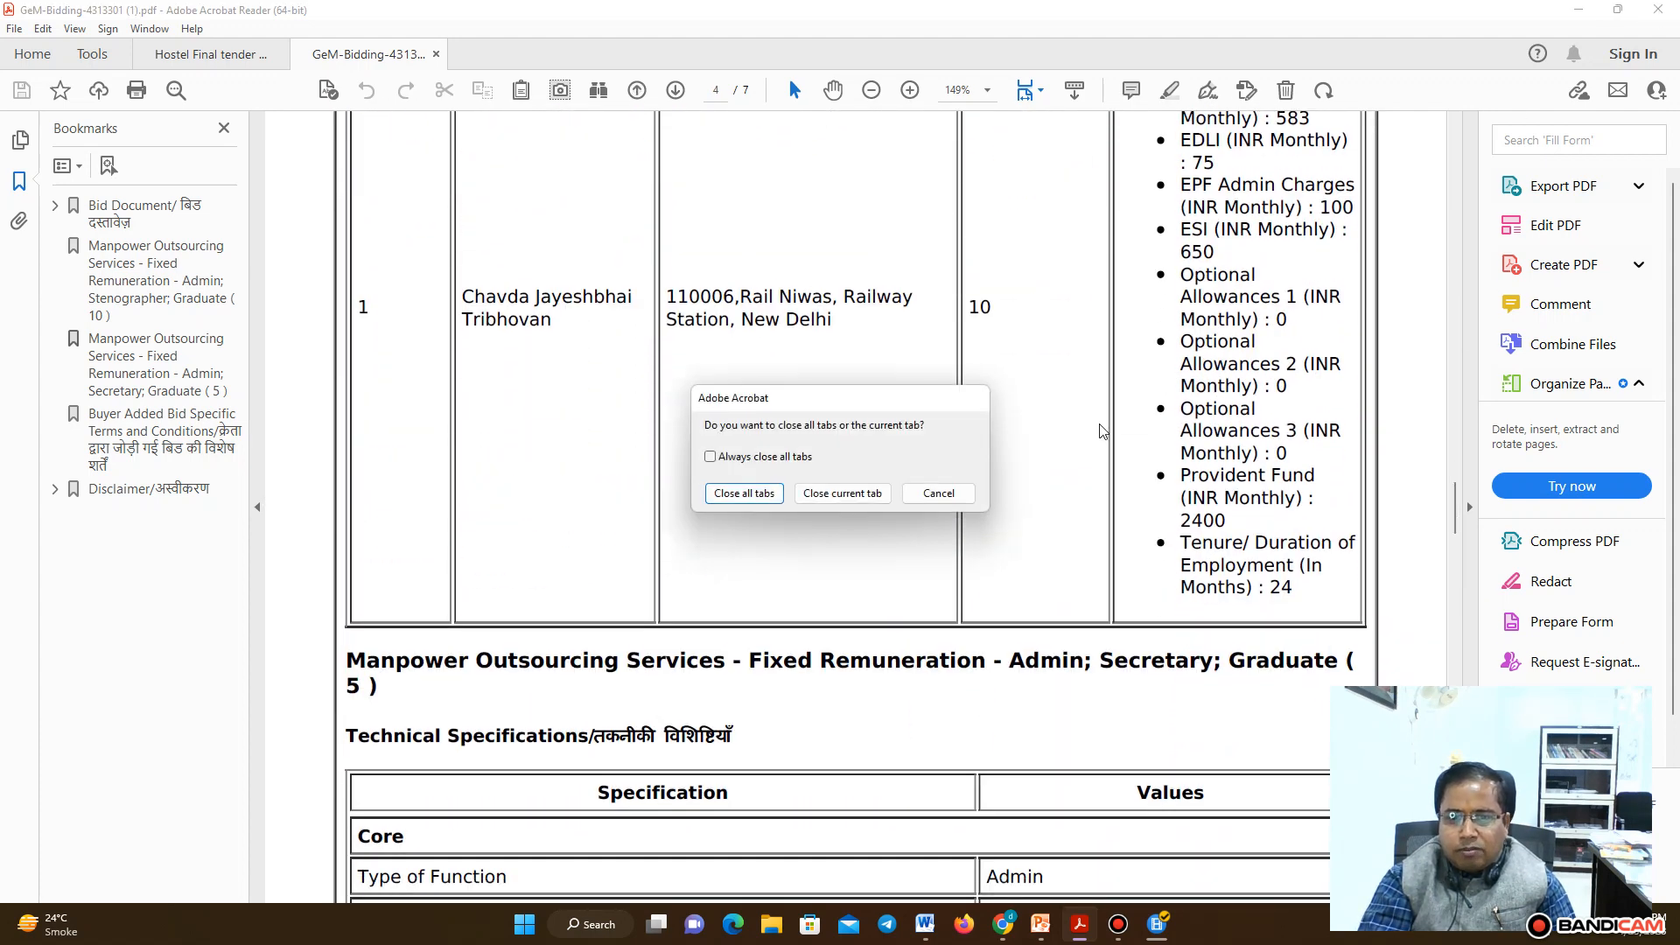
left_click(836, 492)
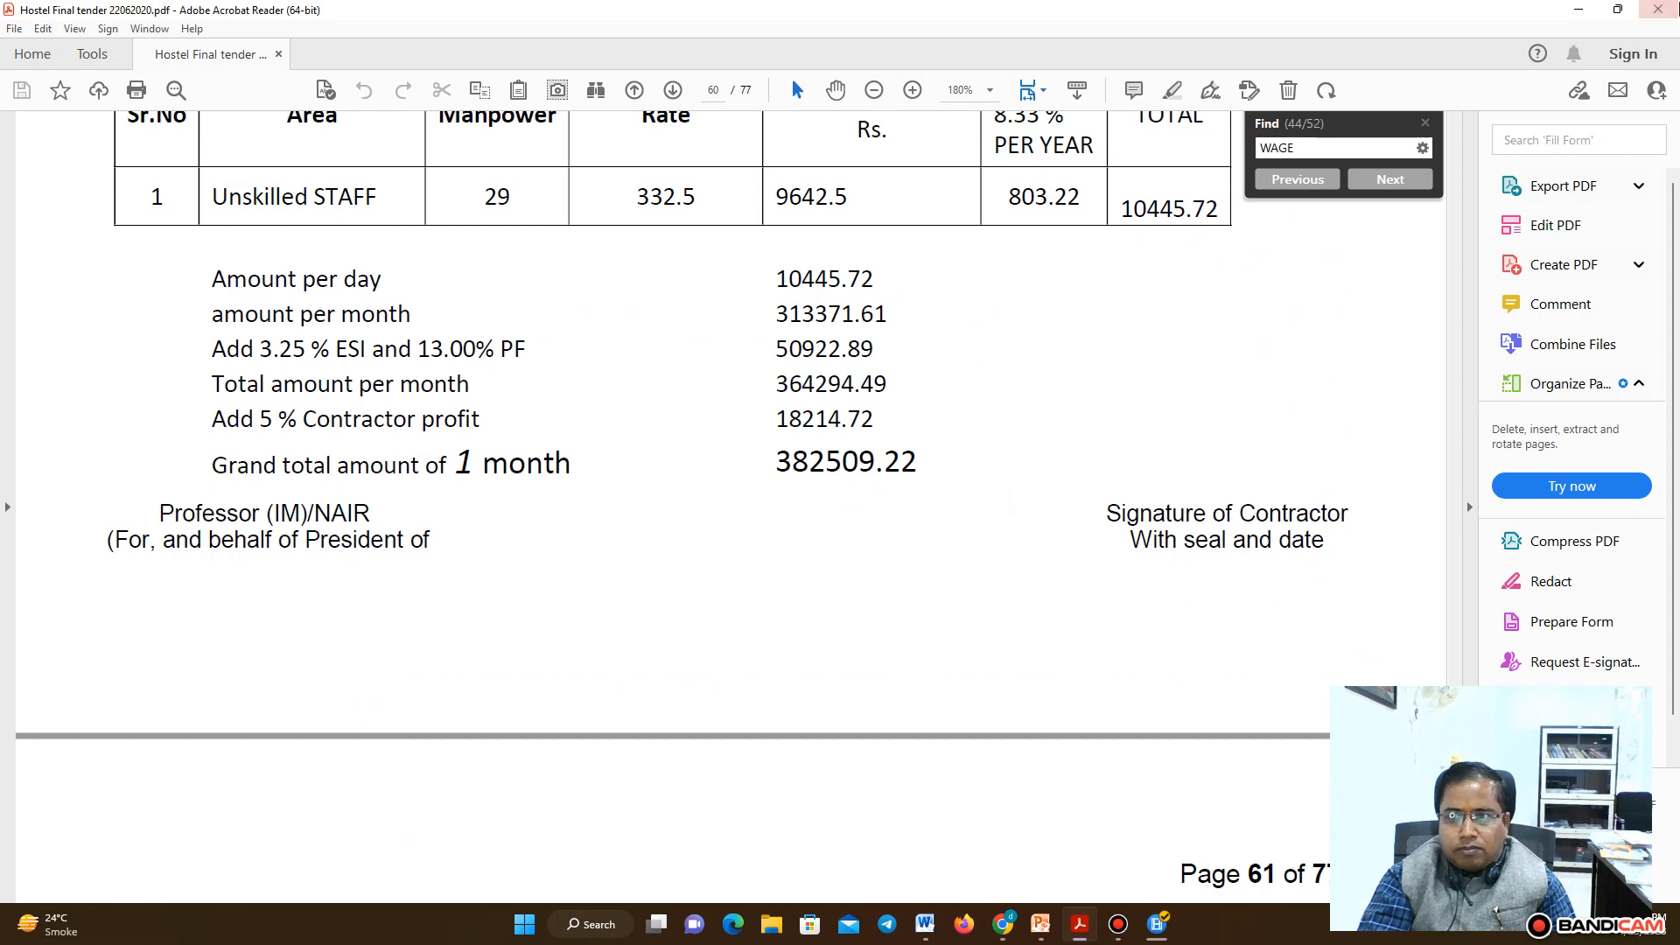
left_click(1659, 10)
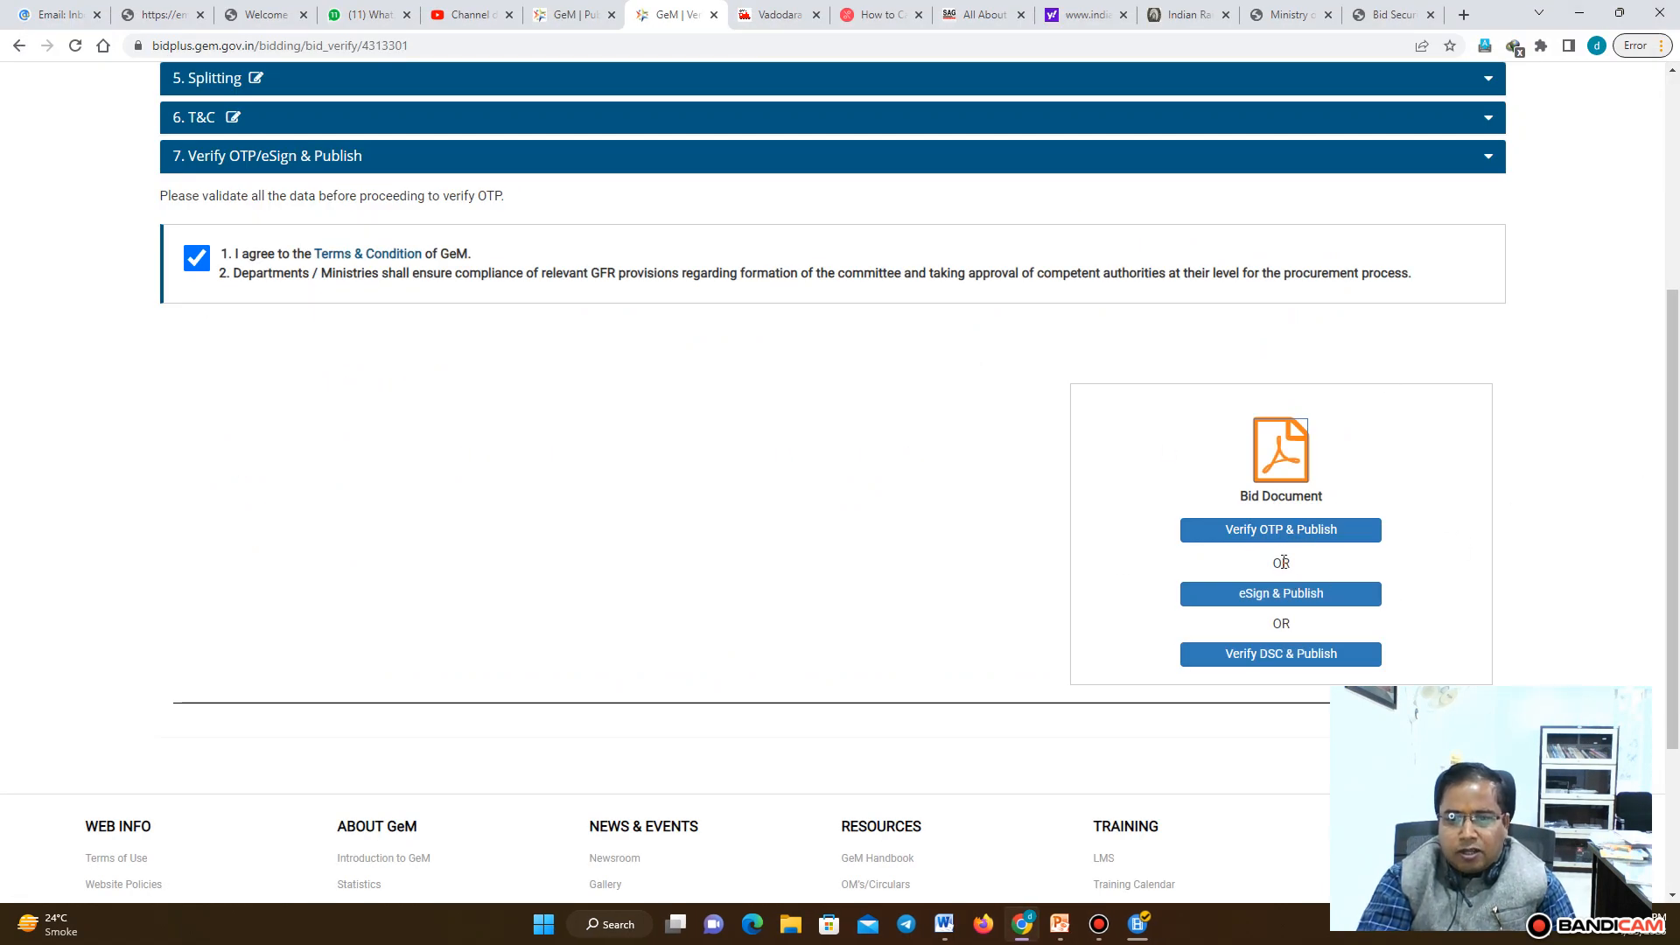
Start Verify OTP & Publish for the bid, then try to close the mobile OTP verification dialog
left_click(1330, 534)
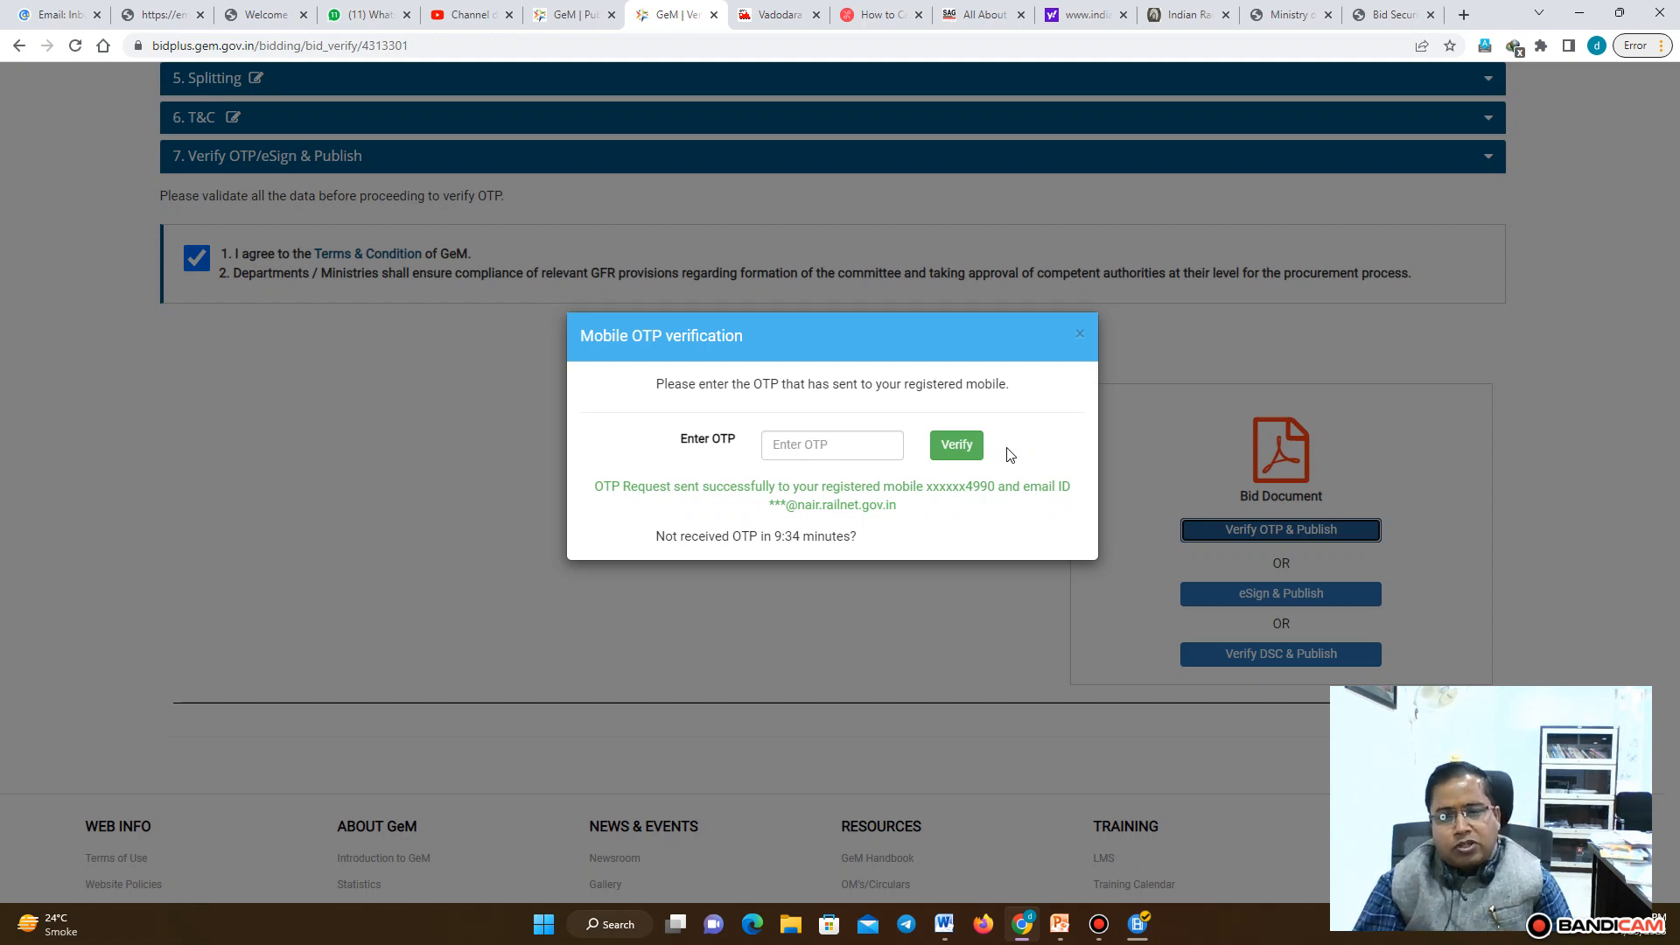
left_click(1081, 338)
left_click(1100, 925)
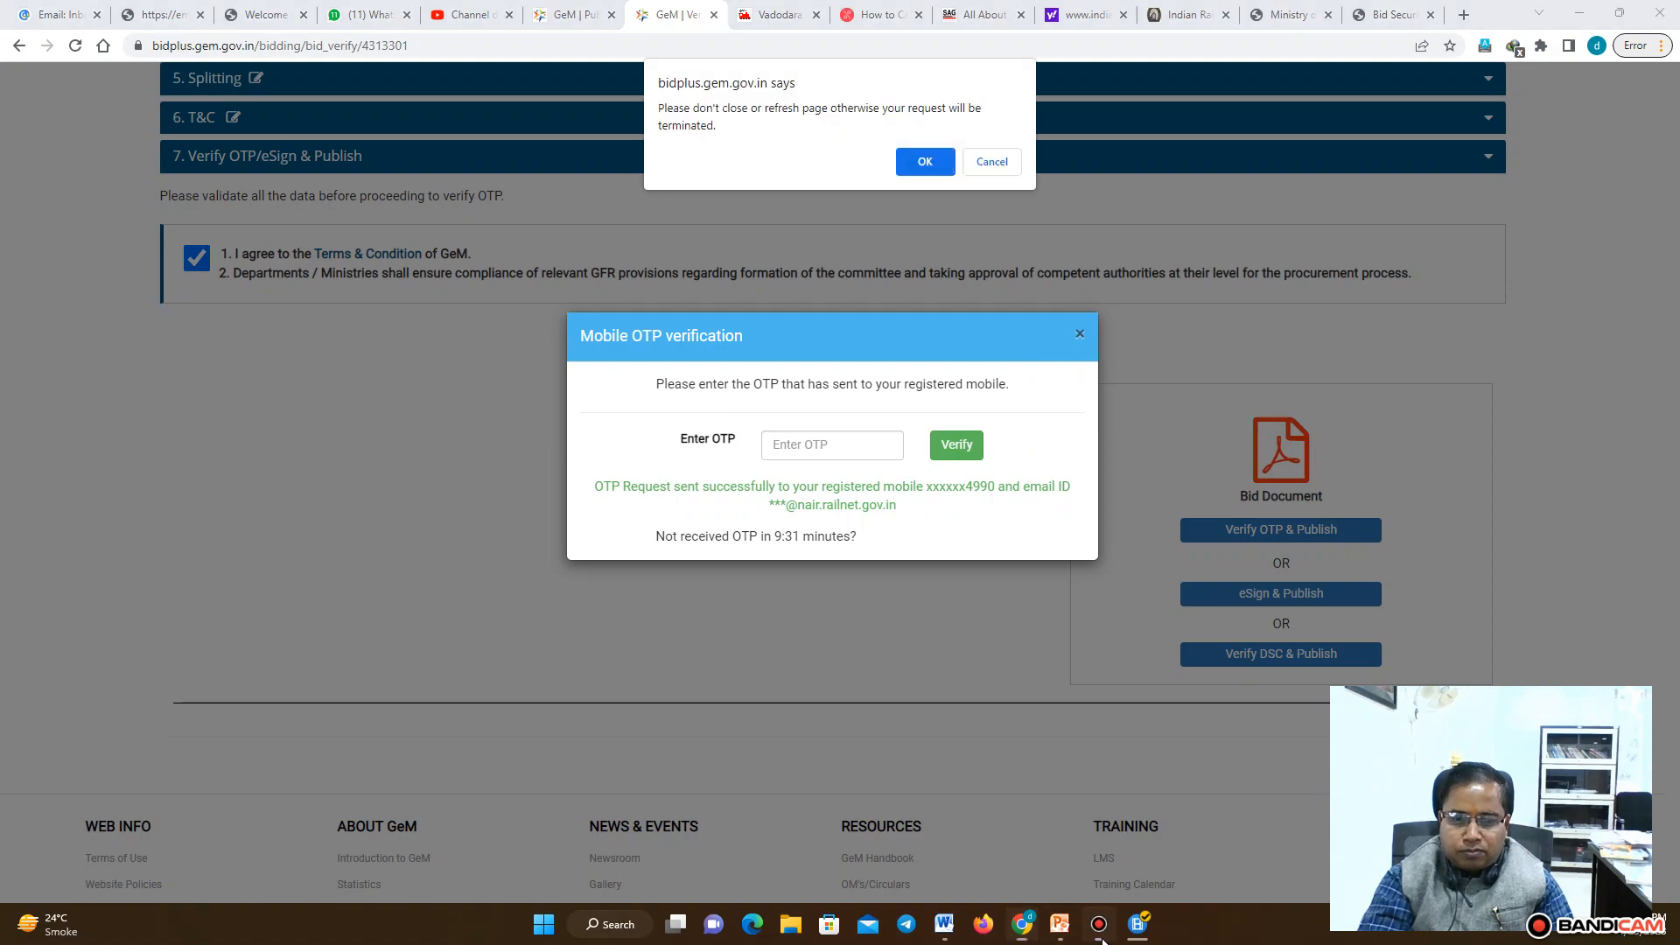